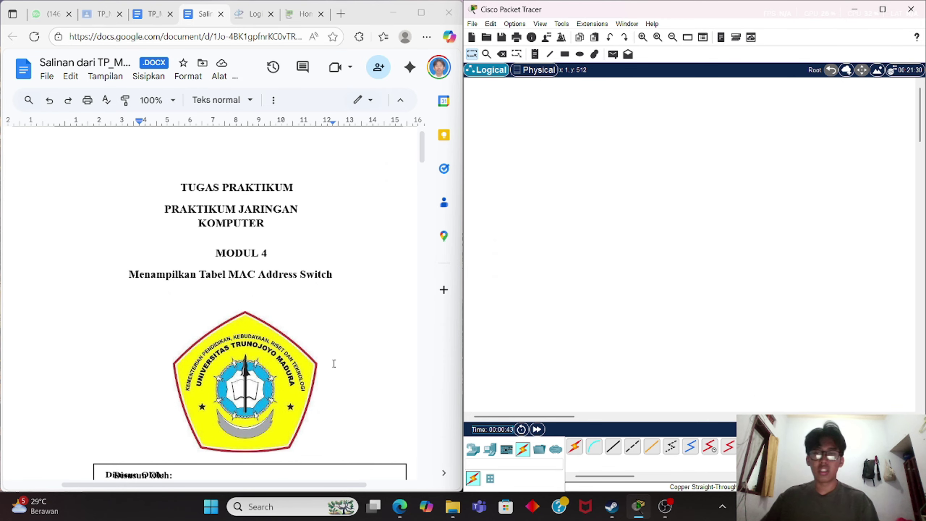
Place a 2960 switch on the workspace from the Switches device list.
{"action": "scroll", "coordinate": [333, 362], "scroll_direction": "down", "scroll_amount": 10}
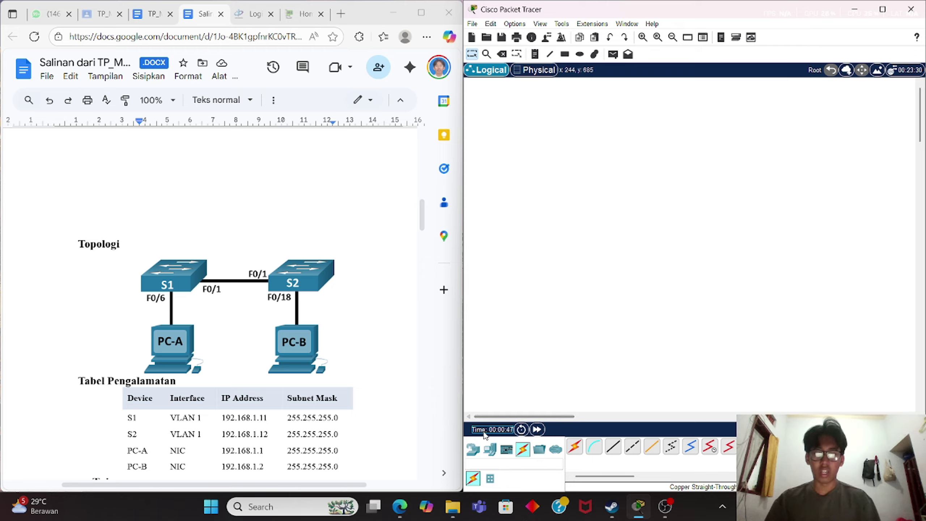
{"action": "scroll", "coordinate": [319, 357], "scroll_direction": "down", "scroll_amount": 3}
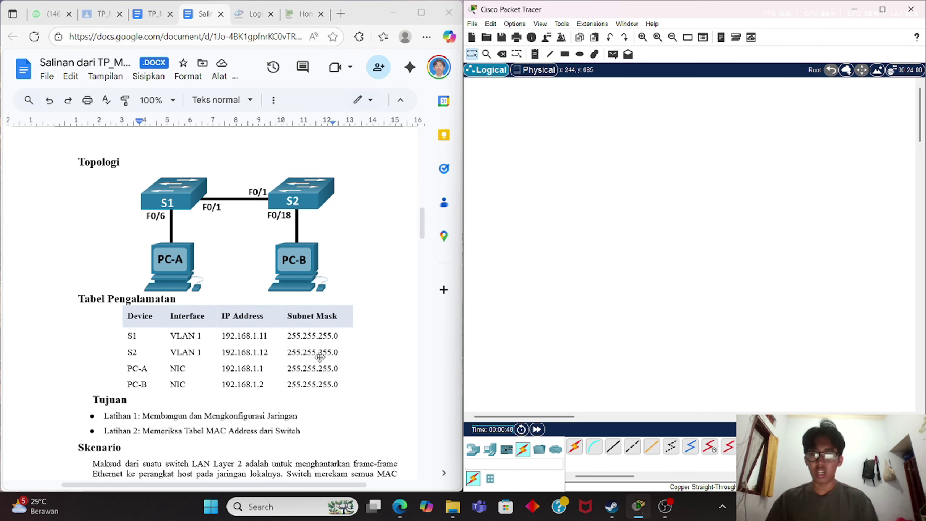
{"action": "left_click", "coordinate": [472, 449]}
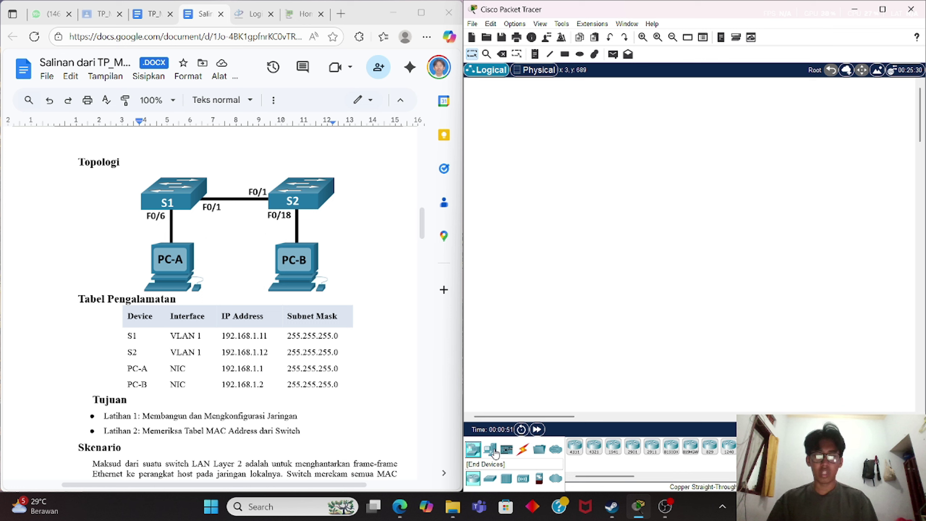
{"action": "left_click", "coordinate": [491, 479]}
{"action": "left_click_drag", "start_coordinate": [575, 445], "coordinate": [673, 185]}
Add two PCs below the switches as PC0 and PC1, and select the Copper Straight-Through cable.
{"action": "left_click", "coordinate": [490, 448]}
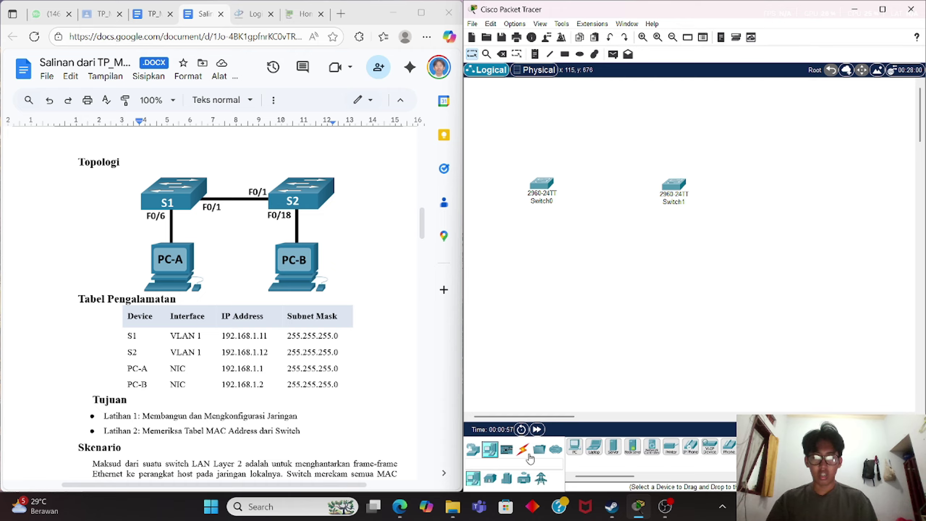
{"action": "left_click_drag", "start_coordinate": [572, 450], "coordinate": [544, 283]}
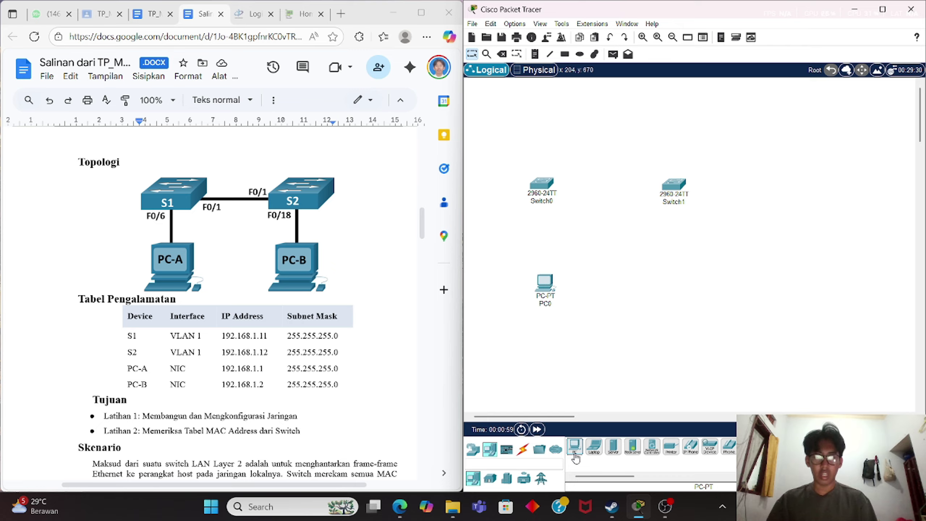
{"action": "left_click_drag", "start_coordinate": [574, 451], "coordinate": [684, 292]}
{"action": "left_click", "coordinate": [524, 450]}
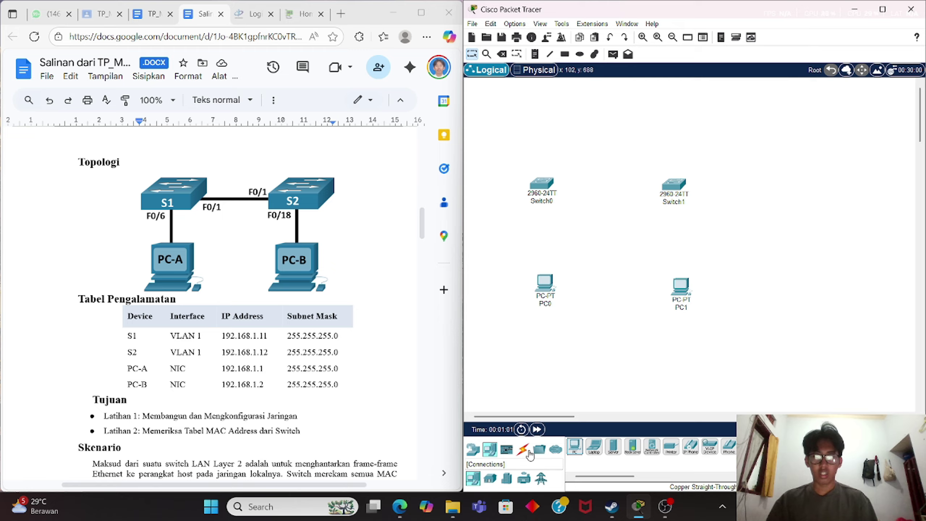
{"action": "left_click", "coordinate": [613, 447]}
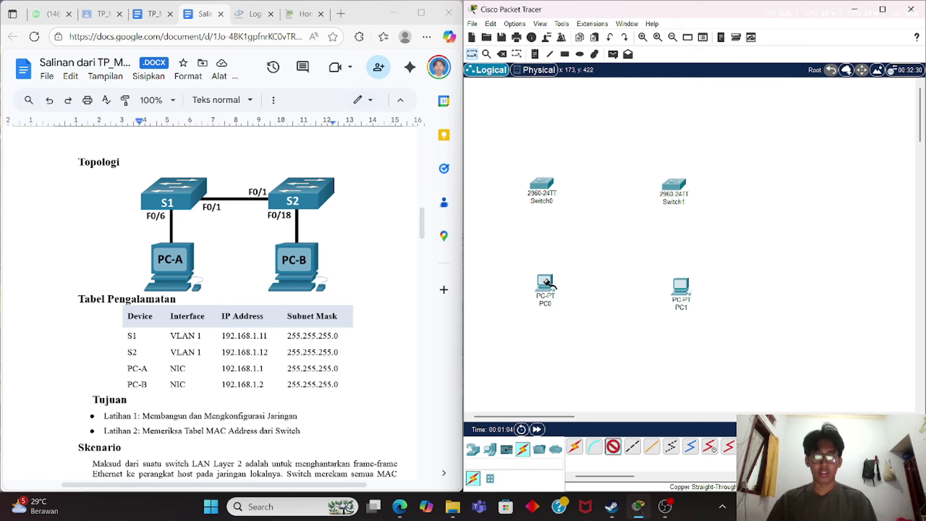
Cable PC0 FastEthernet0 to Switch0 port FastEthernet0/6.
{"action": "left_click", "coordinate": [544, 283]}
{"action": "left_click", "coordinate": [580, 323]}
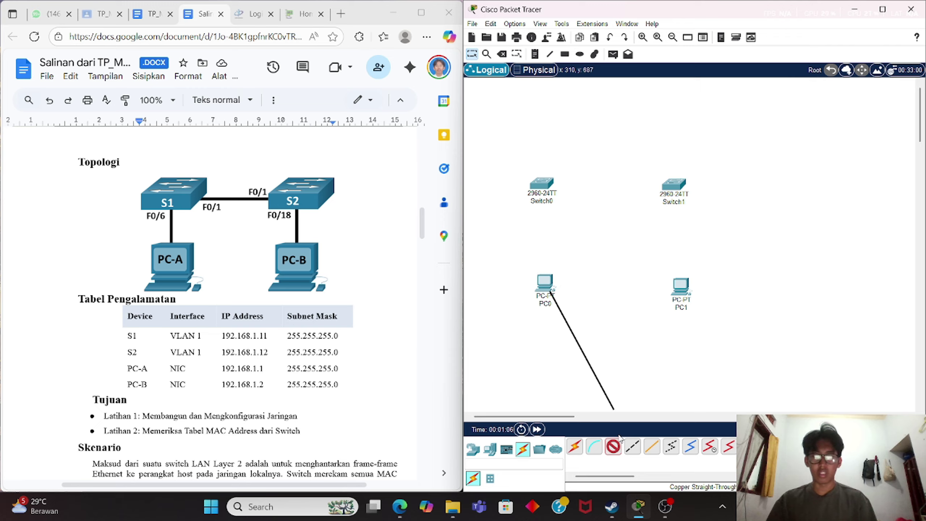
{"action": "left_click", "coordinate": [542, 184]}
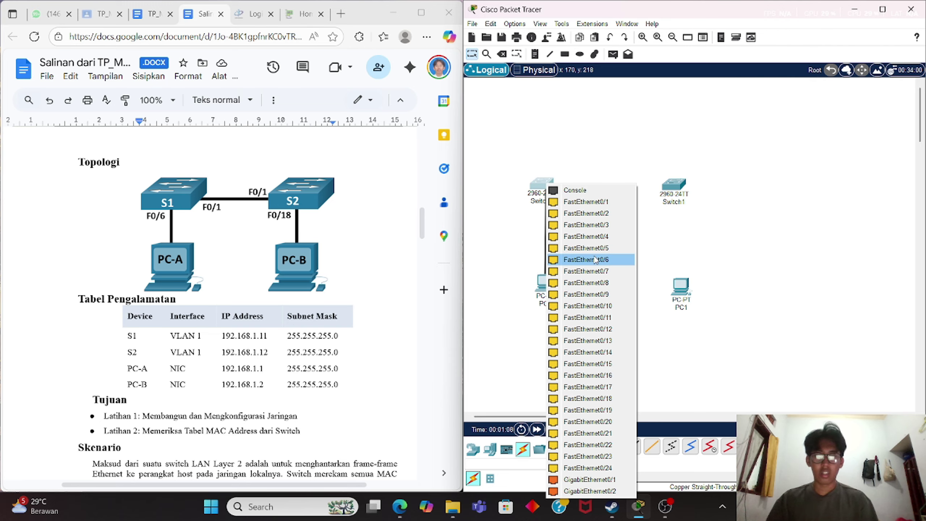
{"action": "left_click", "coordinate": [594, 259]}
Link Switch0 FastEthernet0/1 to Switch1 FastEthernet0/1 with a copper straight-through cable.
{"action": "left_click", "coordinate": [613, 446]}
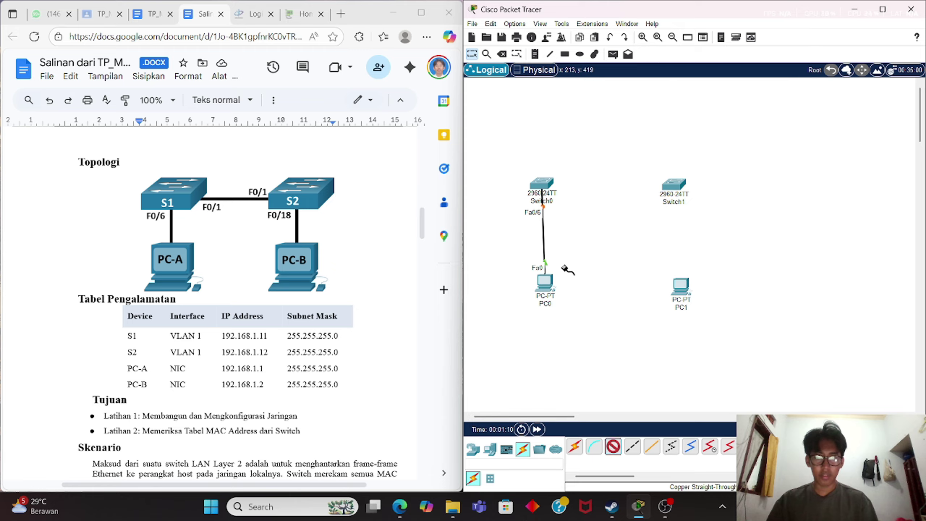
{"action": "left_click", "coordinate": [543, 181]}
{"action": "left_click", "coordinate": [564, 200]}
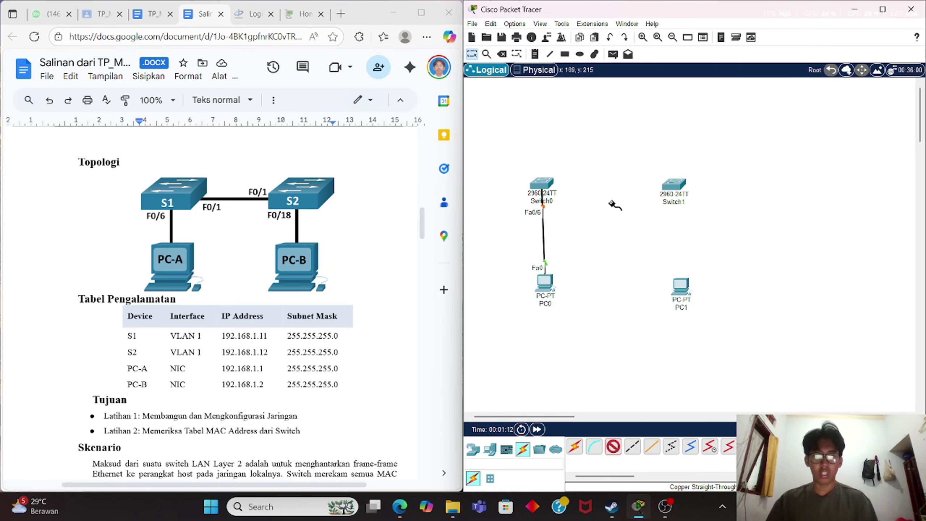
{"action": "left_click", "coordinate": [671, 186]}
{"action": "left_click", "coordinate": [704, 205]}
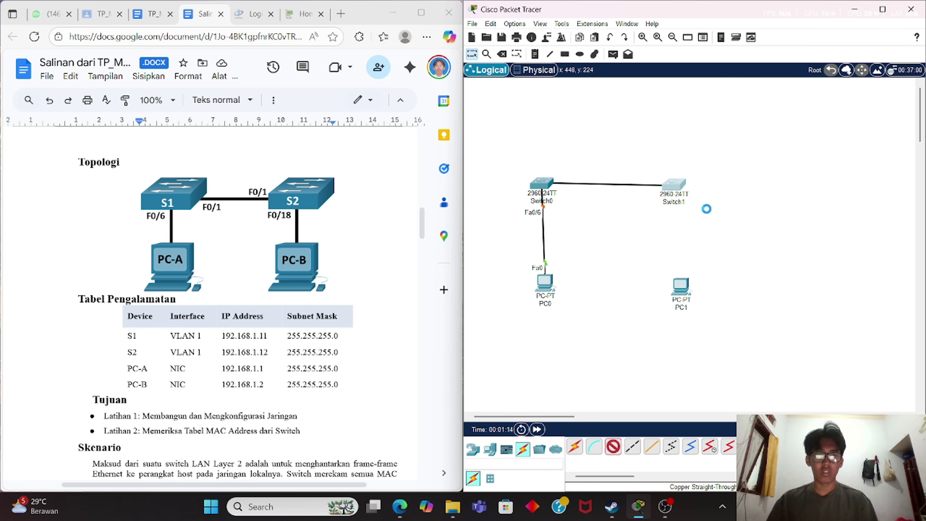
Cable Switch1 FastEthernet0/18 to PC1 FastEthernet0.
{"action": "left_click", "coordinate": [612, 446]}
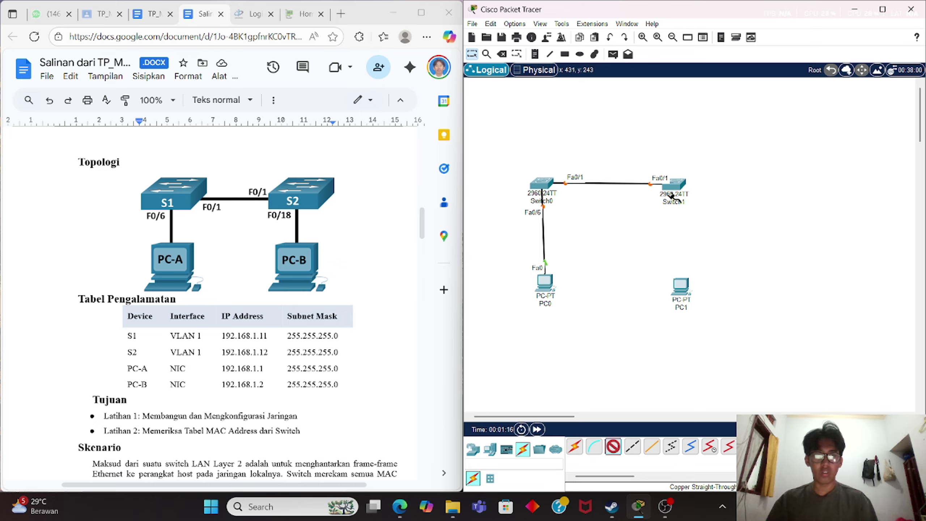
{"action": "left_click", "coordinate": [676, 185]}
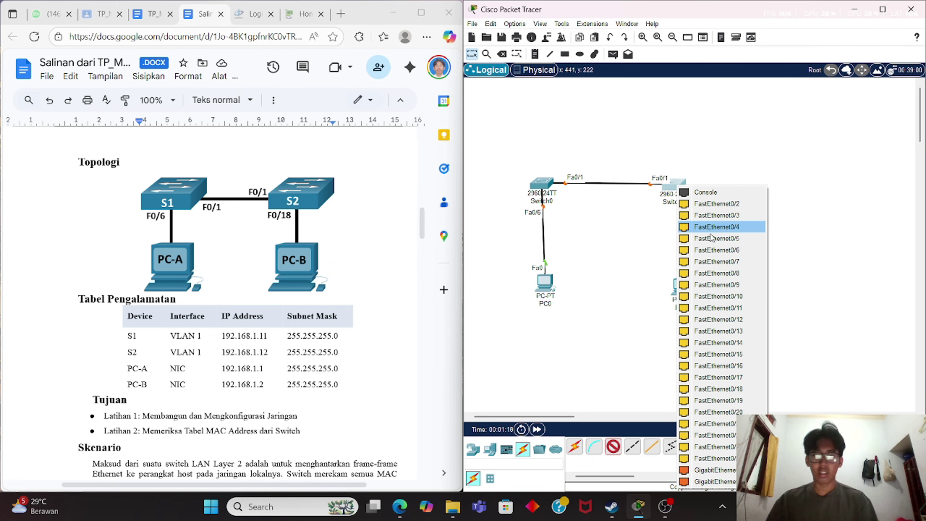
{"action": "left_click", "coordinate": [720, 388]}
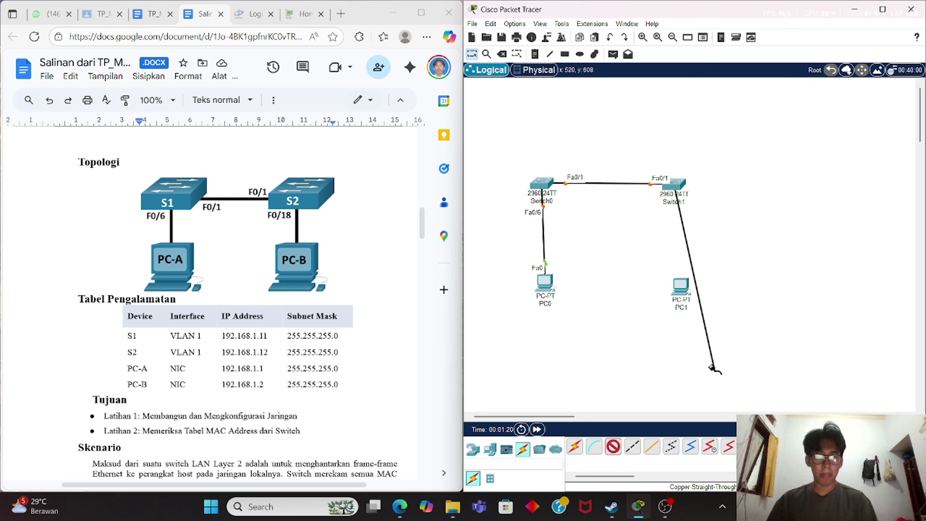
{"action": "left_click", "coordinate": [688, 293]}
{"action": "left_click", "coordinate": [689, 294]}
{"action": "left_click", "coordinate": [715, 340]}
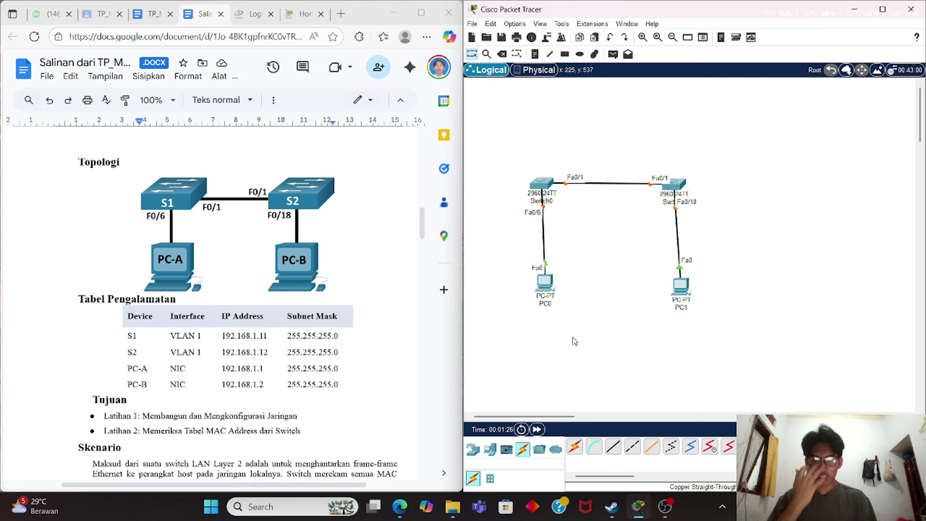
Scroll the lab sheet past Kebutuhan Perangkat and Latihan 1 down to Latihan 2.
{"action": "scroll", "coordinate": [313, 415], "scroll_direction": "down", "scroll_amount": 5}
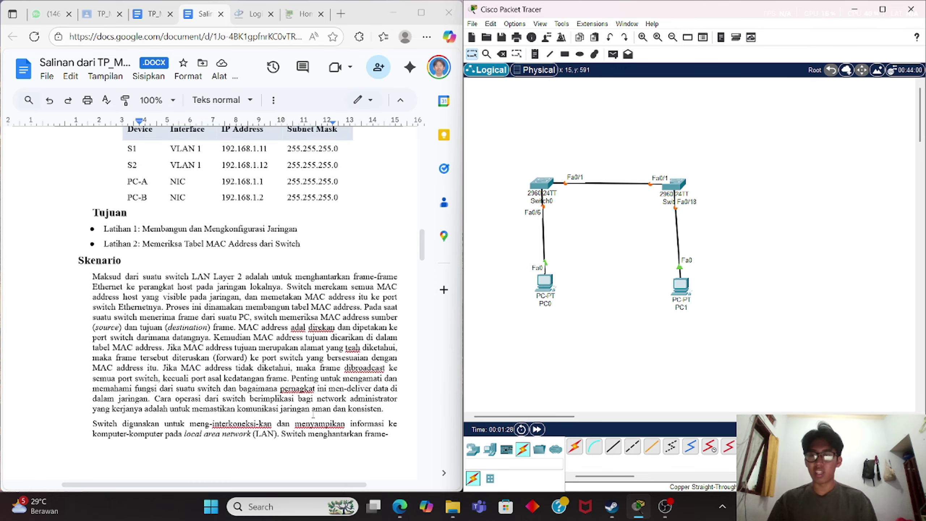
{"action": "scroll", "coordinate": [313, 414], "scroll_direction": "up", "scroll_amount": 2}
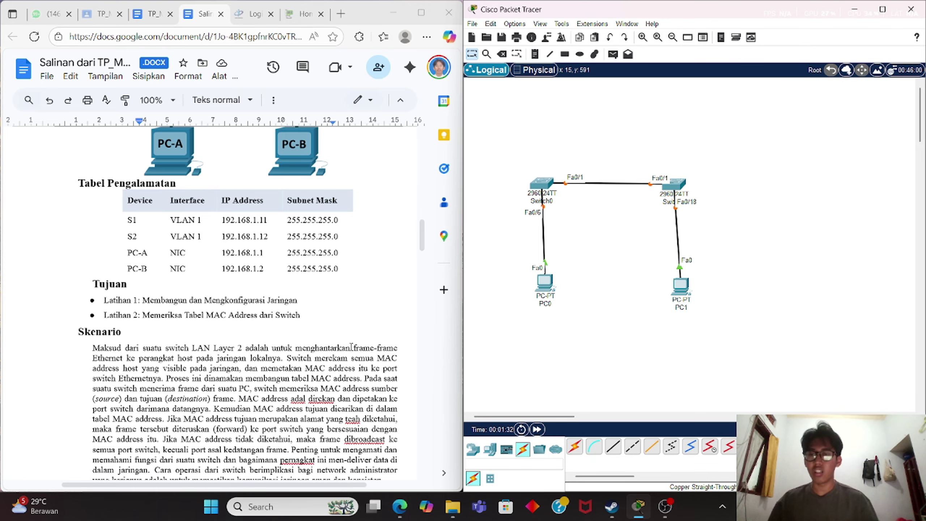
{"action": "scroll", "coordinate": [351, 347], "scroll_direction": "down", "scroll_amount": 10}
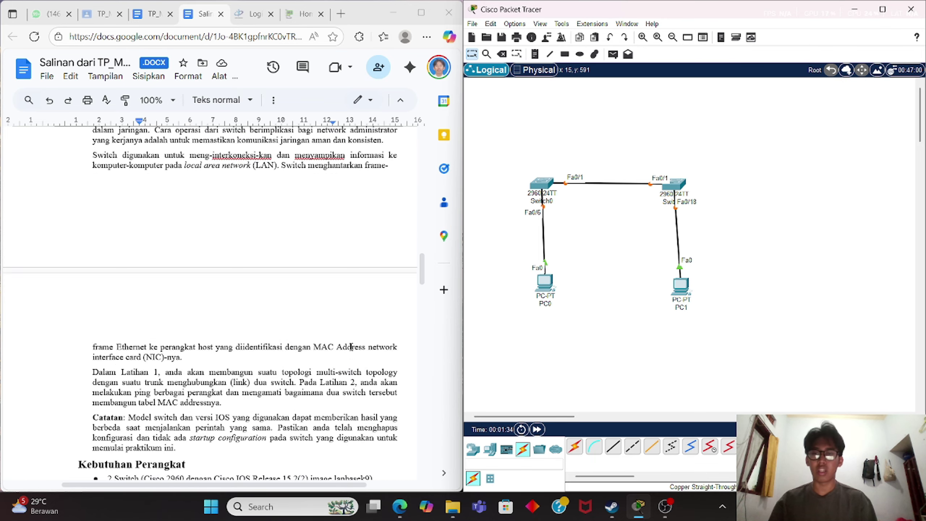
{"action": "scroll", "coordinate": [351, 346], "scroll_direction": "down", "scroll_amount": 4}
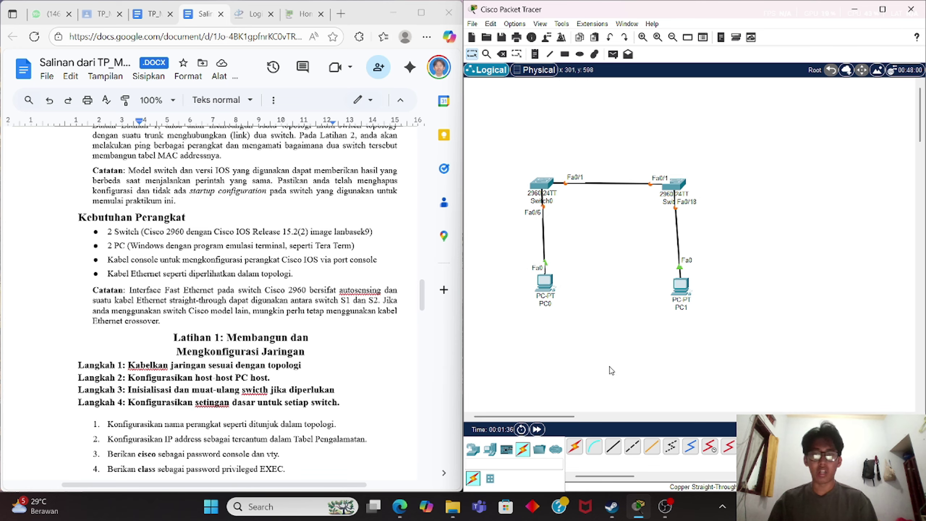
{"action": "scroll", "coordinate": [105, 335], "scroll_direction": "down", "scroll_amount": 2}
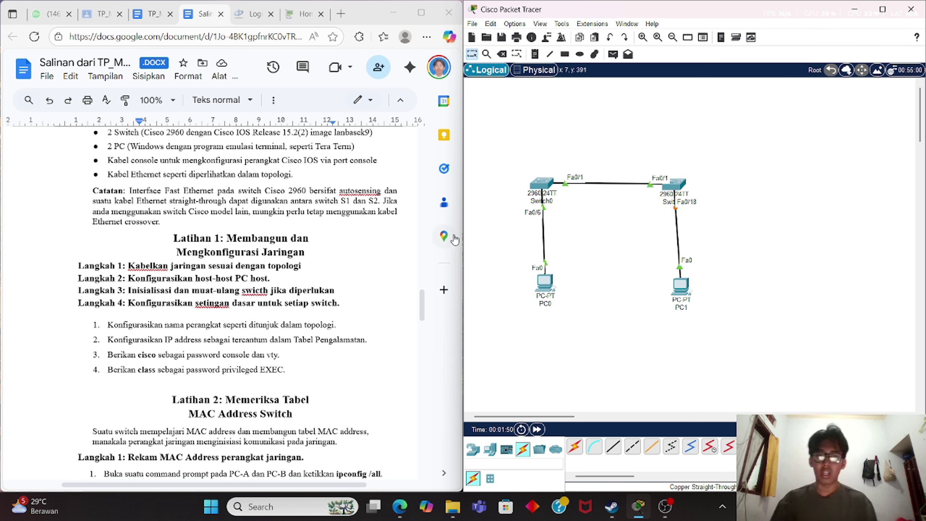
Open Switch0's CLI and enter global configuration mode with conf t.
{"action": "left_click", "coordinate": [540, 190]}
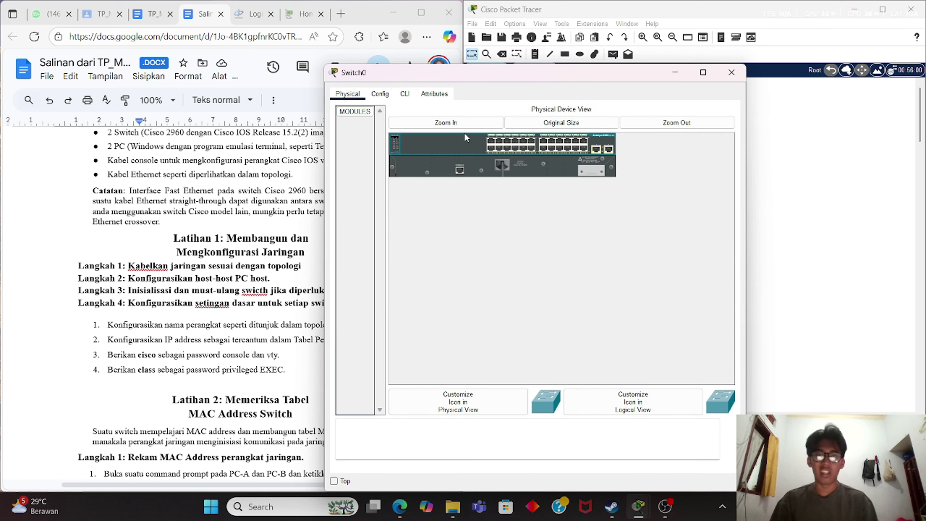
{"action": "left_click", "coordinate": [405, 94]}
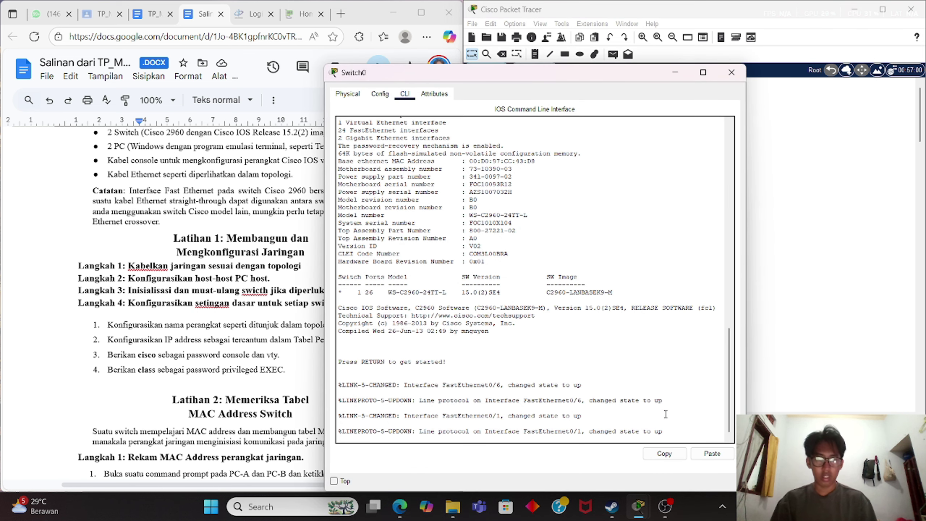
{"action": "key", "text": "Return"}
{"action": "key", "text": "Return"}
{"action": "key", "text": "Return"}
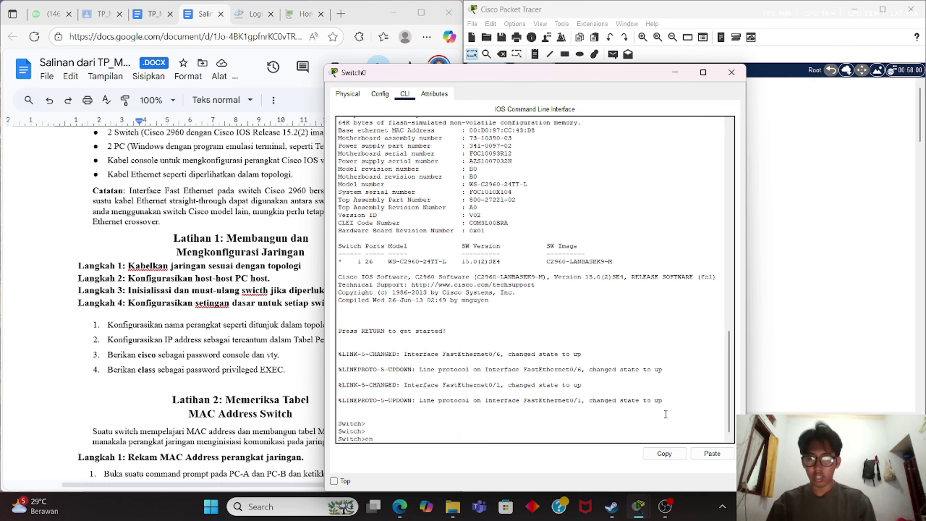
{"action": "key", "text": "Return"}
{"action": "type", "text": "conf t"}
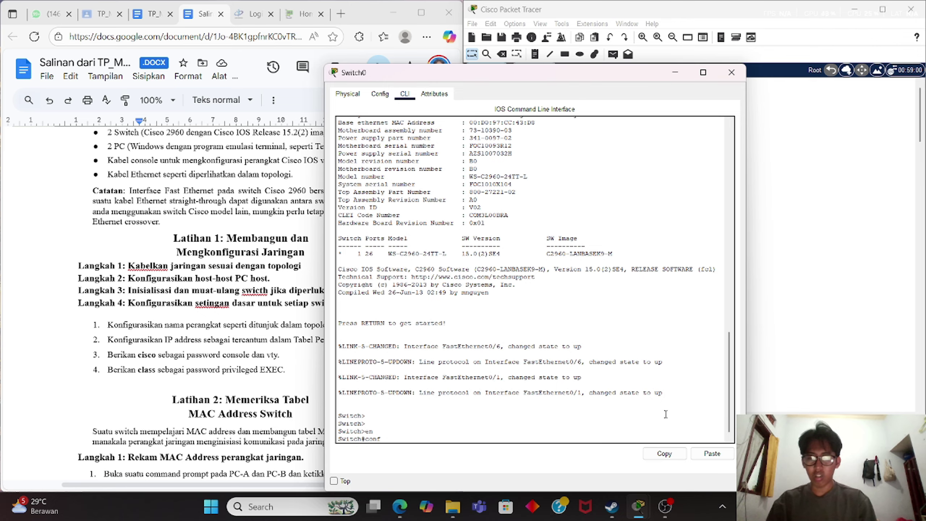
{"action": "key", "text": "Return"}
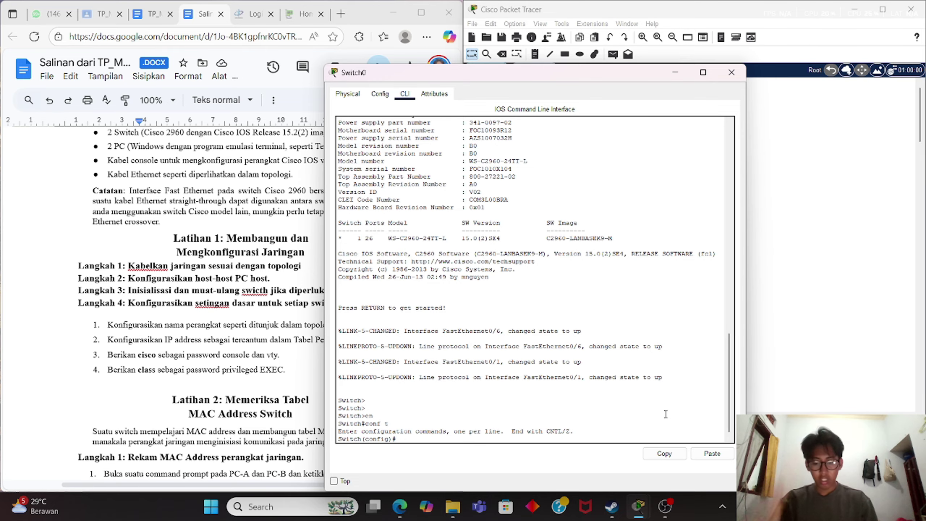
Set the switch hostname to S1 and apply no ip domain-lookup.
{"action": "type", "text": "hosy"}
{"action": "key", "text": "Tab"}
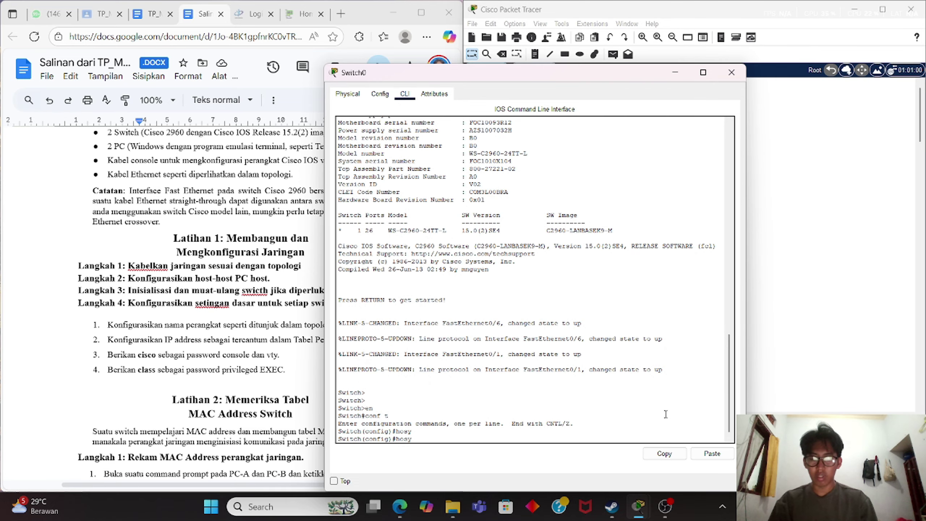
{"action": "key", "text": "Tab"}
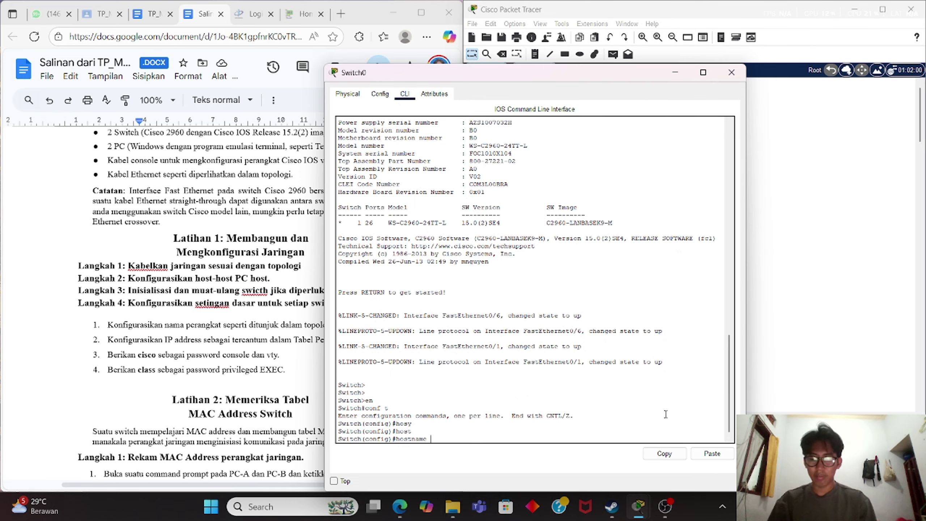
{"action": "key", "text": "Return"}
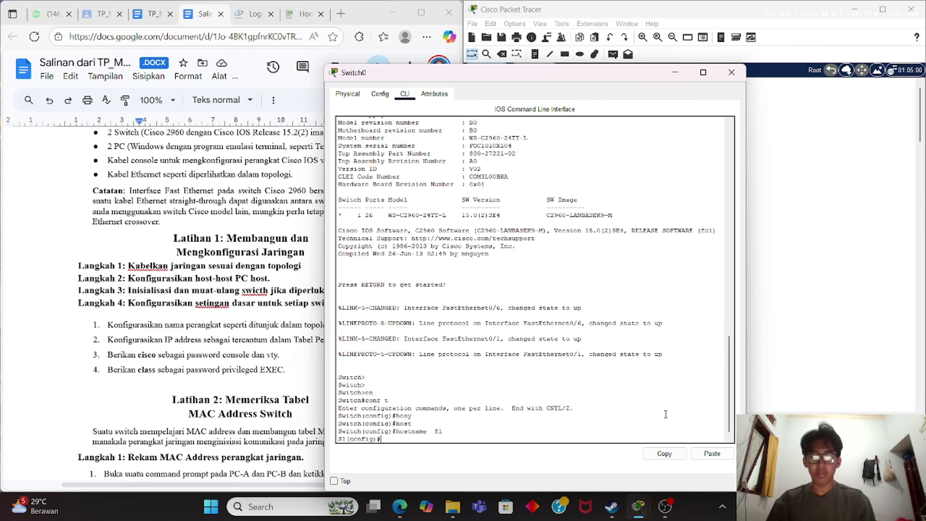
{"action": "type", "text": "no"}
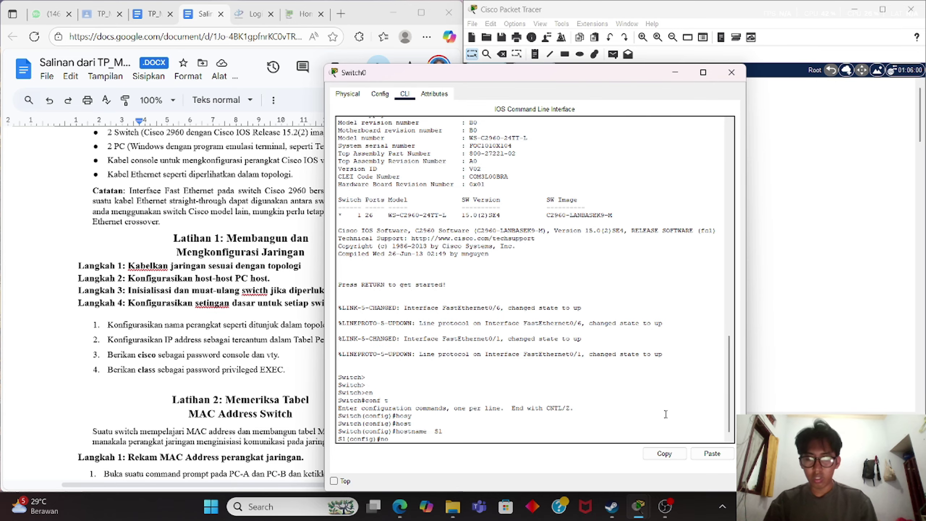
{"action": "type", "text": " ip domain"}
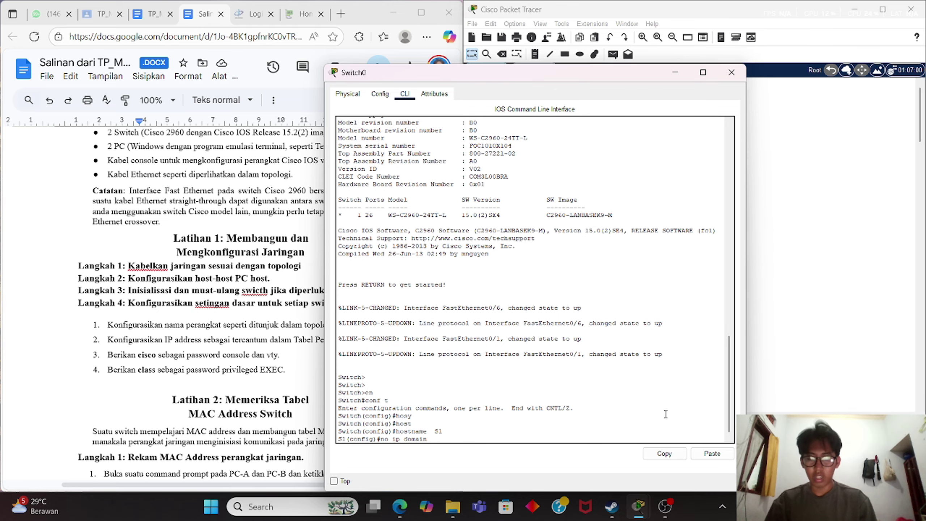
{"action": "type", "text": "-looku"}
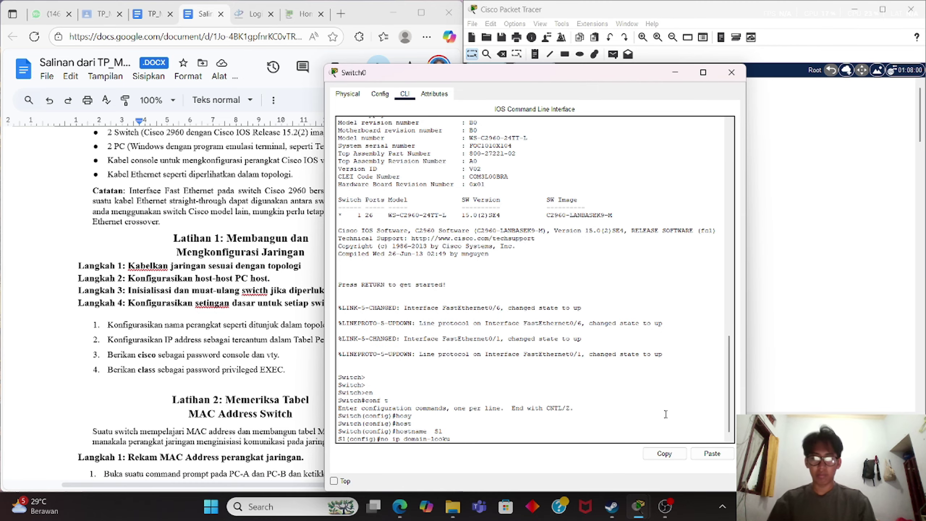
{"action": "type", "text": "p"}
{"action": "key", "text": "Return"}
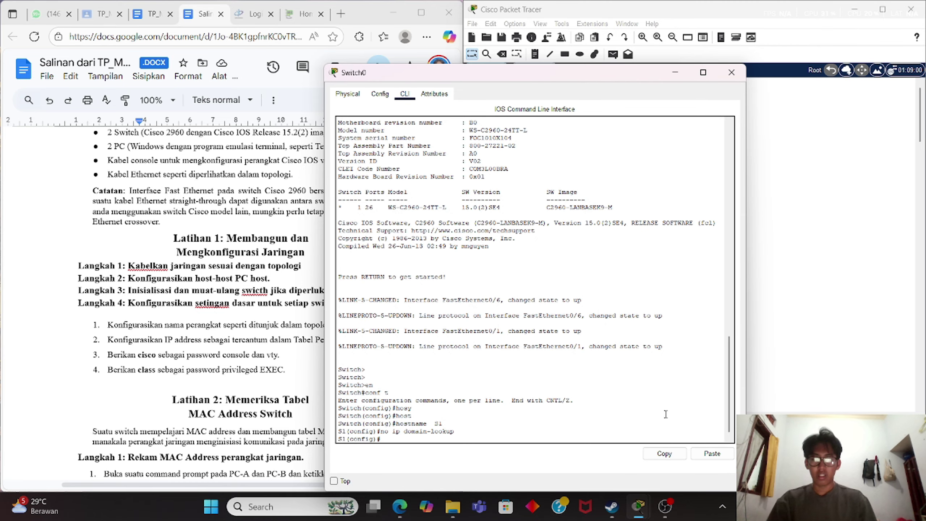
Assign interface VLAN 1 the address 192.168.1.11 255.255.255.0.
{"action": "type", "text": "in"}
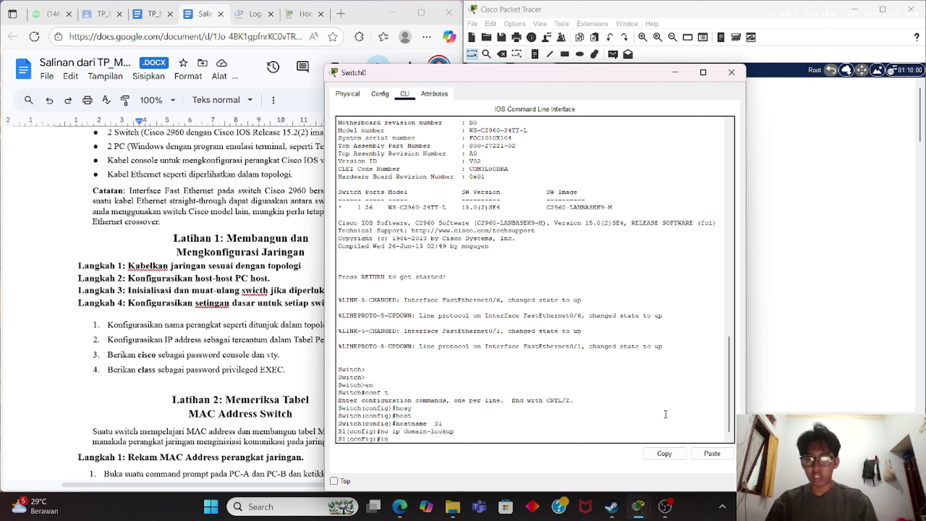
{"action": "type", "text": "t vlan"}
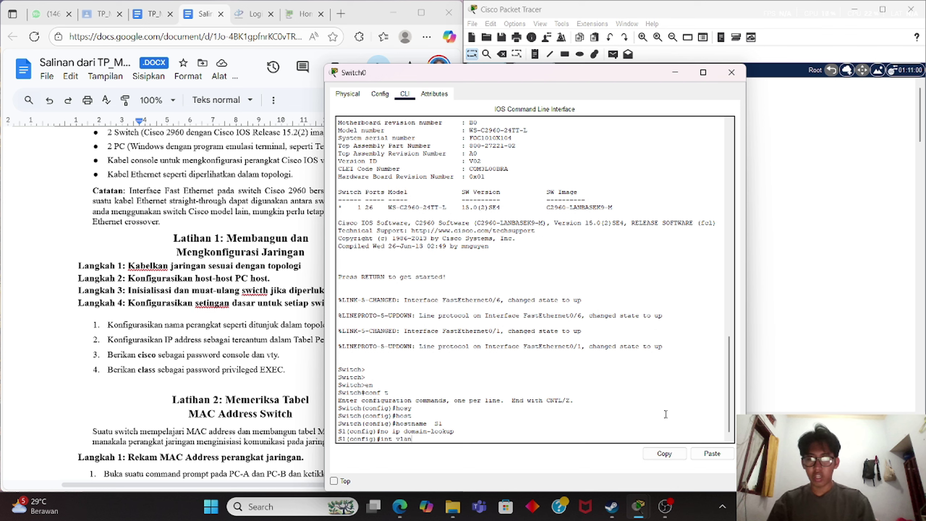
{"action": "type", "text": "1"}
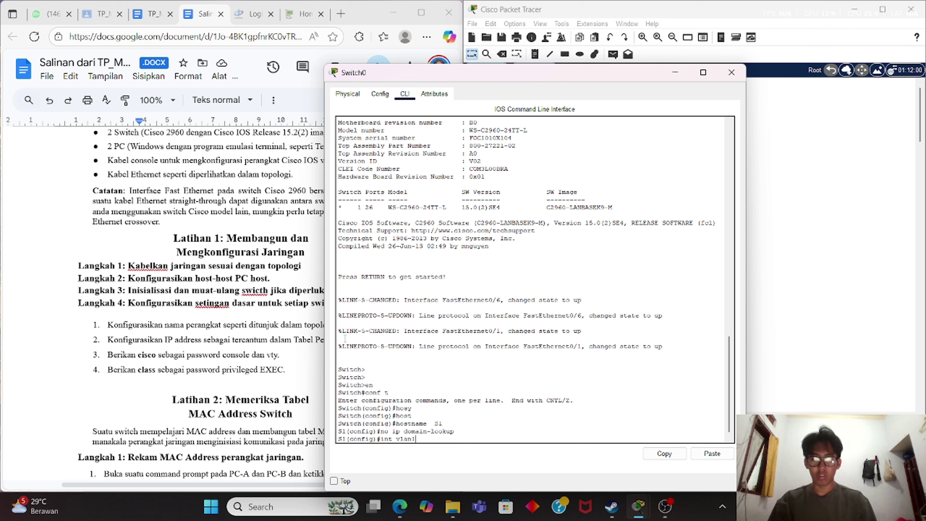
{"action": "key", "text": "Return"}
{"action": "type", "text": "ig-if)#i"}
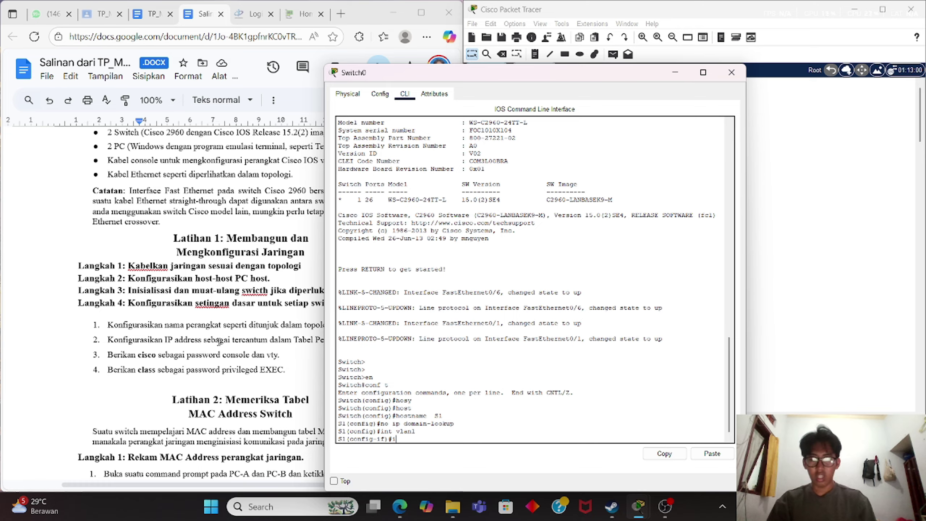
{"action": "type", "text": "p add"}
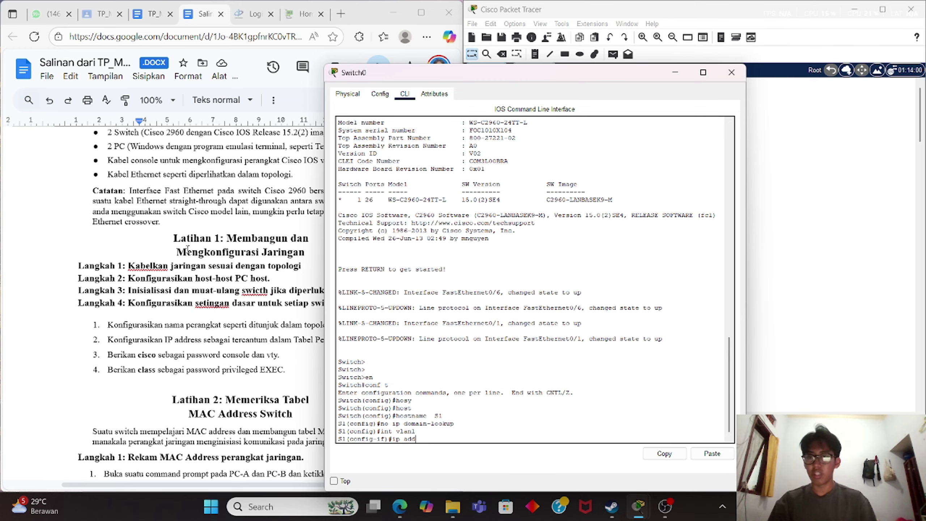
{"action": "scroll", "coordinate": [190, 249], "scroll_direction": "up", "scroll_amount": 15}
{"action": "scroll", "coordinate": [191, 249], "scroll_direction": "up", "scroll_amount": 3}
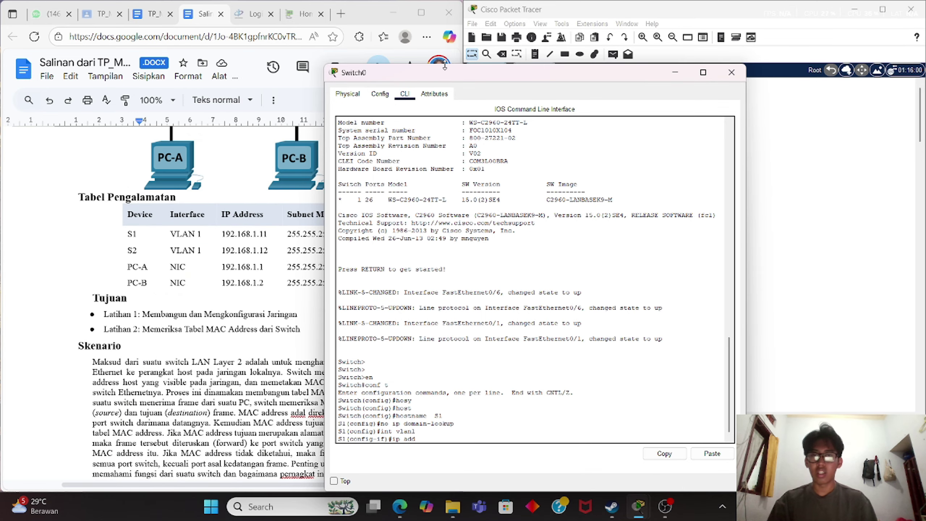
{"action": "mouse_move", "coordinate": [446, 72]}
{"action": "left_mouse_down"}
{"action": "mouse_move", "coordinate": [514, 50]}
{"action": "mouse_move", "coordinate": [511, 57]}
{"action": "left_mouse_up"}
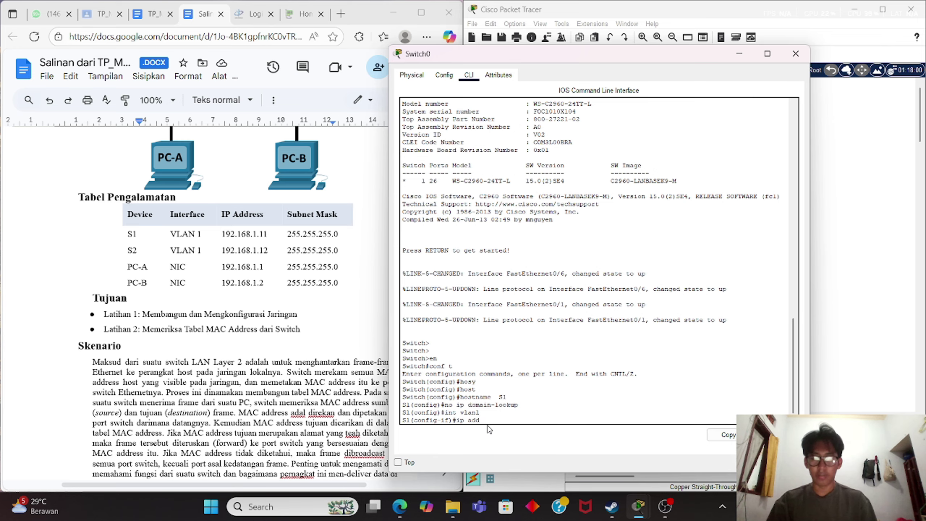
{"action": "type", "text": "192.16"}
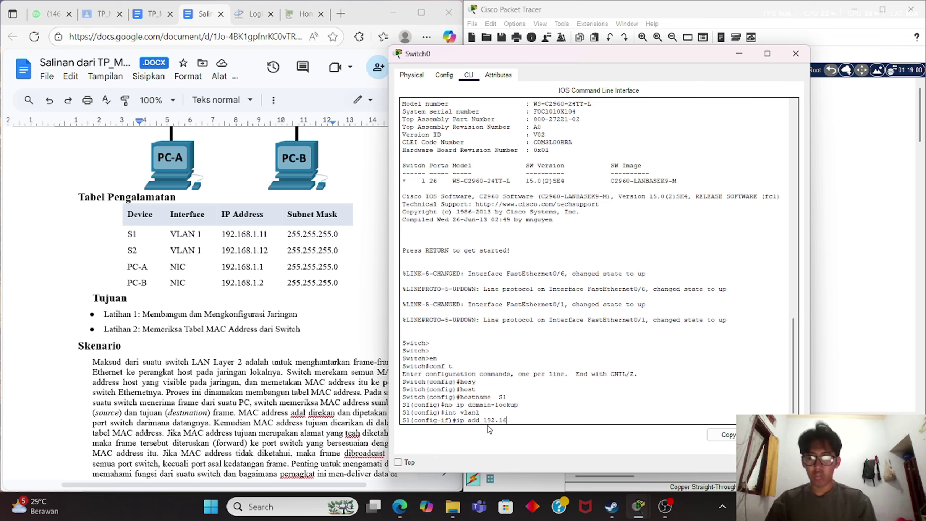
{"action": "type", "text": "8.1.11 2"}
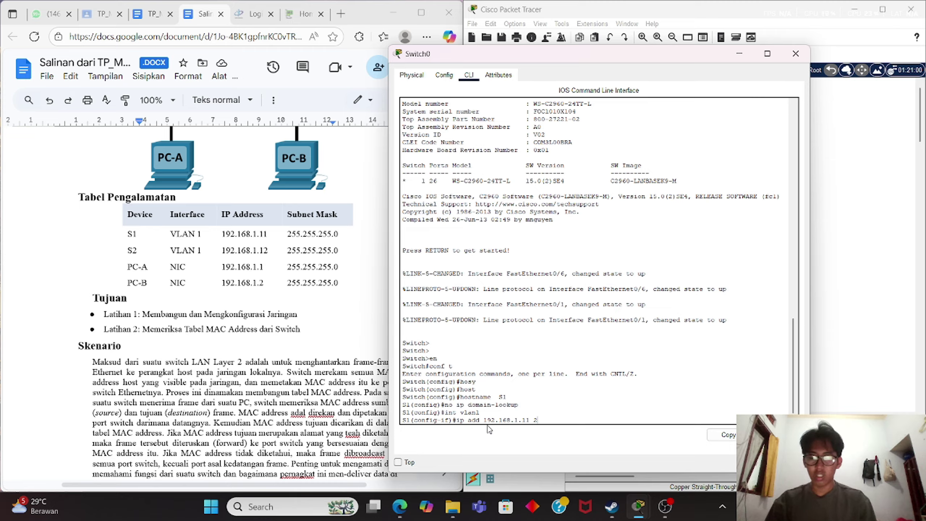
{"action": "type", "text": "55.255.2"}
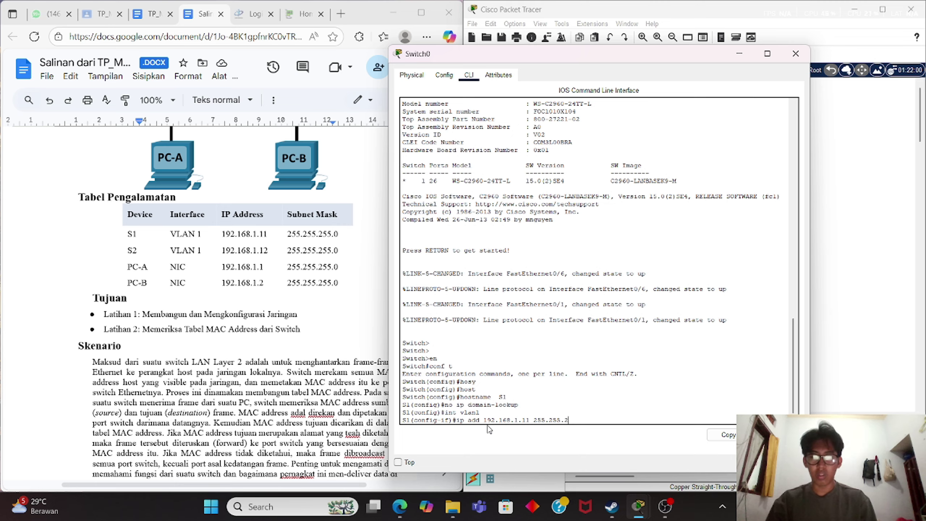
{"action": "type", "text": "55"}
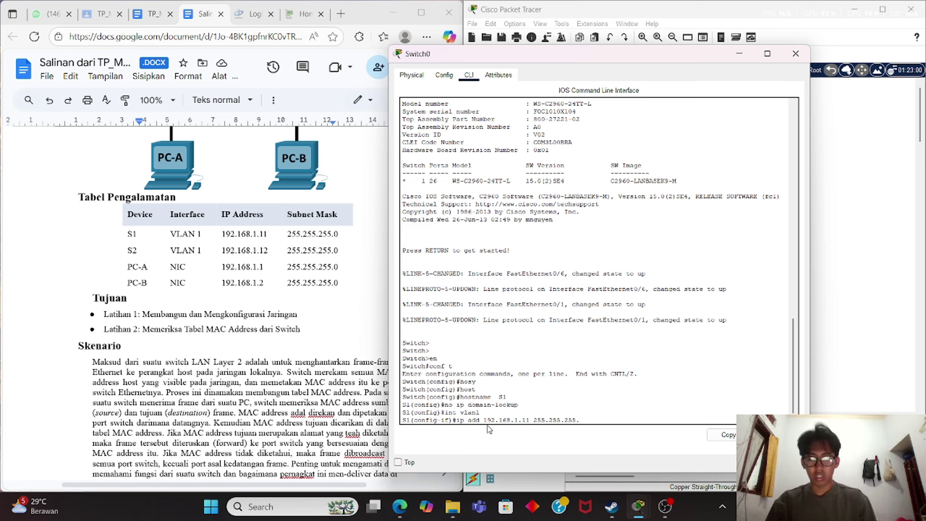
{"action": "type", "text": ".0"}
{"action": "key", "text": "Return"}
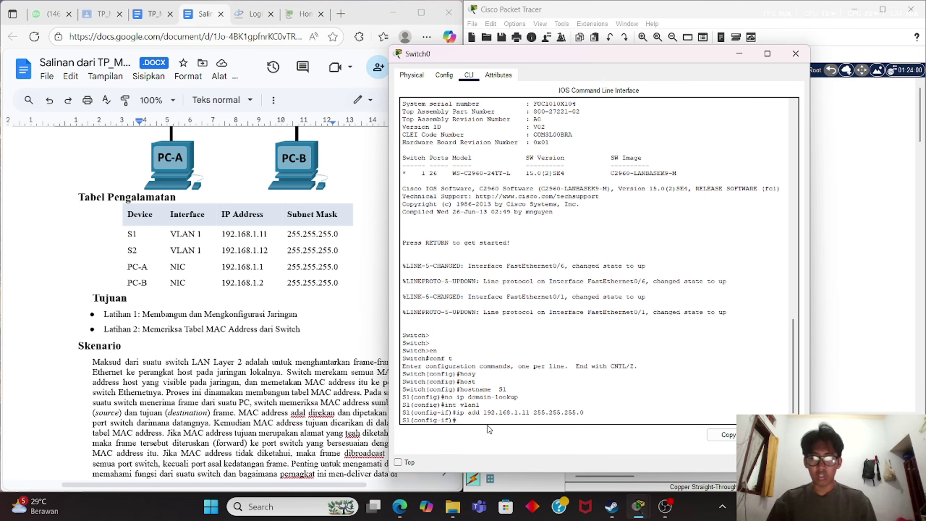
Bring VLAN 1 up with no shut and begin the line con 0 command.
{"action": "type", "text": "nho"}
{"action": "key", "text": "BackSpace"}
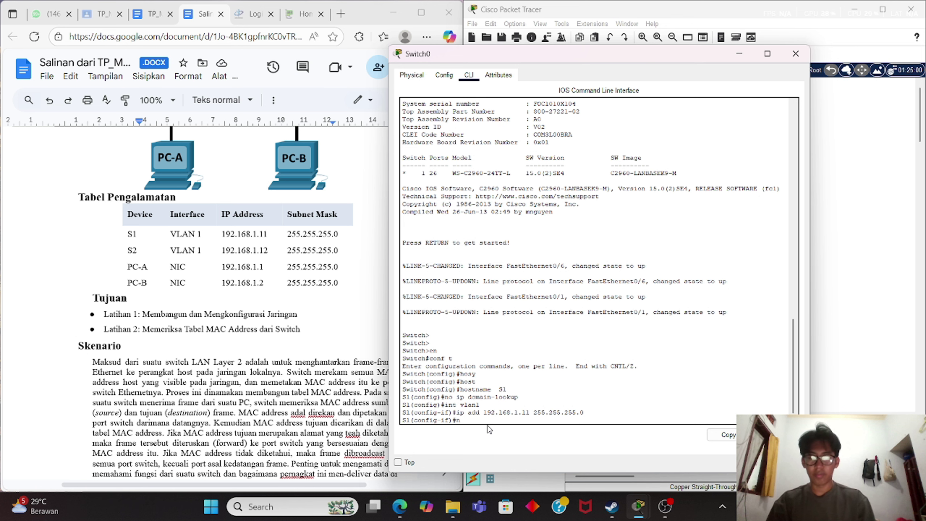
{"action": "type", "text": "dhut"}
{"action": "key", "text": "BackSpace"}
{"action": "key", "text": "BackSpace"}
{"action": "key", "text": "BackSpace"}
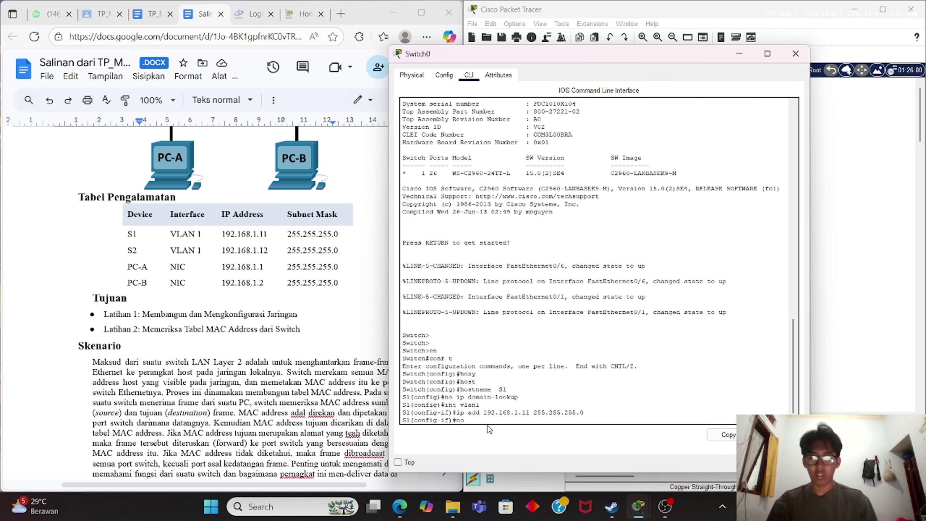
{"action": "type", "text": "shut"}
{"action": "key", "text": "Return"}
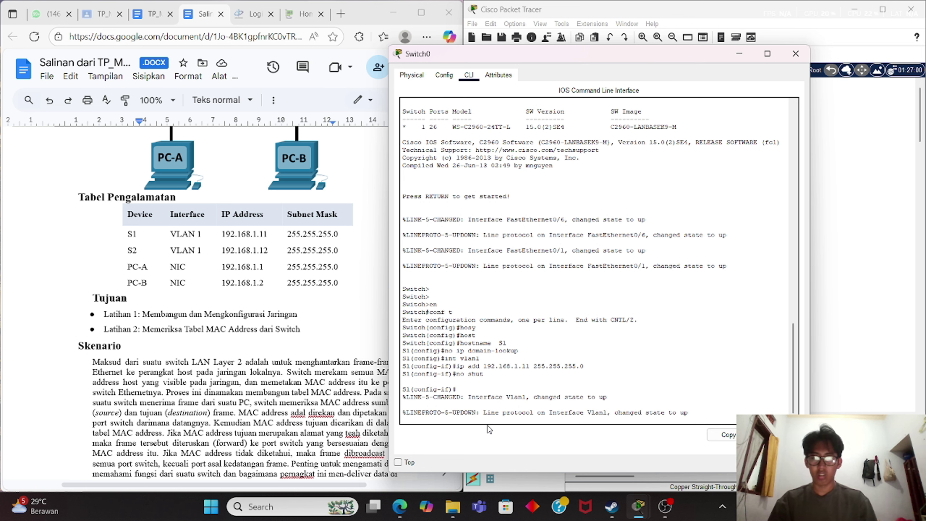
{"action": "key", "text": "Return"}
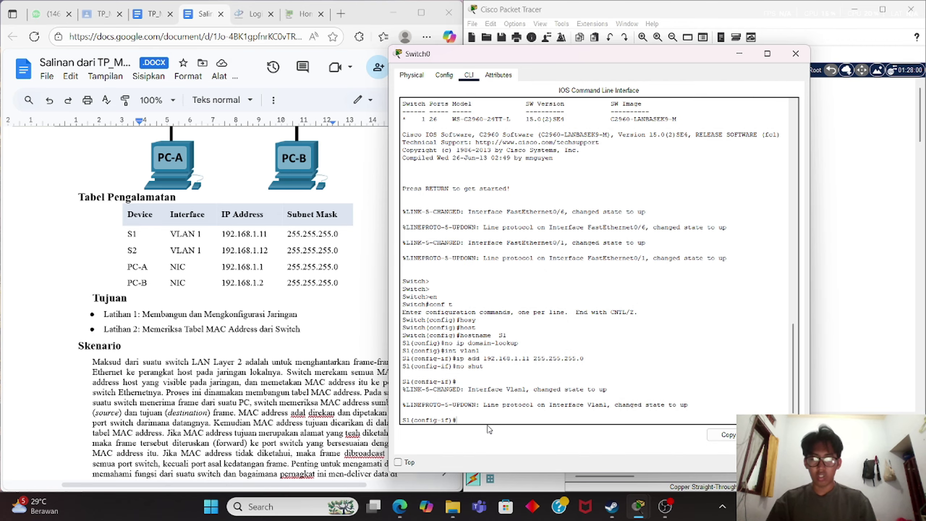
{"action": "type", "text": "line con 0"}
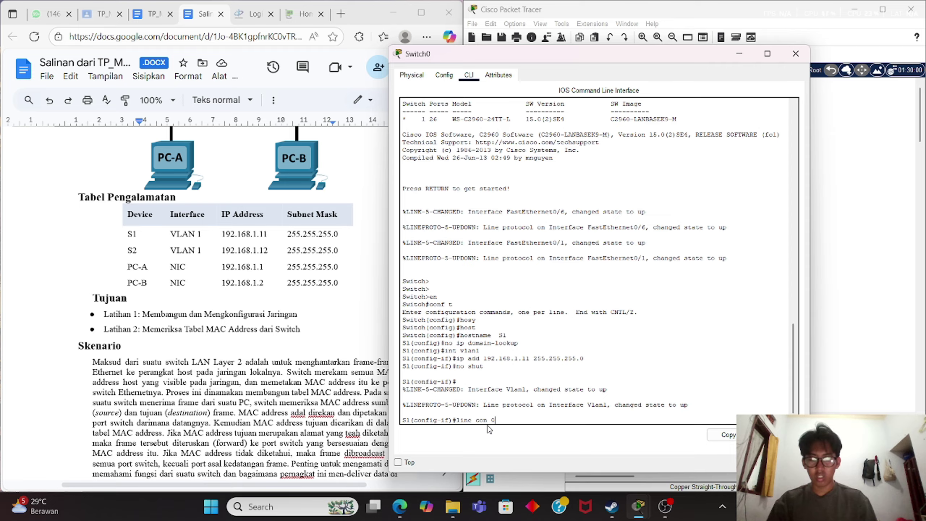
Set a console line password on S1 and require login.
{"action": "key", "text": "Return"}
{"action": "type", "text": "passwro"}
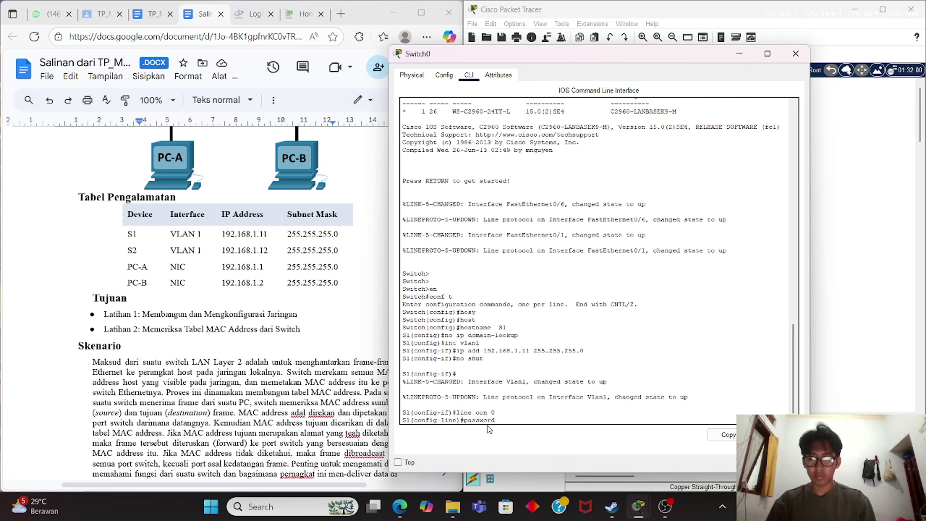
{"action": "type", "text": " cisco"}
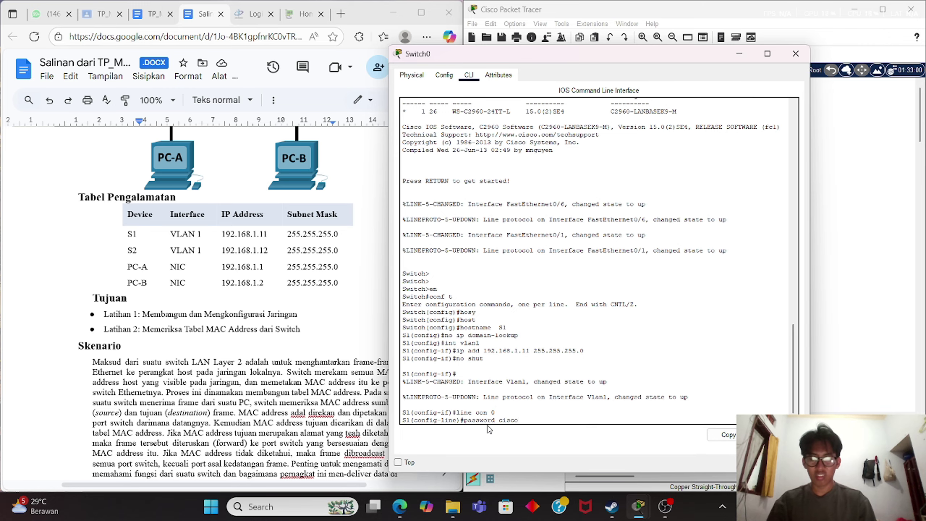
{"action": "key", "text": "Return"}
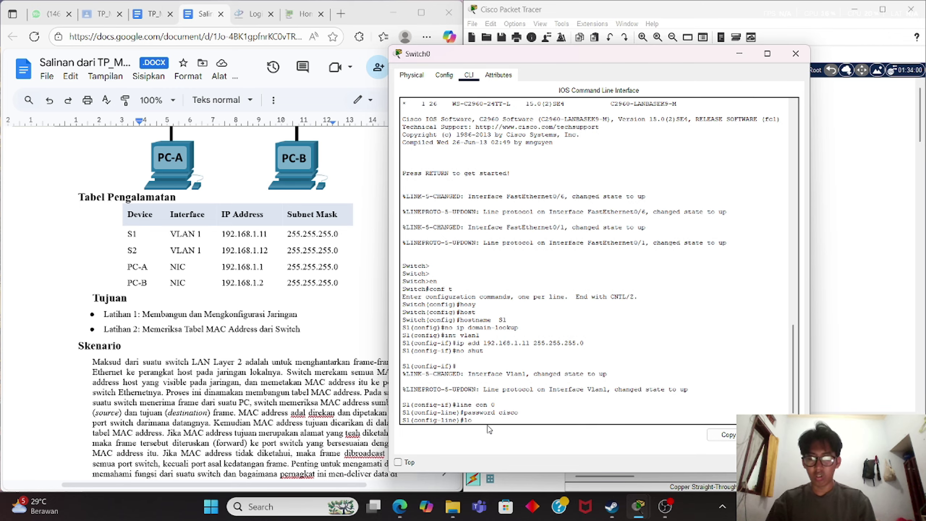
{"action": "type", "text": "login"}
{"action": "key", "text": "Return"}
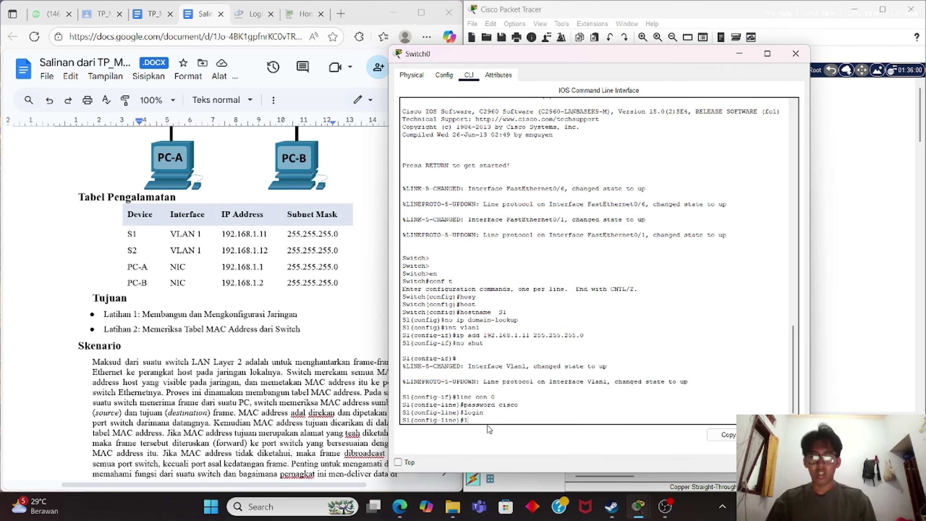
Set a password on vty lines 0 15 and require login.
{"action": "type", "text": "line vty 0"}
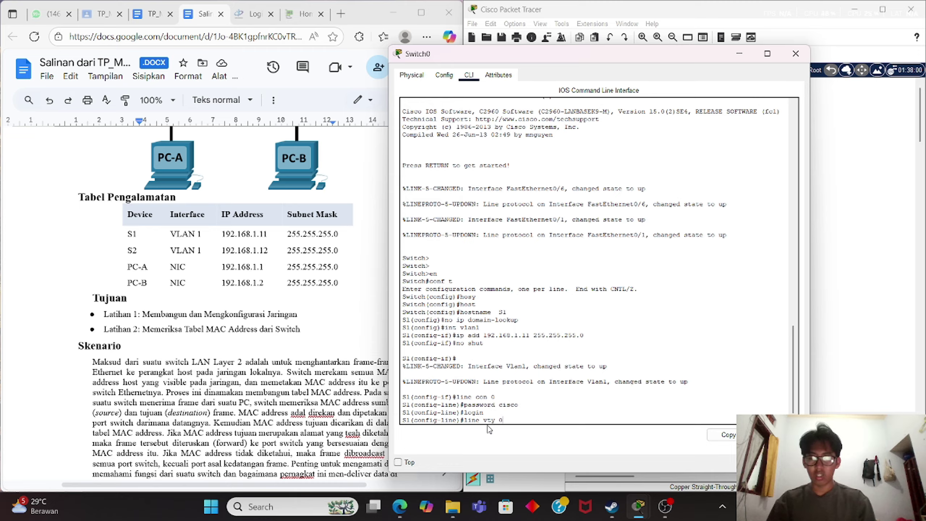
{"action": "key", "text": "BackSpace"}
{"action": "type", "text": "0 15"}
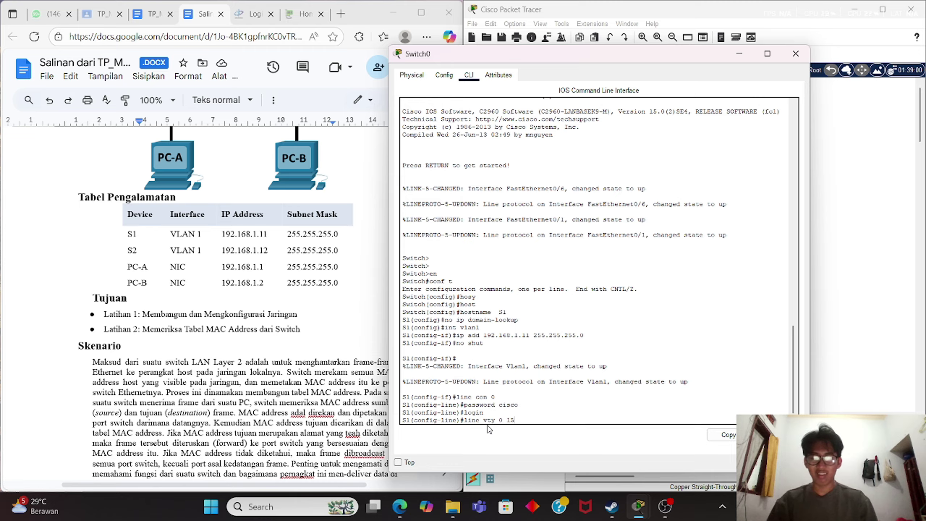
{"action": "key", "text": "Return"}
{"action": "type", "text": "pass "}
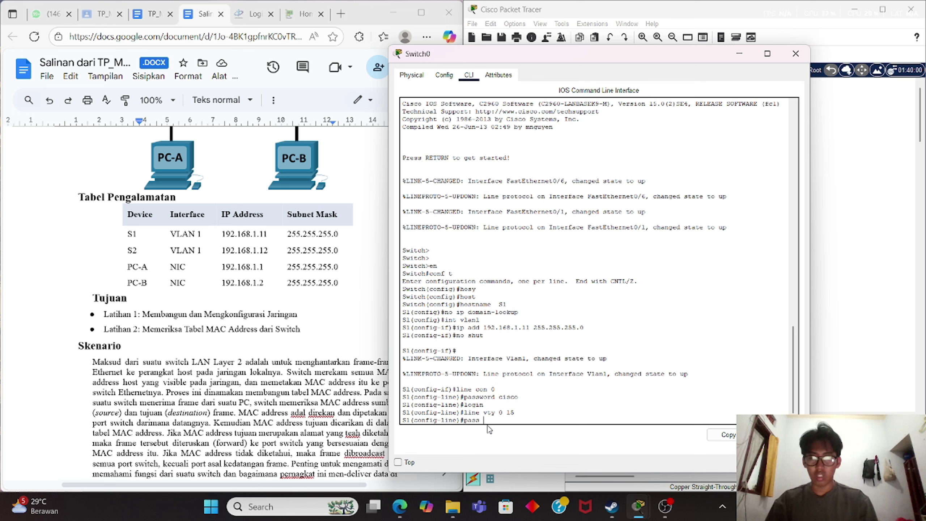
{"action": "type", "text": "cisco"}
{"action": "key", "text": "Return"}
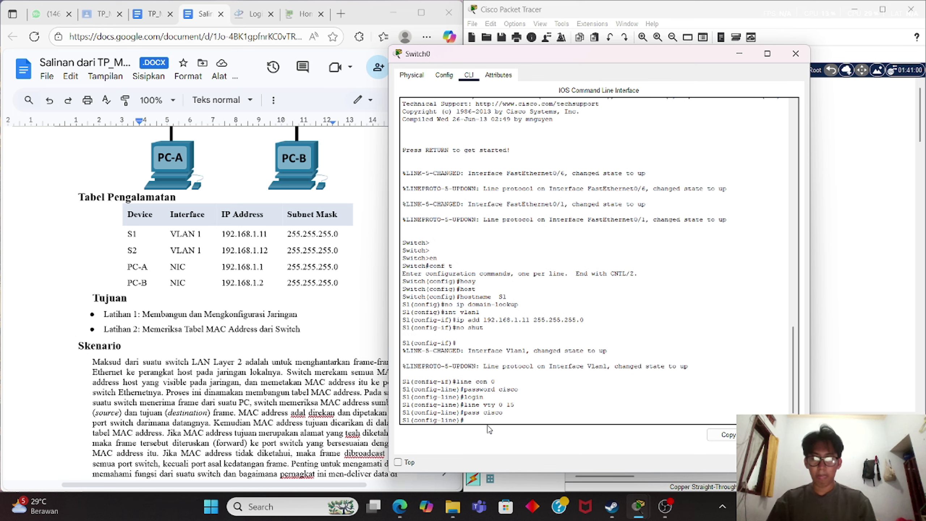
{"action": "type", "text": "login"}
{"action": "key", "text": "Return"}
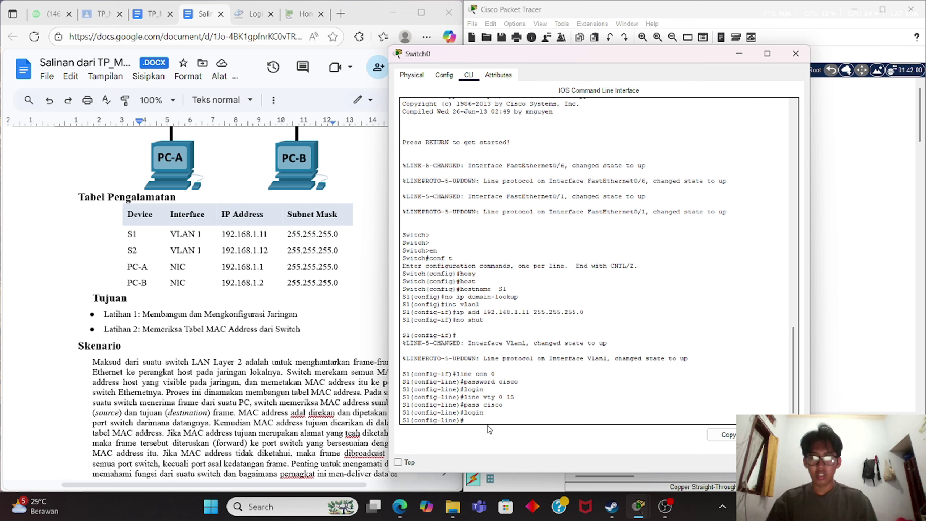
Add an enable secret, then end and save the configuration with wr.
{"action": "type", "text": "ena"}
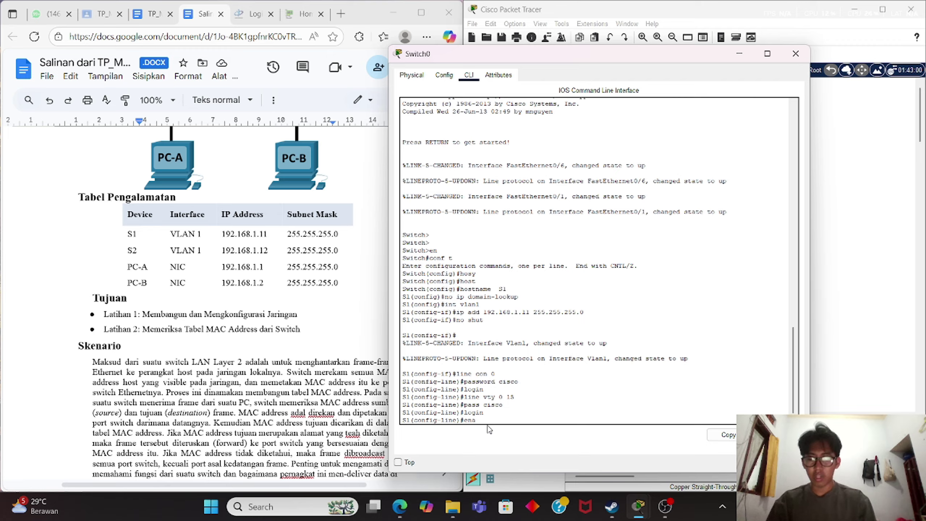
{"action": "type", "text": "ble sec"}
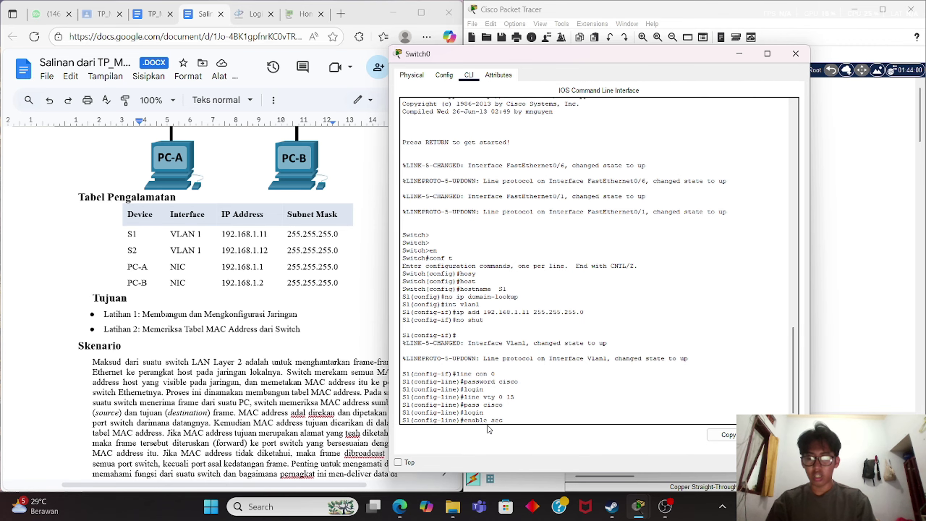
{"action": "type", "text": "ret class"}
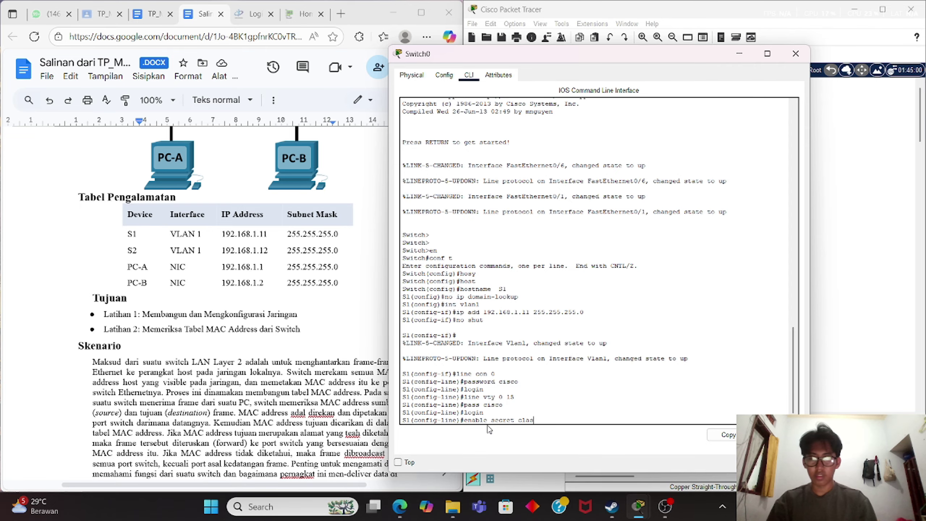
{"action": "key", "text": "Return"}
{"action": "type", "text": "end"}
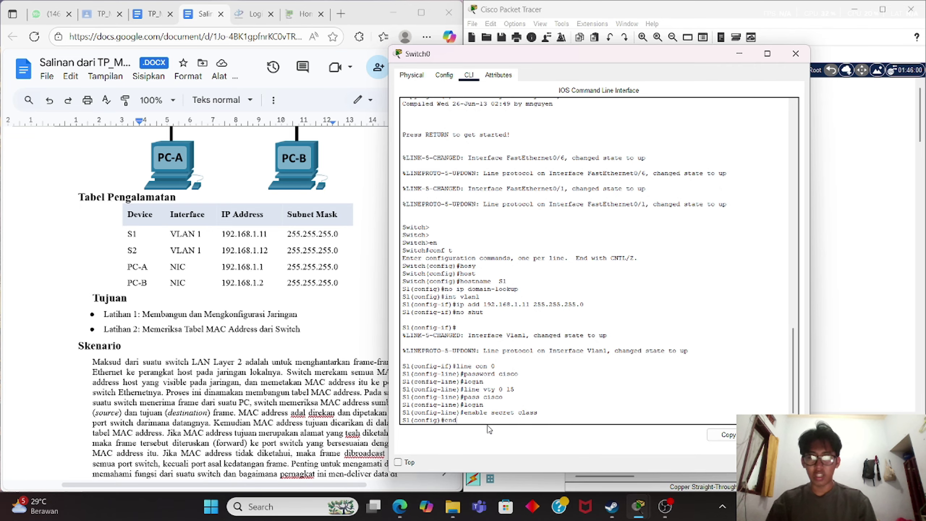
{"action": "key", "text": "Return"}
{"action": "type", "text": "wr"}
{"action": "key", "text": "Return"}
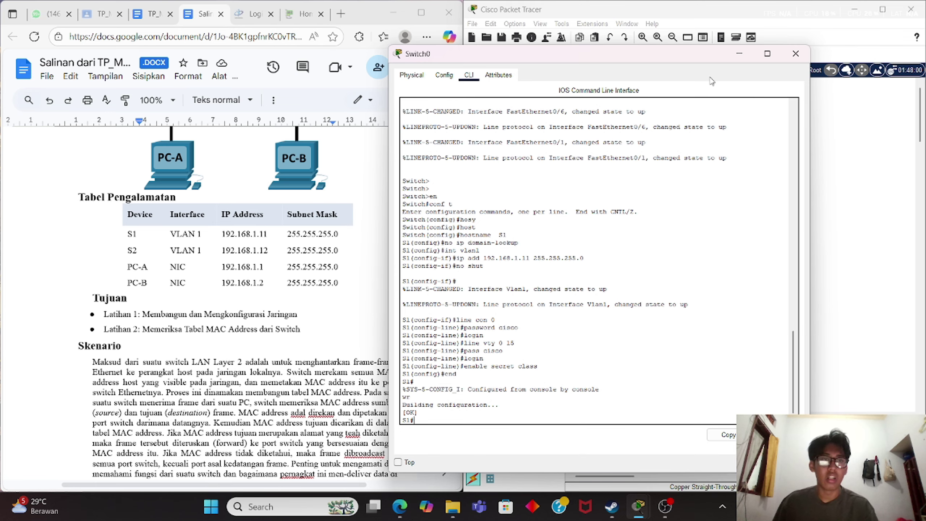
Close S1's window, open Switch1's CLI, and enter global configuration mode.
{"action": "left_click", "coordinate": [739, 54]}
{"action": "left_click", "coordinate": [675, 189]}
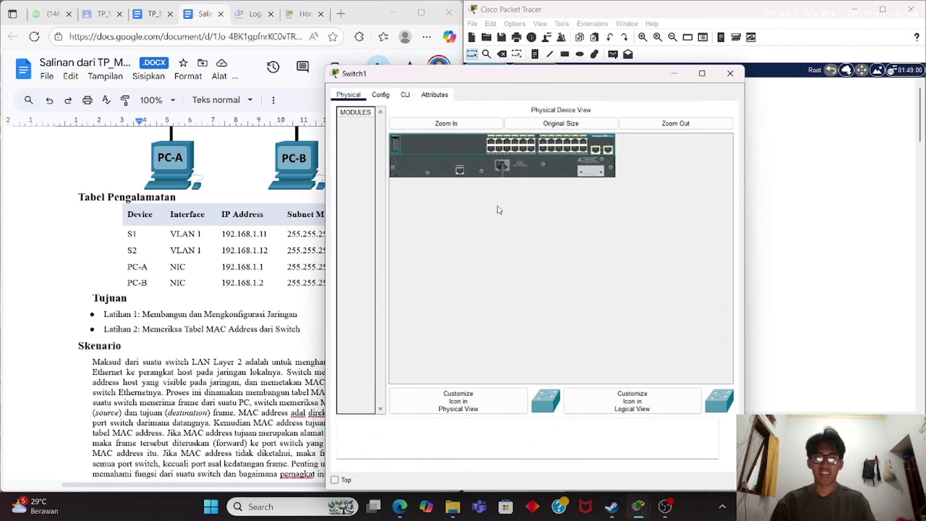
{"action": "left_click", "coordinate": [406, 96]}
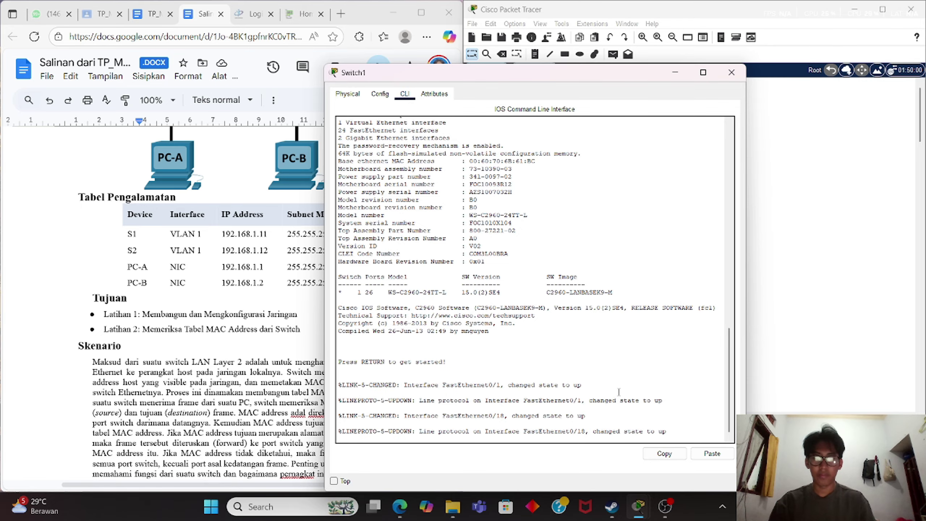
{"action": "key", "text": "Return"}
{"action": "key", "text": "Return"}
{"action": "key", "text": "Return"}
{"action": "type", "text": "e"}
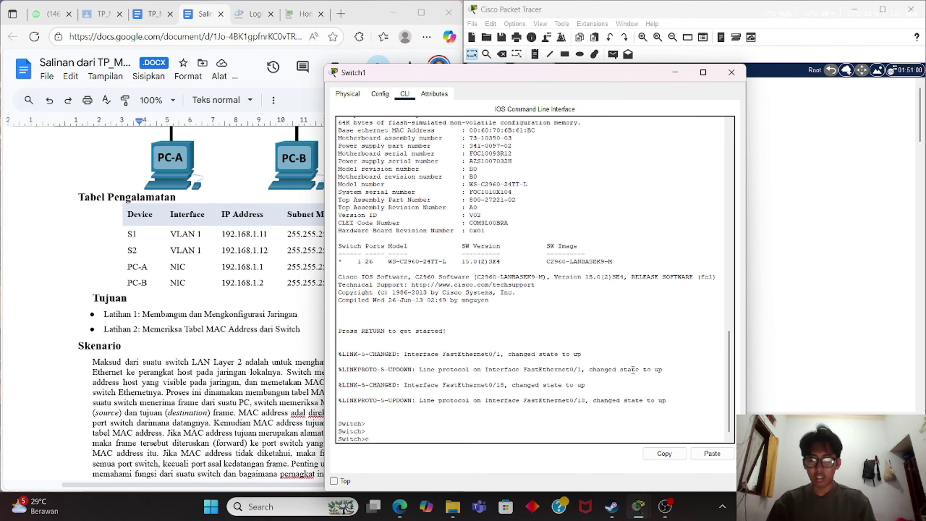
{"action": "type", "text": "n"}
{"action": "key", "text": "Return"}
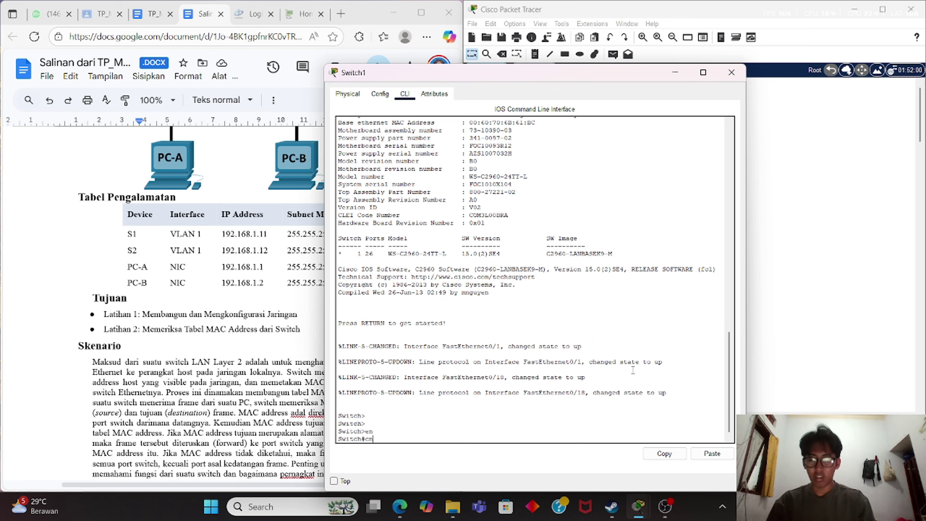
{"action": "type", "text": "conf t"}
{"action": "key", "text": "Return"}
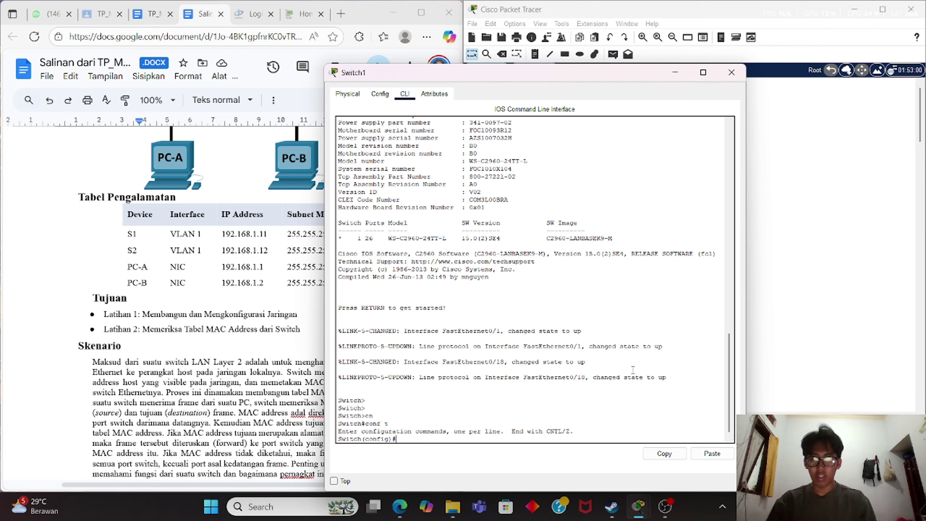
Set the hostname to S2 and apply no ip domain-lookup.
{"action": "type", "text": "host"}
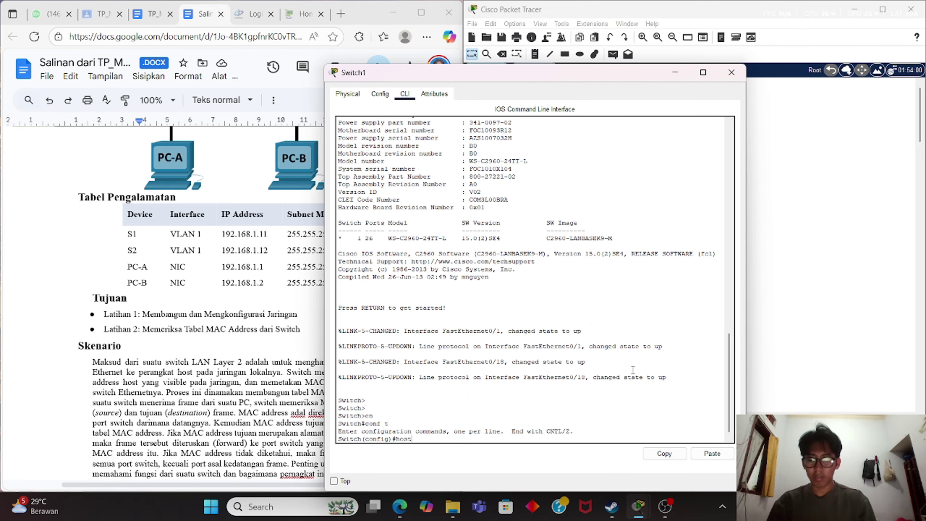
{"action": "key", "text": "Tab"}
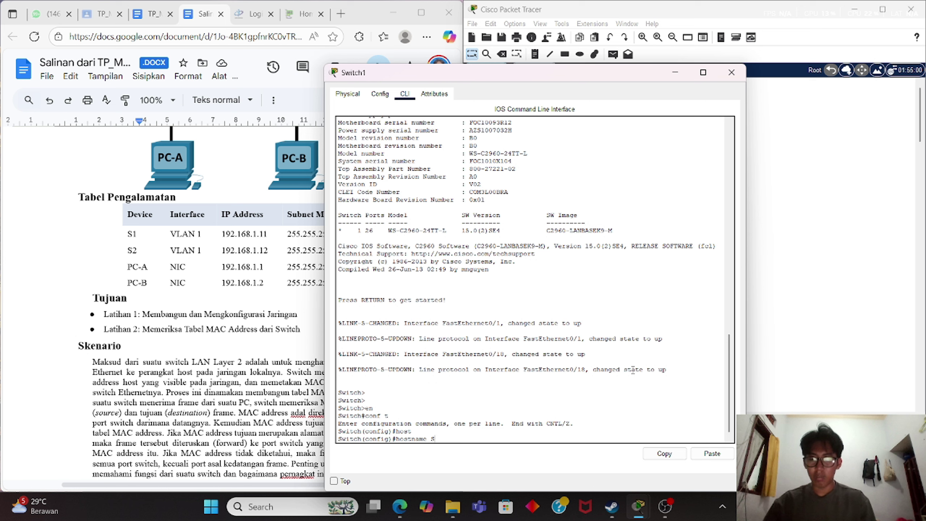
{"action": "type", "text": "S2"}
{"action": "key", "text": "Return"}
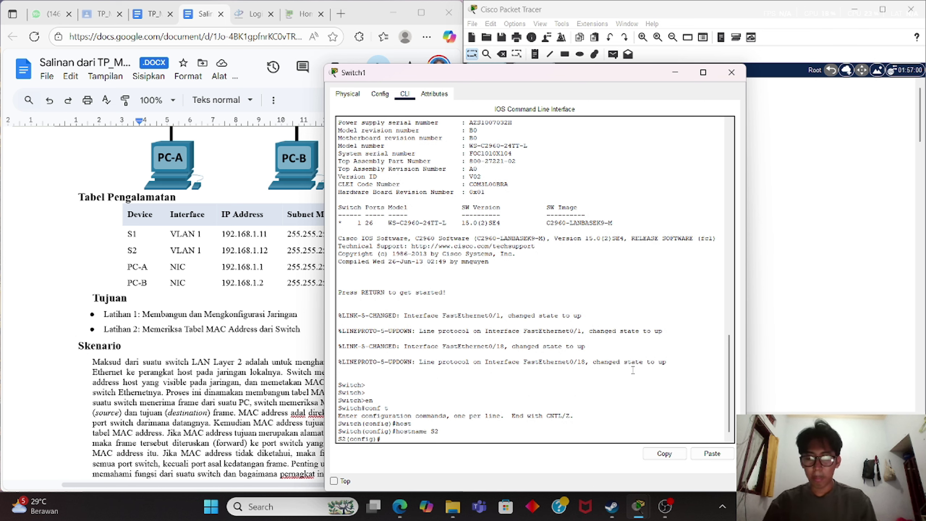
{"action": "type", "text": "no ip domain-l"}
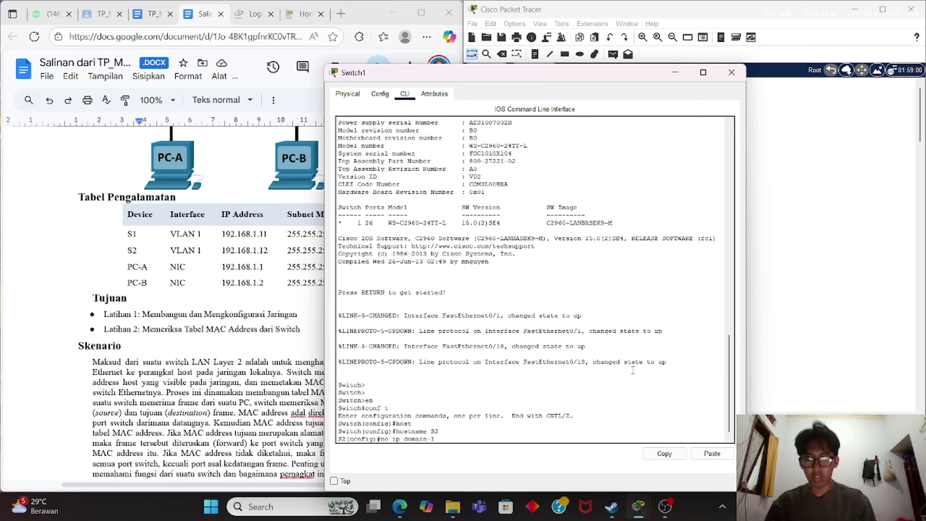
{"action": "type", "text": "ooku"}
{"action": "type", "text": "p"}
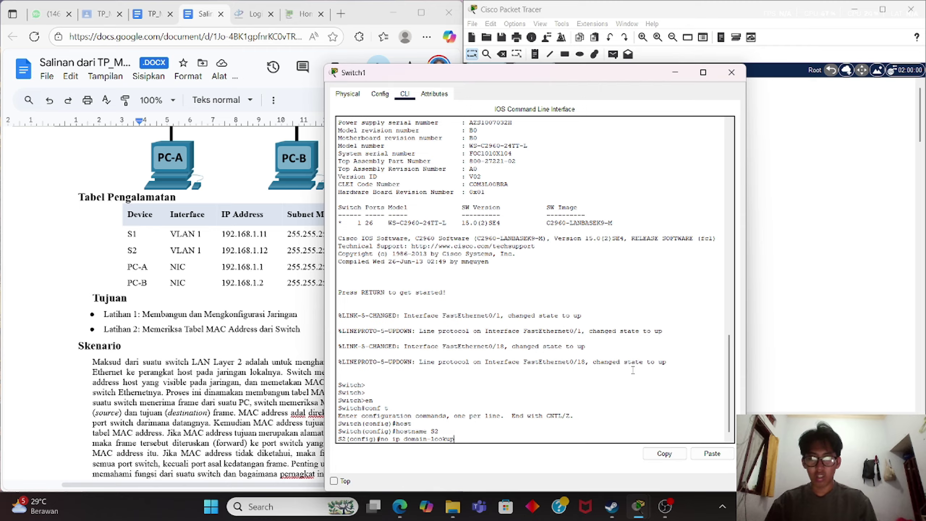
{"action": "key", "text": "Return"}
{"action": "key", "text": "BackSpace"}
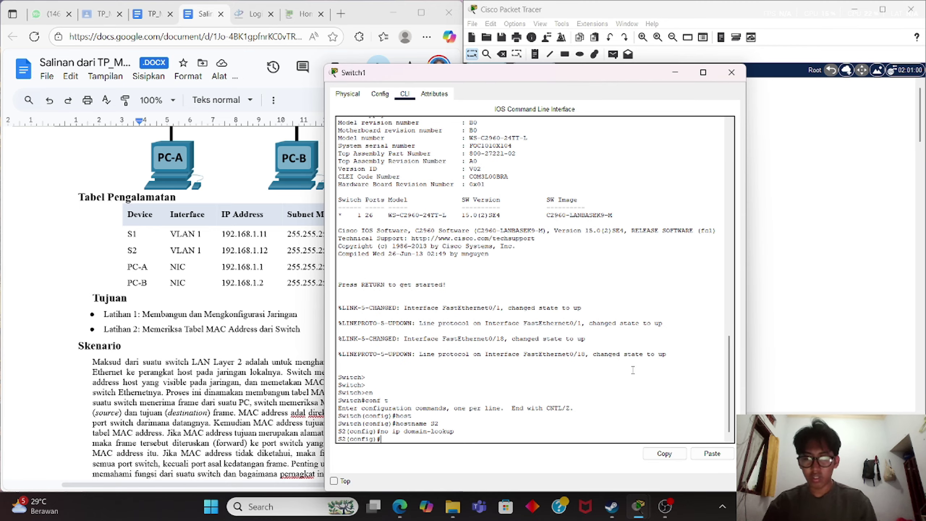
Give interface VLAN 1 address 192.168.1.12 255.255.255.0 and bring it up with no shut.
{"action": "type", "text": "int"}
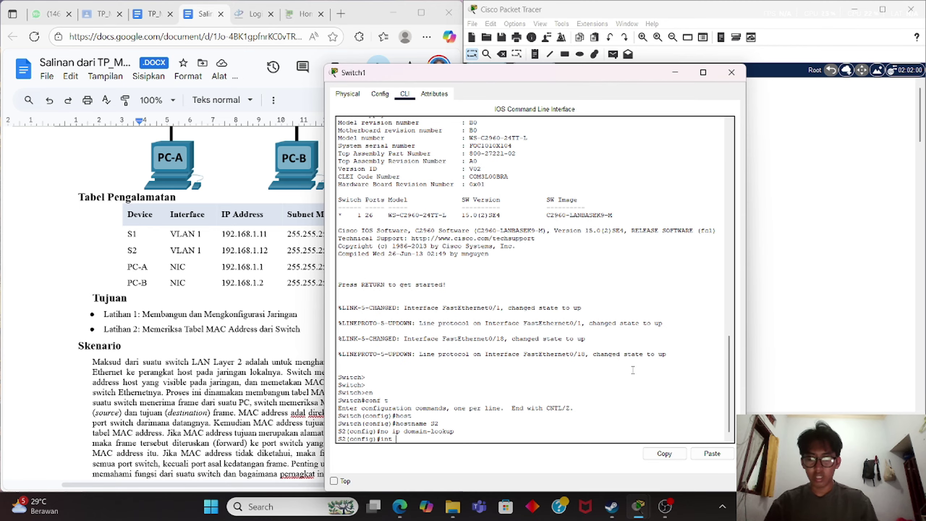
{"action": "type", "text": "evlan 1"}
{"action": "key", "text": "Return"}
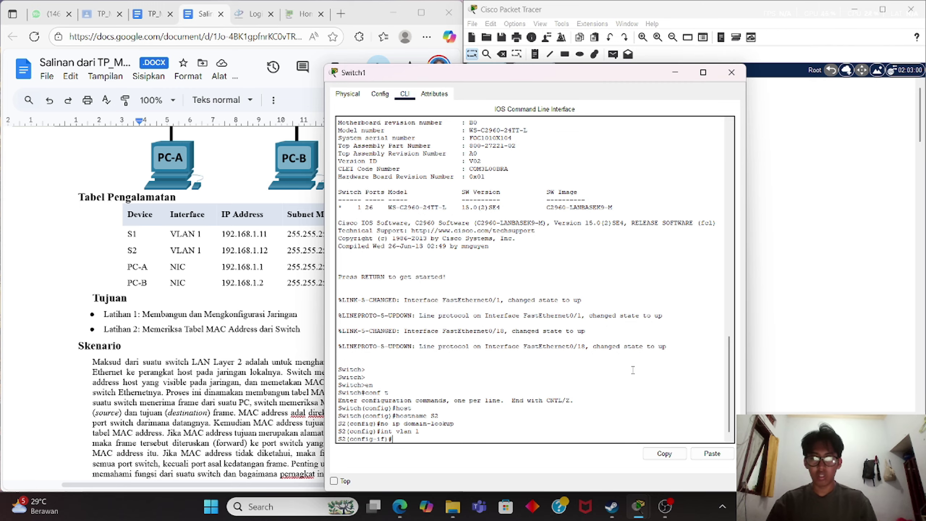
{"action": "type", "text": "ip a"}
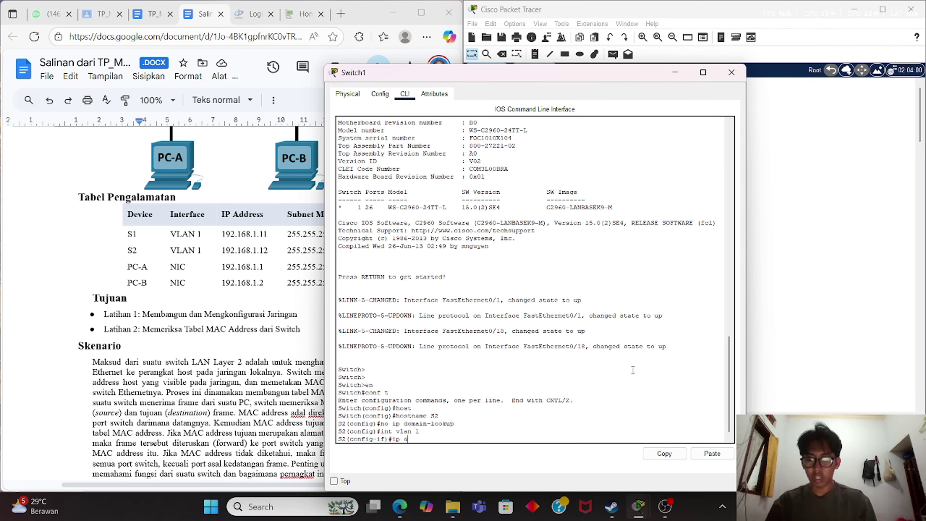
{"action": "type", "text": "dd 192"}
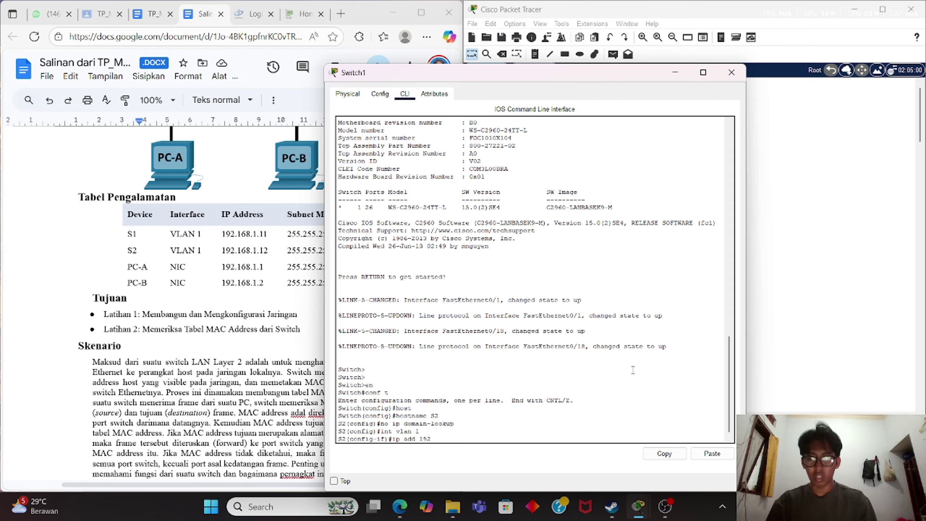
{"action": "type", "text": ".168.1."}
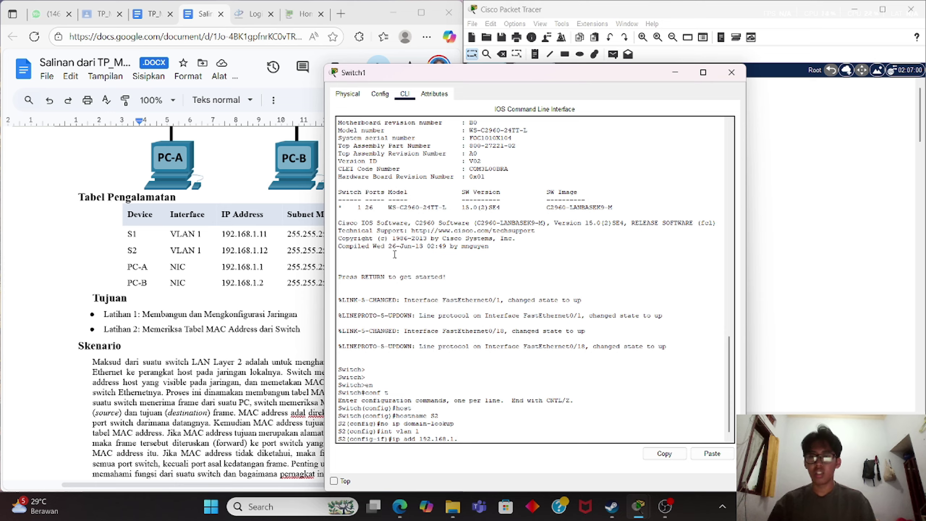
{"action": "left_click", "coordinate": [273, 250]}
{"action": "left_click_drag", "start_coordinate": [269, 250], "coordinate": [220, 252]}
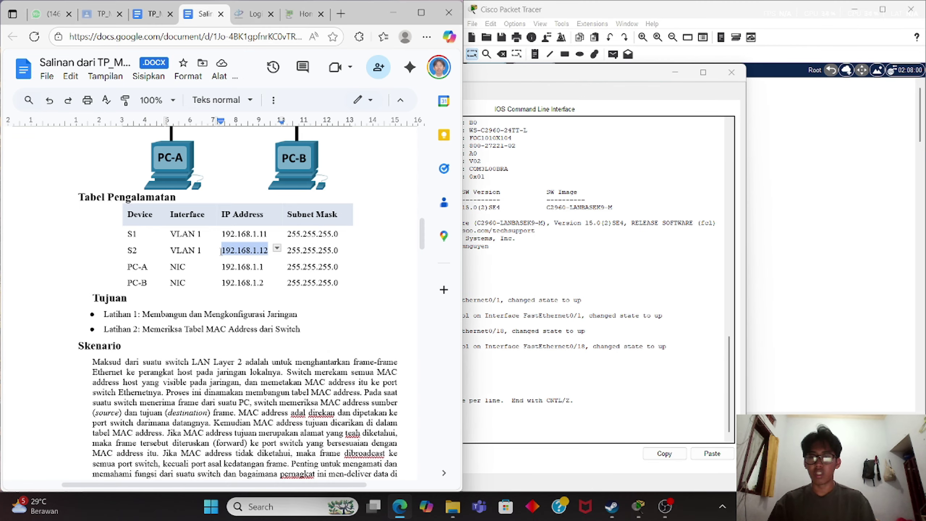
{"action": "left_click", "coordinate": [701, 267]}
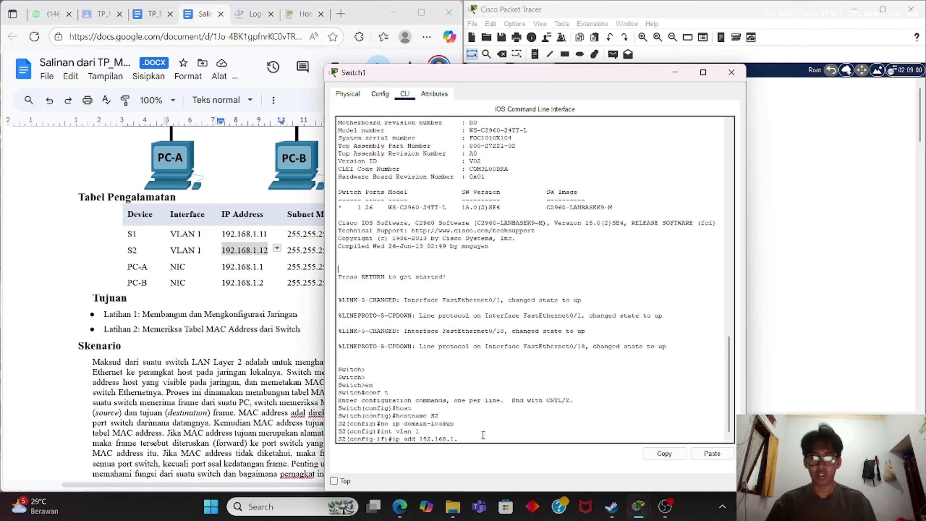
{"action": "type", "text": "12"}
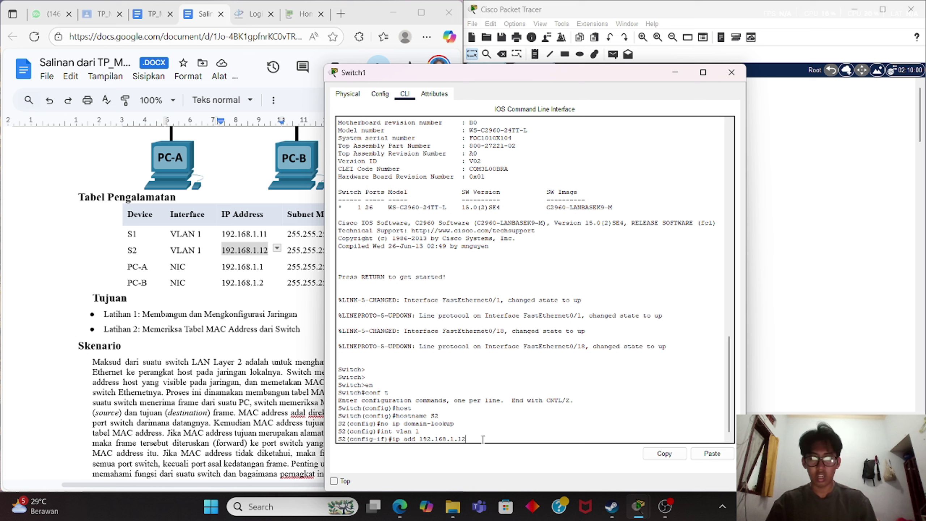
{"action": "type", "text": " 255"}
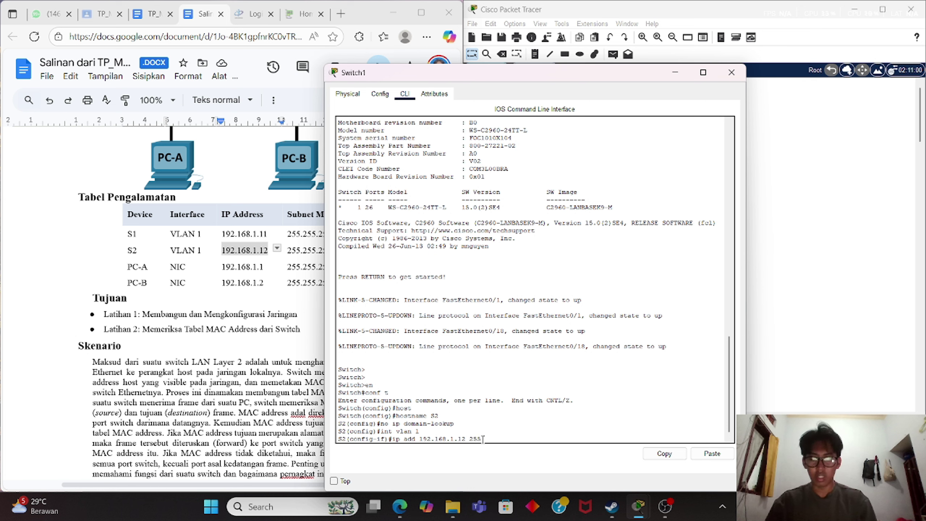
{"action": "type", "text": ".255.255"}
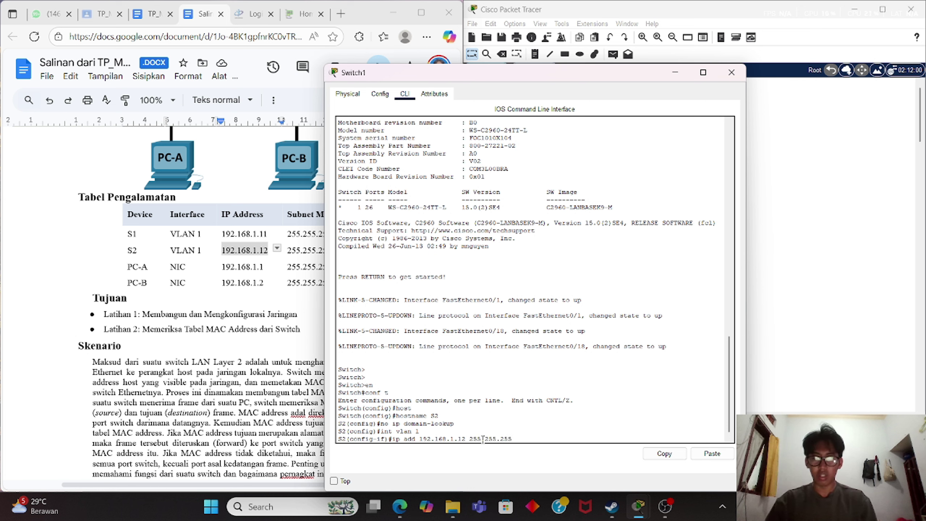
{"action": "type", "text": ".0"}
{"action": "key", "text": "Return"}
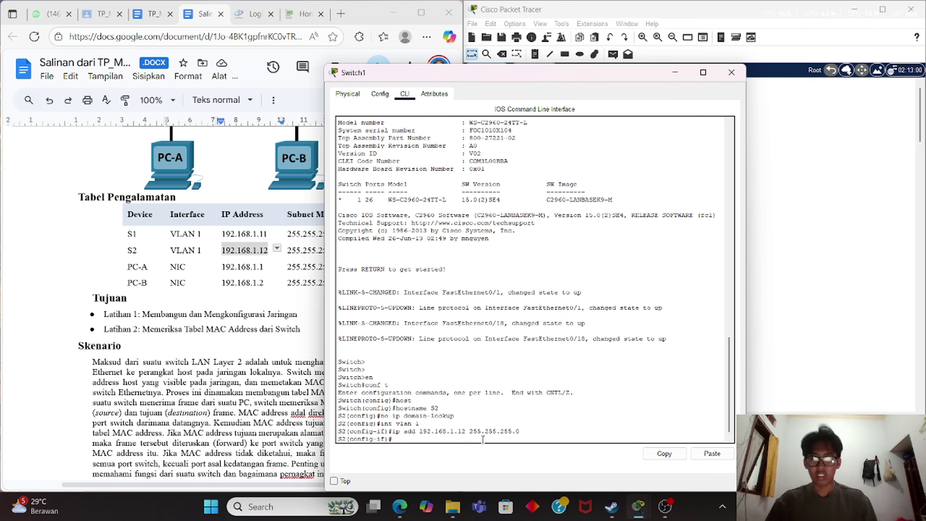
{"action": "type", "text": "no shut"}
{"action": "key", "text": "Return"}
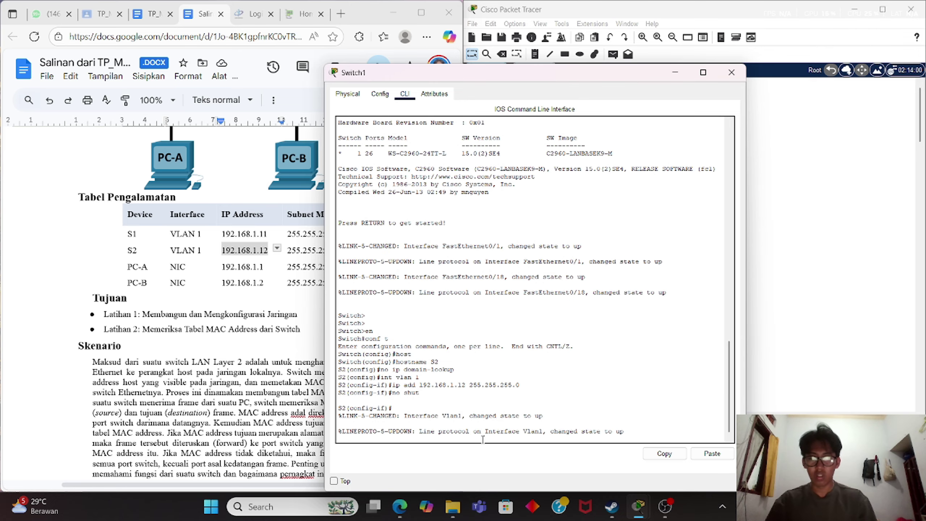
Set a console line 0 password on S2 and require login.
{"action": "type", "text": "line"}
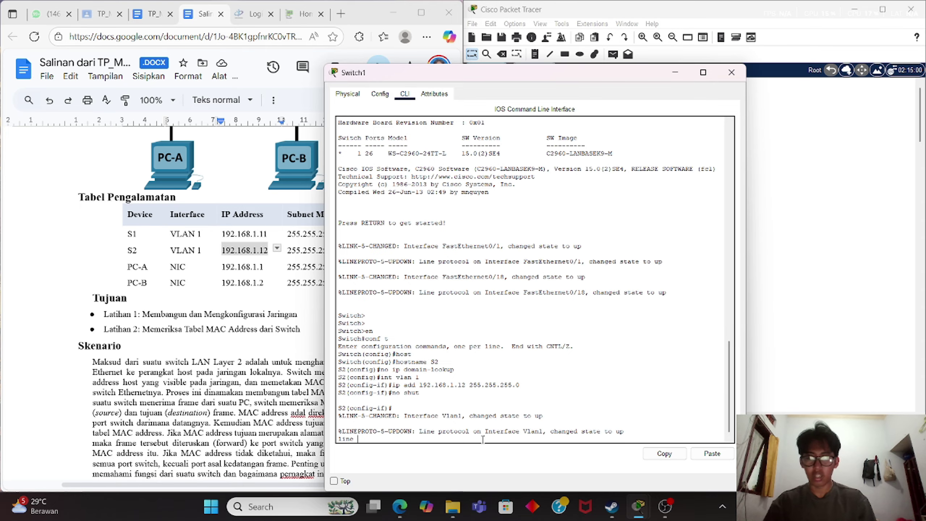
{"action": "key", "text": "BackSpace"}
{"action": "key", "text": "BackSpace"}
{"action": "key", "text": "BackSpace"}
{"action": "key", "text": "BackSpace"}
{"action": "key", "text": "Return"}
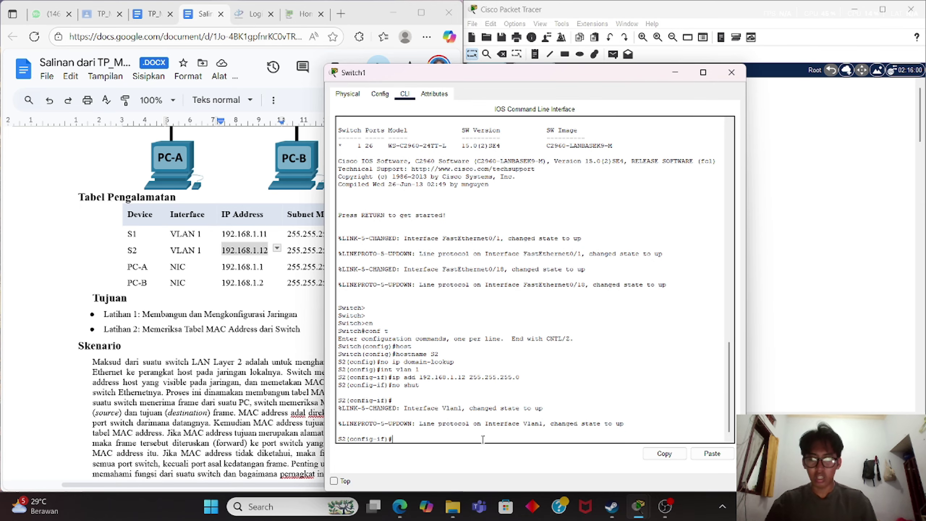
{"action": "type", "text": "line con "}
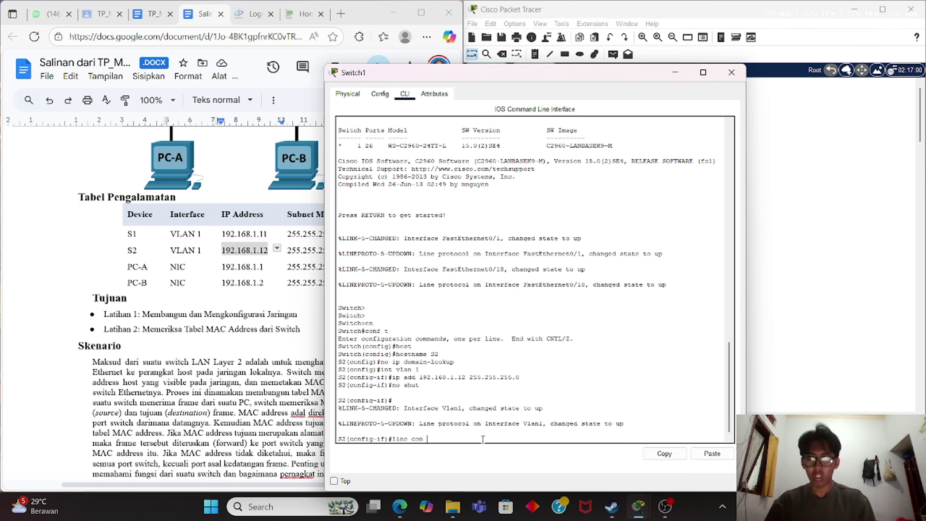
{"action": "type", "text": "0"}
{"action": "key", "text": "Return"}
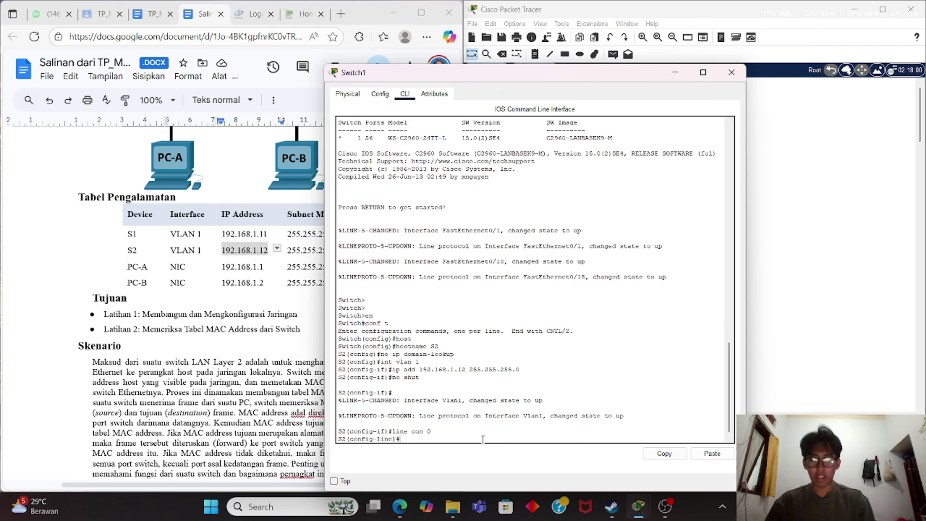
{"action": "type", "text": "pass cis"}
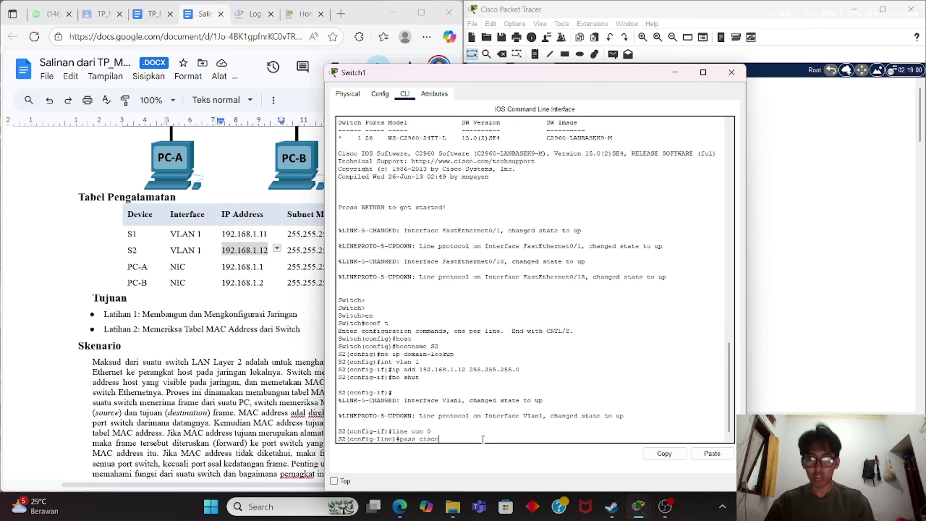
{"action": "type", "text": "co"}
{"action": "key", "text": "Return"}
{"action": "type", "text": "login"}
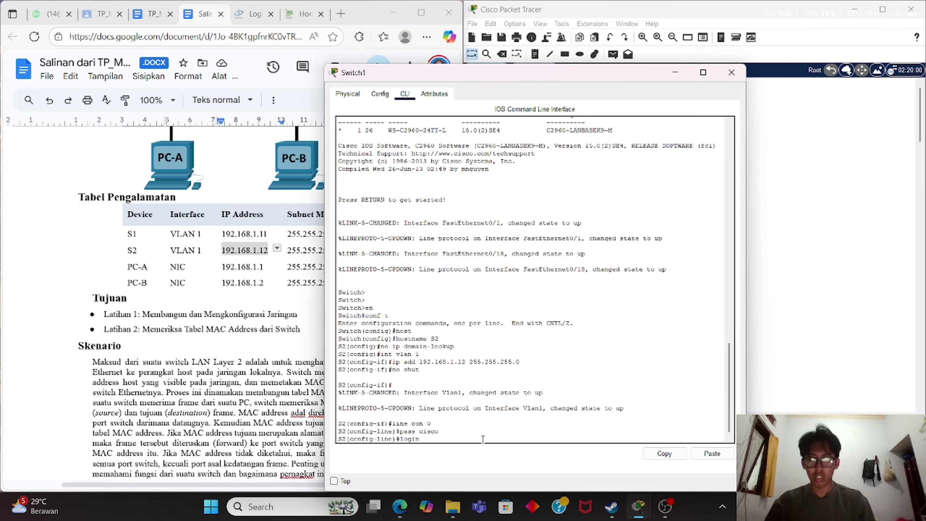
{"action": "key", "text": "Return"}
Set a password on vty lines 0 15 and require login.
{"action": "type", "text": "line "}
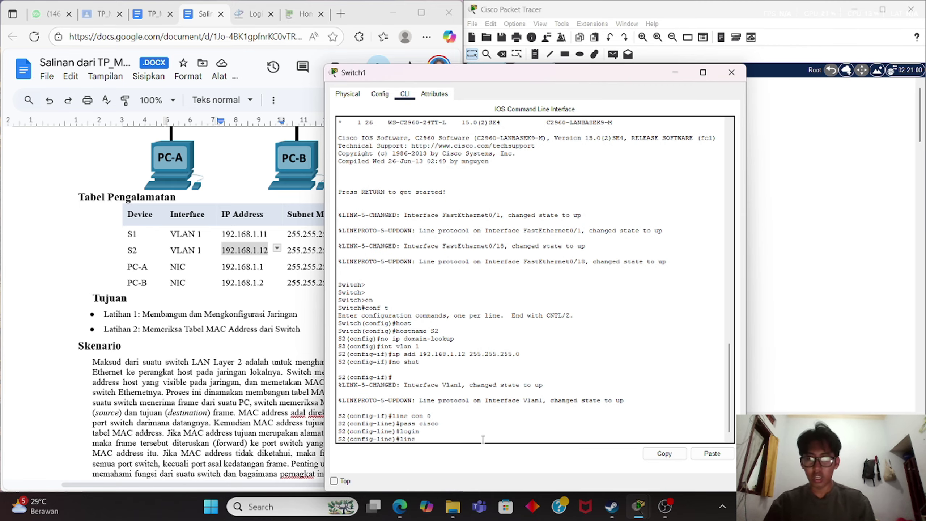
{"action": "type", "text": "vty"}
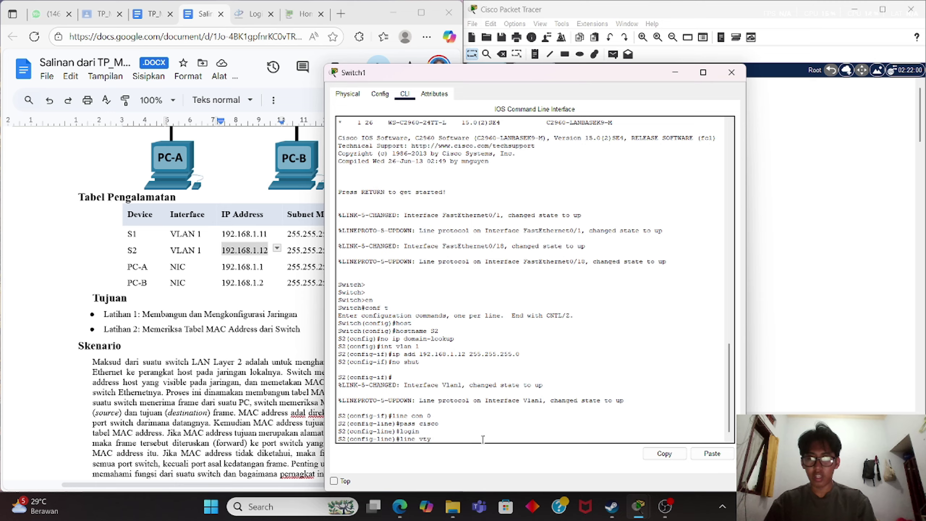
{"action": "type", "text": " 0 15"}
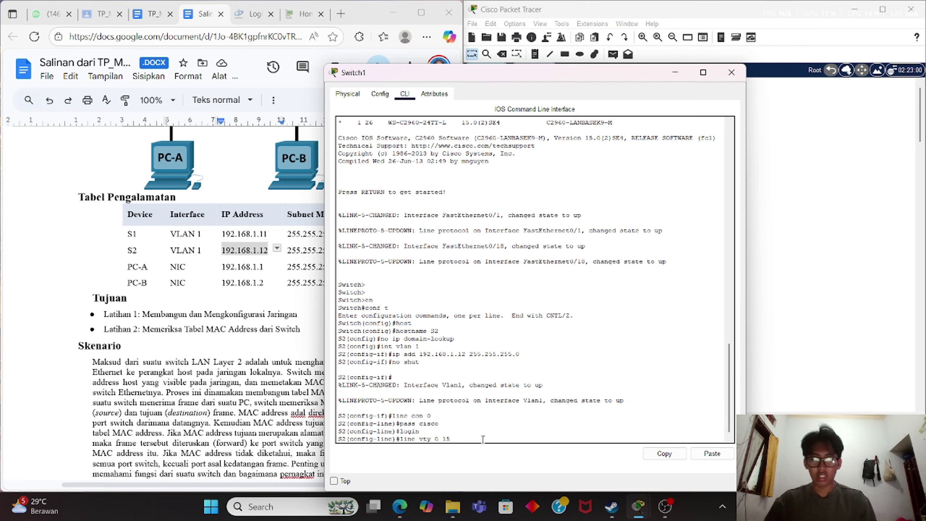
{"action": "key", "text": "Return"}
{"action": "type", "text": "login"}
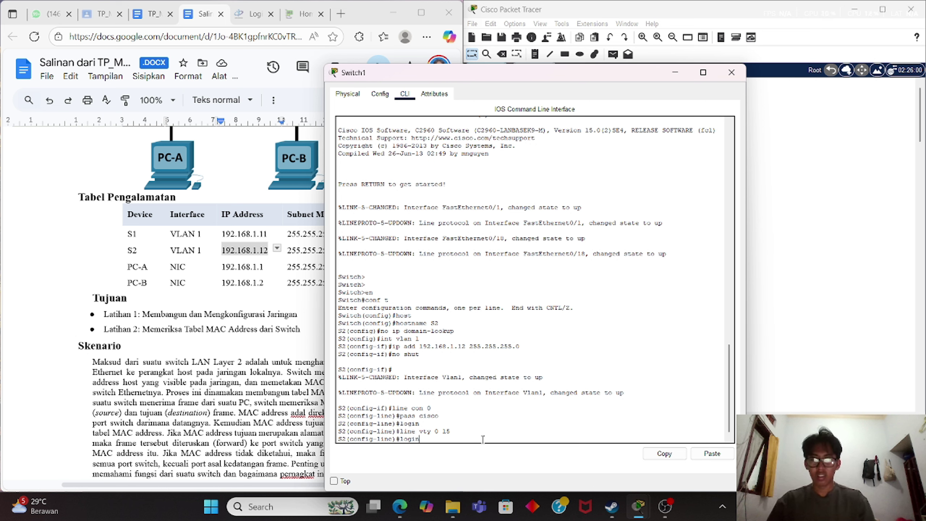
{"action": "key", "text": "BackSpace"}
{"action": "key", "text": "BackSpace"}
{"action": "key", "text": "BackSpace"}
{"action": "key", "text": "BackSpace"}
{"action": "key", "text": "BackSpace"}
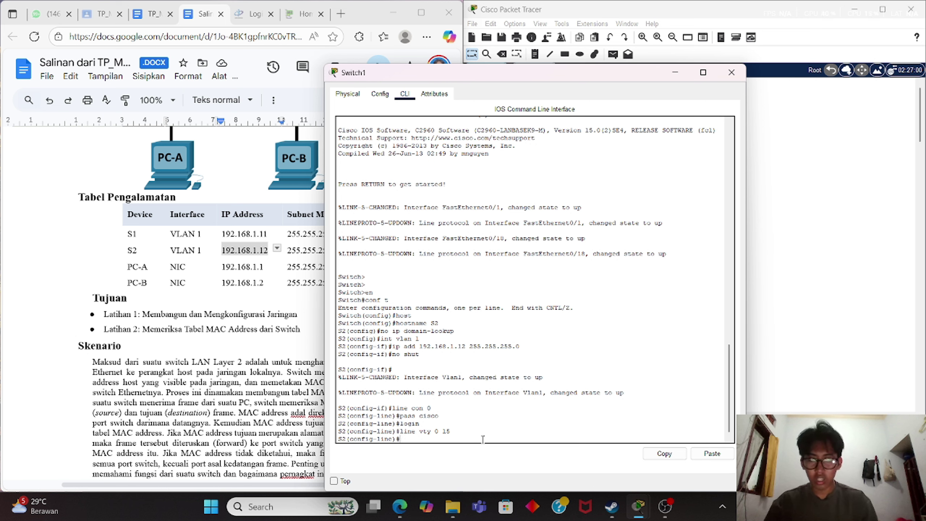
{"action": "type", "text": "pass ci"}
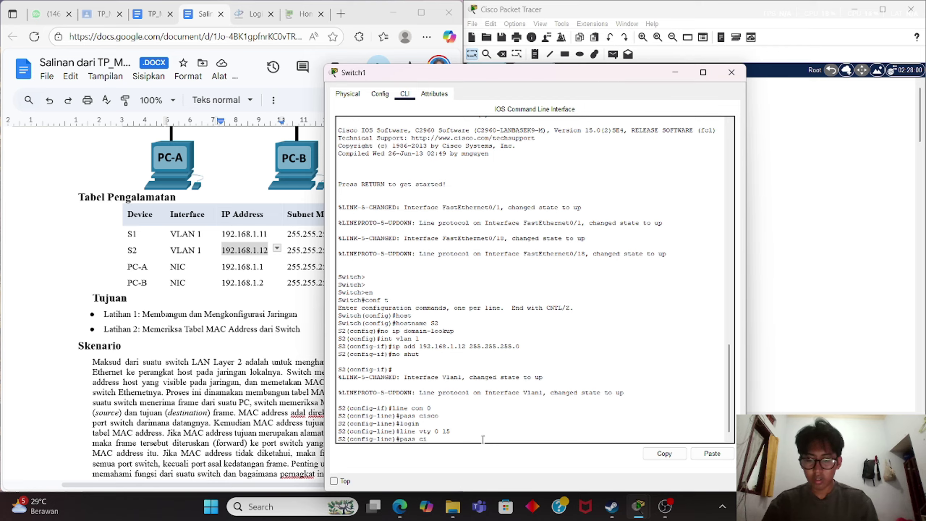
{"action": "type", "text": "sco"}
{"action": "key", "text": "Return"}
{"action": "type", "text": "login"}
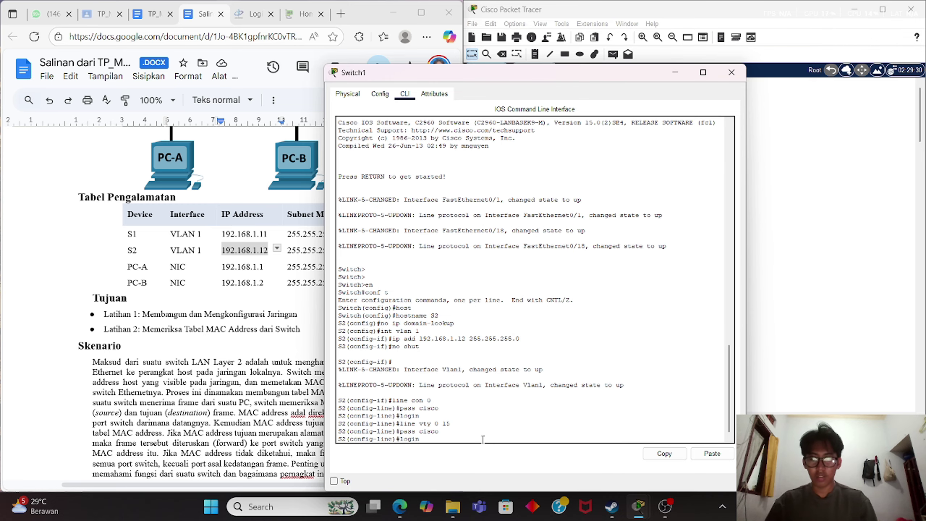
{"action": "key", "text": "Return"}
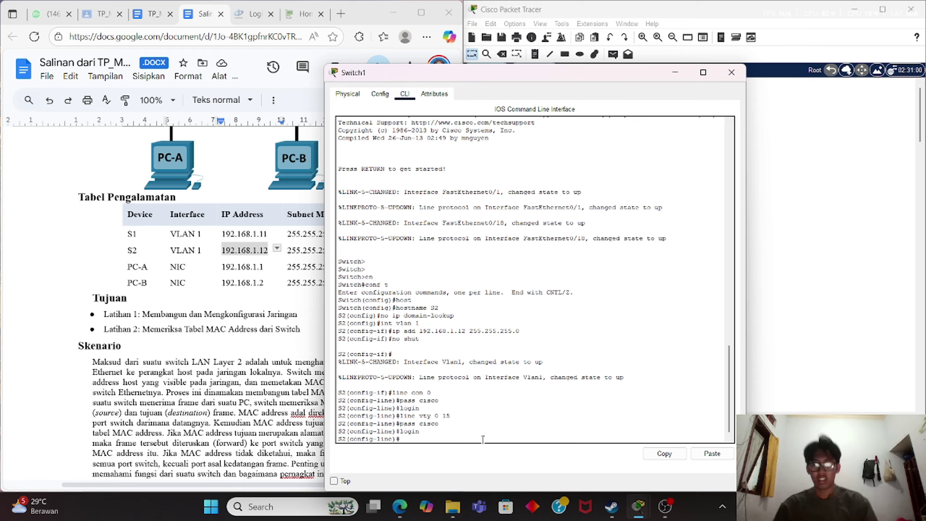
Add an enable secret, then end and save with wr.
{"action": "type", "text": "enabl"}
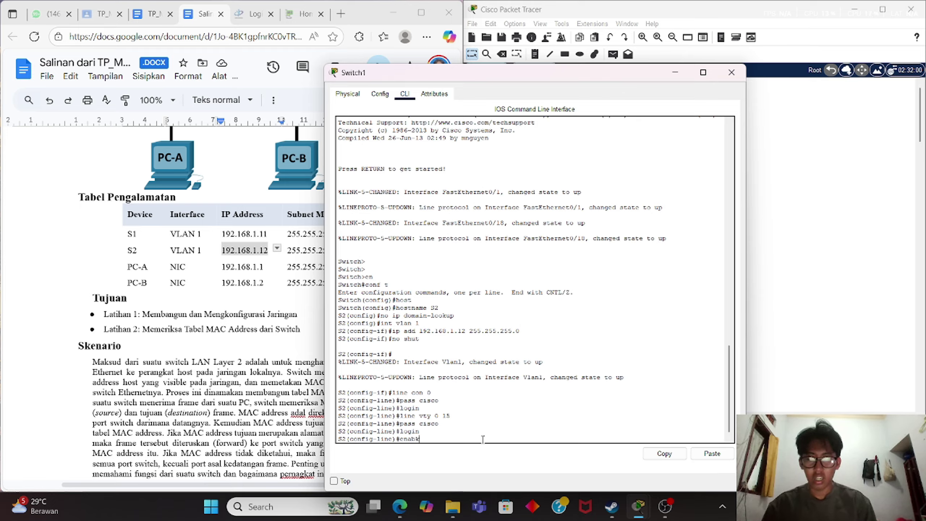
{"action": "type", "text": "e secret"}
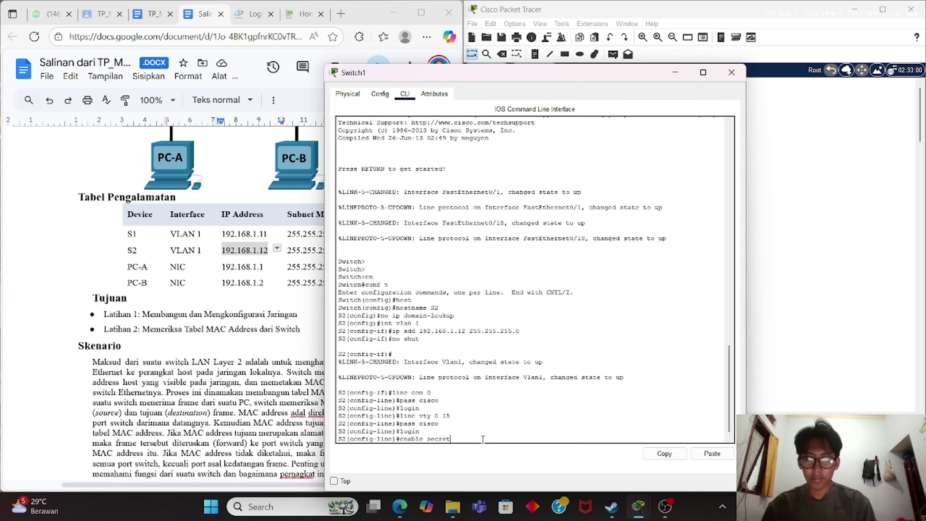
{"action": "type", "text": " class"}
{"action": "key", "text": "Return"}
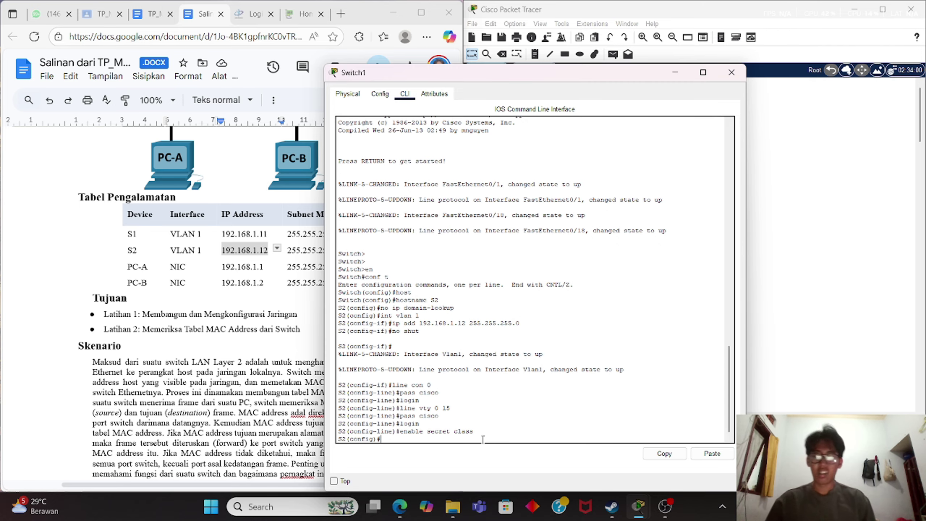
{"action": "type", "text": "end"}
{"action": "key", "text": "Return"}
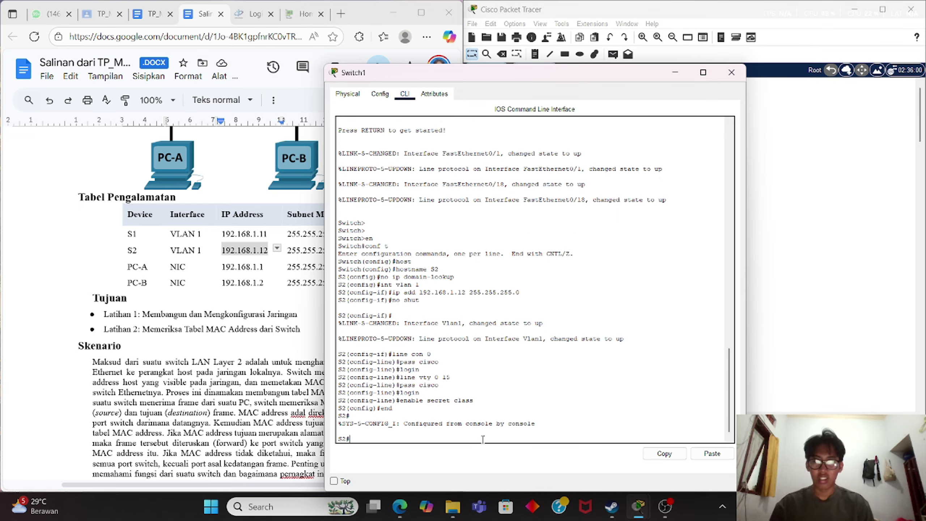
{"action": "type", "text": "wr"}
{"action": "key", "text": "Return"}
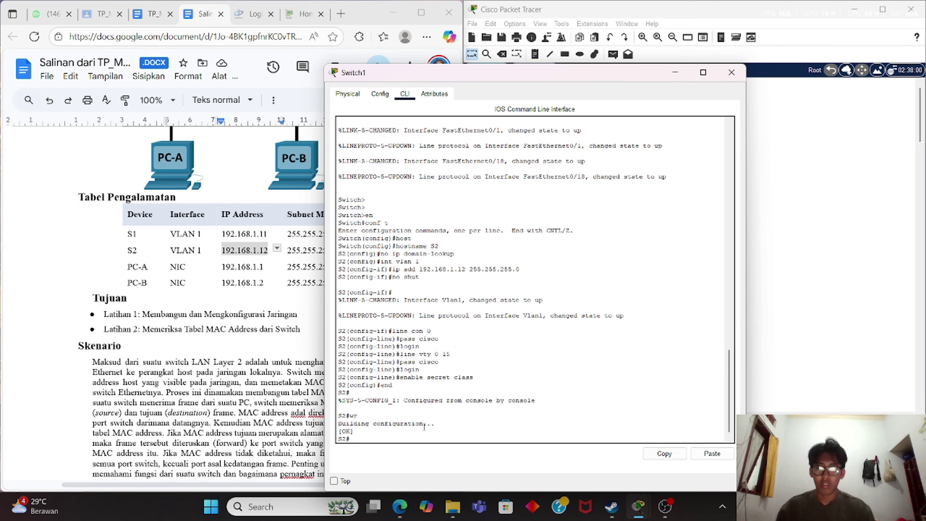
In PC0's Desktop IP Configuration, enter 192.168.1.1 and autofill mask 255.255.255.0.
{"action": "left_click", "coordinate": [675, 72]}
{"action": "left_click", "coordinate": [543, 289]}
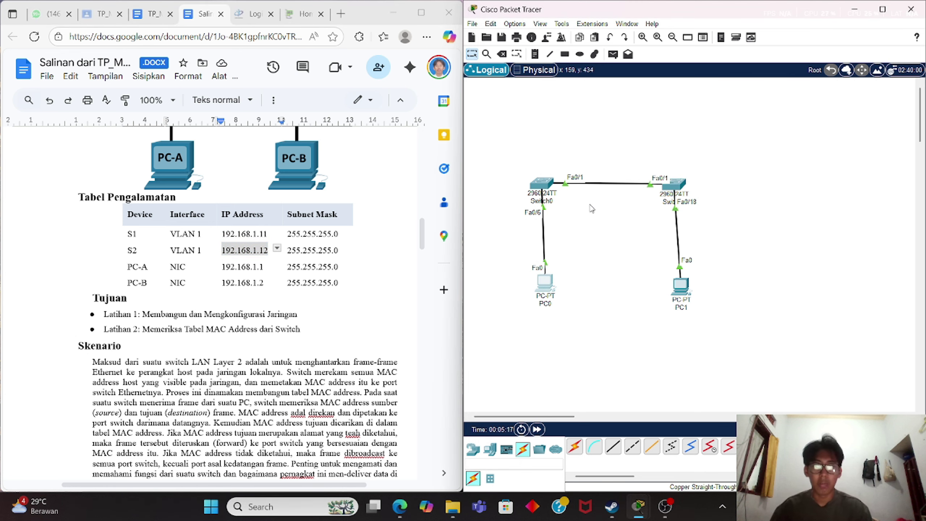
{"action": "left_click", "coordinate": [380, 127]}
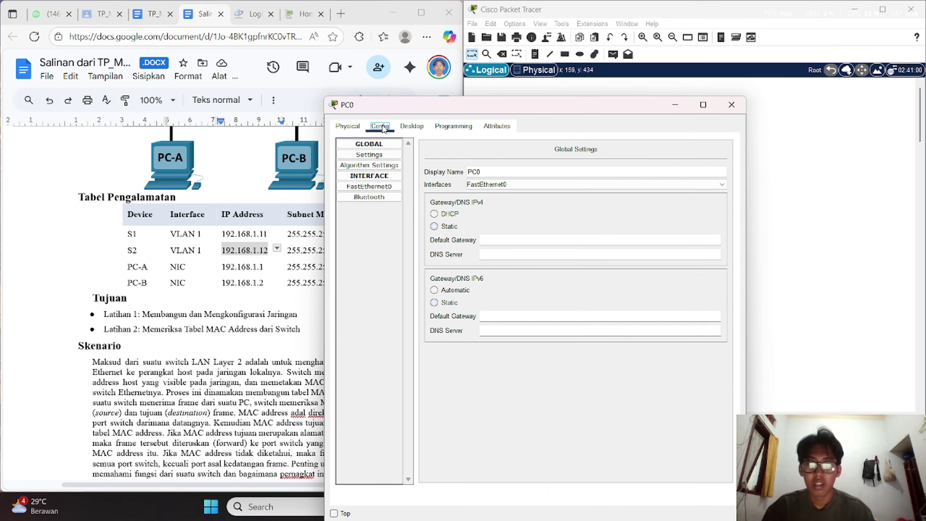
{"action": "left_click", "coordinate": [404, 127]}
{"action": "left_click", "coordinate": [392, 161]}
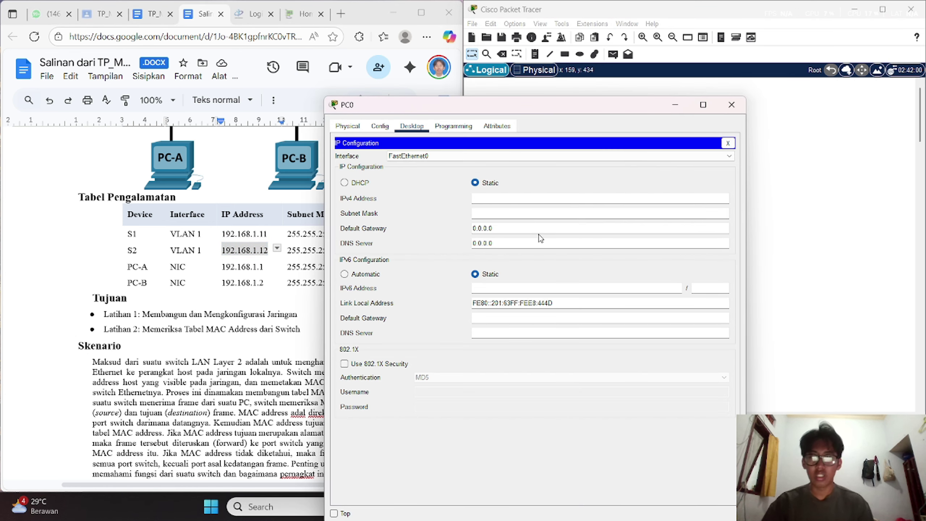
{"action": "left_click", "coordinate": [537, 201]}
{"action": "type", "text": "29"}
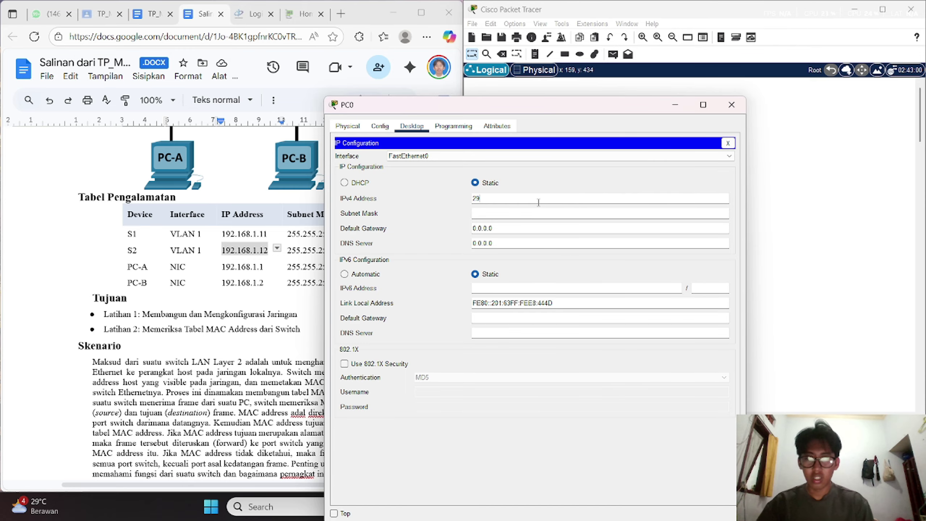
{"action": "key", "text": "BackSpace"}
{"action": "type", "text": "192"}
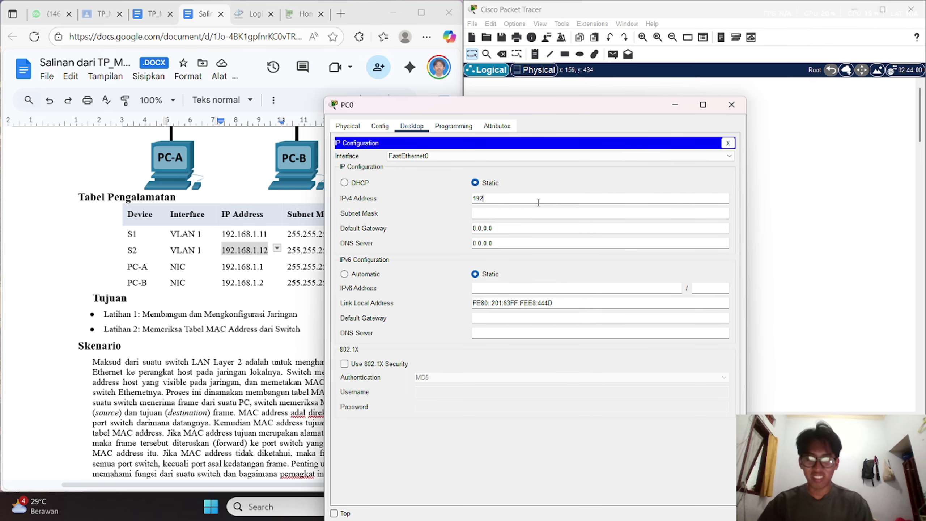
{"action": "type", "text": ".168"}
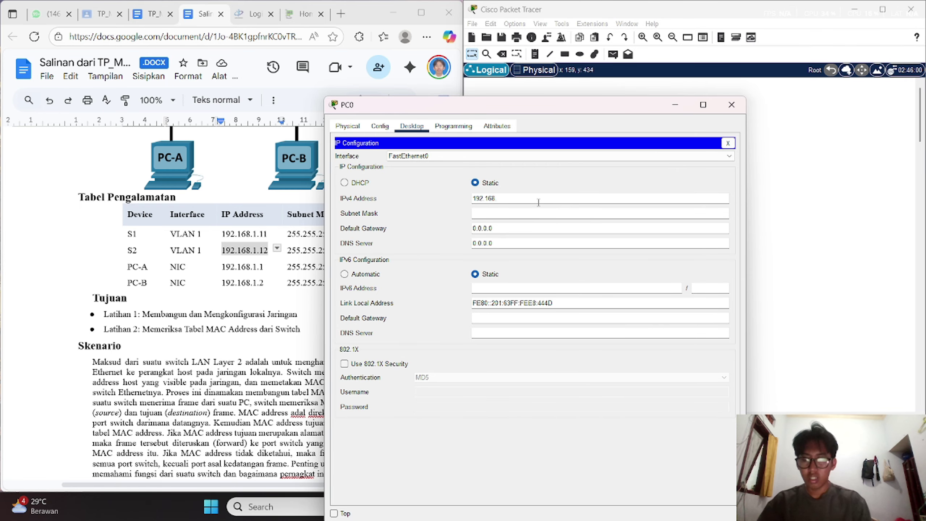
{"action": "type", "text": ".1.1"}
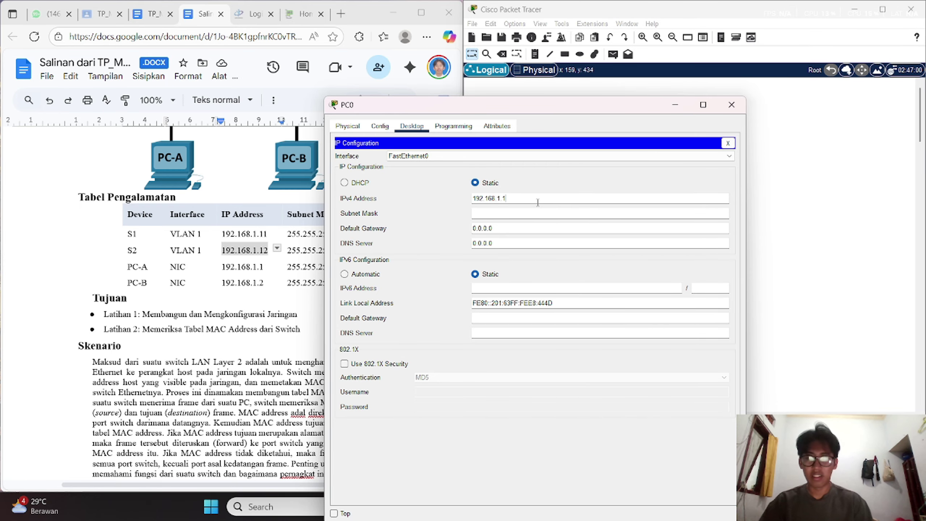
{"action": "left_click", "coordinate": [516, 212]}
{"action": "left_click", "coordinate": [677, 106]}
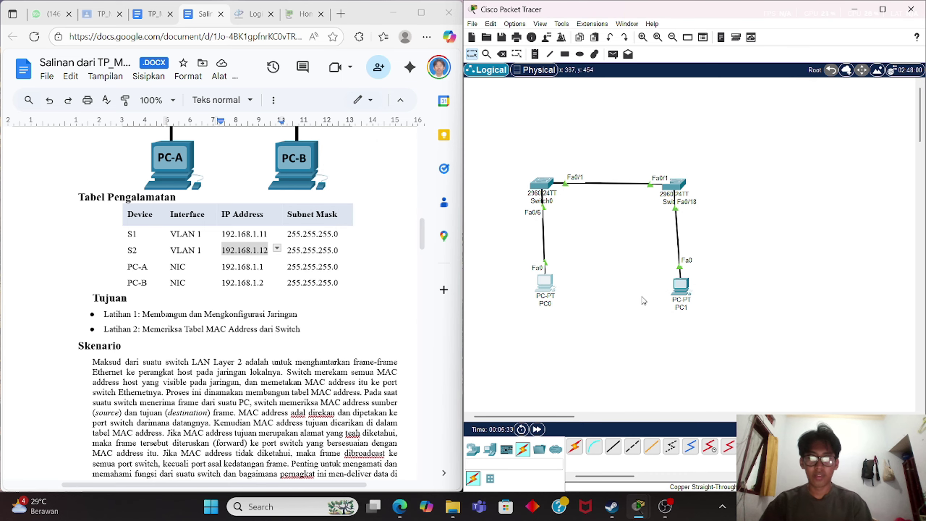
Set PC1's IP Configuration to static 192.168.1.2 with the default mask 255.255.255.0.
{"action": "double_click", "coordinate": [680, 295]}
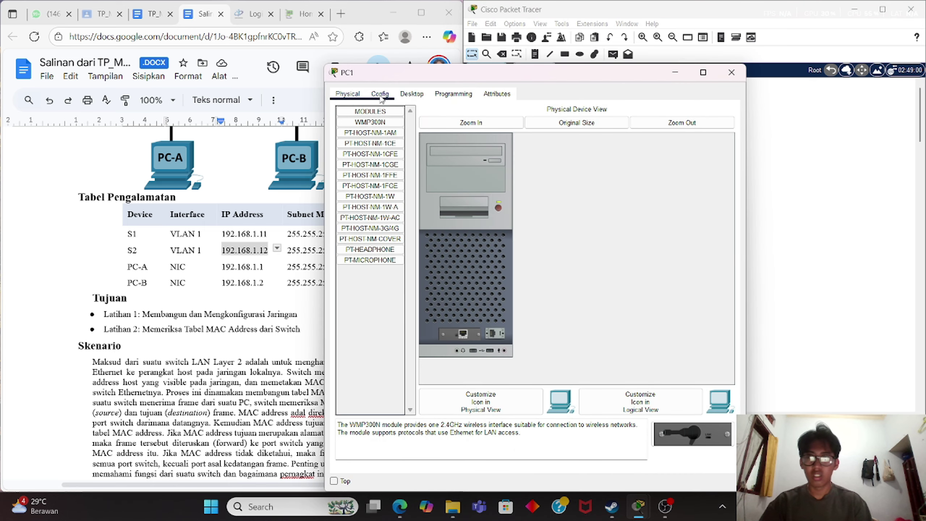
{"action": "left_click", "coordinate": [411, 93]}
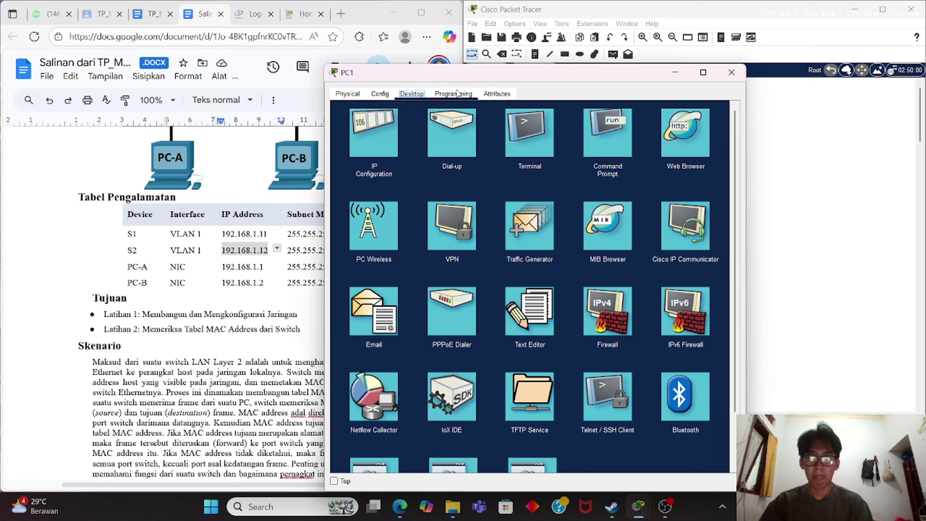
{"action": "left_click", "coordinate": [370, 164]}
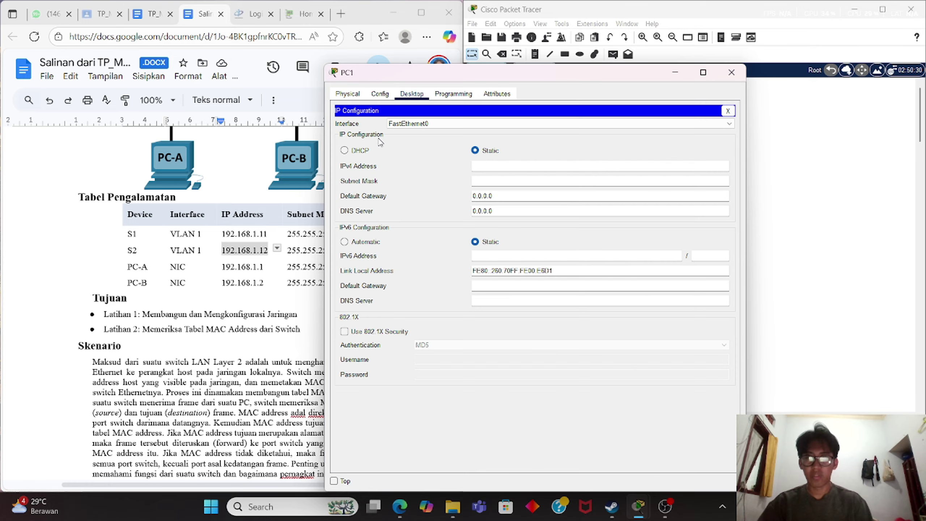
{"action": "left_click", "coordinate": [527, 168]}
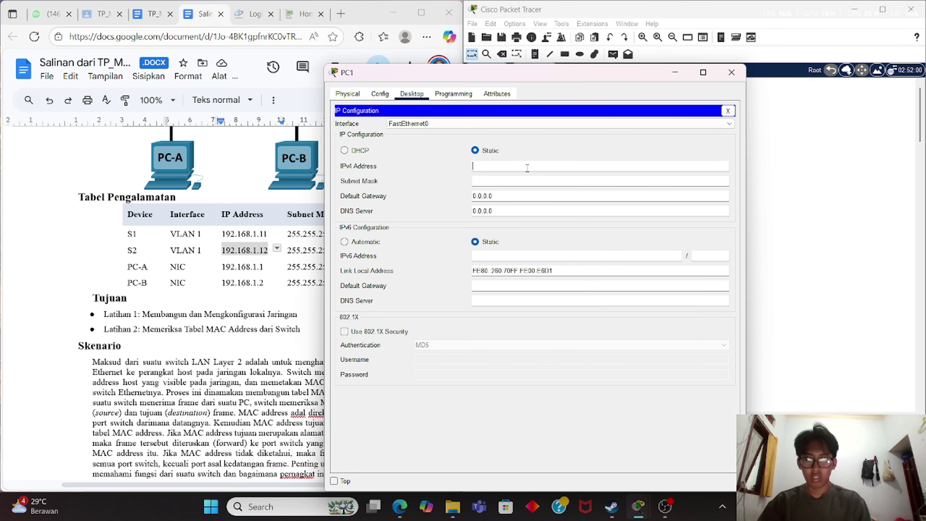
{"action": "type", "text": "192.168.1.2"}
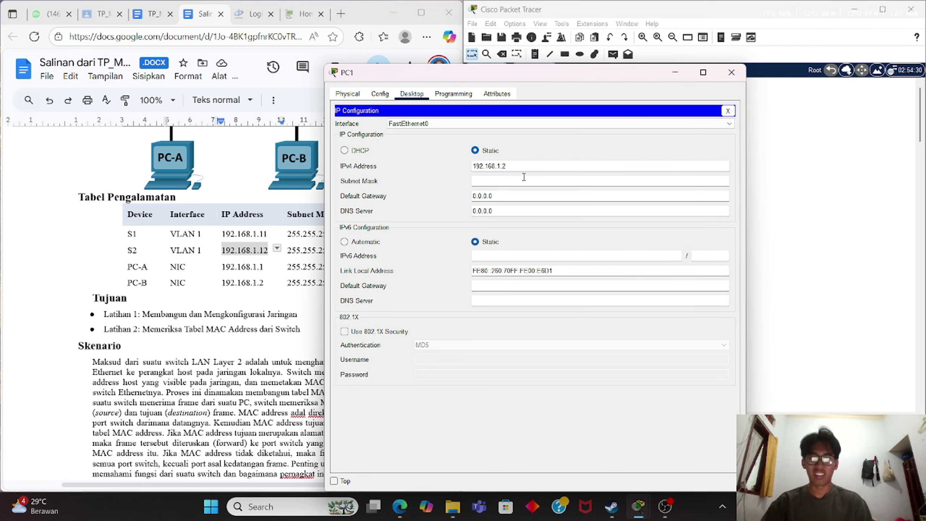
{"action": "left_click", "coordinate": [525, 181]}
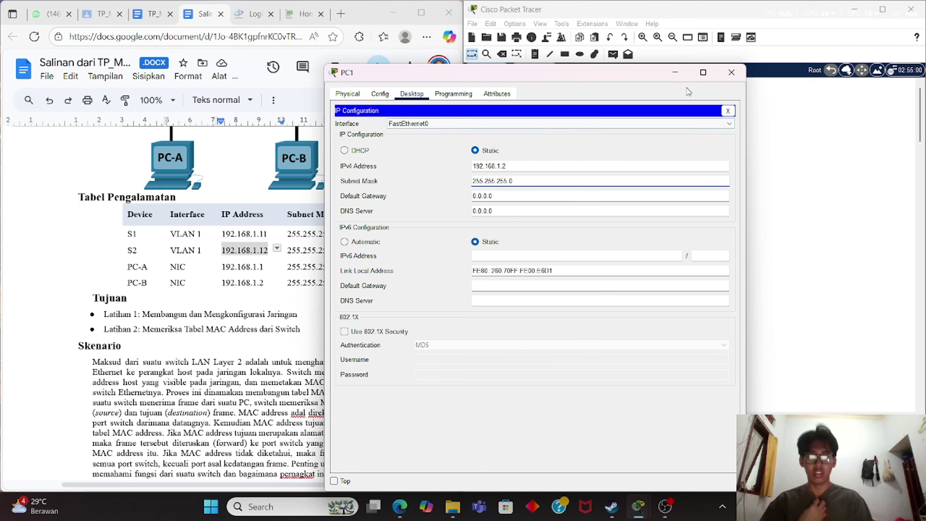
{"action": "left_click", "coordinate": [676, 76]}
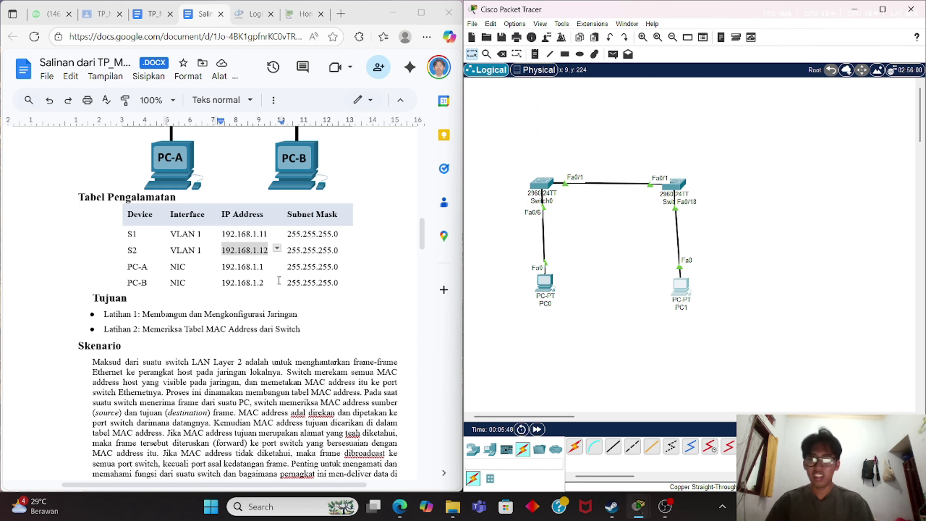
{"action": "scroll", "coordinate": [121, 395], "scroll_direction": "down", "scroll_amount": 10}
{"action": "scroll", "coordinate": [122, 395], "scroll_direction": "down", "scroll_amount": 6}
{"action": "scroll", "coordinate": [121, 395], "scroll_direction": "up", "scroll_amount": 3}
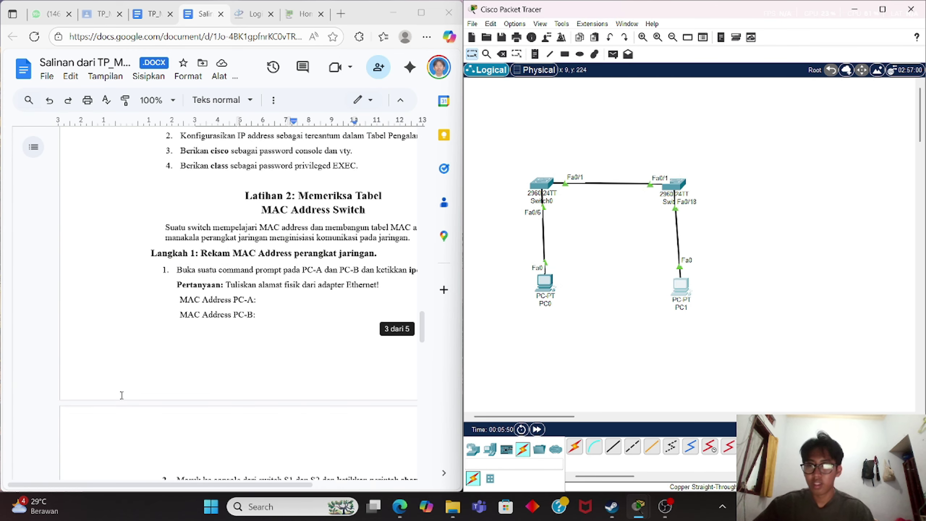
{"action": "scroll", "coordinate": [122, 395], "scroll_direction": "up", "scroll_amount": 3}
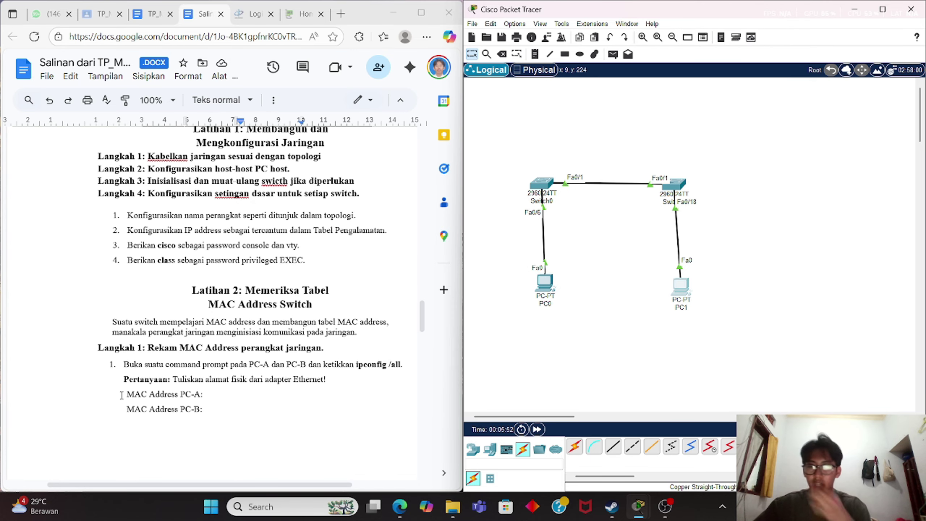
{"action": "scroll", "coordinate": [121, 395], "scroll_direction": "down", "scroll_amount": 2}
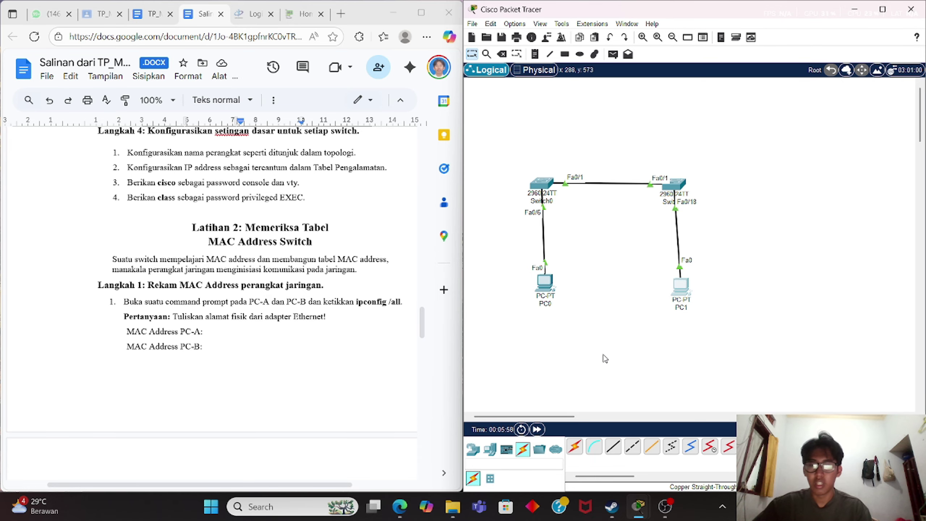
Open PC1's Command Prompt and move its window aside to uncover the lab sheet.
{"action": "left_click", "coordinate": [681, 287]}
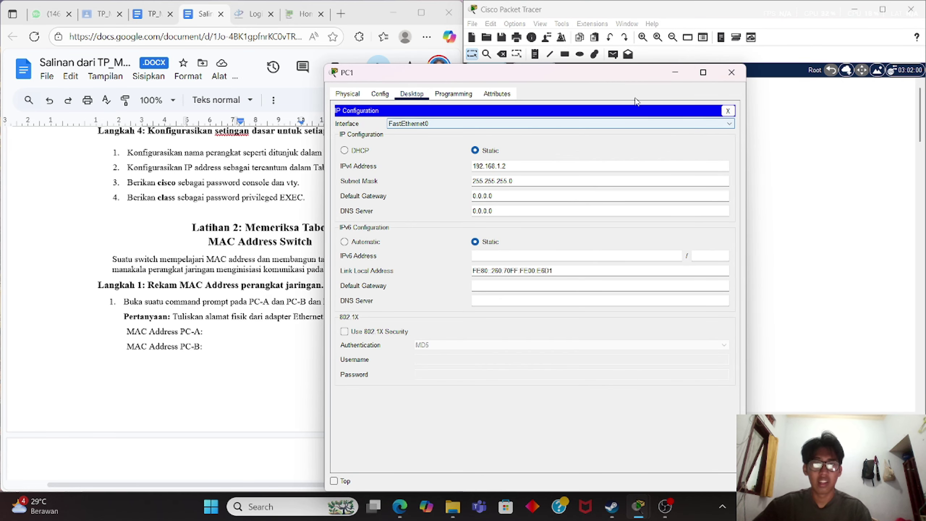
{"action": "left_click", "coordinate": [728, 111]}
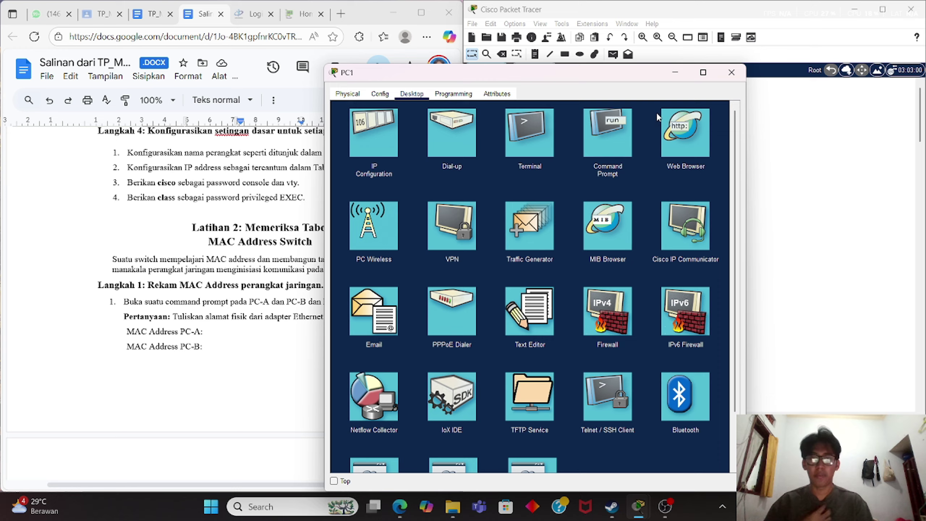
{"action": "left_click", "coordinate": [614, 131]}
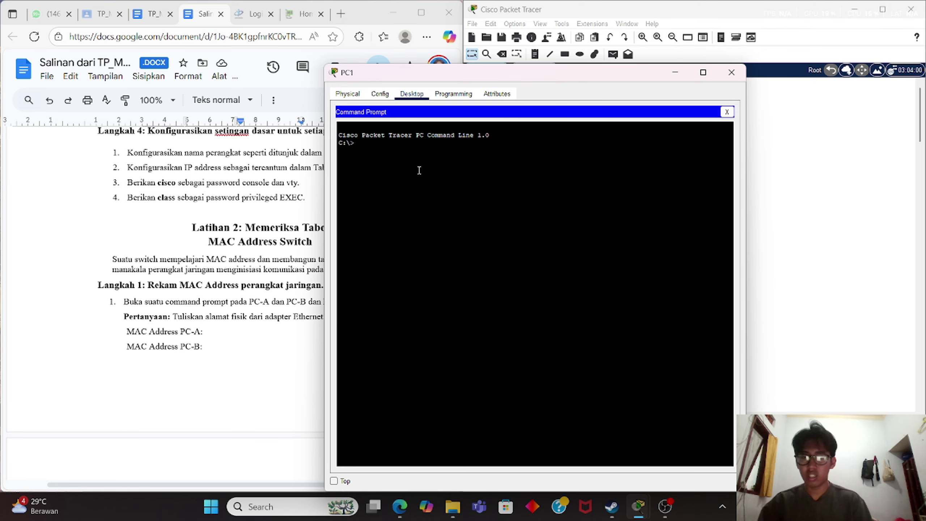
{"action": "left_click_drag", "start_coordinate": [452, 73], "coordinate": [573, 46]}
Run ipconfig /all on PC1, fixing typos, and select physical address 0060.7000.E6D1.
{"action": "type", "text": "ip"}
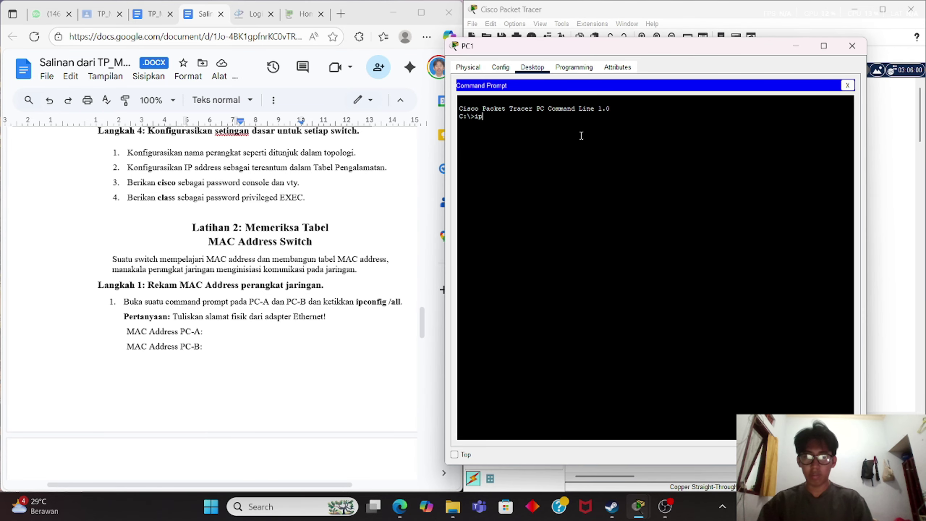
{"action": "type", "text": "cond"}
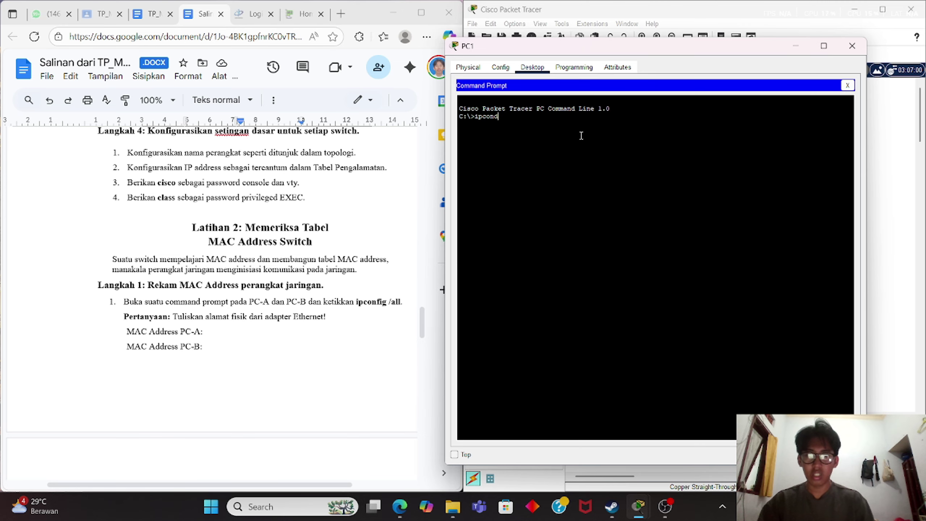
{"action": "type", "text": "gig /all"}
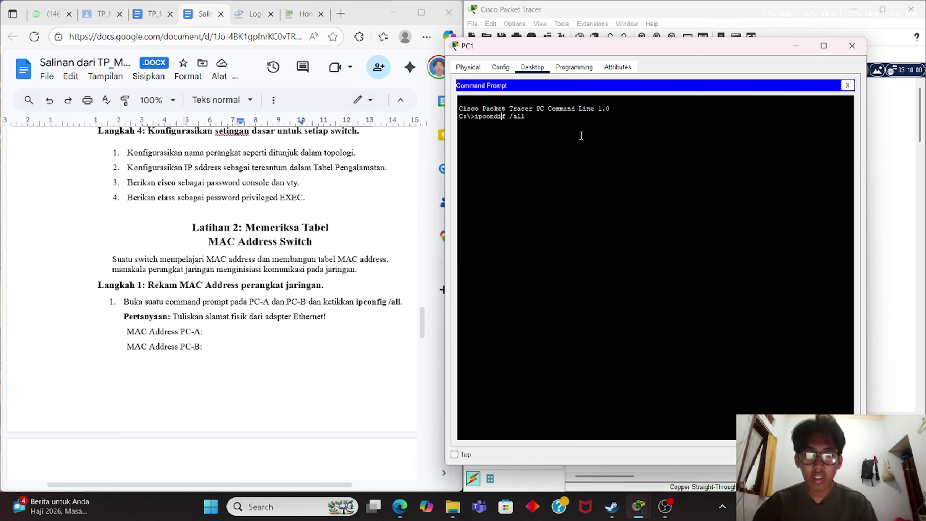
{"action": "key", "text": "BackSpace"}
{"action": "type", "text": "fi"}
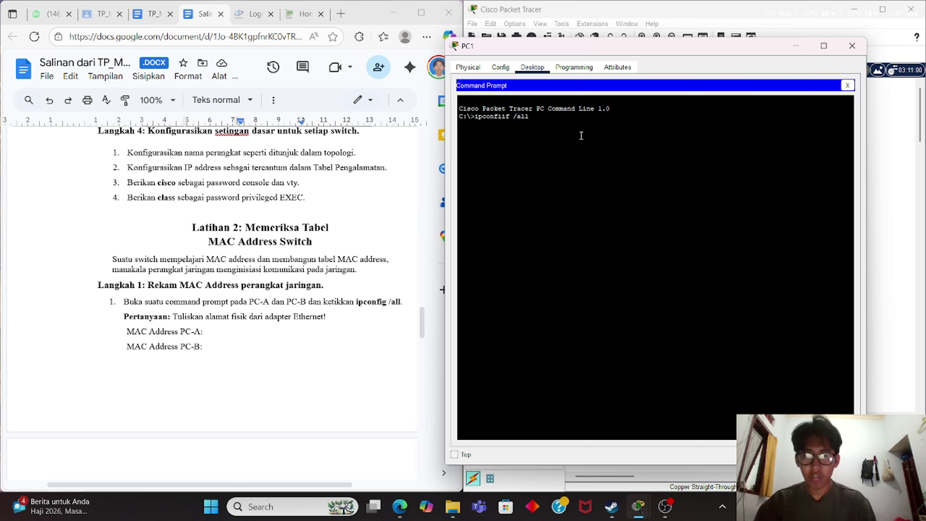
{"action": "key", "text": "Delete"}
{"action": "key", "text": "BackSpace"}
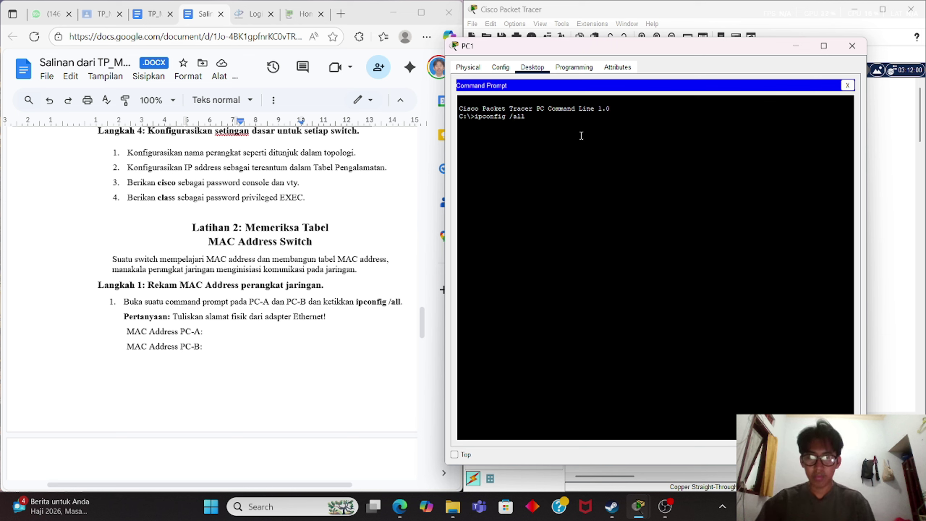
{"action": "type", "text": "g"}
{"action": "key", "text": "Return"}
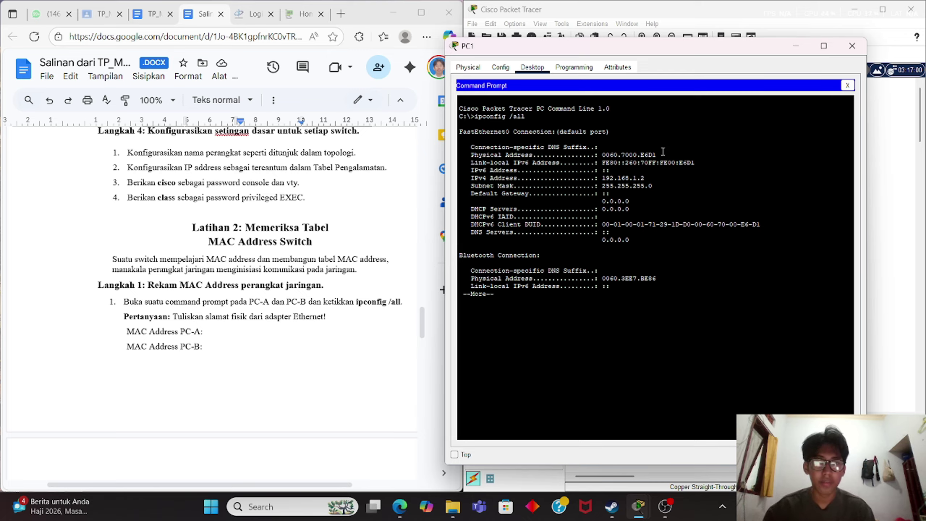
{"action": "mouse_move", "coordinate": [603, 147]}
{"action": "left_mouse_down"}
{"action": "mouse_move", "coordinate": [632, 154]}
{"action": "mouse_move", "coordinate": [604, 157]}
{"action": "left_mouse_up"}
{"action": "left_click", "coordinate": [674, 157]}
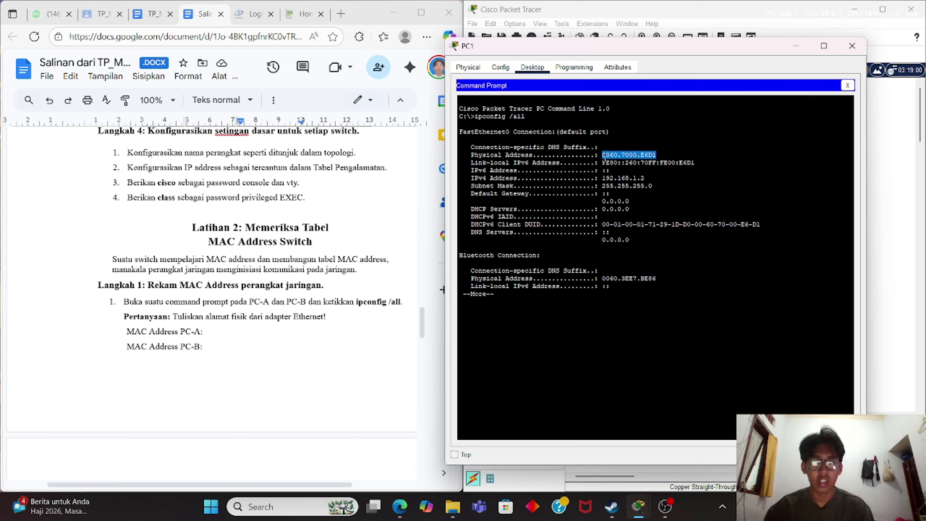
{"action": "key", "text": "ctrl+c"}
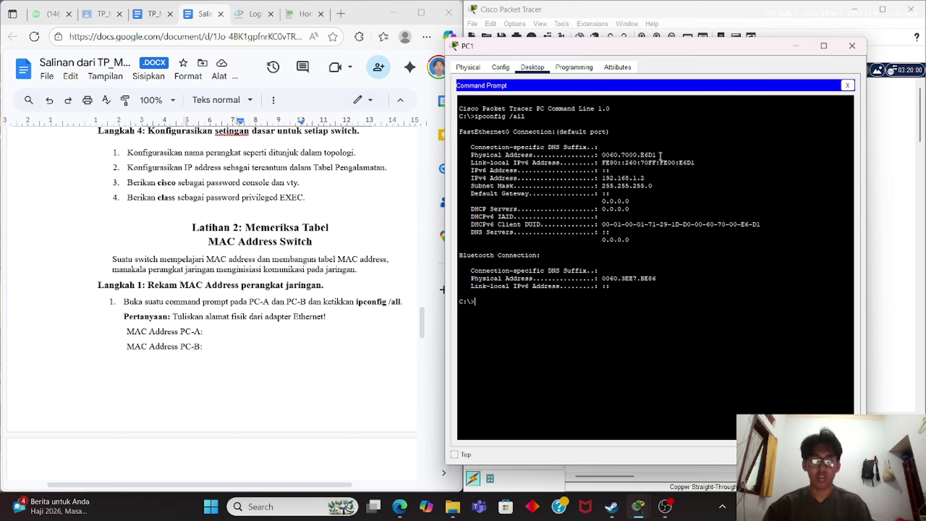
Copy 0060.7000.E6D1 and paste it on a new line under MAC Address PC-A.
{"action": "left_click_drag", "start_coordinate": [659, 155], "coordinate": [615, 163]}
{"action": "left_click", "coordinate": [226, 333]}
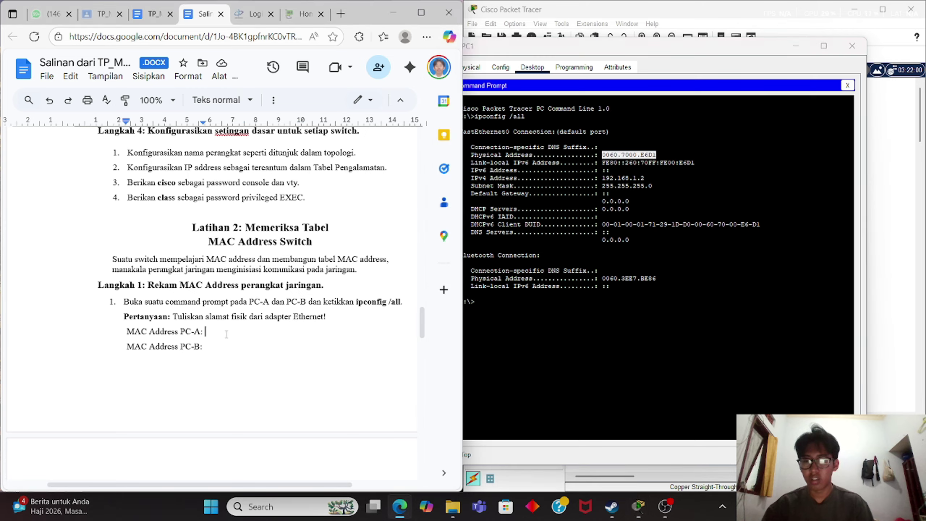
{"action": "key", "text": "Return"}
{"action": "key", "text": "ctrl+v"}
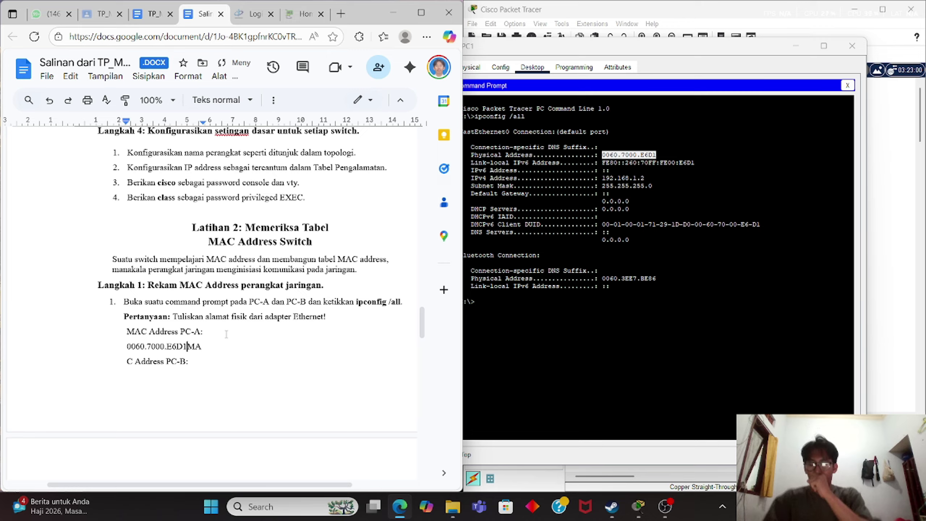
{"action": "key", "text": "ctrl+z"}
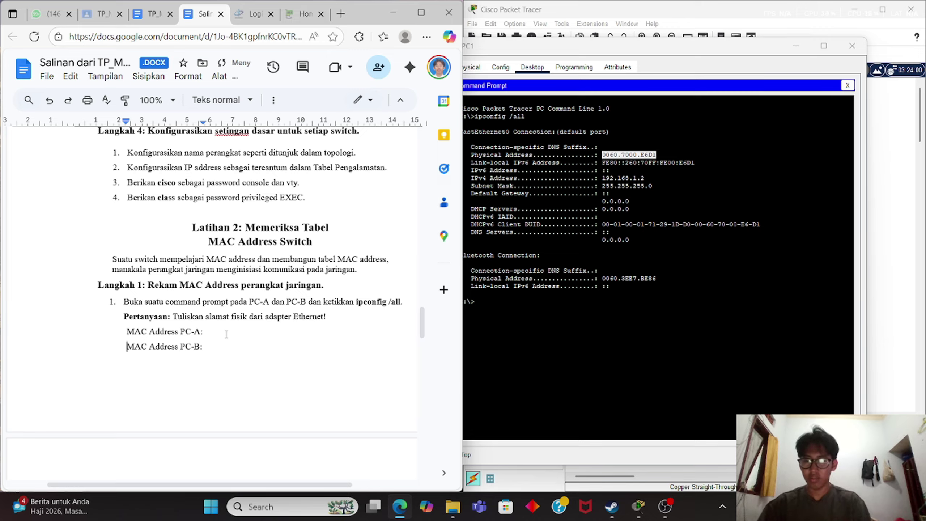
{"action": "left_click", "coordinate": [226, 334]}
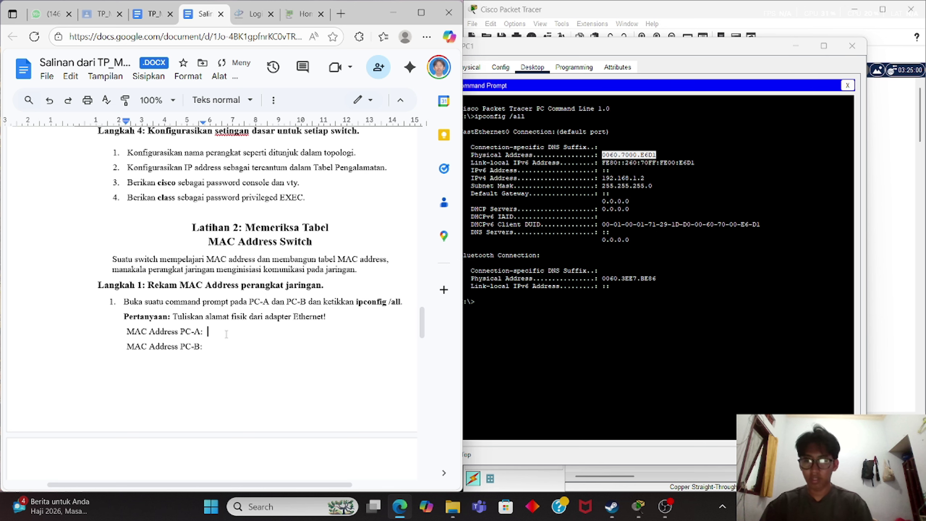
{"action": "key", "text": "Return"}
{"action": "key", "text": "ctrl+v"}
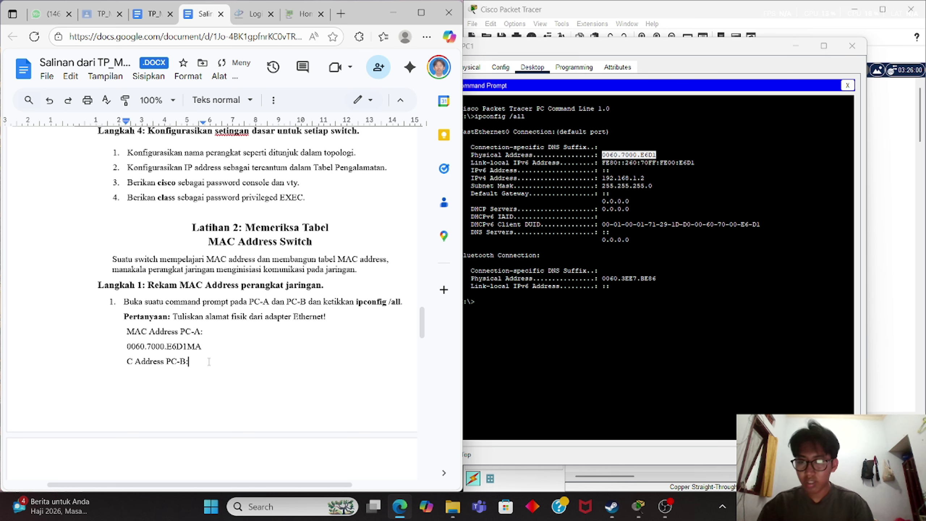
Check PC1's window in Packet Tracer, then open PC0's configuration window.
{"action": "left_click", "coordinate": [852, 46]}
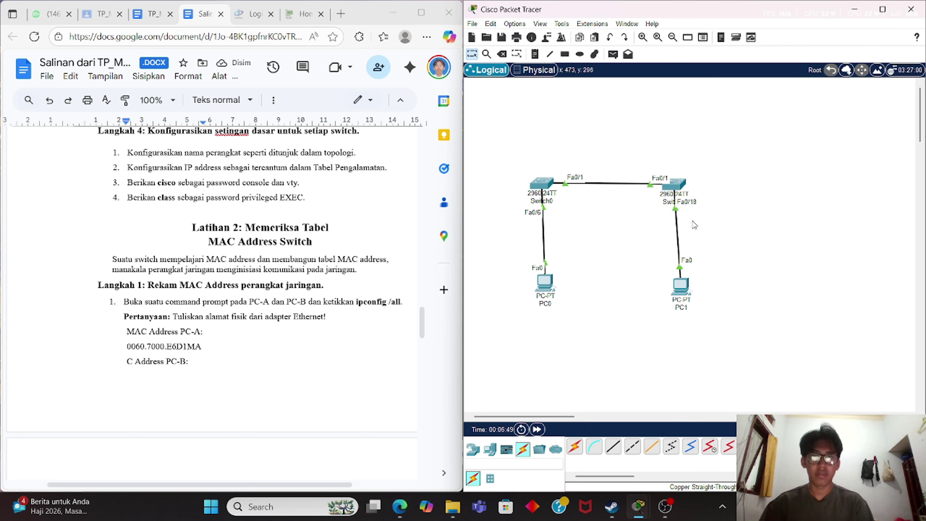
{"action": "left_click", "coordinate": [680, 287]}
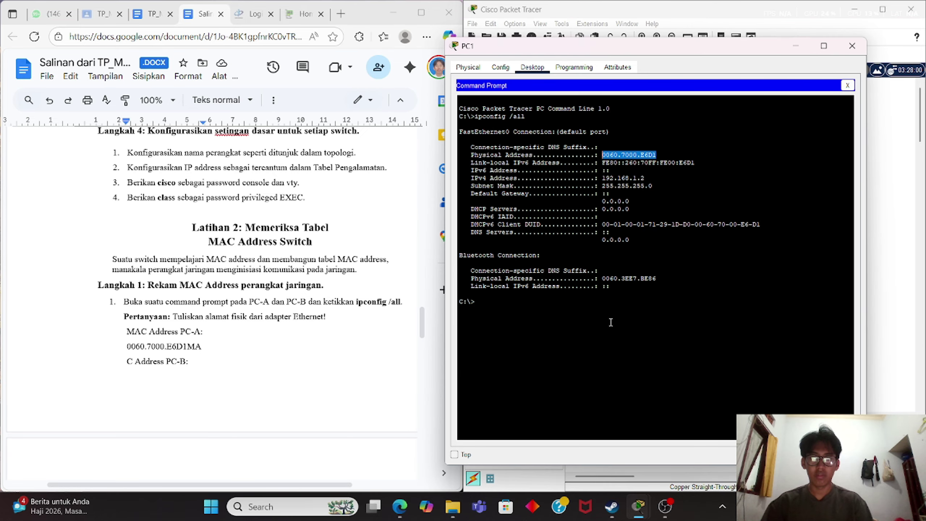
{"action": "left_click", "coordinate": [796, 48]}
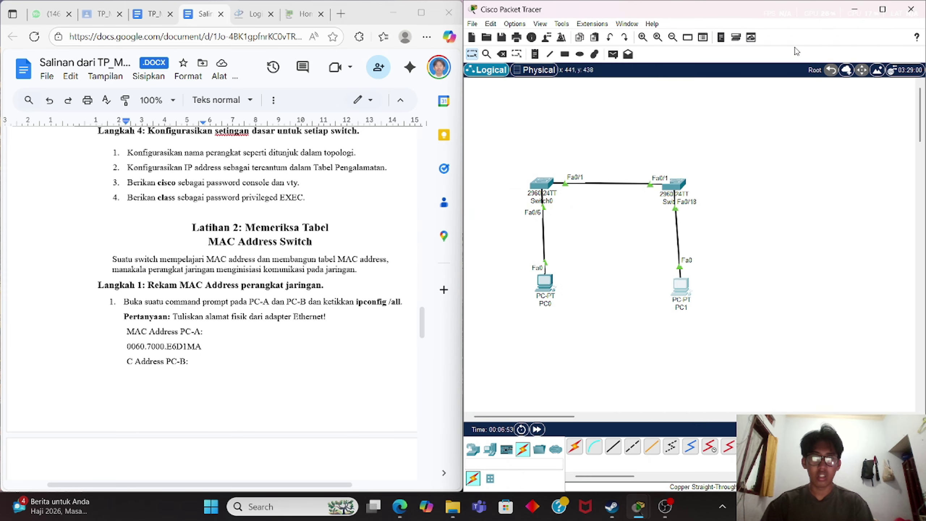
{"action": "left_click", "coordinate": [544, 281]}
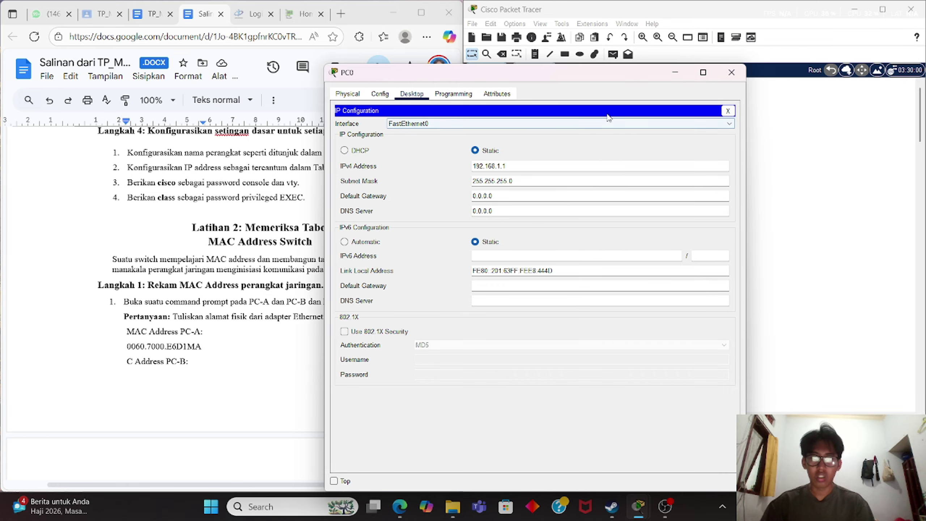
Paste 0060.7000.E6D1 under MAC Address PC-B and delete it from the PC-A answer.
{"action": "left_click", "coordinate": [218, 360]}
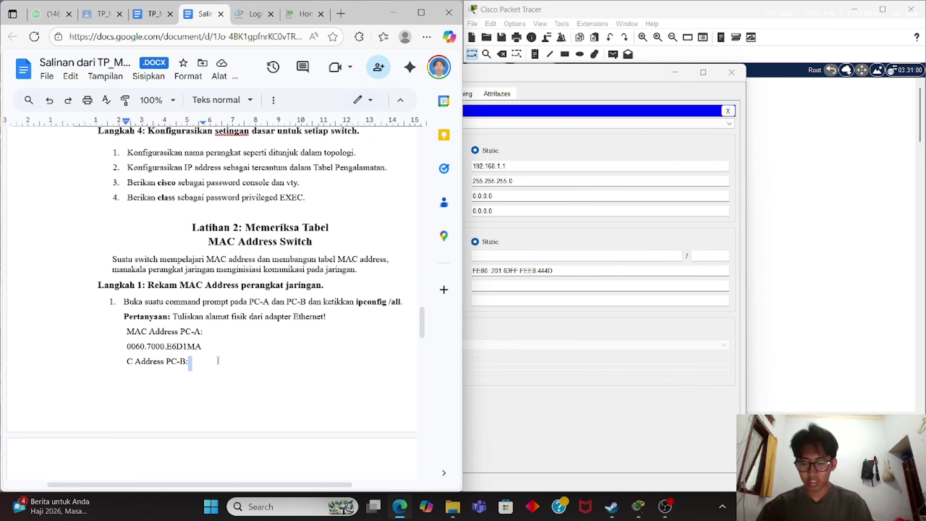
{"action": "key", "text": "ctrl+v"}
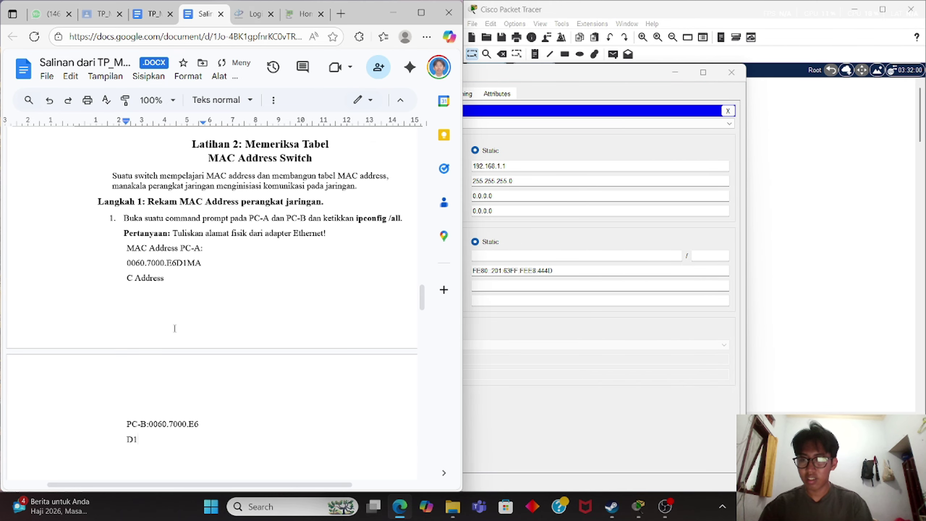
{"action": "key", "text": "ctrl+z"}
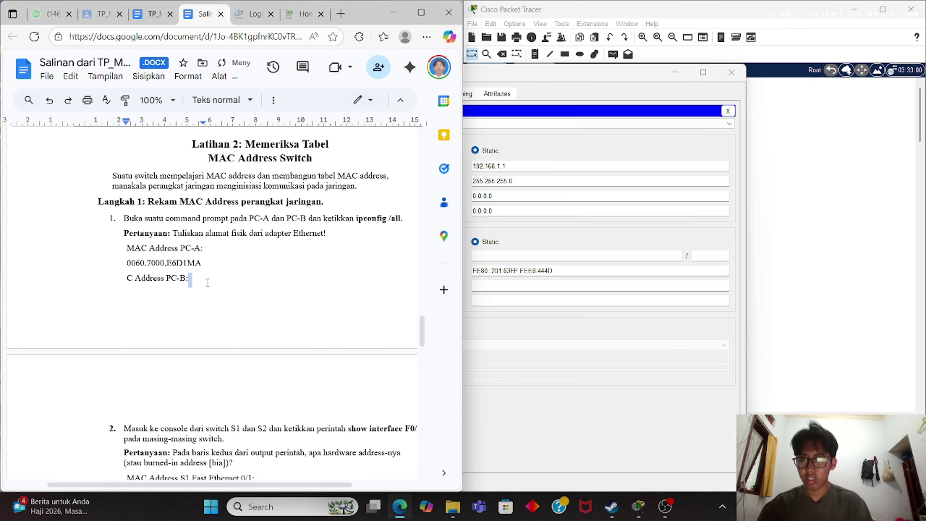
{"action": "key", "text": "ctrl+z"}
{"action": "type", "text": "0060.7000.E6D1"}
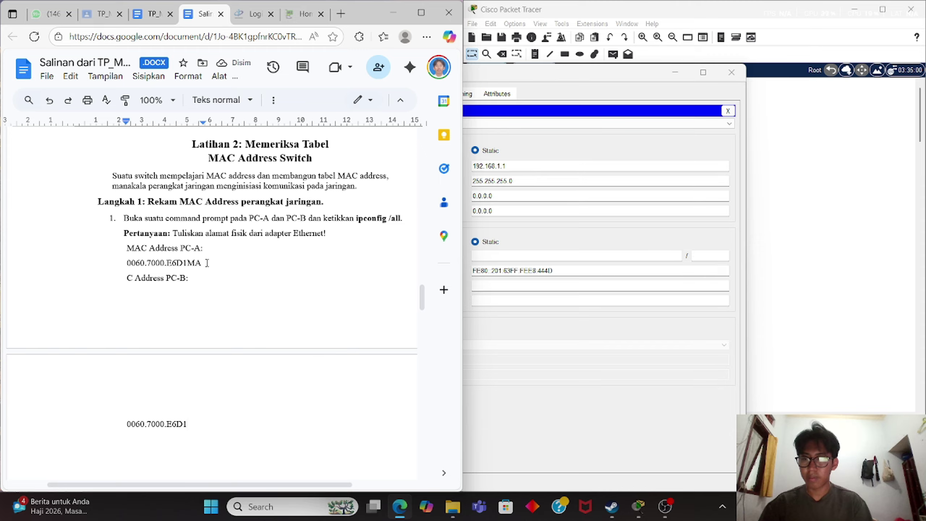
{"action": "left_click", "coordinate": [187, 263]}
{"action": "key", "text": "BackSpace"}
{"action": "key", "text": "BackSpace"}
{"action": "key", "text": "BackSpace"}
{"action": "key", "text": "BackSpace"}
{"action": "key", "text": "BackSpace"}
{"action": "key", "text": "BackSpace"}
{"action": "key", "text": "BackSpace"}
{"action": "key", "text": "BackSpace"}
{"action": "key", "text": "BackSpace"}
{"action": "key", "text": "BackSpace"}
{"action": "key", "text": "BackSpace"}
{"action": "key", "text": "BackSpace"}
{"action": "key", "text": "BackSpace"}
{"action": "key", "text": "BackSpace"}
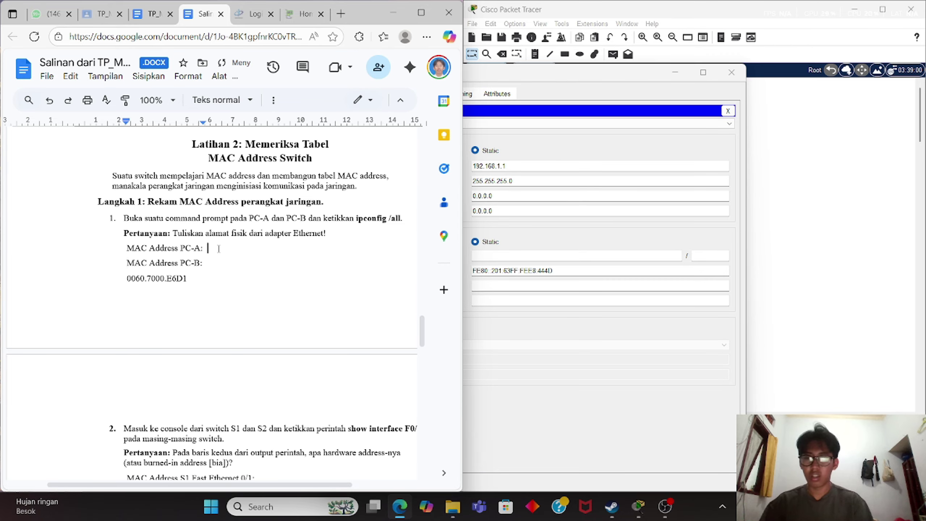
Open PC0's Command Prompt from its Desktop.
{"action": "left_click", "coordinate": [753, 179]}
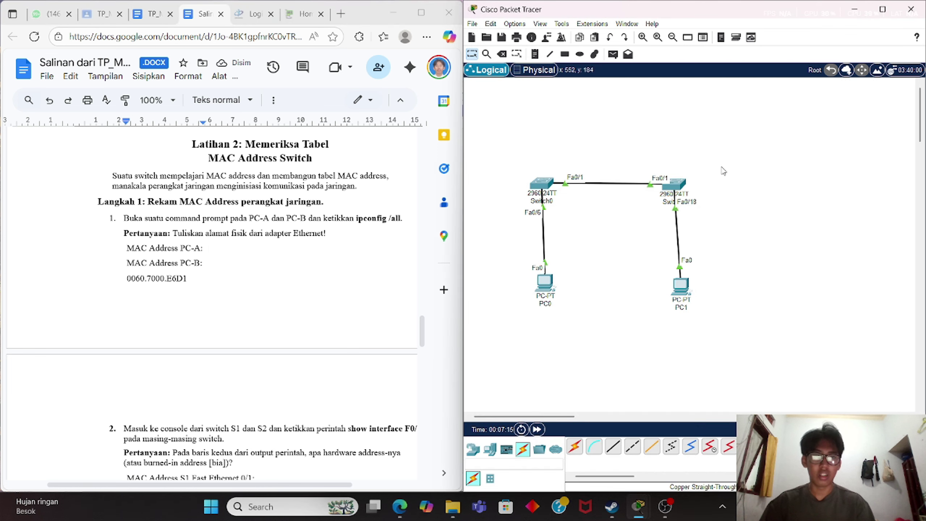
{"action": "left_click", "coordinate": [546, 283]}
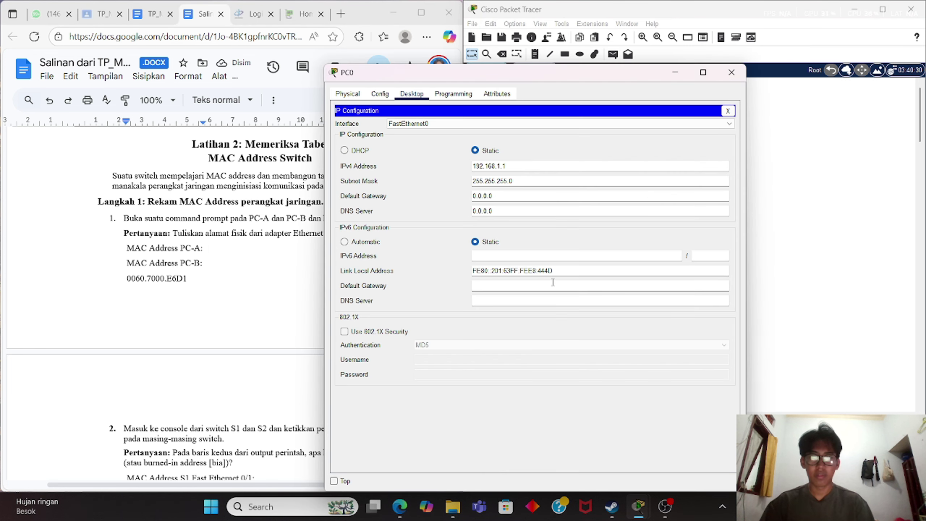
{"action": "left_click", "coordinate": [728, 111]}
{"action": "left_click", "coordinate": [400, 132]}
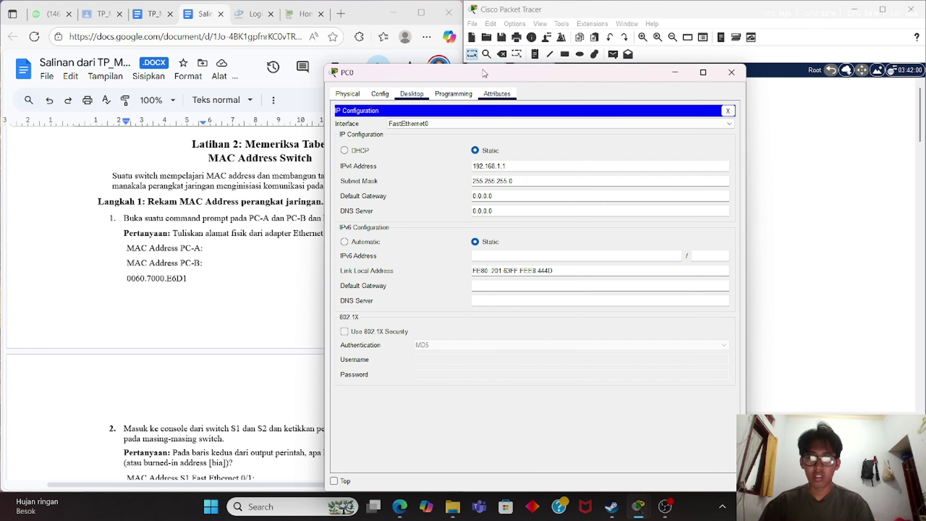
{"action": "left_click", "coordinate": [727, 111]}
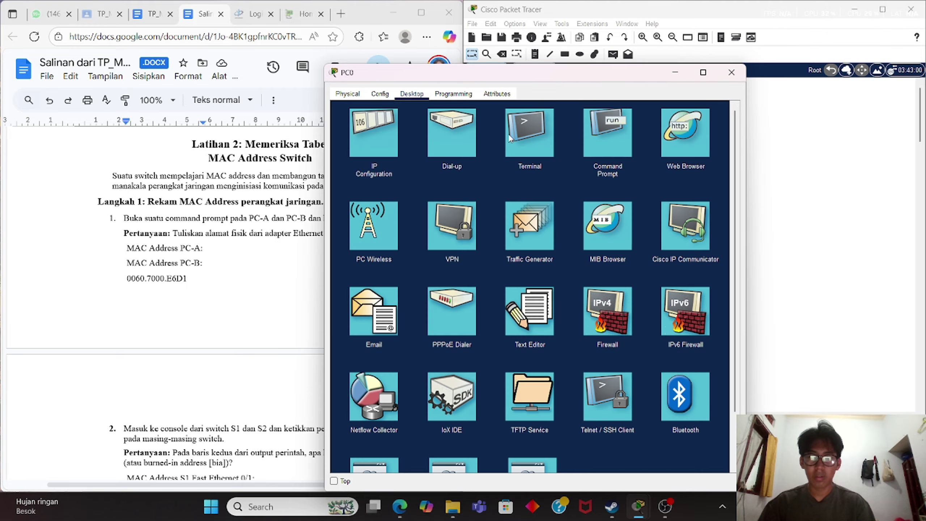
{"action": "left_click", "coordinate": [601, 135]}
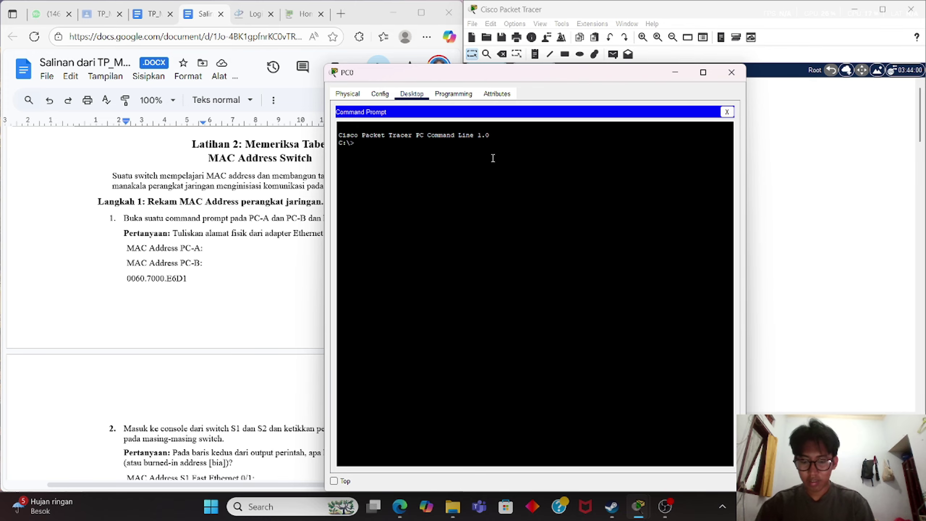
Run ipconfig /all on PC0 and copy its physical address 0001.63E8.444D.
{"action": "type", "text": "ipconfig /"}
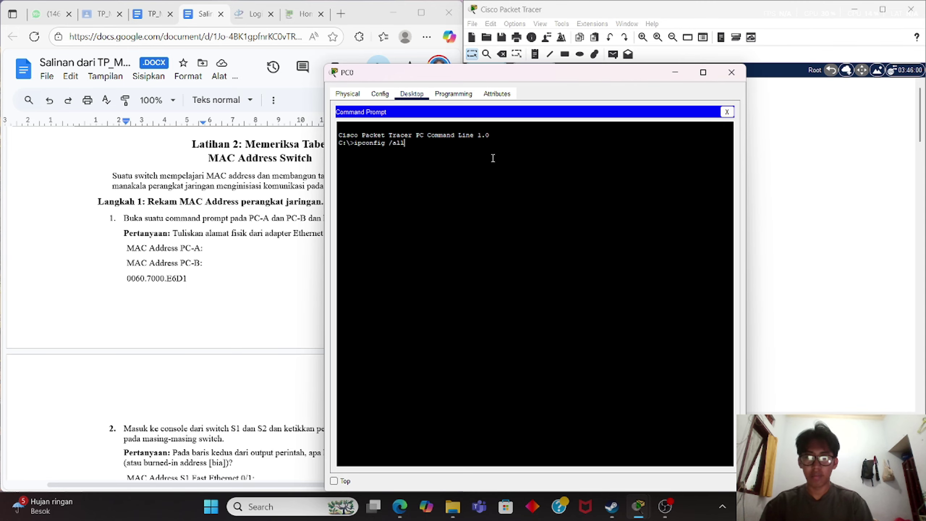
{"action": "type", "text": "all"}
{"action": "key", "text": "Return"}
{"action": "left_click_drag", "start_coordinate": [535, 182], "coordinate": [483, 179]}
{"action": "right_click", "coordinate": [483, 179]}
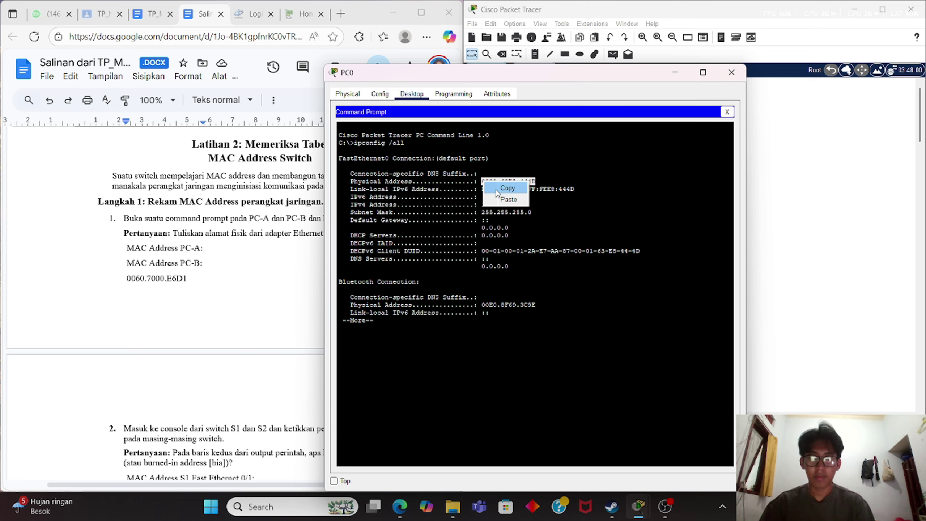
{"action": "left_click", "coordinate": [494, 187]}
Paste 0001.63E8.444D on a new line after 'MAC Address PC-A:'.
{"action": "left_click", "coordinate": [239, 247]}
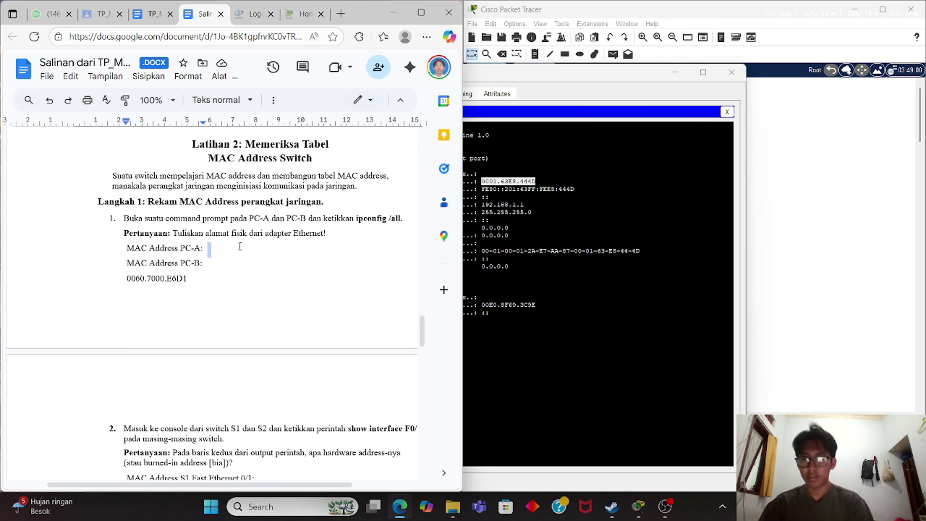
{"action": "key", "text": "Return"}
{"action": "key", "text": "ctrl+v"}
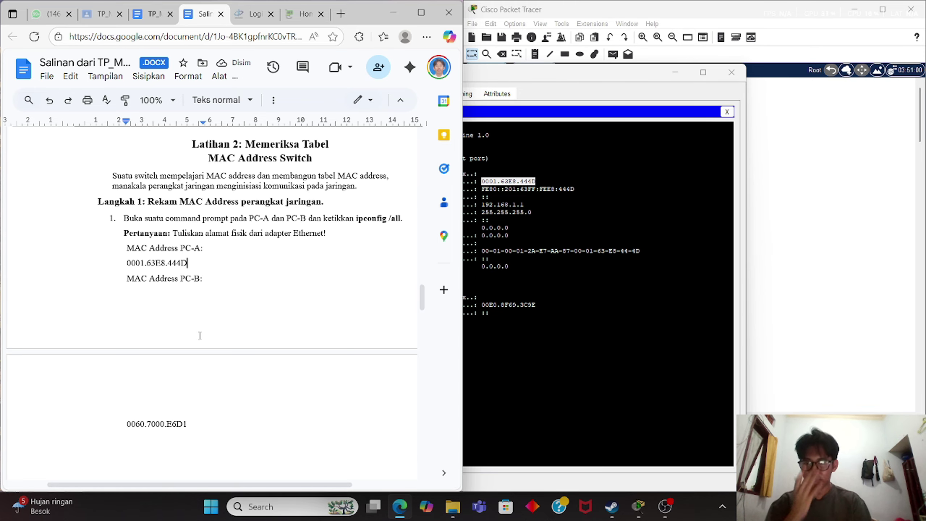
{"action": "scroll", "coordinate": [200, 336], "scroll_direction": "down", "scroll_amount": 3}
{"action": "scroll", "coordinate": [199, 336], "scroll_direction": "down", "scroll_amount": 10}
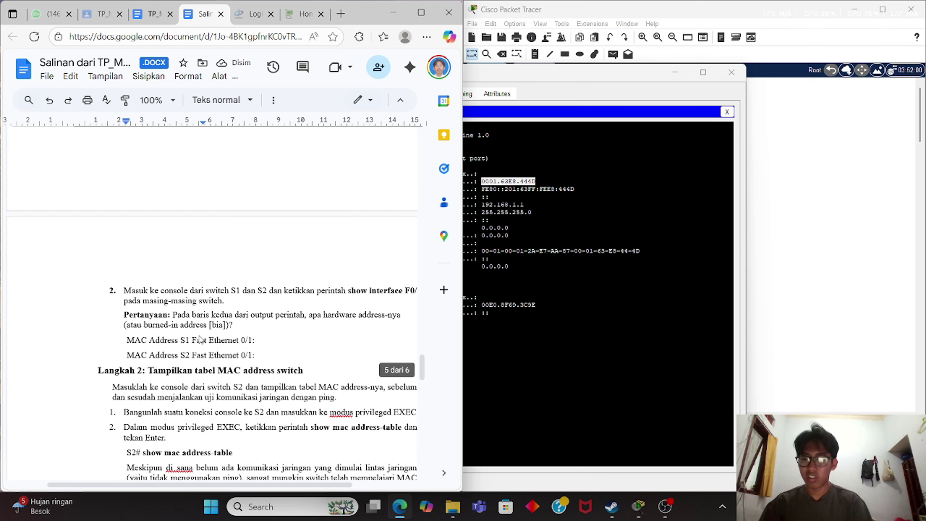
{"action": "scroll", "coordinate": [200, 336], "scroll_direction": "down", "scroll_amount": 5}
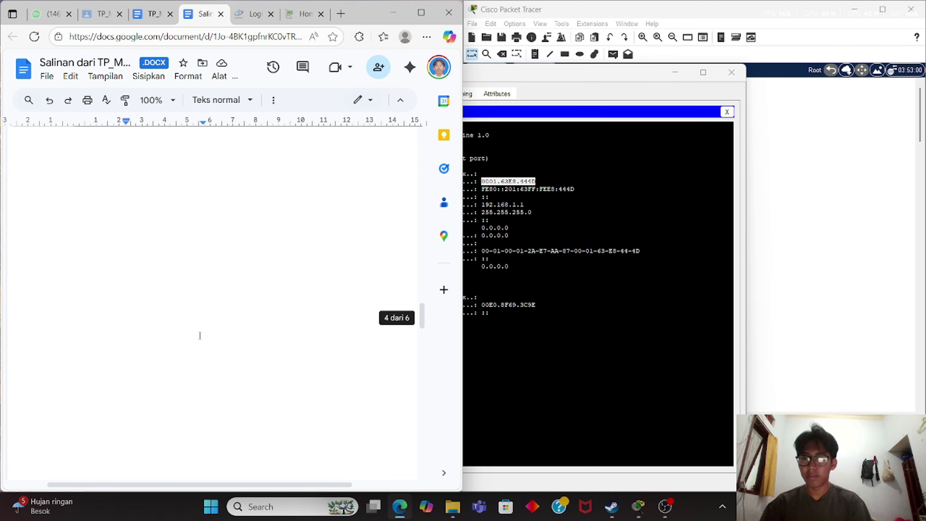
{"action": "scroll", "coordinate": [199, 335], "scroll_direction": "up", "scroll_amount": 5}
{"action": "scroll", "coordinate": [199, 336], "scroll_direction": "up", "scroll_amount": 2}
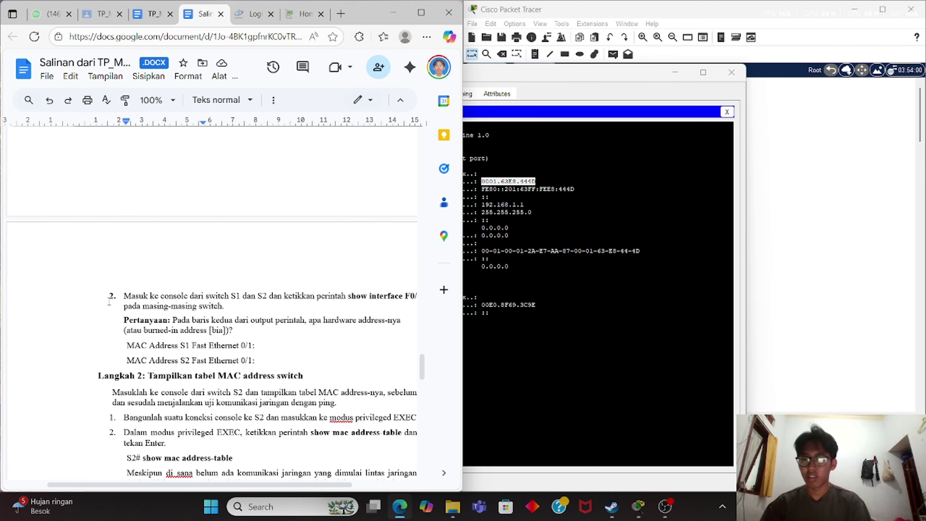
Close PC0's window and open switch S2's (Switch1) console.
{"action": "left_click", "coordinate": [839, 182]}
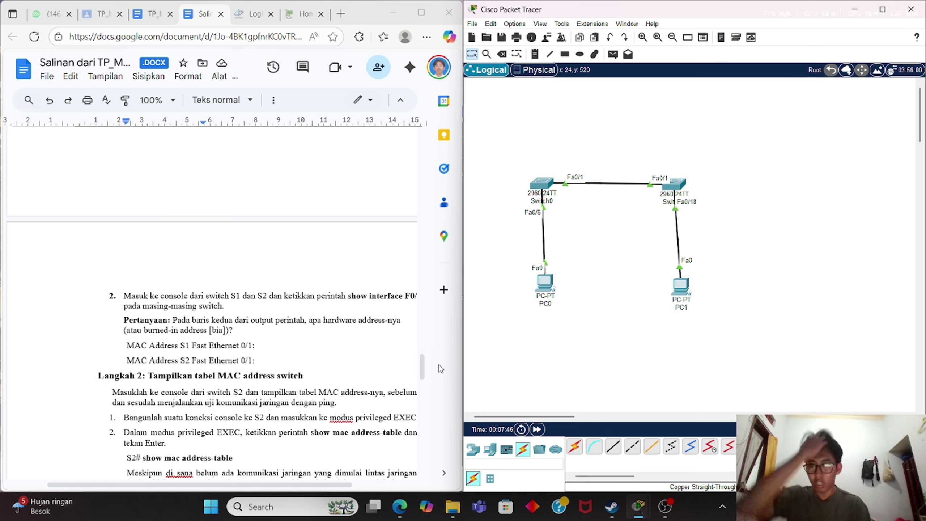
{"action": "scroll", "coordinate": [216, 391], "scroll_direction": "right", "scroll_amount": 3}
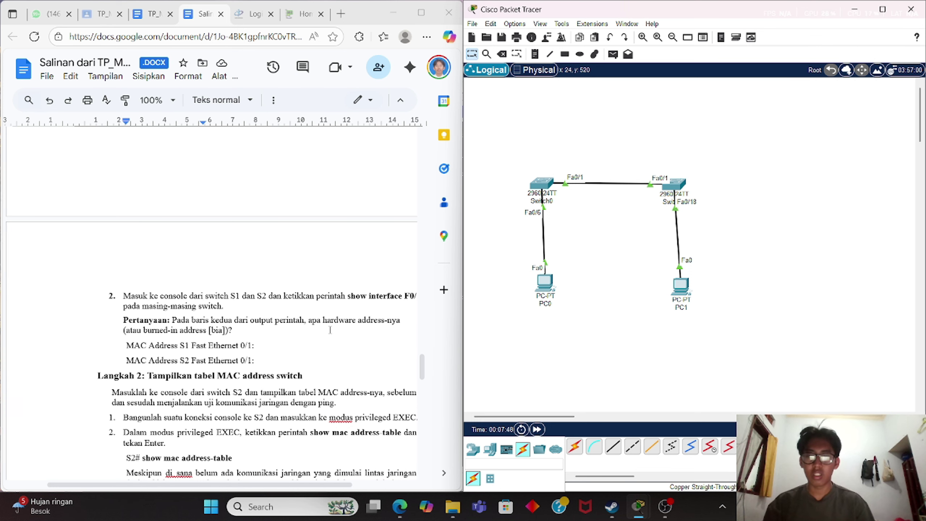
{"action": "left_click", "coordinate": [676, 184]}
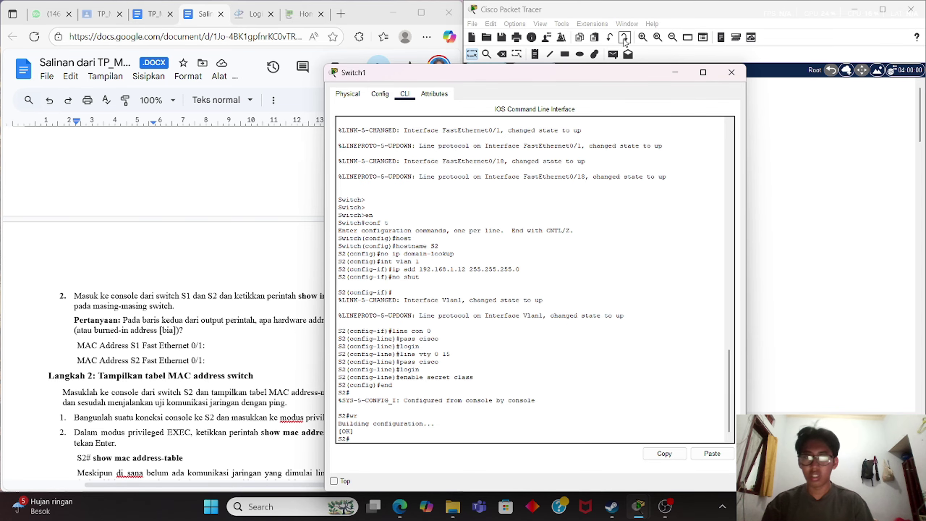
On switch S1, run show interface F0/1 and copy burned-in address 0001.973c.de01.
{"action": "left_click", "coordinate": [676, 72]}
{"action": "left_click", "coordinate": [541, 182]}
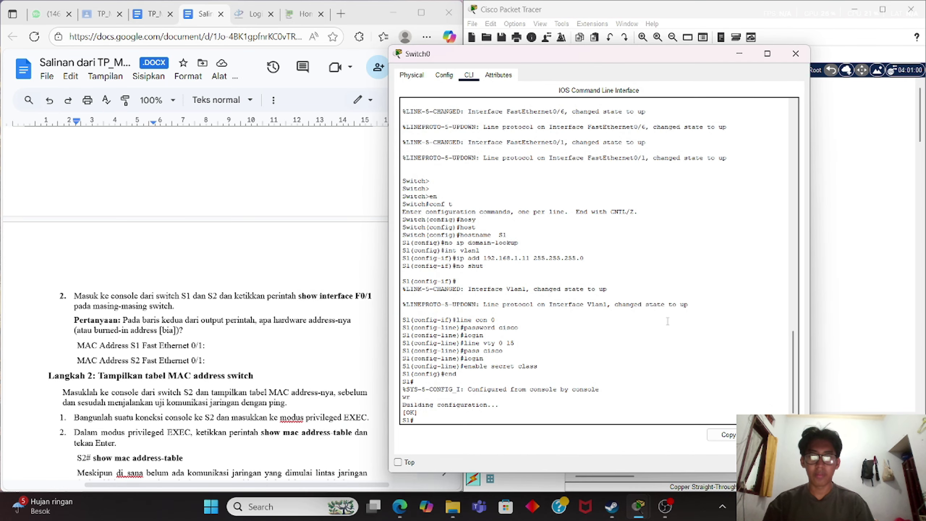
{"action": "key", "text": "Return"}
{"action": "key", "text": "Return"}
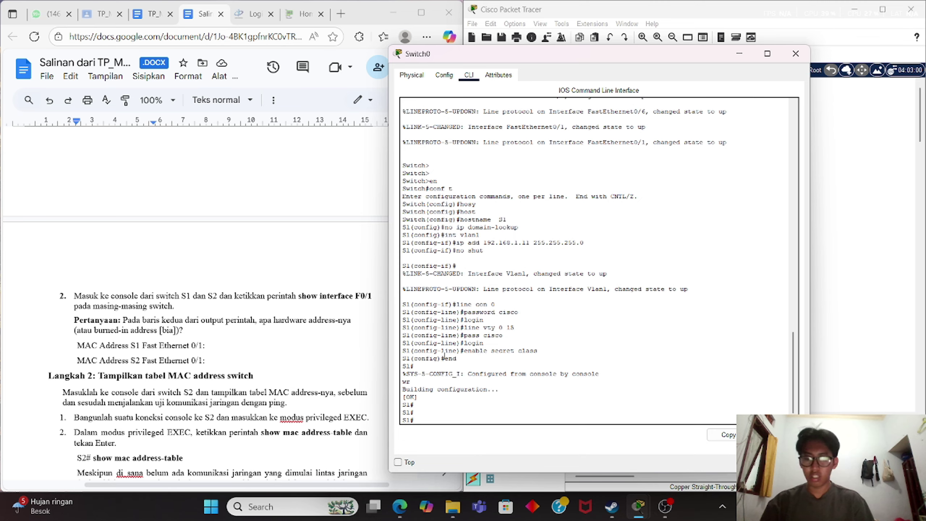
{"action": "type", "text": "show interf"}
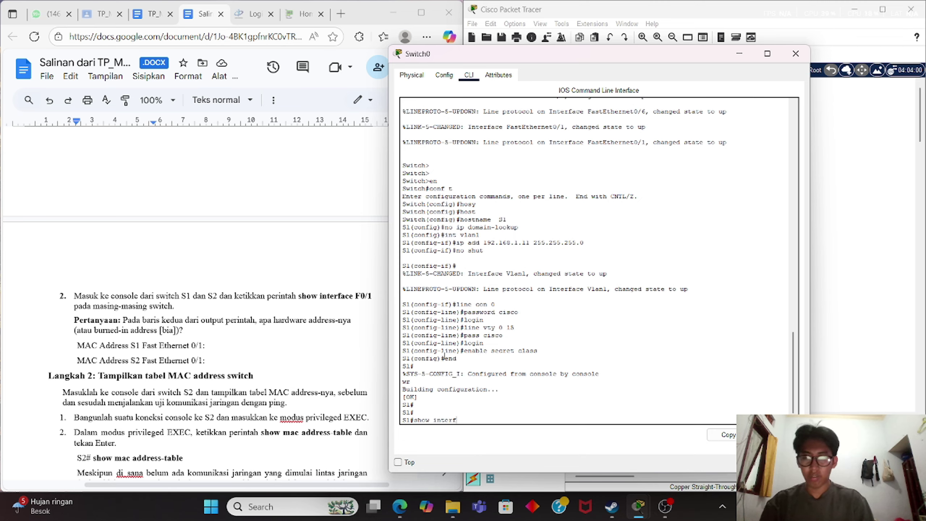
{"action": "type", "text": "ace F"}
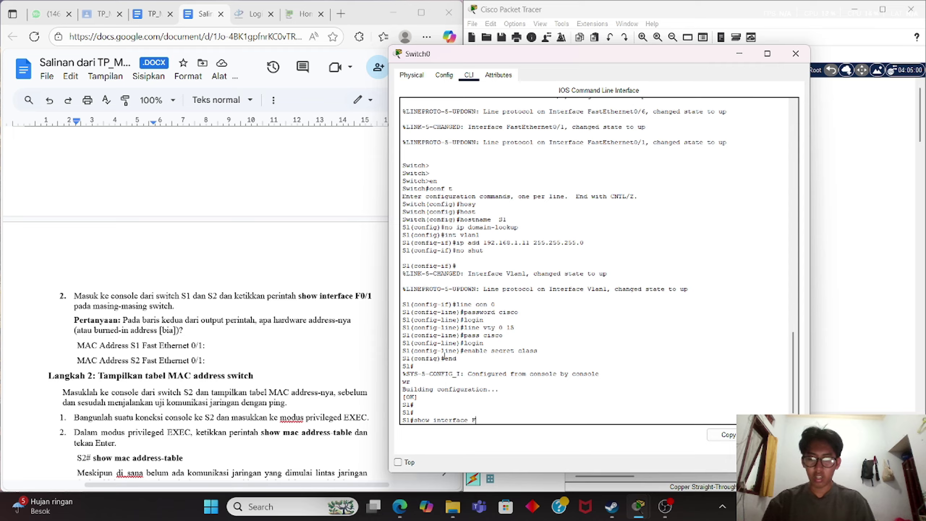
{"action": "type", "text": "0/1"}
{"action": "key", "text": "Return"}
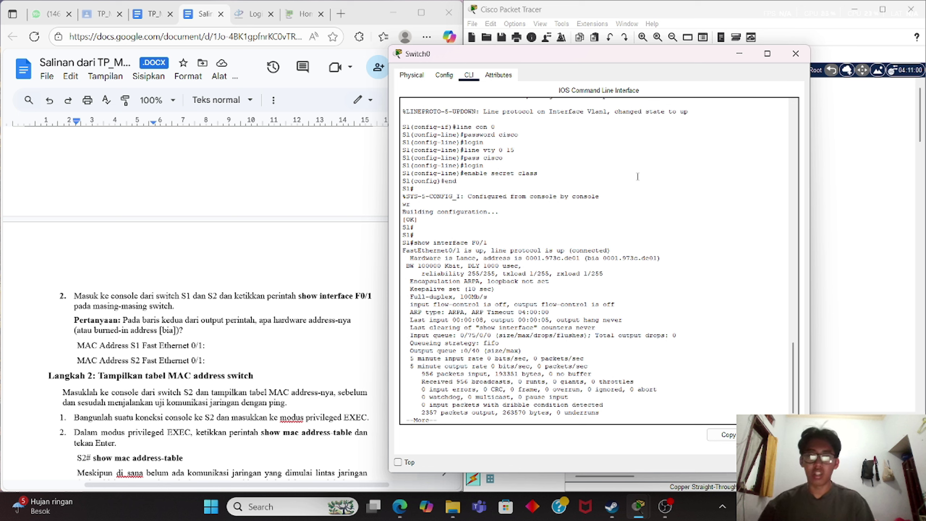
{"action": "left_click_drag", "start_coordinate": [603, 258], "coordinate": [658, 258]}
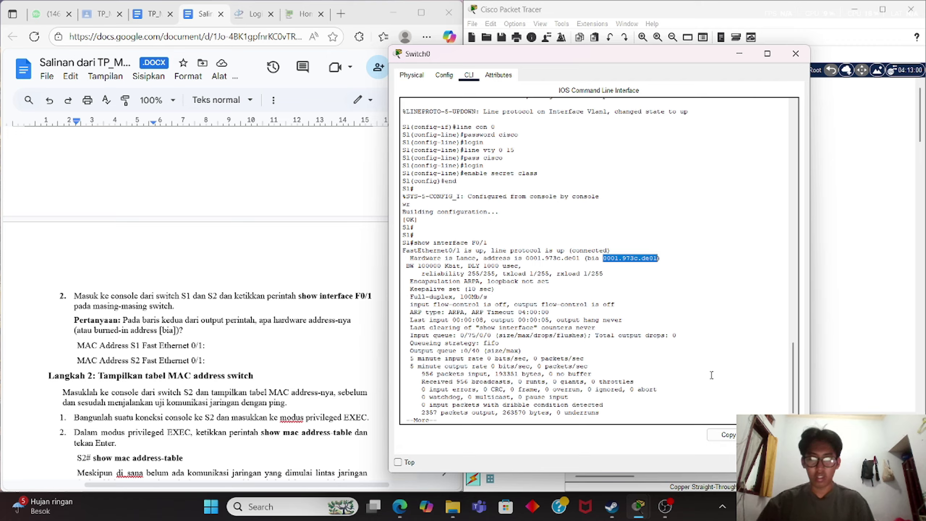
{"action": "right_click", "coordinate": [649, 258]}
{"action": "left_click", "coordinate": [665, 264]}
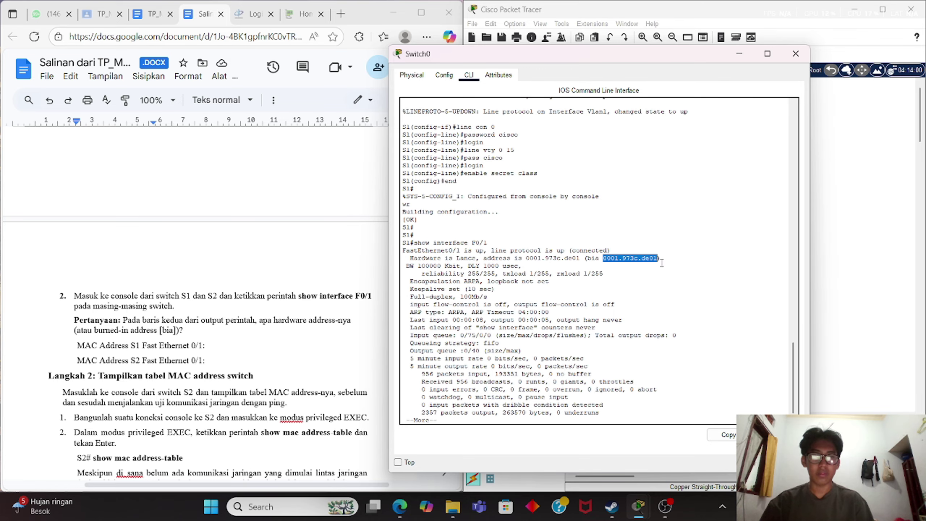
Paste 0001.973c.de01 after the S1 Fast Ethernet 0/1 label in the lab sheet.
{"action": "left_click", "coordinate": [244, 348]}
{"action": "key", "text": "ctrl+v"}
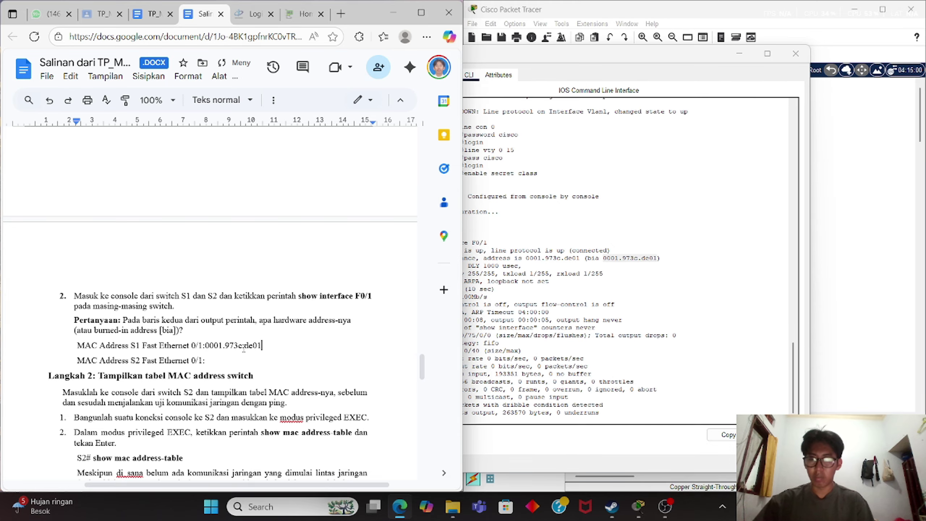
{"action": "left_click", "coordinate": [833, 157]}
{"action": "left_click", "coordinate": [675, 183]}
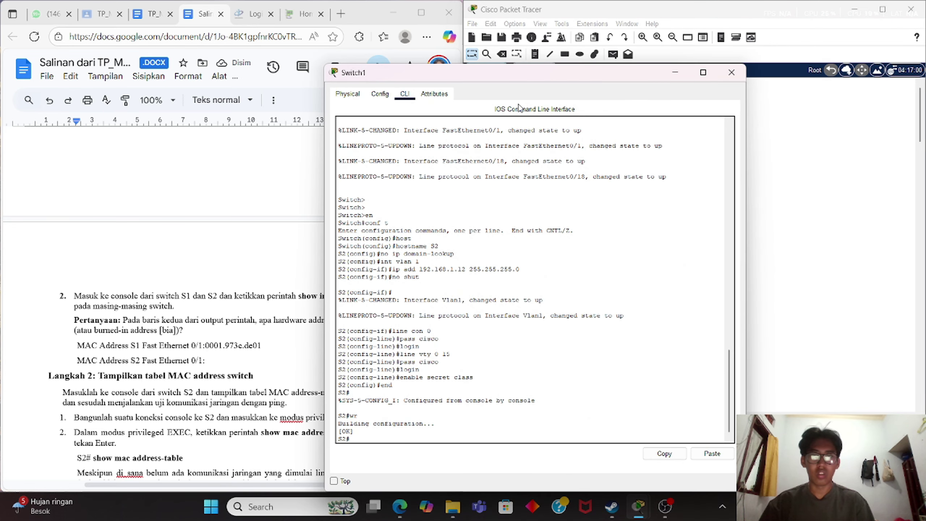
On switch S2, run show interface F0/1 and copy burned-in address 0006.2ac7.c101.
{"action": "key", "text": "Return"}
{"action": "key", "text": "Return"}
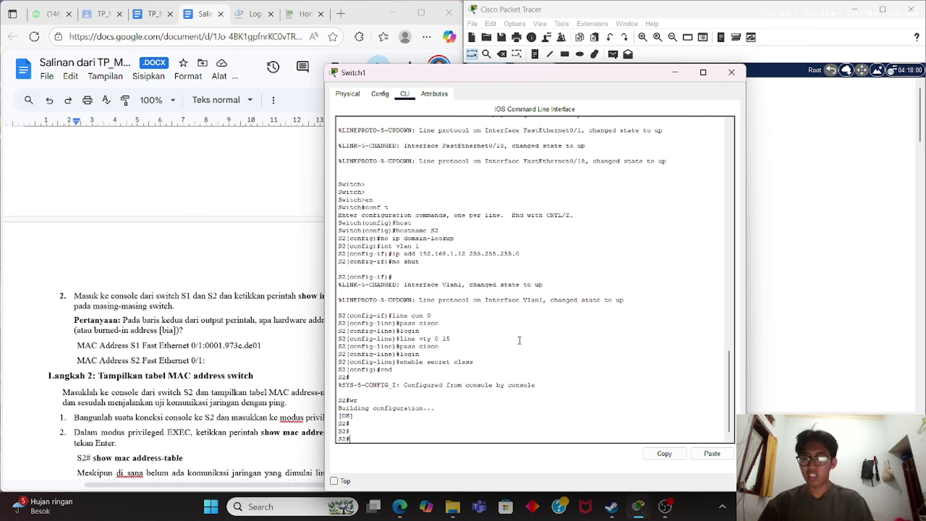
{"action": "type", "text": "show"}
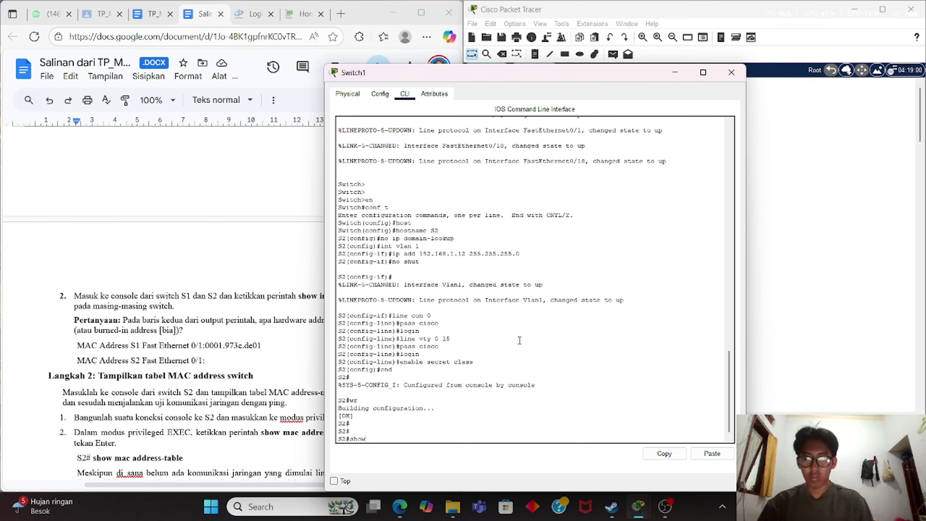
{"action": "type", "text": " interface F0/"}
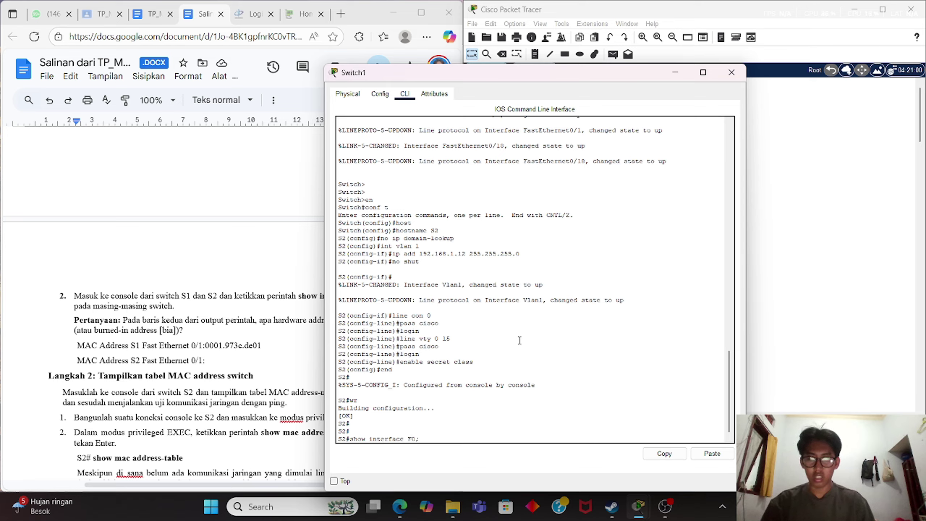
{"action": "type", "text": "1"}
{"action": "key", "text": "Return"}
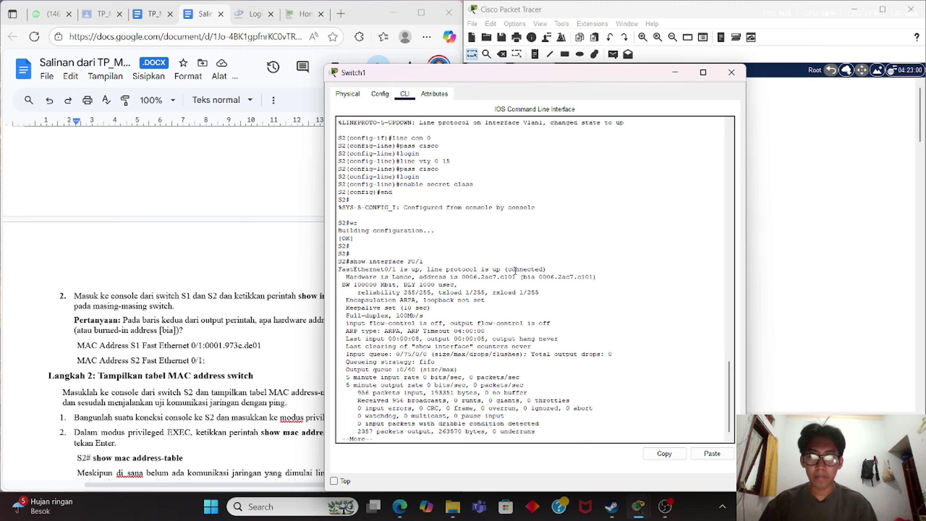
{"action": "mouse_move", "coordinate": [539, 277]}
{"action": "left_mouse_down"}
{"action": "mouse_move", "coordinate": [601, 278]}
{"action": "mouse_move", "coordinate": [593, 280]}
{"action": "left_mouse_up"}
{"action": "key", "text": "ctrl+c"}
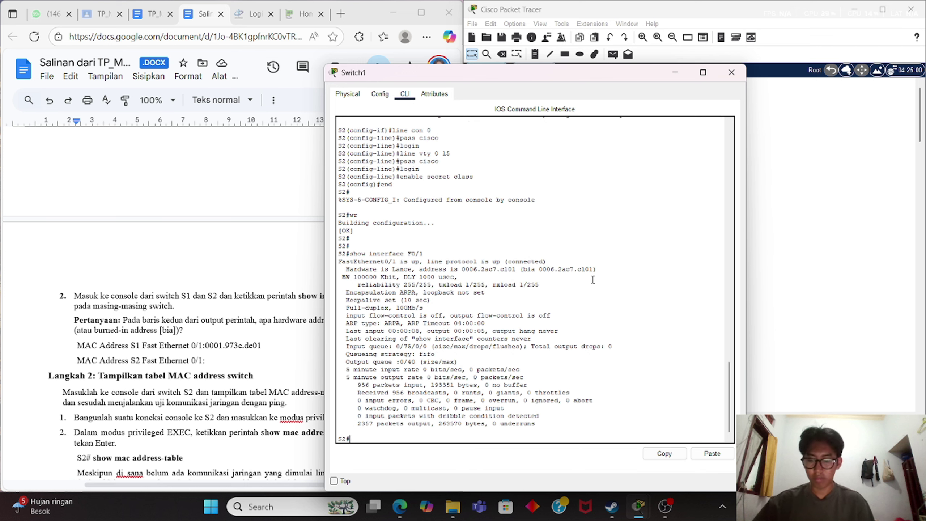
{"action": "left_click_drag", "start_coordinate": [538, 268], "coordinate": [594, 272]}
{"action": "right_click", "coordinate": [594, 271]}
{"action": "left_click", "coordinate": [607, 279]}
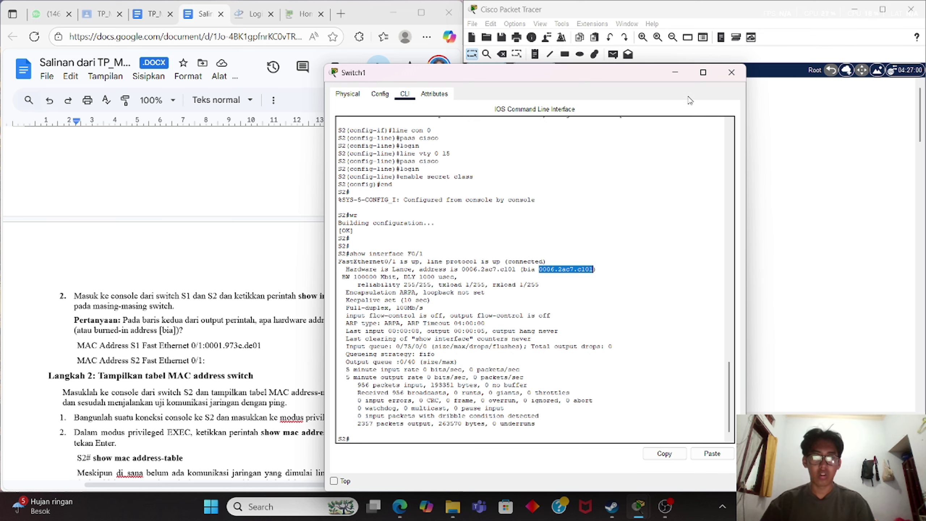
Paste 0006.2ac7.c101 after the S2 MAC label in the lab sheet.
{"action": "left_click", "coordinate": [675, 72]}
{"action": "left_click", "coordinate": [219, 361]}
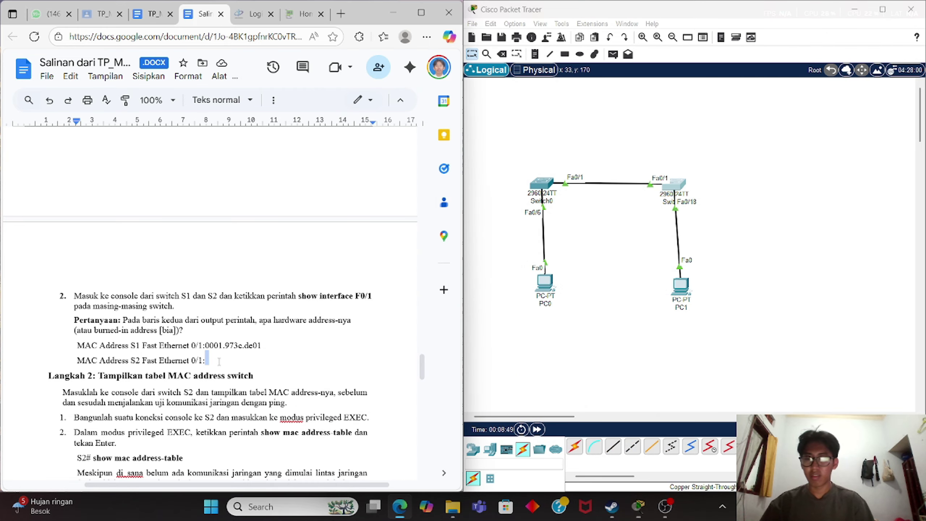
{"action": "key", "text": "ctrl+v"}
{"action": "scroll", "coordinate": [219, 363], "scroll_direction": "down", "scroll_amount": 3}
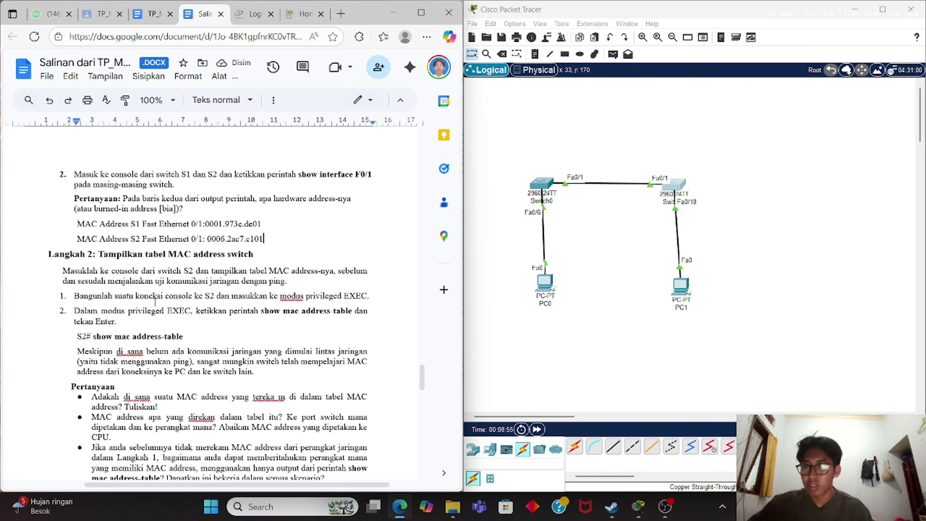
Run show mac address-table on S2, listing three dynamic entries on Fa0/1 and Fa0/18.
{"action": "left_click", "coordinate": [681, 188]}
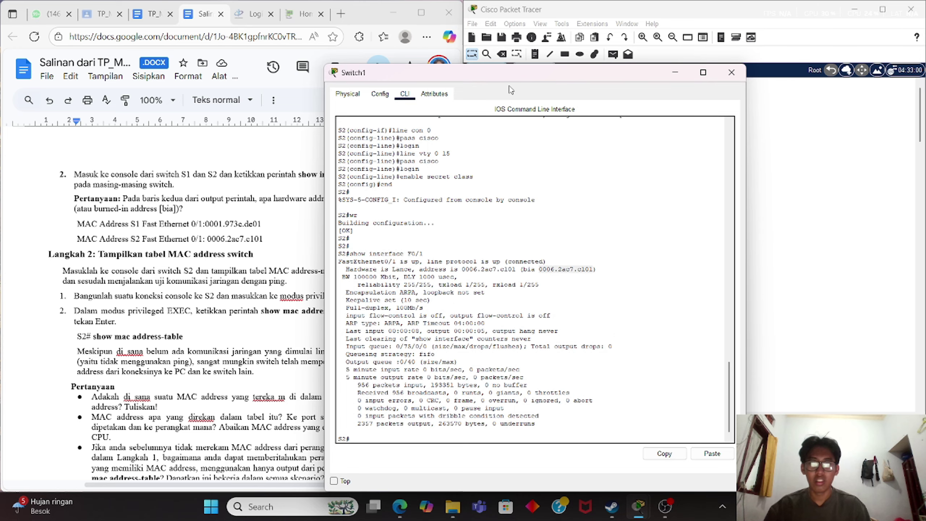
{"action": "left_click_drag", "start_coordinate": [524, 79], "coordinate": [617, 26]}
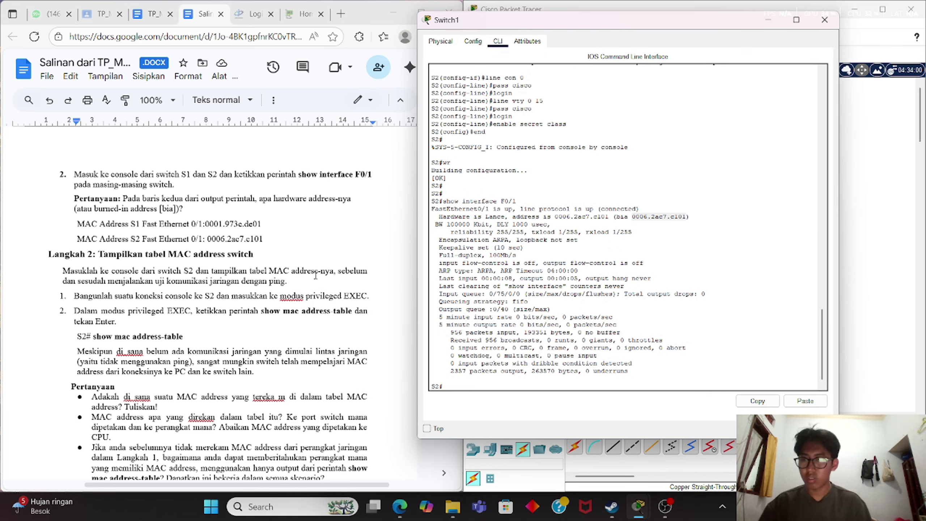
{"action": "left_click", "coordinate": [522, 384]}
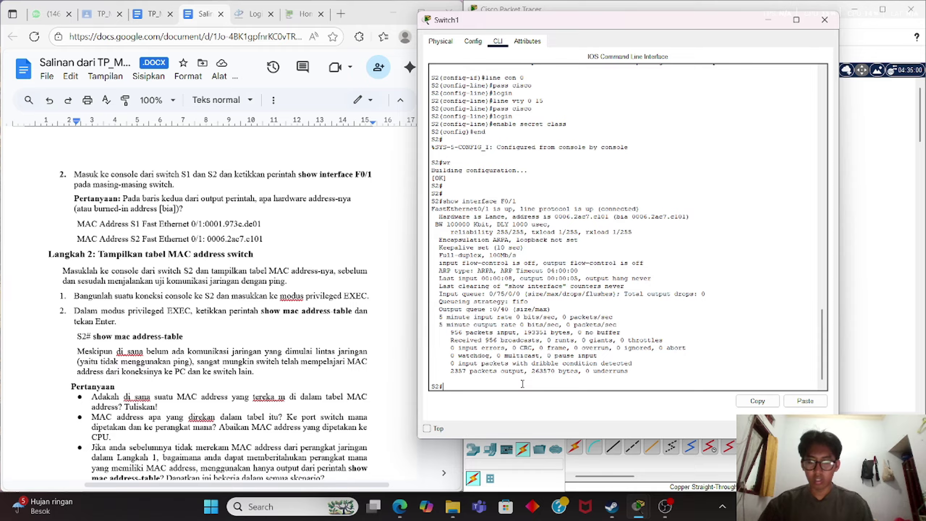
{"action": "type", "text": "show mac"}
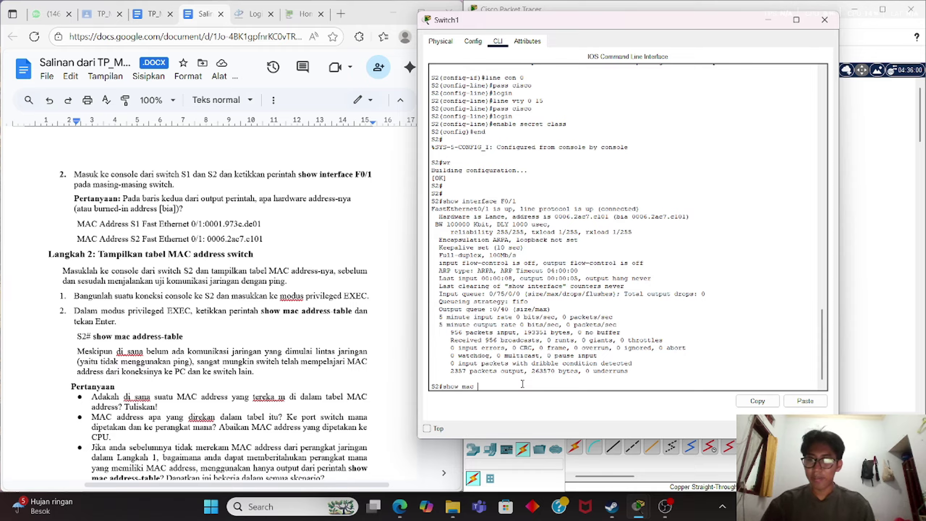
{"action": "type", "text": " address"}
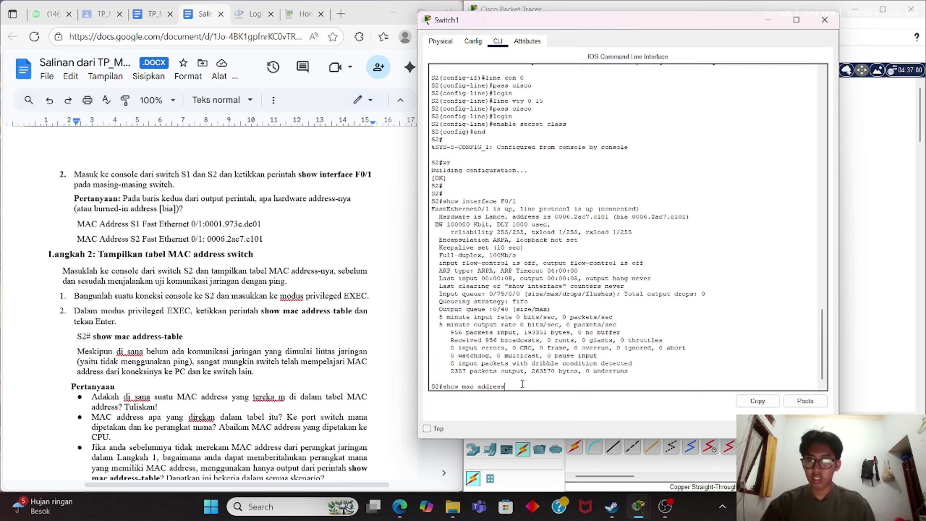
{"action": "type", "text": "-tab"}
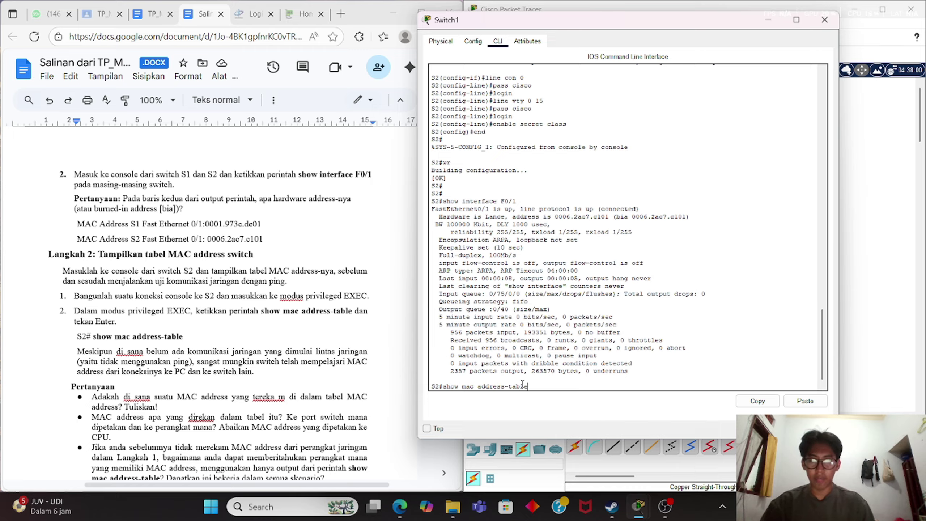
{"action": "type", "text": "le"}
{"action": "key", "text": "Return"}
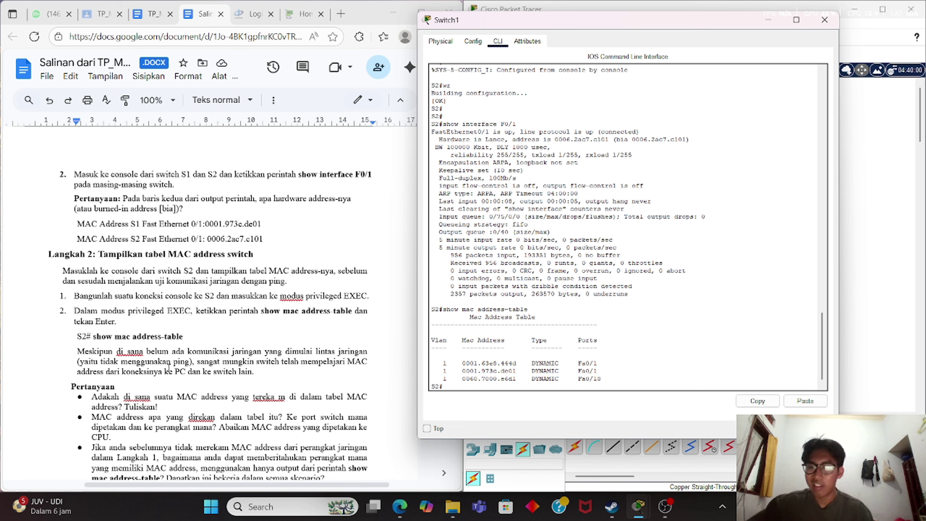
{"action": "scroll", "coordinate": [202, 367], "scroll_direction": "down", "scroll_amount": 1}
{"action": "scroll", "coordinate": [203, 367], "scroll_direction": "down", "scroll_amount": 3}
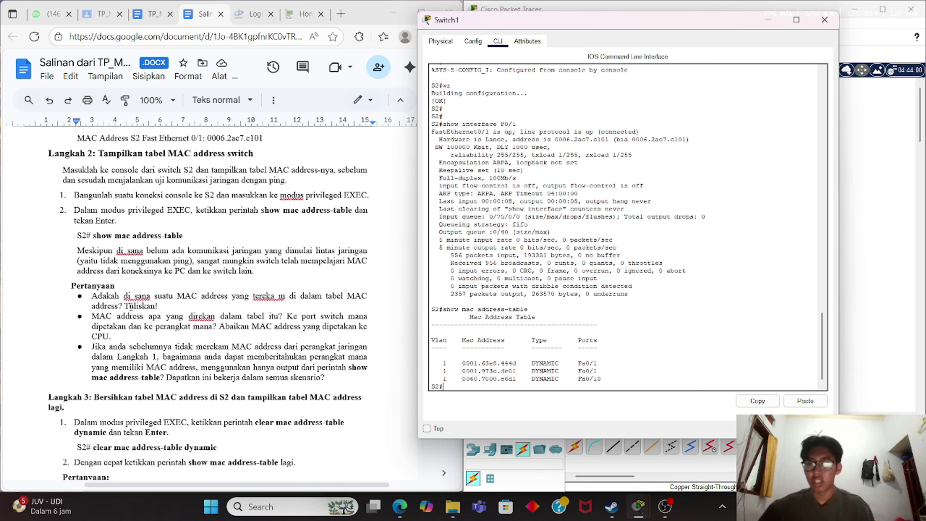
Type 'ada,' under the first question and paste S2's copied MAC table after it.
{"action": "left_click", "coordinate": [171, 306]}
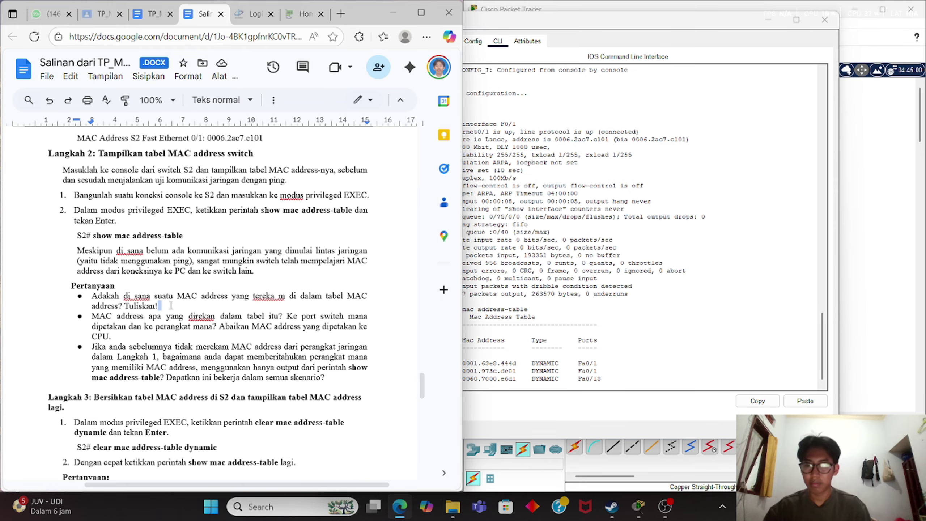
{"action": "key", "text": "shift+Return"}
{"action": "type", "text": "ada"}
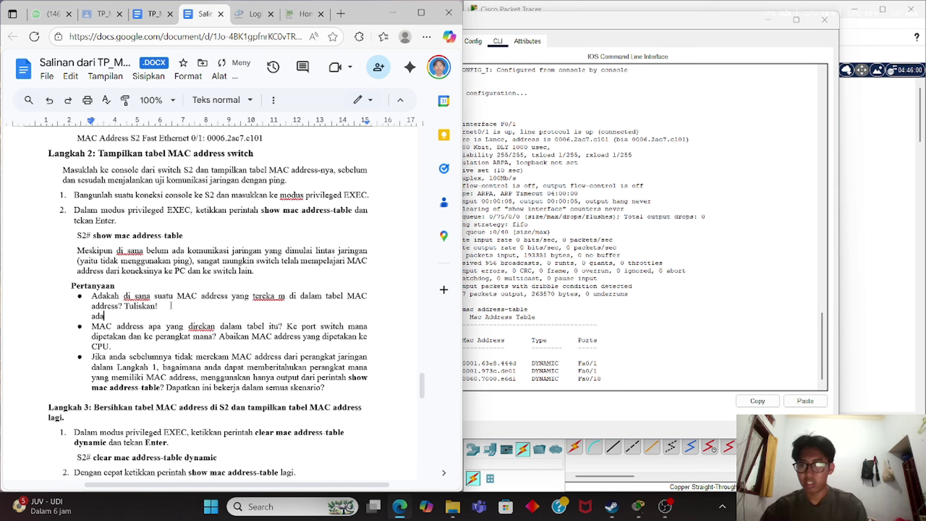
{"action": "type", "text": ","}
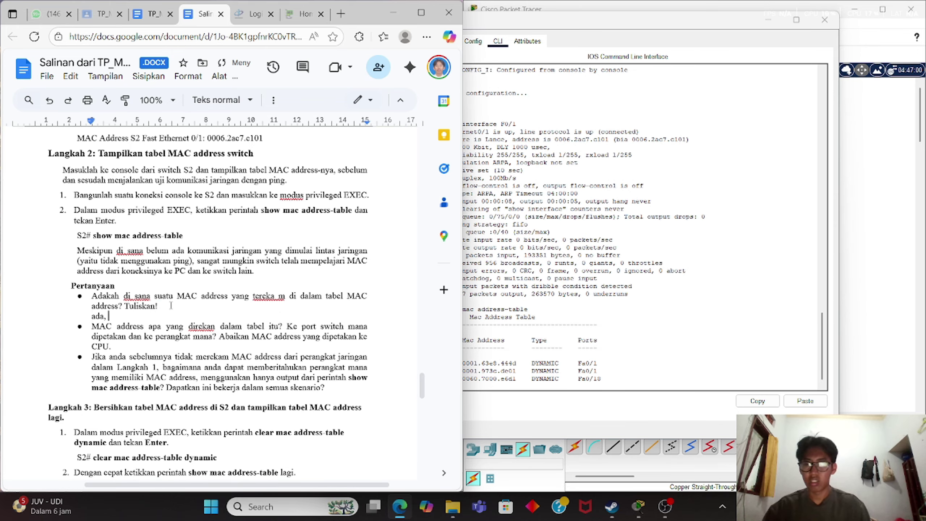
{"action": "left_click", "coordinate": [629, 362]}
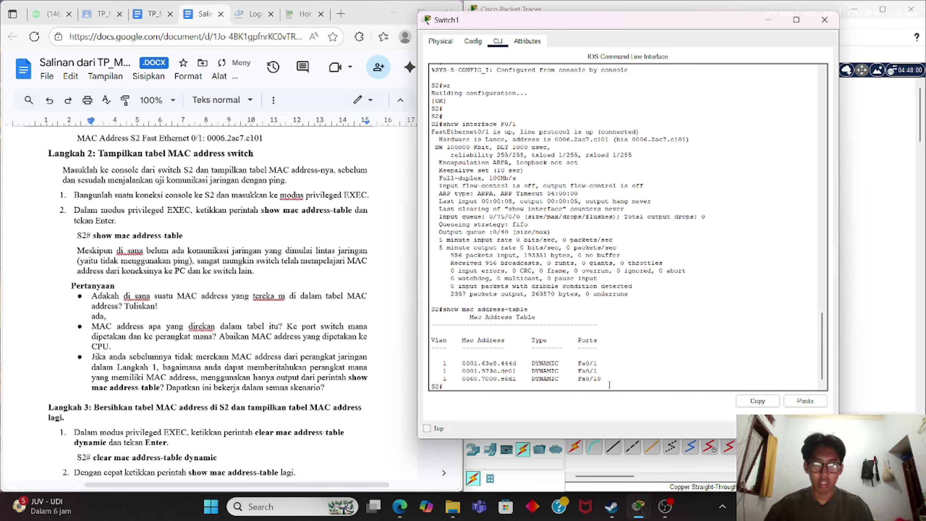
{"action": "left_click_drag", "start_coordinate": [604, 380], "coordinate": [432, 363]}
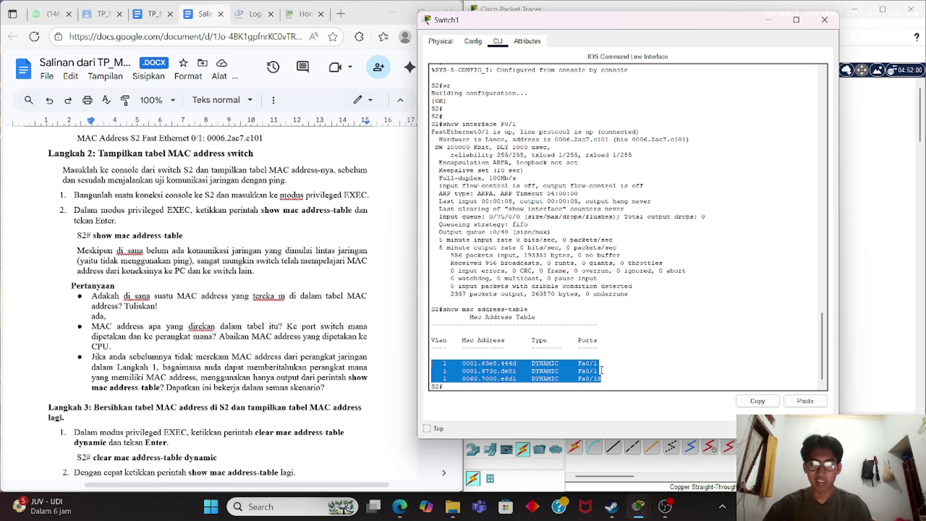
{"action": "left_click", "coordinate": [611, 377]}
{"action": "left_click_drag", "start_coordinate": [611, 377], "coordinate": [430, 341]}
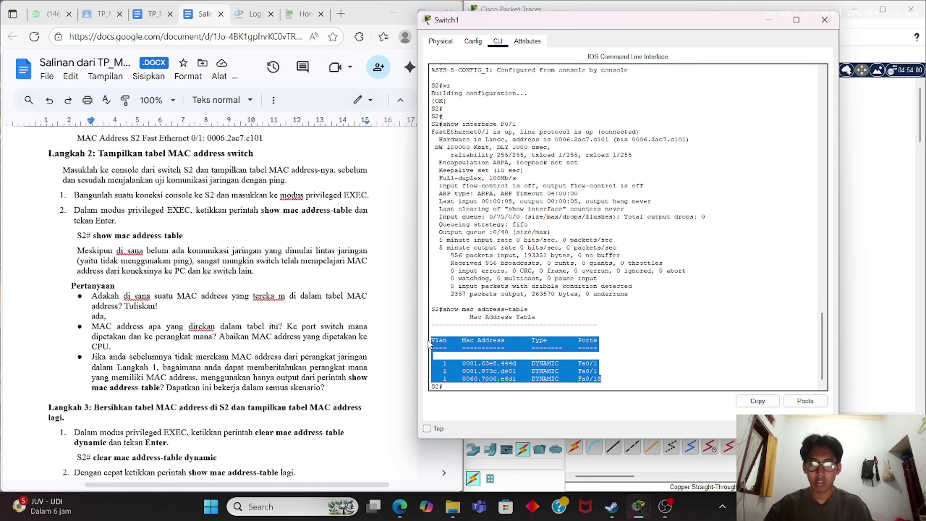
{"action": "right_click", "coordinate": [497, 356]}
{"action": "left_click", "coordinate": [515, 364]}
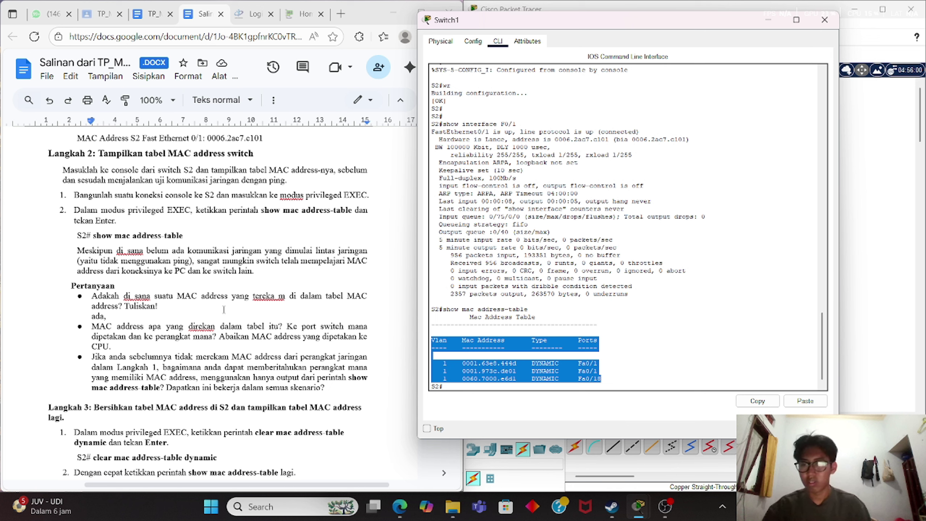
{"action": "left_click", "coordinate": [213, 316]}
{"action": "key", "text": "ctrl+v"}
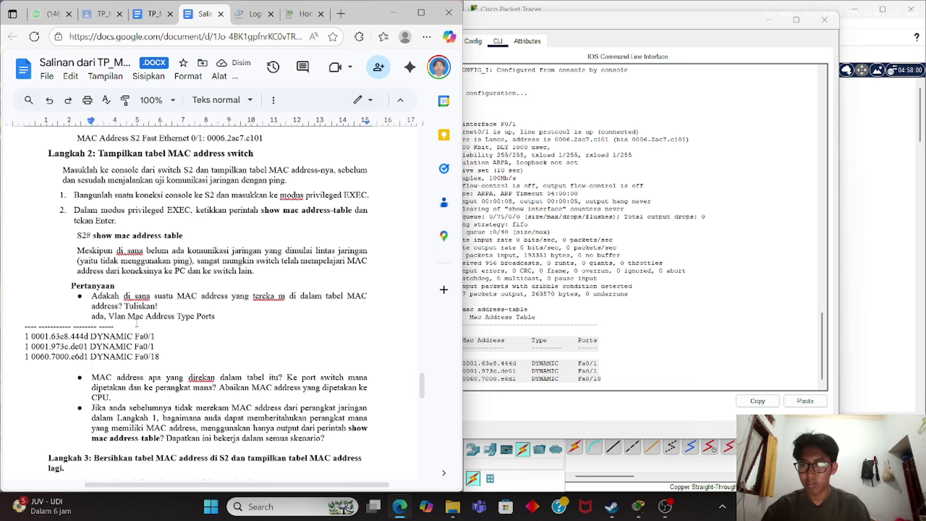
Put the pasted table's dashed line and 444d entry on their own indented lines.
{"action": "left_click", "coordinate": [25, 326]}
{"action": "key", "text": "BackSpace"}
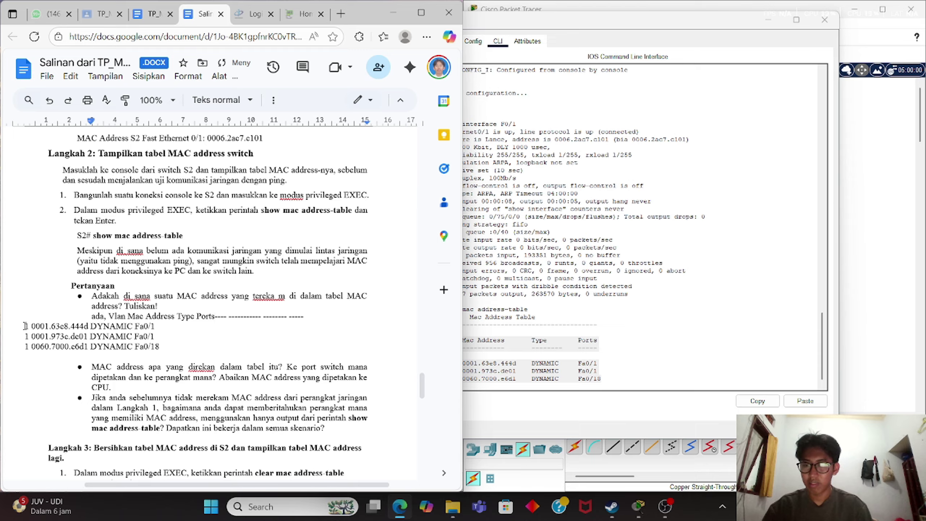
{"action": "key", "text": "Return"}
{"action": "key", "text": "Down"}
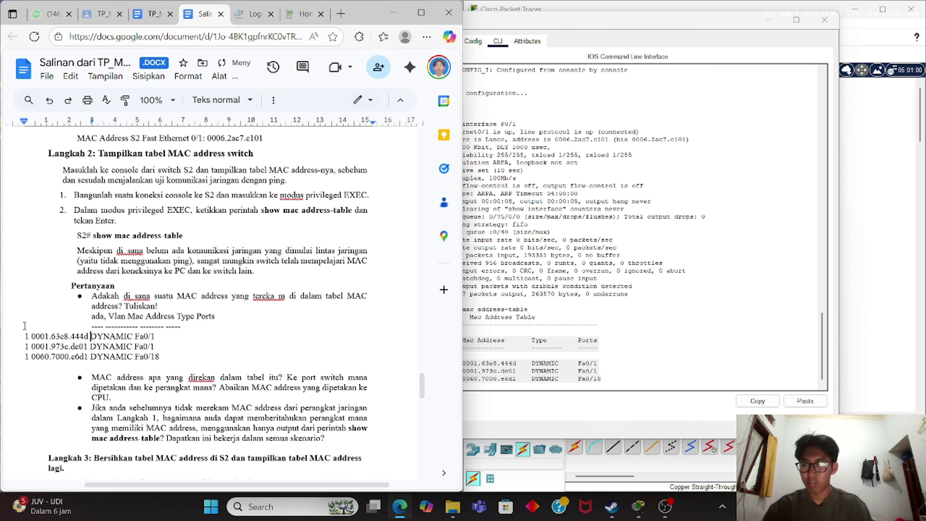
{"action": "key", "text": "Left"}
{"action": "key", "text": "Left"}
{"action": "key", "text": "Left"}
{"action": "key", "text": "Left"}
{"action": "key", "text": "Left"}
{"action": "key", "text": "Left"}
{"action": "key", "text": "Left"}
{"action": "key", "text": "Left"}
{"action": "key", "text": "Left"}
{"action": "key", "text": "Left"}
{"action": "key", "text": "Left"}
{"action": "key", "text": "Left"}
{"action": "key", "text": "Left"}
{"action": "key", "text": "Left"}
{"action": "key", "text": "Left"}
{"action": "key", "text": "Left"}
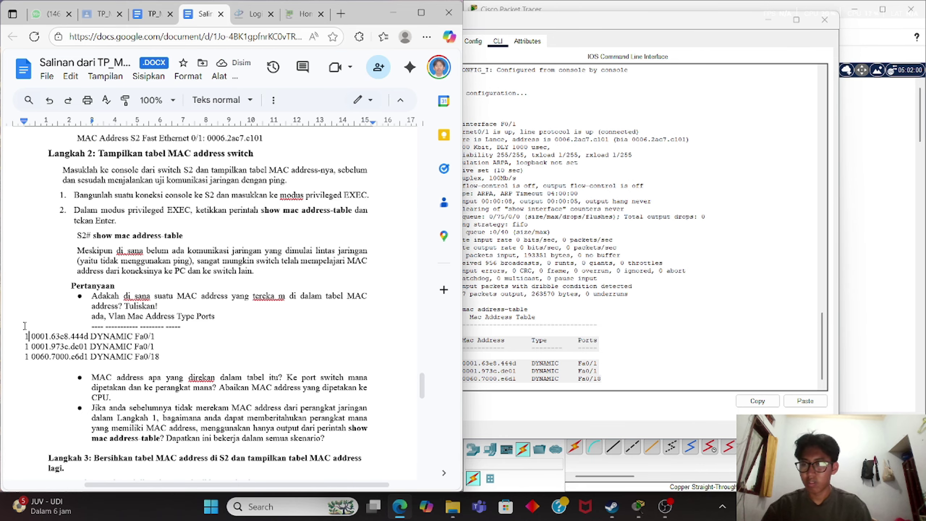
{"action": "key", "text": "BackSpace"}
{"action": "key", "text": "Return"}
{"action": "key", "text": "Left"}
{"action": "key", "text": "Down"}
{"action": "key", "text": "Down"}
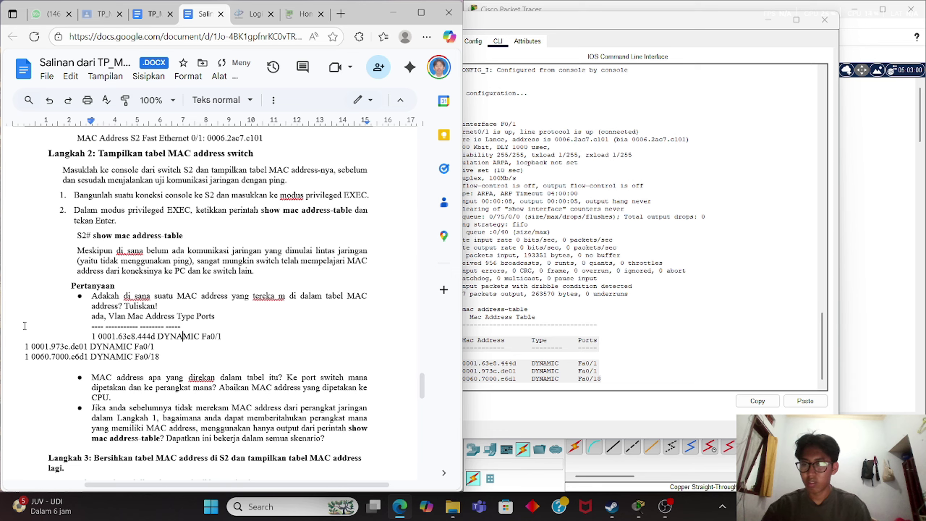
{"action": "key", "text": "Left"}
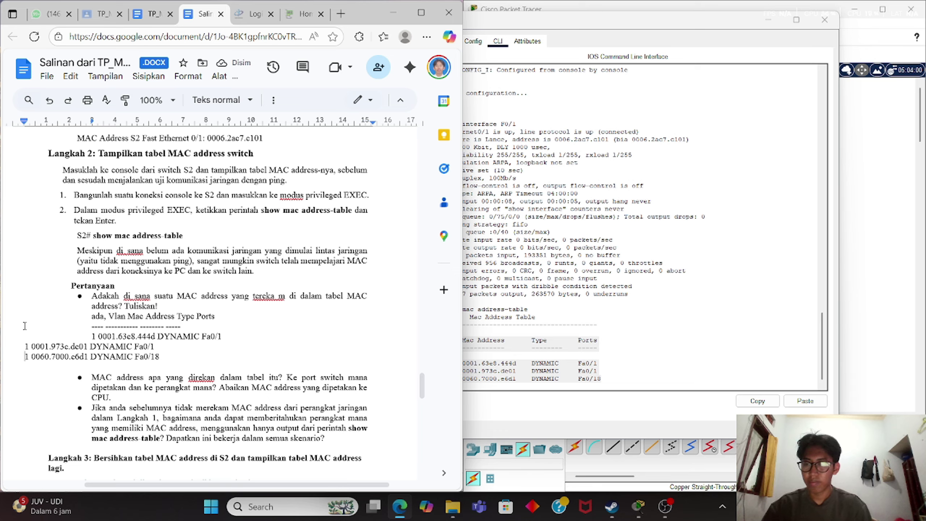
Align the de01 and 0060 entries beneath the first, and remove the empty line below.
{"action": "key", "text": "BackSpace"}
{"action": "key", "text": "Return"}
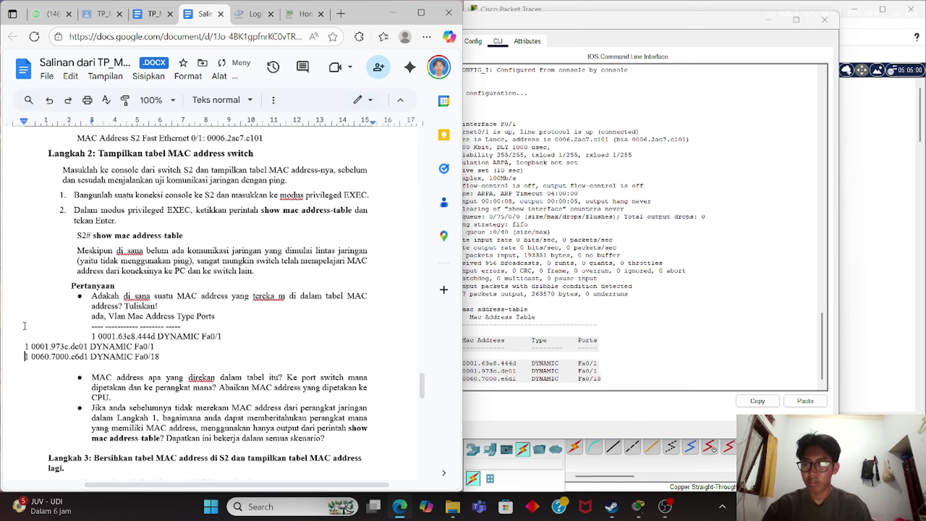
{"action": "key", "text": "Up"}
{"action": "key", "text": "BackSpace"}
{"action": "key", "text": "Return"}
{"action": "key", "text": "Down"}
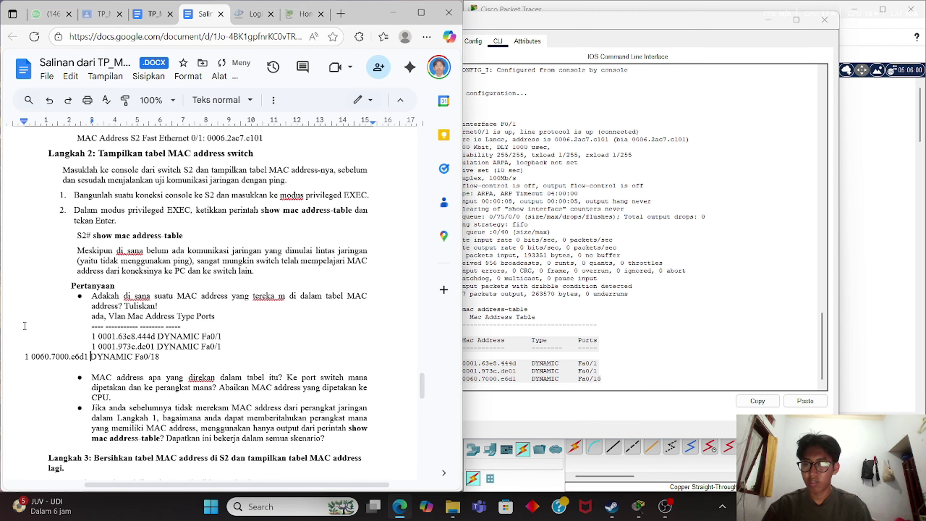
{"action": "key", "text": "Left"}
{"action": "key", "text": "Left"}
{"action": "key", "text": "Left"}
{"action": "key", "text": "Left"}
{"action": "key", "text": "Left"}
{"action": "key", "text": "Left"}
{"action": "key", "text": "Left"}
{"action": "key", "text": "Left"}
{"action": "key", "text": "Left"}
{"action": "key", "text": "Left"}
{"action": "key", "text": "Left"}
{"action": "key", "text": "Left"}
{"action": "key", "text": "Left"}
{"action": "key", "text": "Left"}
{"action": "key", "text": "Left"}
{"action": "key", "text": "Left"}
{"action": "key", "text": "Left"}
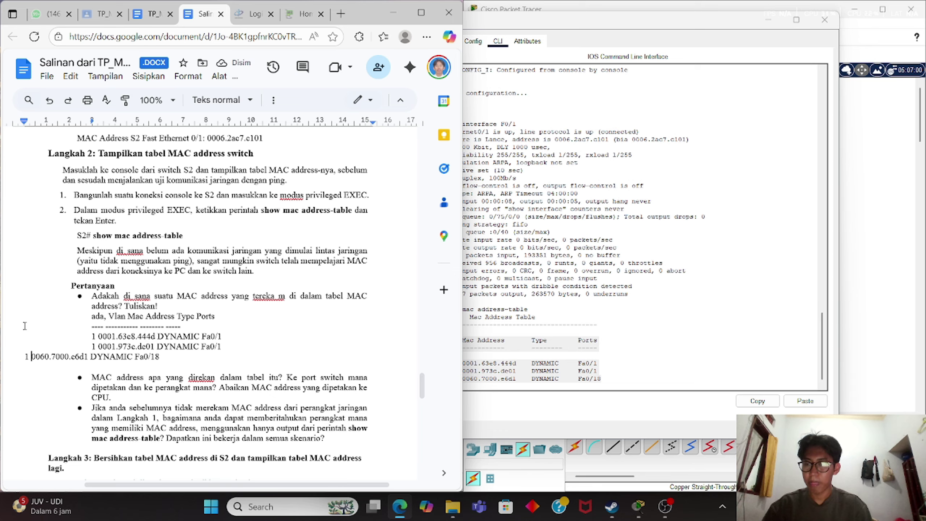
{"action": "key", "text": "BackSpace"}
{"action": "key", "text": "Return"}
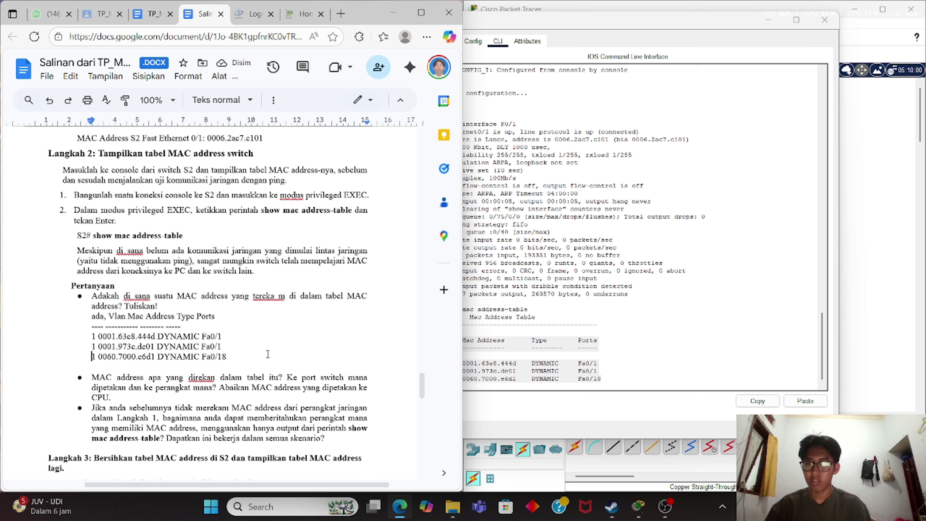
{"action": "left_click", "coordinate": [234, 367]}
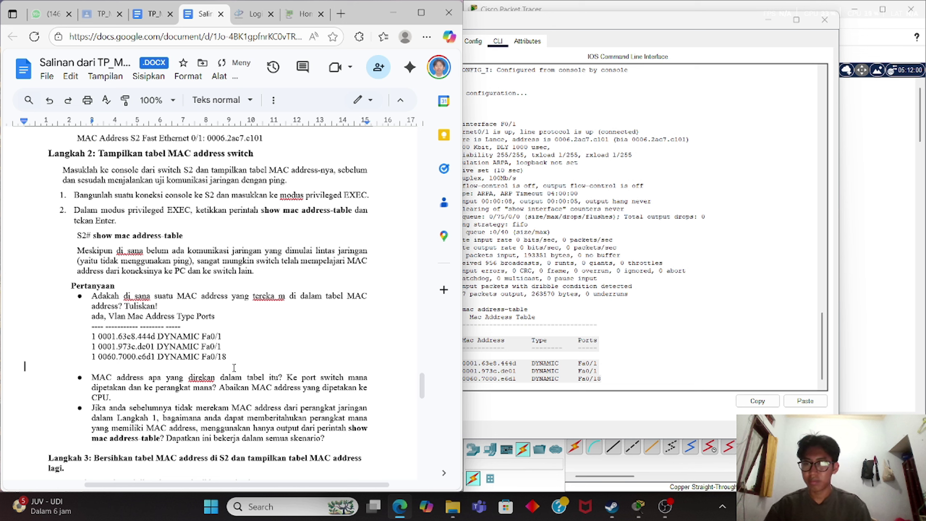
{"action": "key", "text": "BackSpace"}
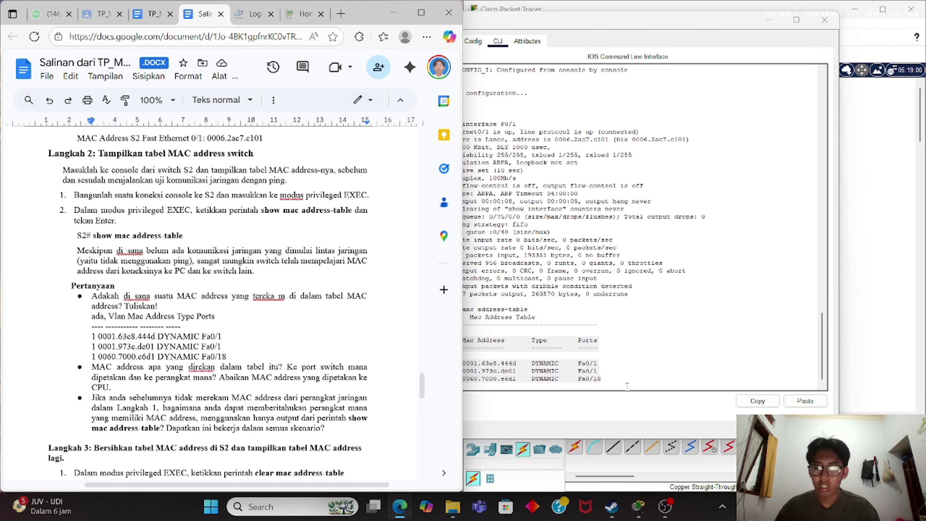
Close the Switch1 console, reopening and closing it again to show the topology.
{"action": "left_click", "coordinate": [644, 361]}
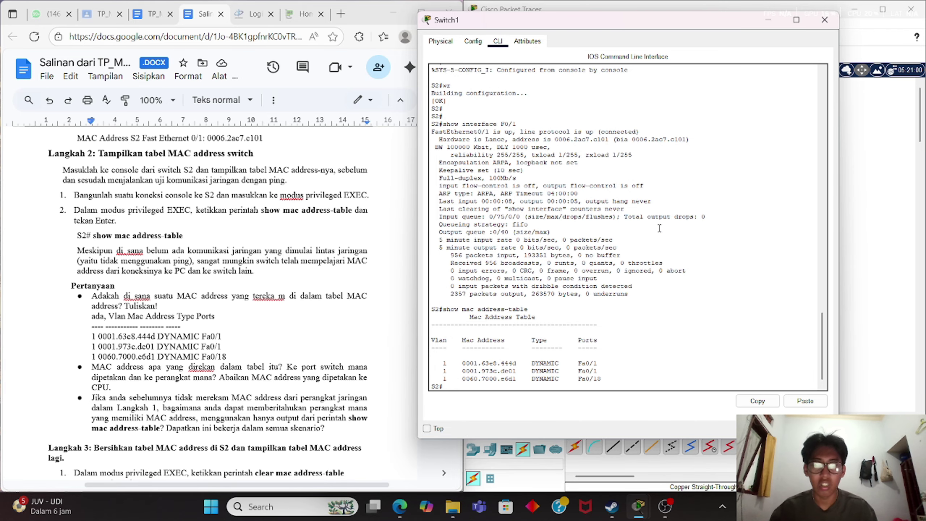
{"action": "left_click", "coordinate": [768, 20]}
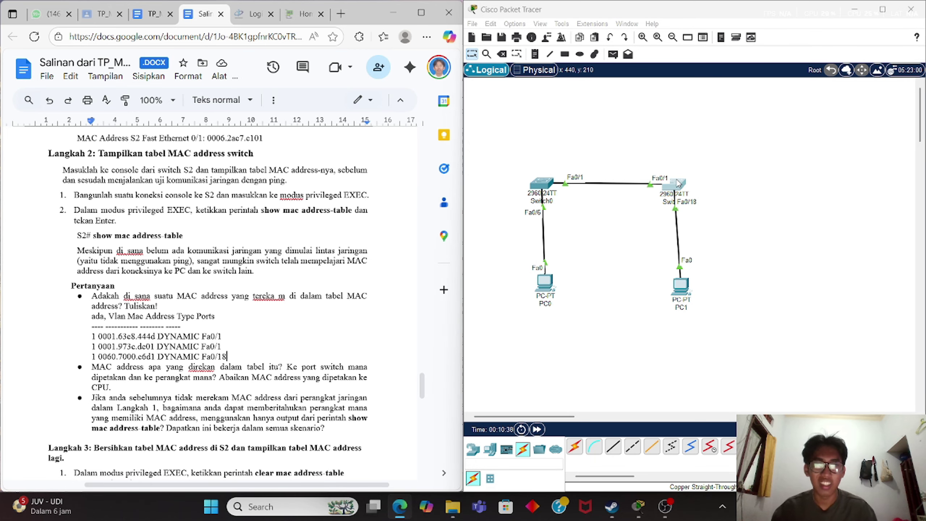
{"action": "left_click", "coordinate": [678, 198]}
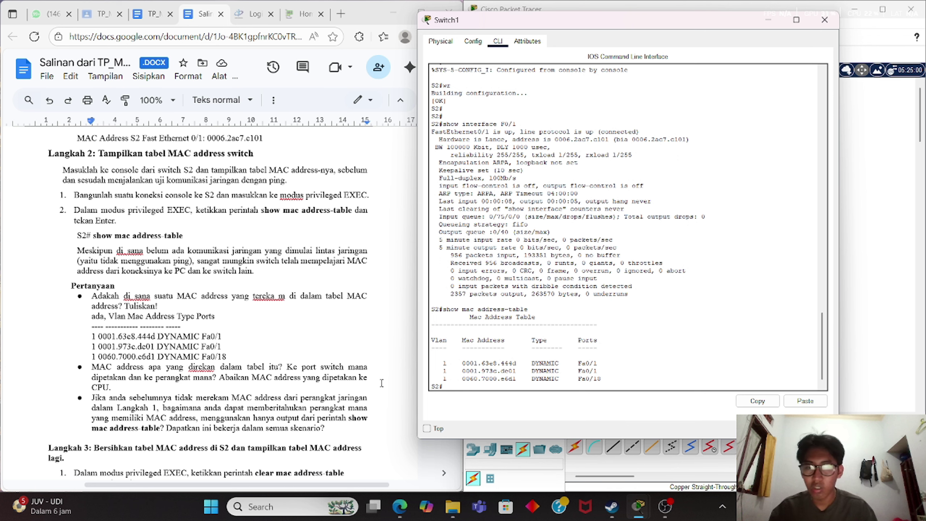
{"action": "left_click", "coordinate": [767, 20]}
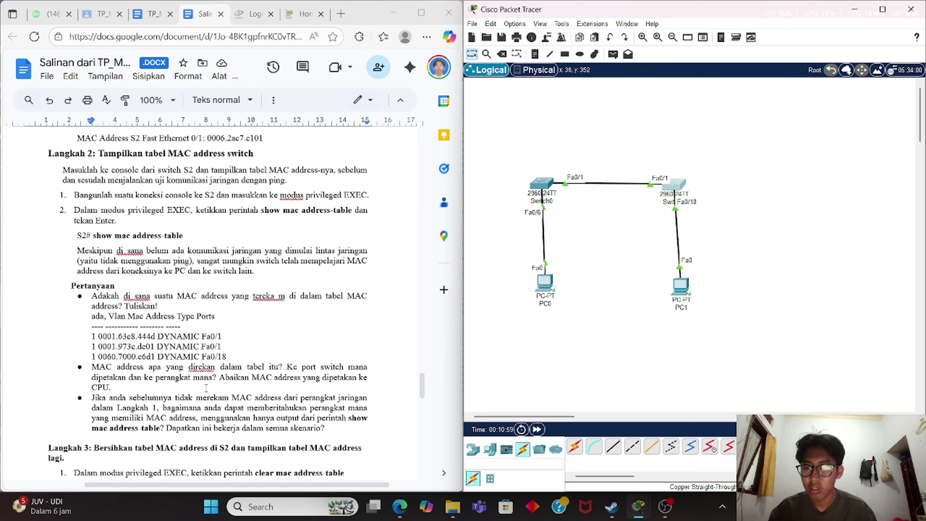
Paste the MAC address table on a new unbulleted line below the second question.
{"action": "left_click", "coordinate": [206, 387]}
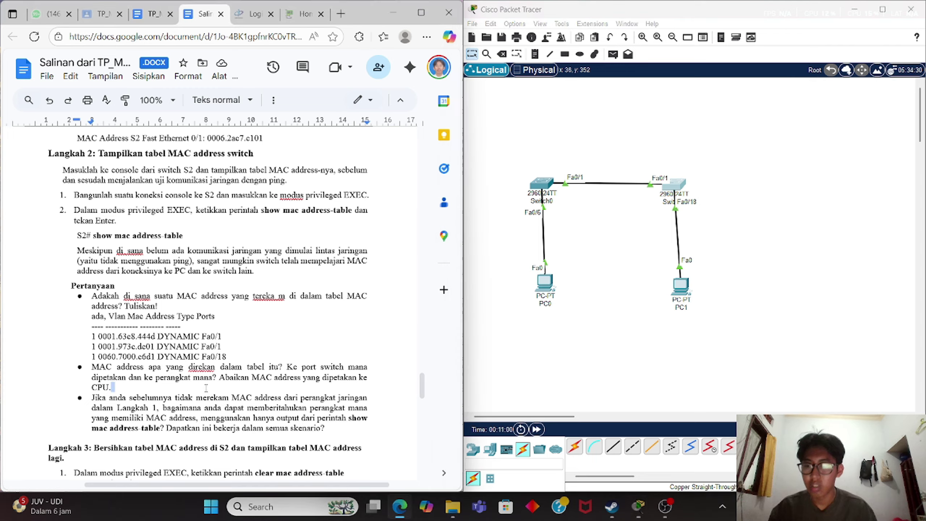
{"action": "left_click", "coordinate": [196, 397]}
{"action": "left_click", "coordinate": [182, 391]}
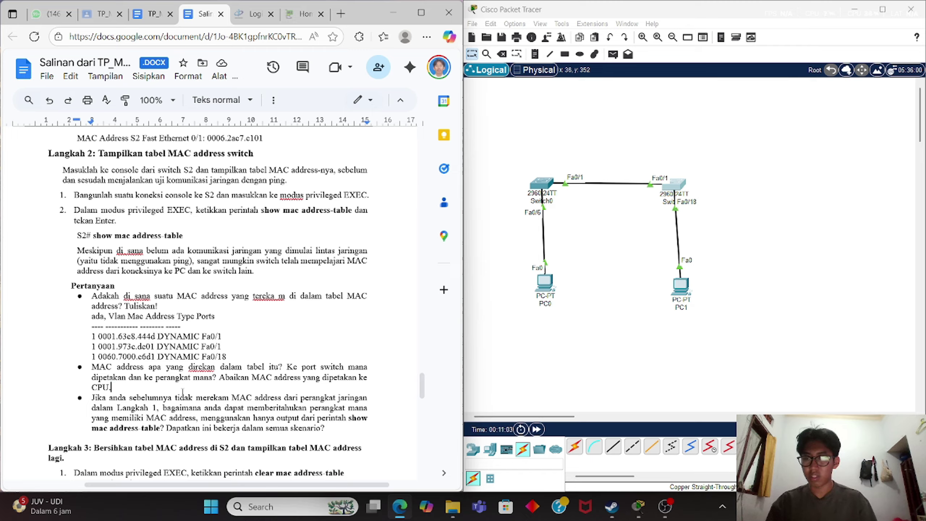
{"action": "key", "text": "Return"}
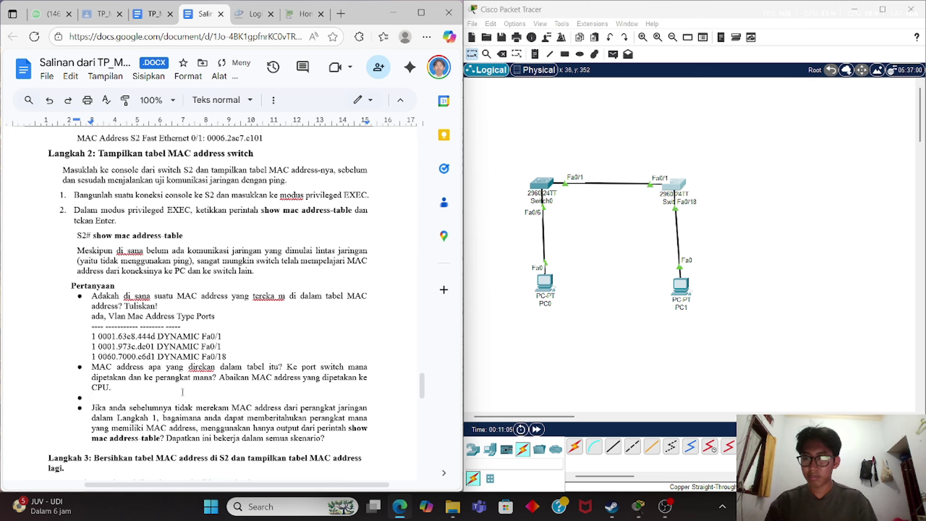
{"action": "key", "text": "BackSpace"}
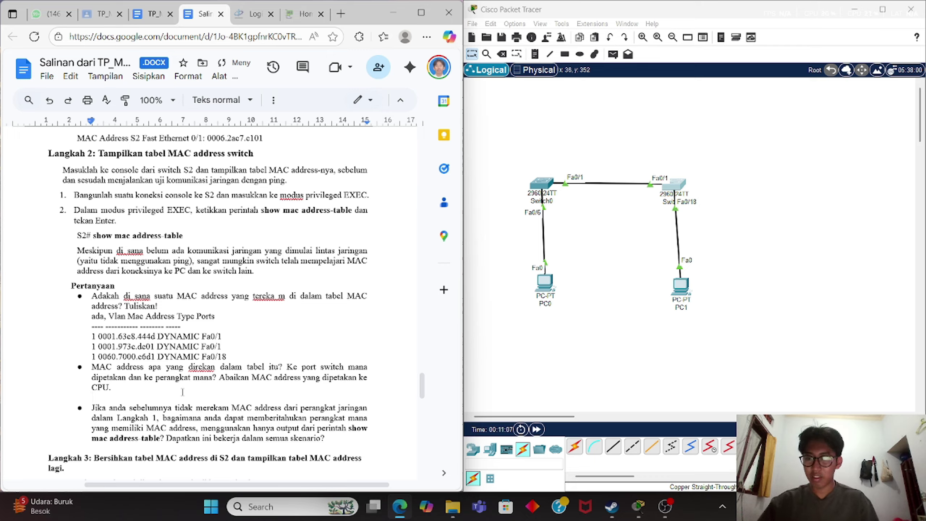
{"action": "type", "text": "Vlan Mac Address Type Ports ---- ----------- -------- ----- 1 0001.63e8.444d DYNAMIC Fa0/1 1 0001.973c.de01 DYNAMIC Fa0/1 1 0060.7000.e6d1 DYNAMIC Fa0/18"}
Delete the pasted table's header and dashes lines.
{"action": "key", "text": "Up"}
{"action": "key", "text": "Up"}
{"action": "key", "text": "Up"}
{"action": "key", "text": "Up"}
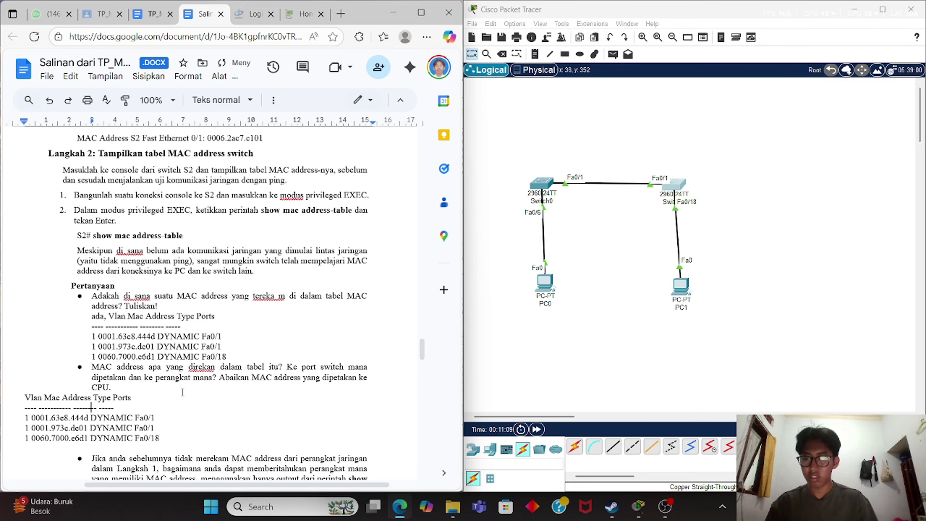
{"action": "left_click_drag", "start_coordinate": [130, 406], "coordinate": [20, 399]}
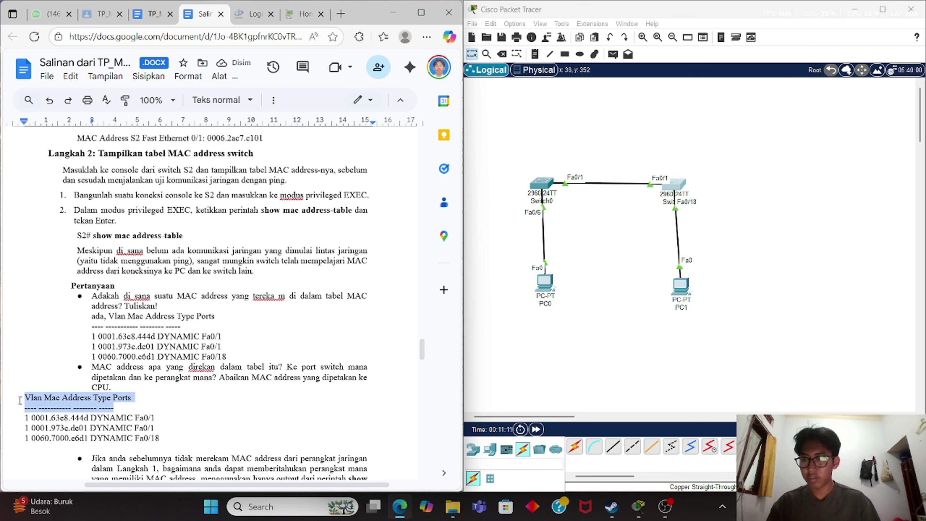
{"action": "key", "text": "BackSpace"}
{"action": "key", "text": "Delete"}
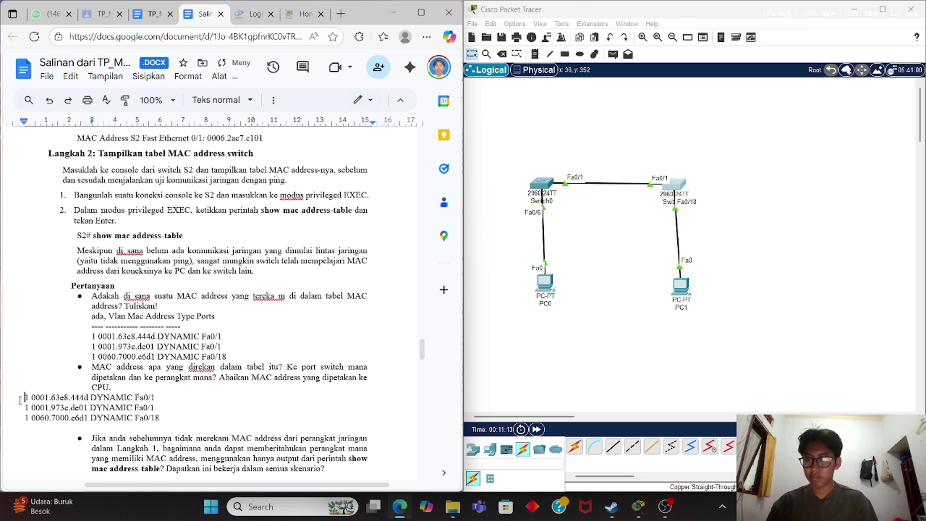
{"action": "key", "text": "BackSpace"}
Align the three MAC rows on their own lines under the second question.
{"action": "key", "text": "Return"}
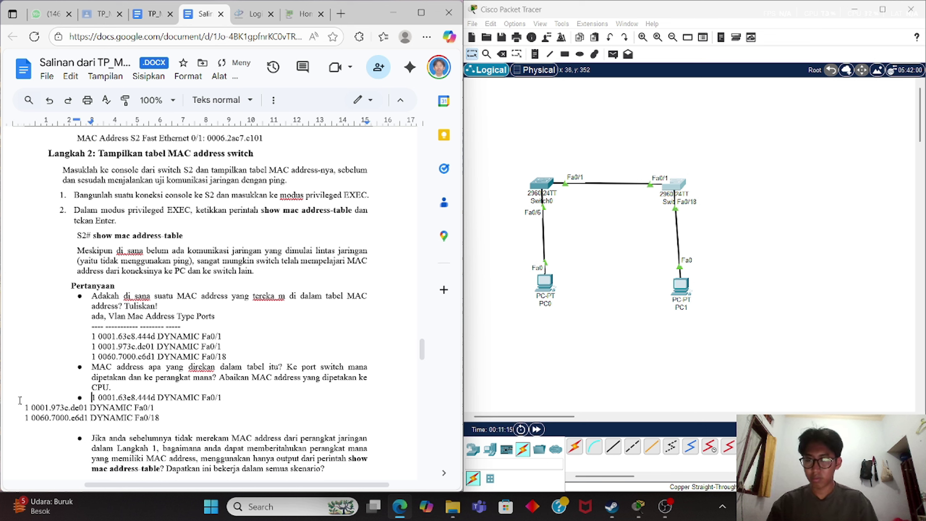
{"action": "key", "text": "Down"}
{"action": "key", "text": "Left"}
{"action": "key", "text": "Left"}
{"action": "key", "text": "Left"}
{"action": "key", "text": "Left"}
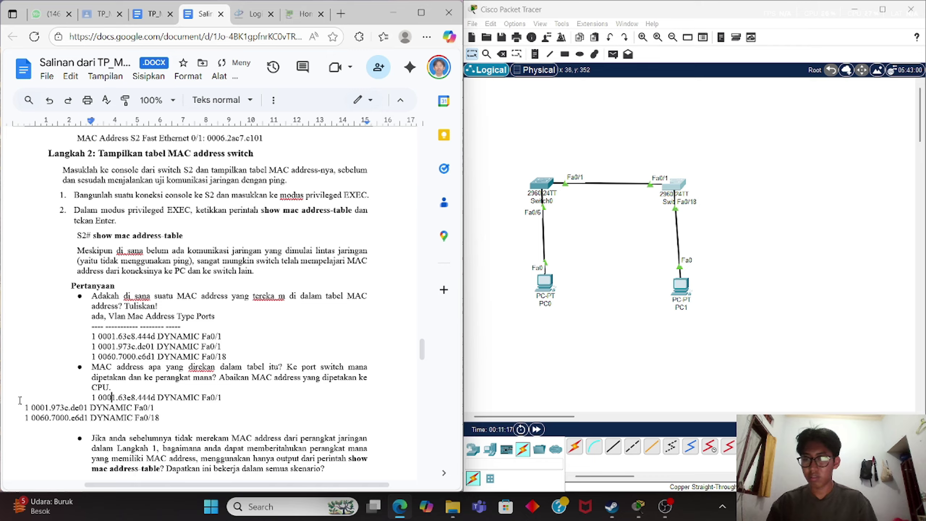
{"action": "key", "text": "Left"}
{"action": "key", "text": "Left"}
{"action": "key", "text": "Left"}
{"action": "key", "text": "Left"}
{"action": "key", "text": "Left"}
{"action": "key", "text": "Left"}
{"action": "key", "text": "Left"}
{"action": "key", "text": "Left"}
{"action": "key", "text": "Left"}
{"action": "key", "text": "Left"}
{"action": "key", "text": "Left"}
{"action": "key", "text": "Left"}
{"action": "key", "text": "Left"}
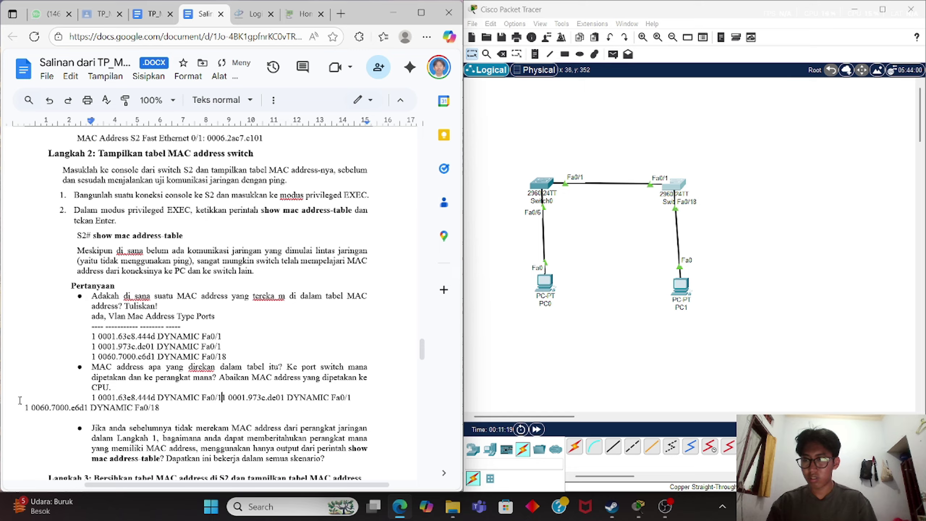
{"action": "key", "text": "BackSpace"}
{"action": "key", "text": "Return"}
{"action": "key", "text": "Down"}
{"action": "key", "text": "Left"}
{"action": "key", "text": "Left"}
{"action": "key", "text": "Left"}
{"action": "key", "text": "Left"}
{"action": "key", "text": "Left"}
{"action": "key", "text": "Left"}
{"action": "key", "text": "Left"}
{"action": "key", "text": "Left"}
{"action": "key", "text": "Left"}
{"action": "key", "text": "Left"}
{"action": "key", "text": "Left"}
{"action": "key", "text": "Left"}
{"action": "key", "text": "Left"}
{"action": "key", "text": "Left"}
{"action": "key", "text": "Left"}
{"action": "key", "text": "Left"}
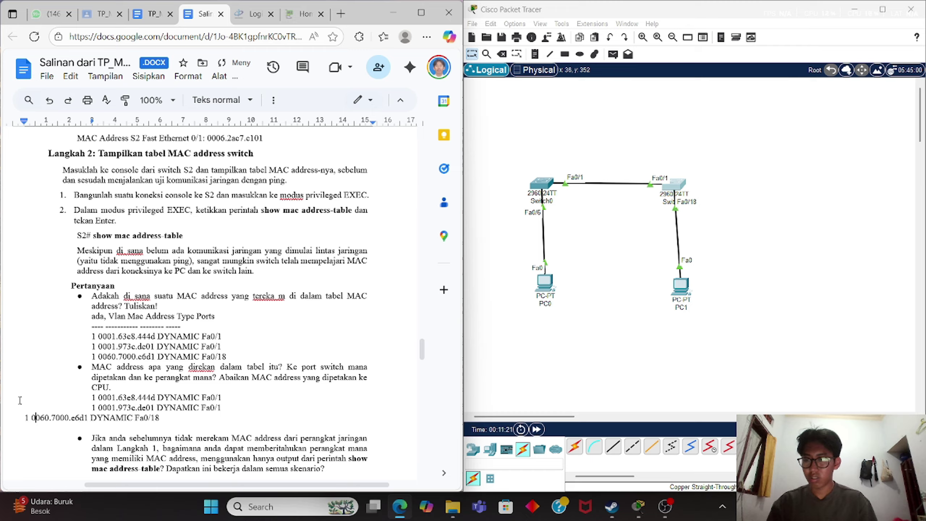
{"action": "key", "text": "BackSpace"}
{"action": "key", "text": "Return"}
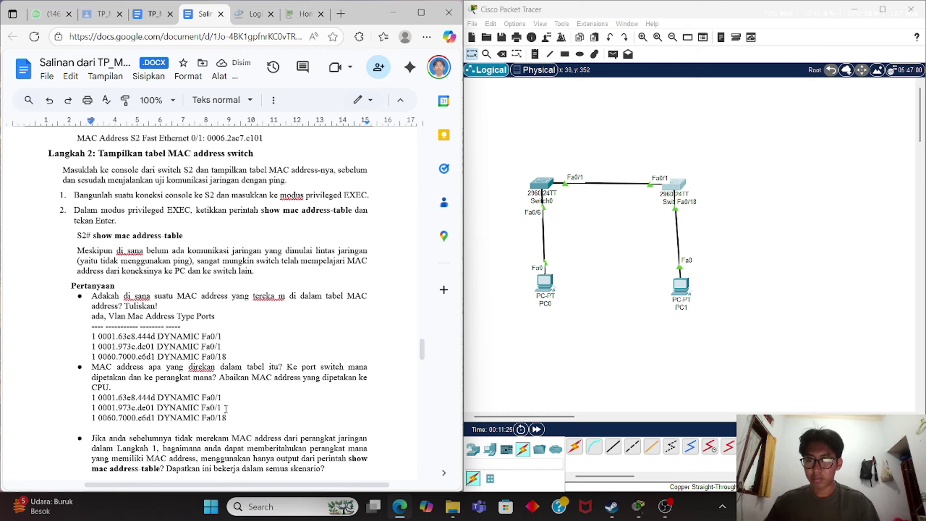
Label the first two MAC rows with 'pc A/S1'.
{"action": "left_click", "coordinate": [241, 397]}
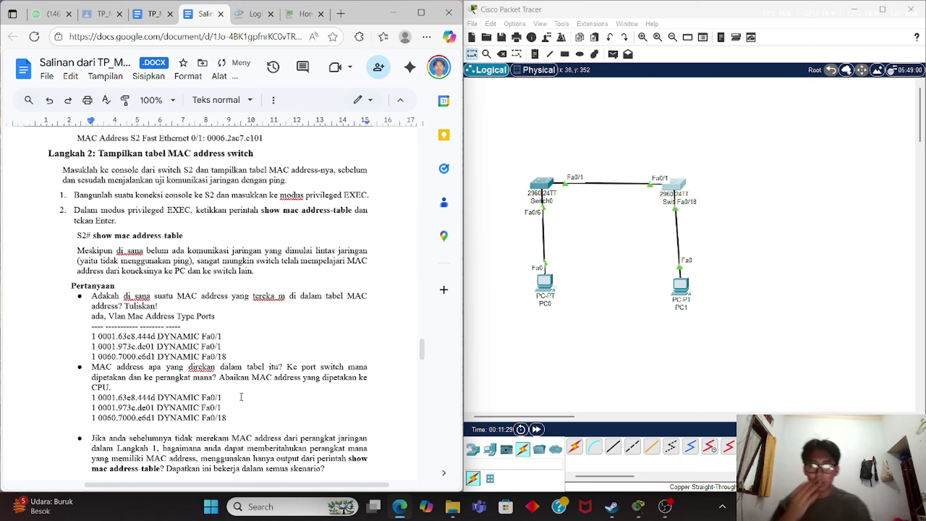
{"action": "type", "text": "P"}
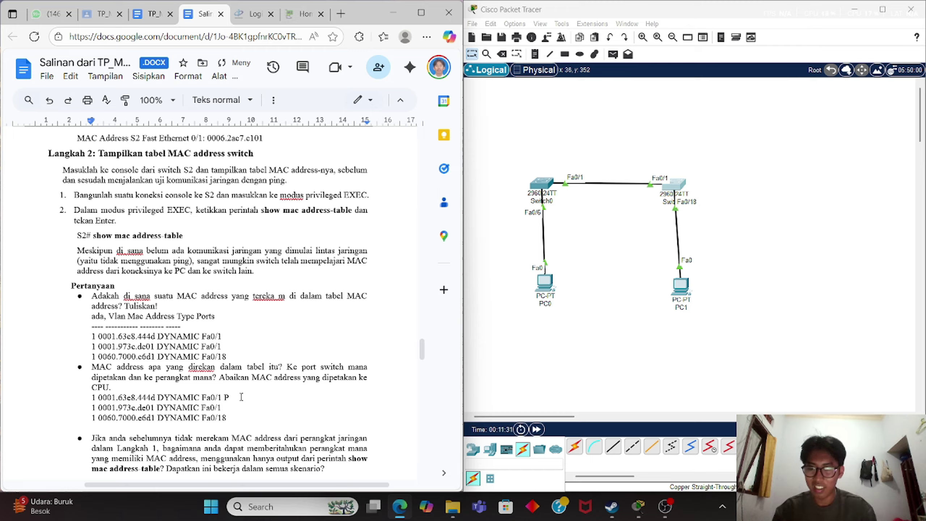
{"action": "key", "text": "BackSpace"}
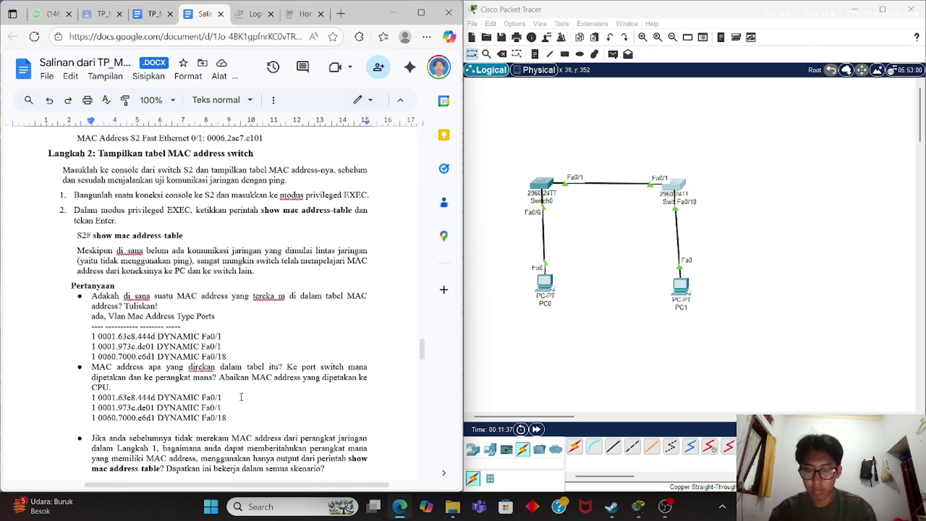
{"action": "type", "text": "pcA"}
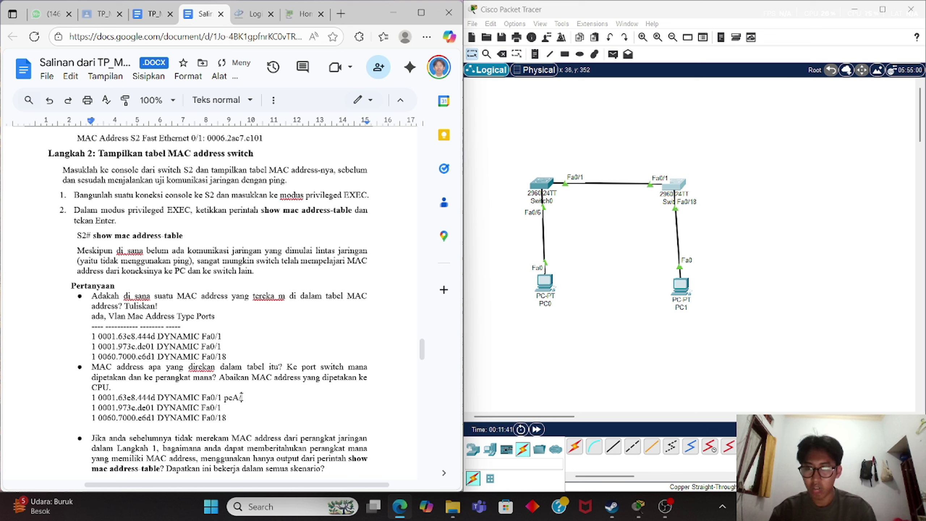
{"action": "type", "text": "S1"}
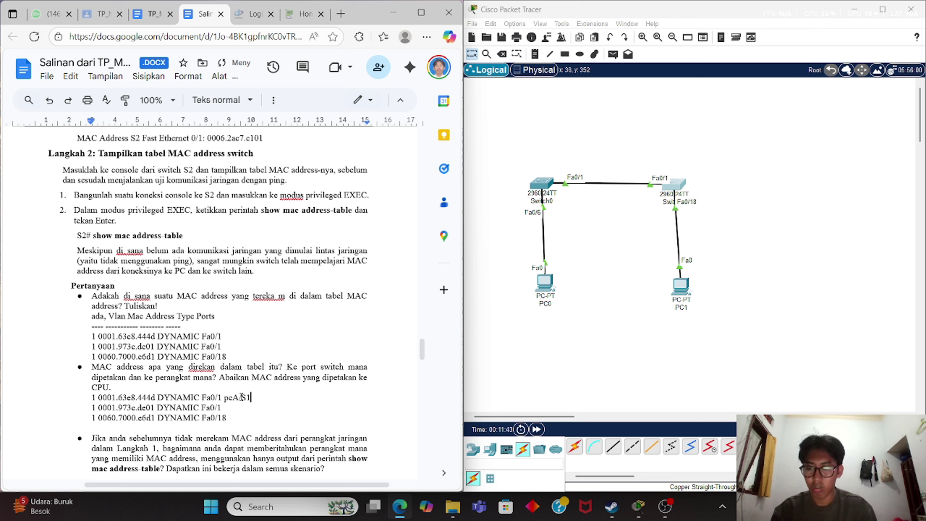
{"action": "type", "text": " pc"}
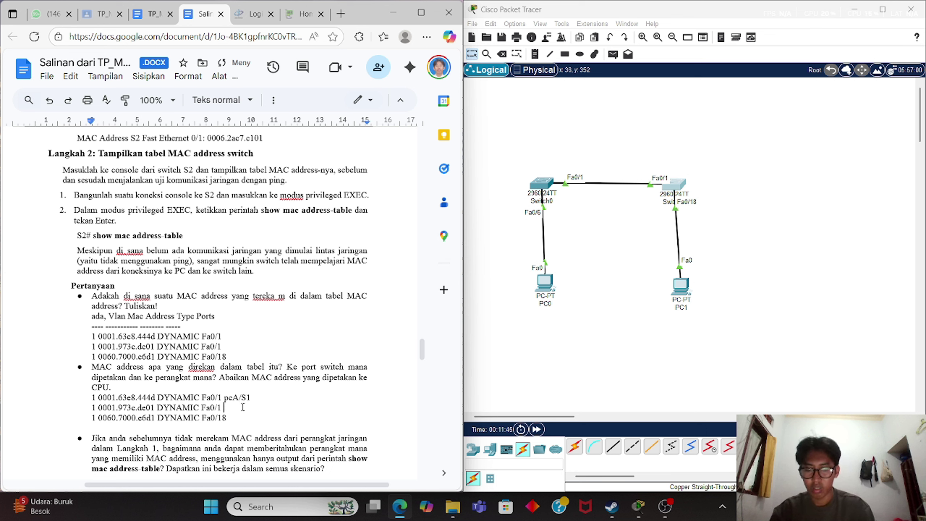
{"action": "type", "text": "A"}
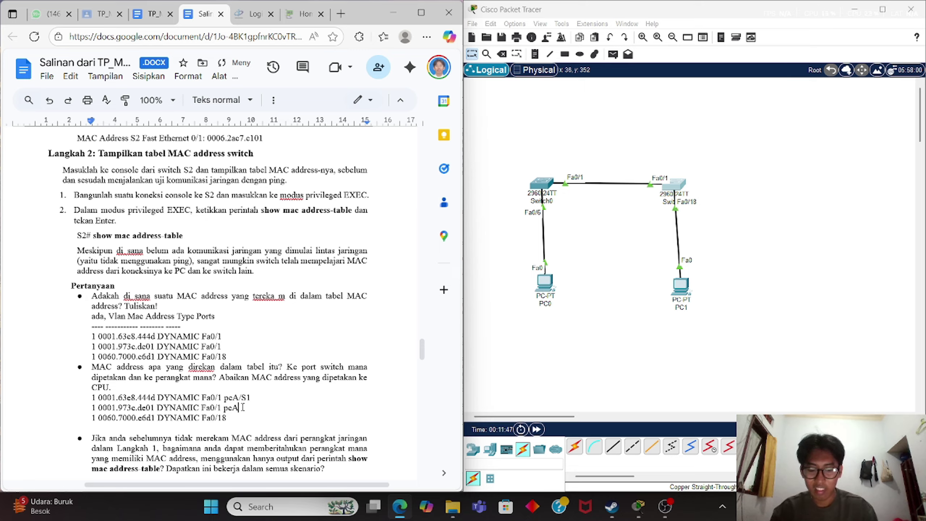
{"action": "type", "text": "/"}
{"action": "type", "text": "S1"}
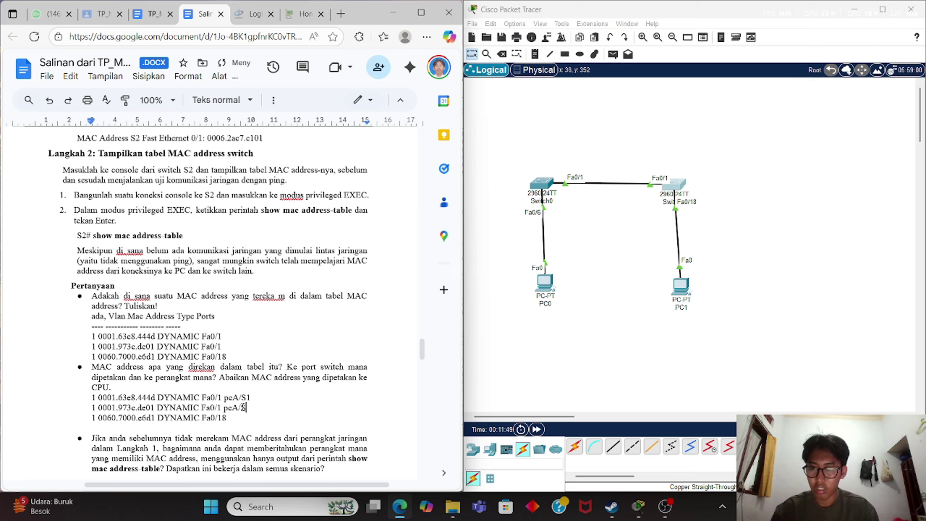
Label the third MAC row 'Pc B' and fix the spacing in the device labels.
{"action": "left_click", "coordinate": [237, 421]}
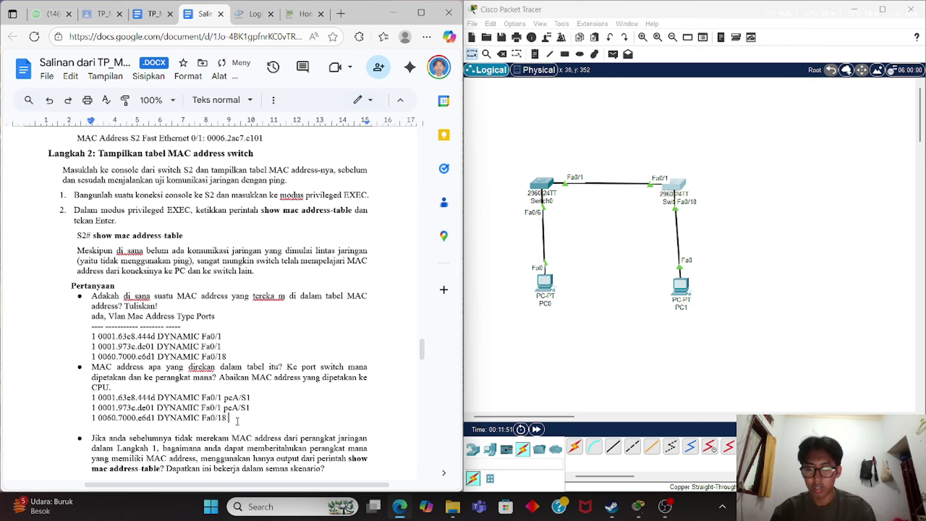
{"action": "type", "text": "Pc"}
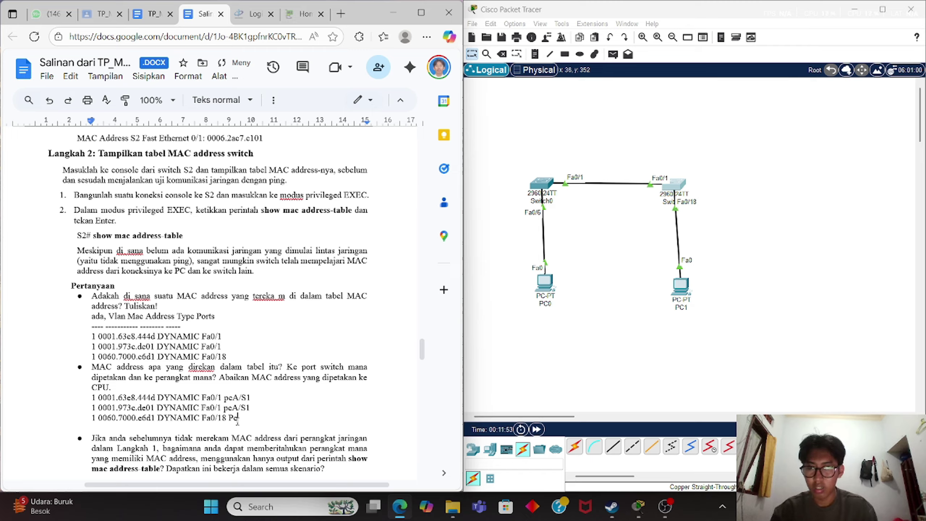
{"action": "type", "text": "B"}
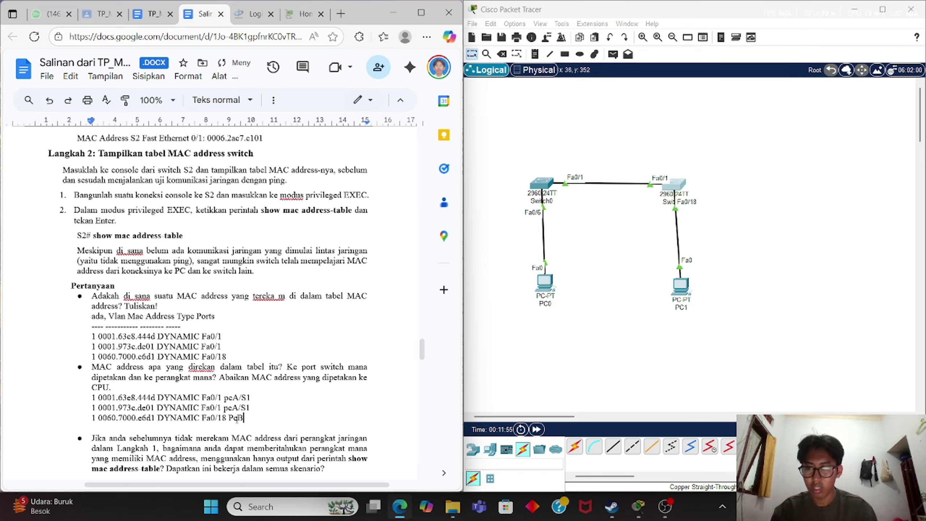
{"action": "left_click", "coordinate": [238, 419]}
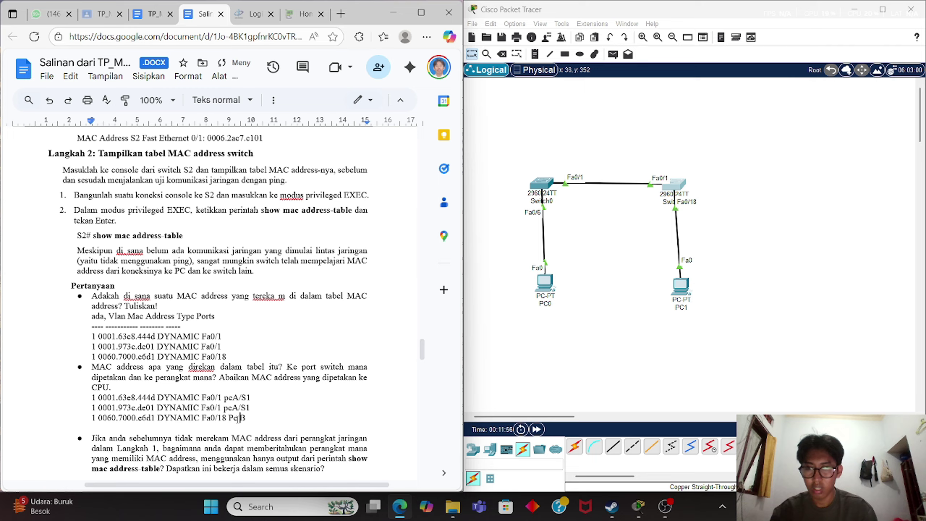
{"action": "left_click", "coordinate": [232, 408]}
{"action": "key", "text": "Up"}
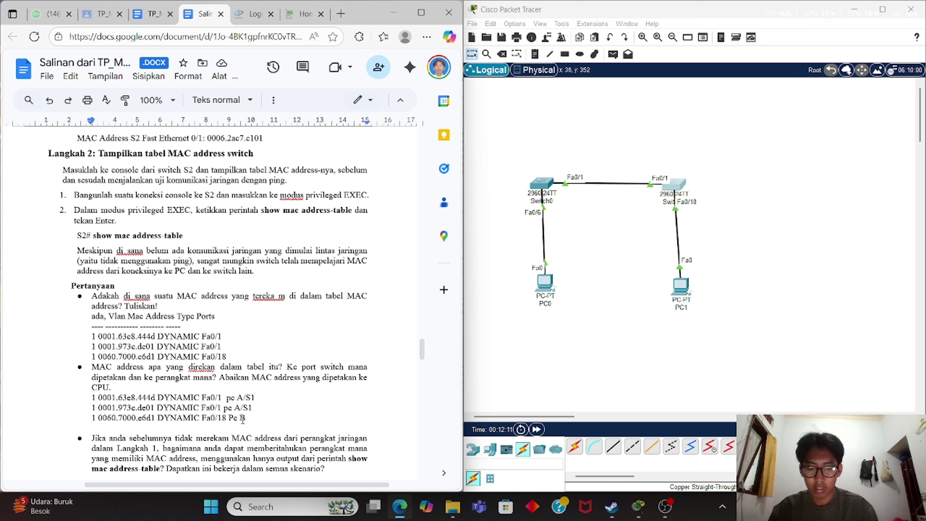
Insert a dash before the first two rows' device labels.
{"action": "type", "text": "-"}
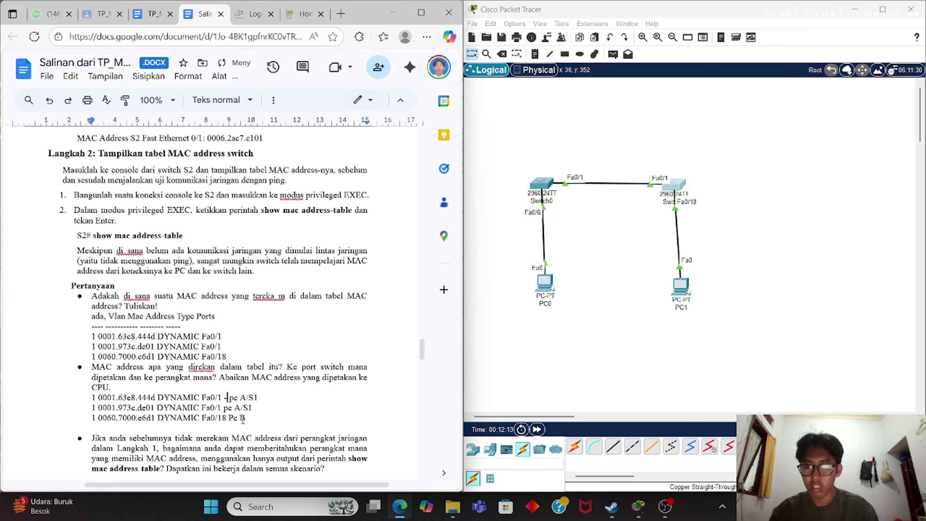
{"action": "left_click", "coordinate": [224, 407]}
{"action": "type", "text": "-"}
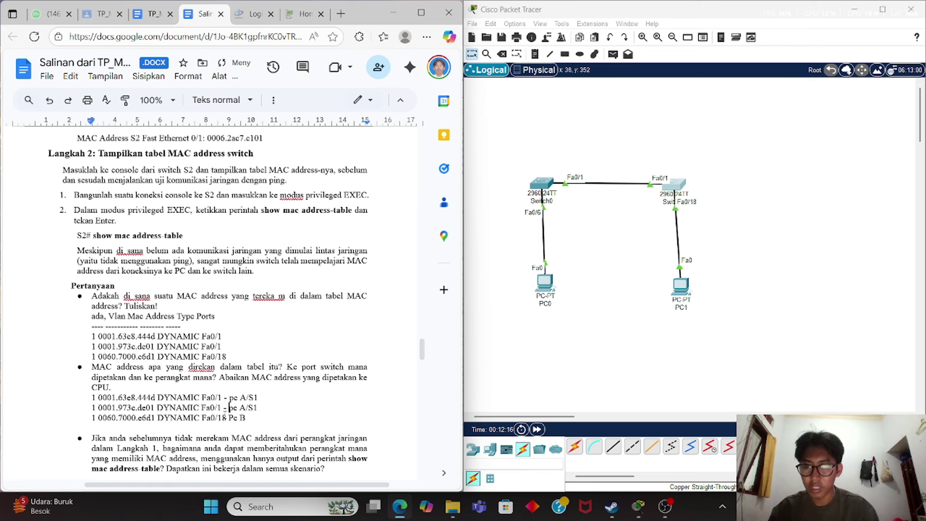
{"action": "left_click", "coordinate": [239, 418]}
Dash the 'Pc B' label, delete the first answer's header lines and the blank line after Pc B.
{"action": "type", "text": "-"}
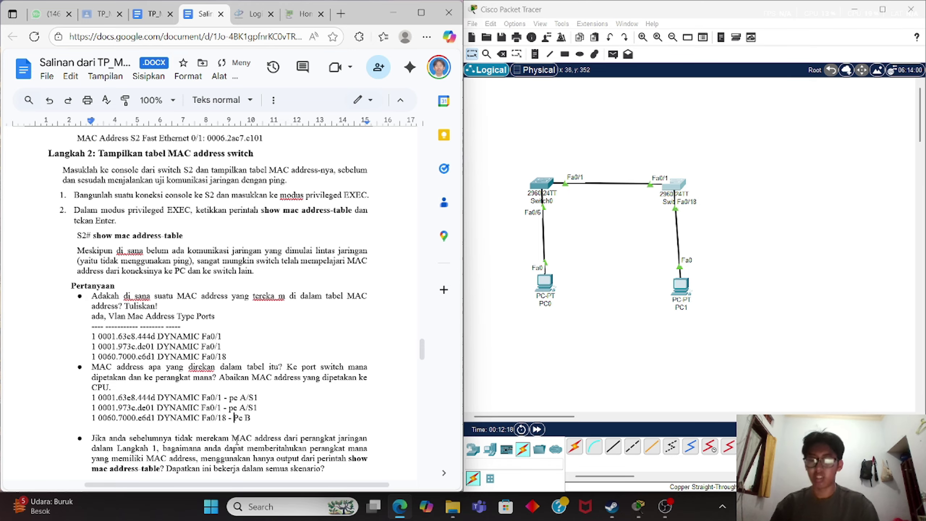
{"action": "left_click", "coordinate": [284, 429]}
{"action": "scroll", "coordinate": [283, 429], "scroll_direction": "down", "scroll_amount": 1}
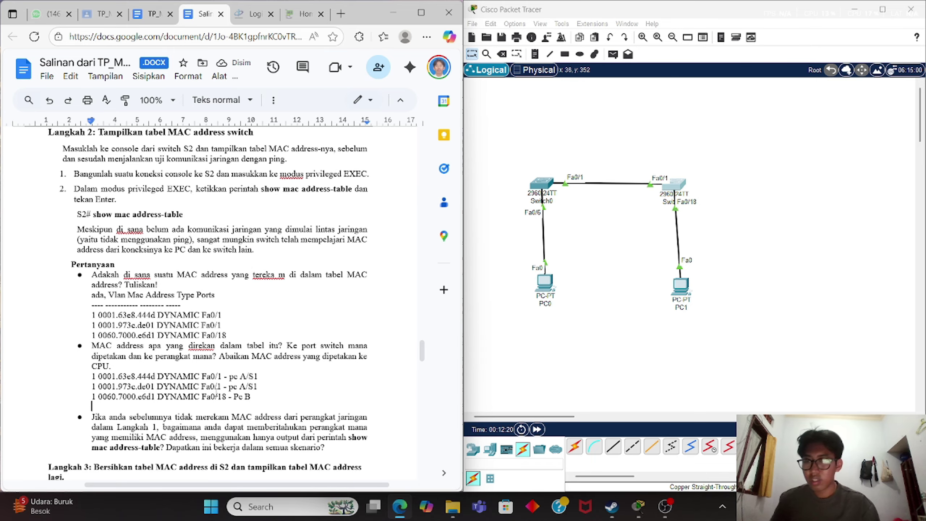
{"action": "left_click_drag", "start_coordinate": [185, 304], "coordinate": [108, 294]}
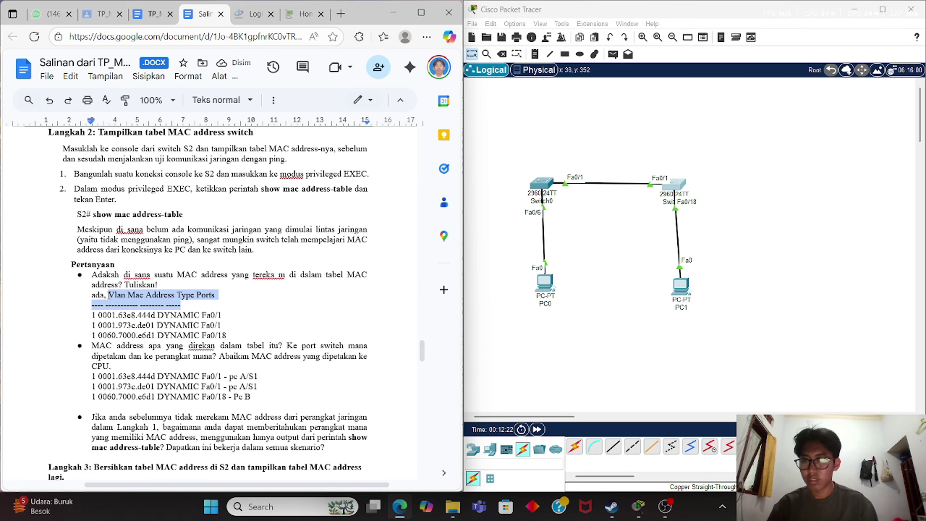
{"action": "key", "text": "BackSpace"}
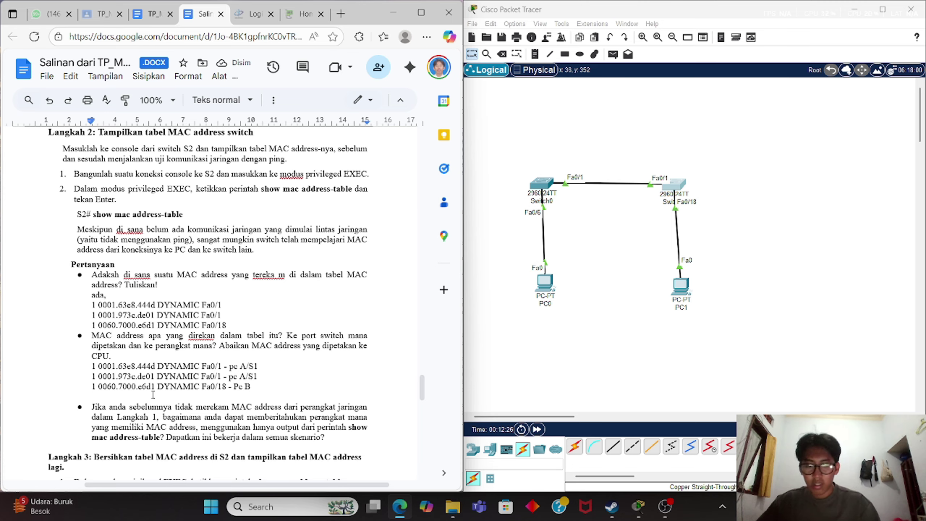
{"action": "key", "text": "BackSpace"}
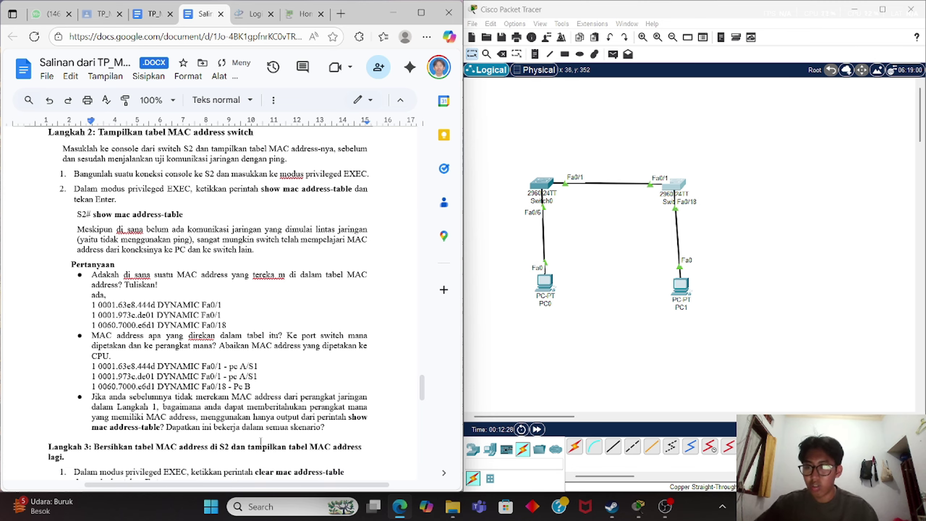
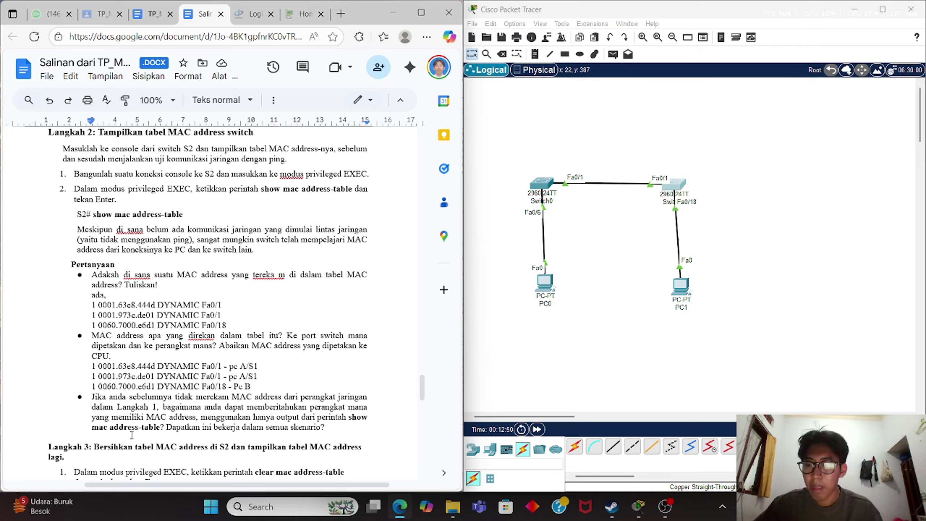
Add the unbulleted answer 'melihat dari portnya, tidak (jika dalam skala besar).' below the last Langkah 2 question.
{"action": "left_click", "coordinate": [329, 428]}
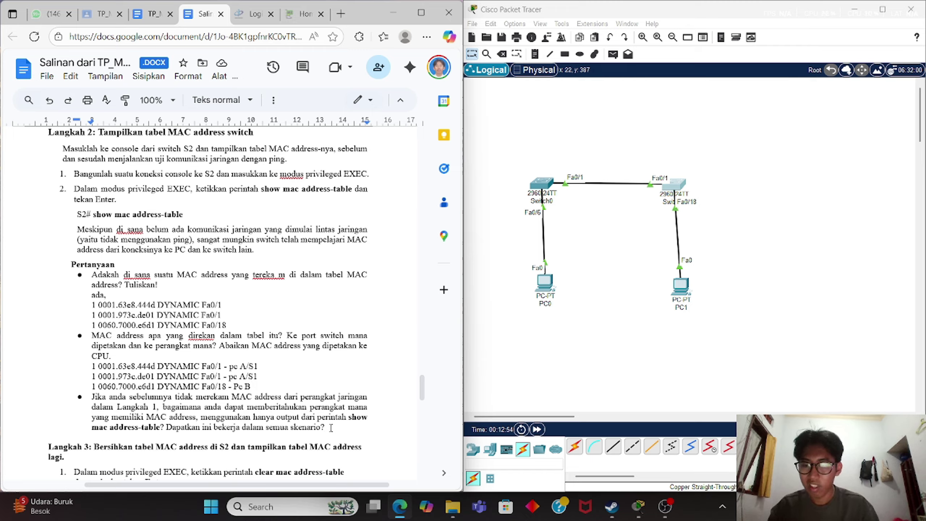
{"action": "key", "text": "Return"}
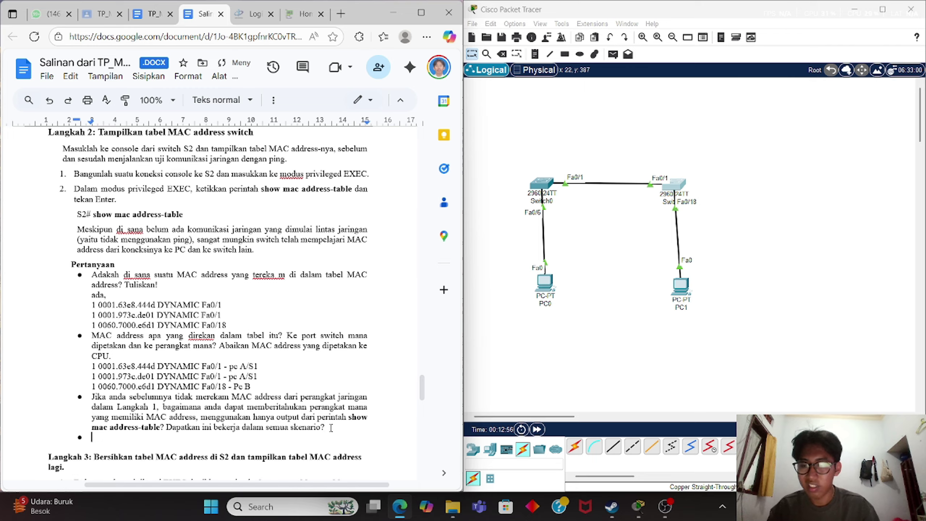
{"action": "key", "text": "BackSpace"}
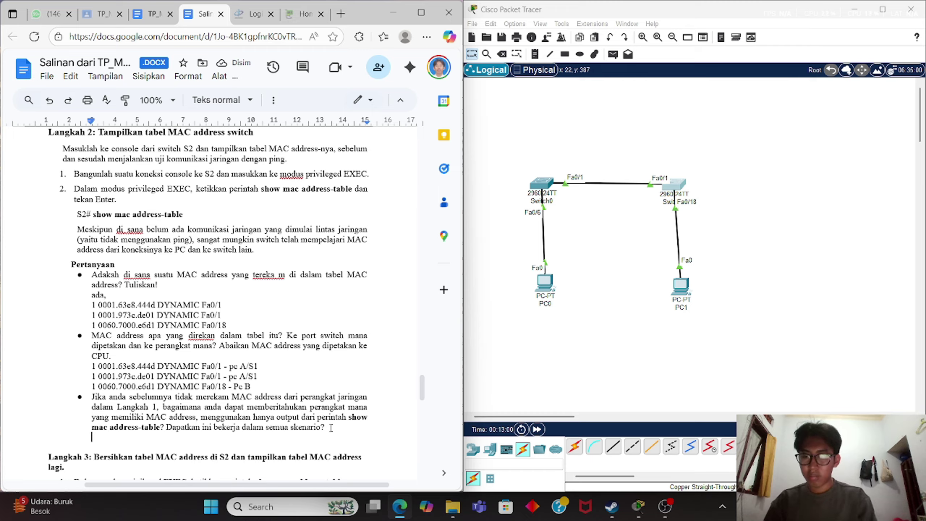
{"action": "type", "text": "meli"}
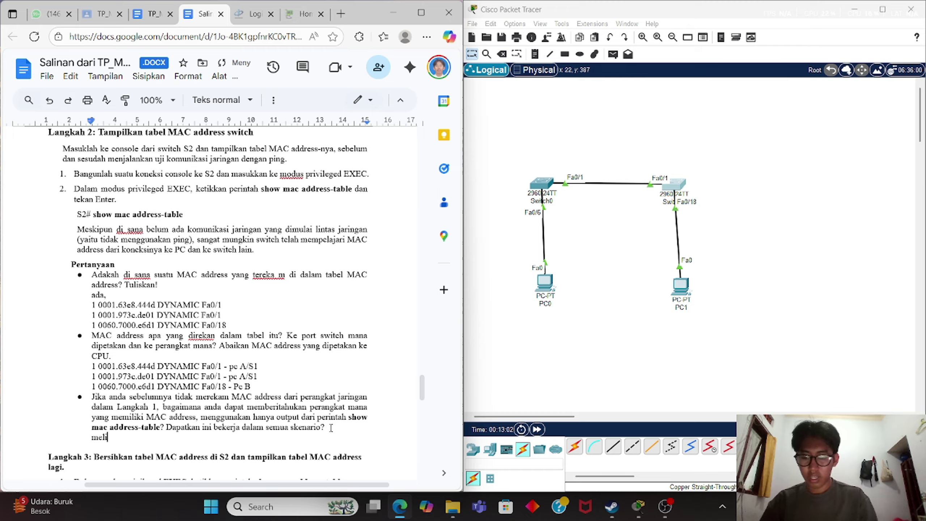
{"action": "type", "text": "hat dari "}
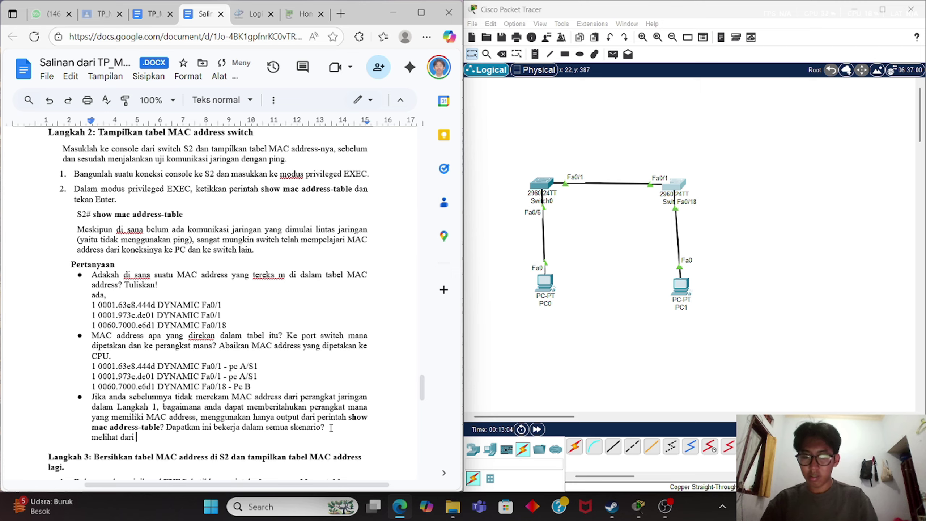
{"action": "type", "text": "portnya"}
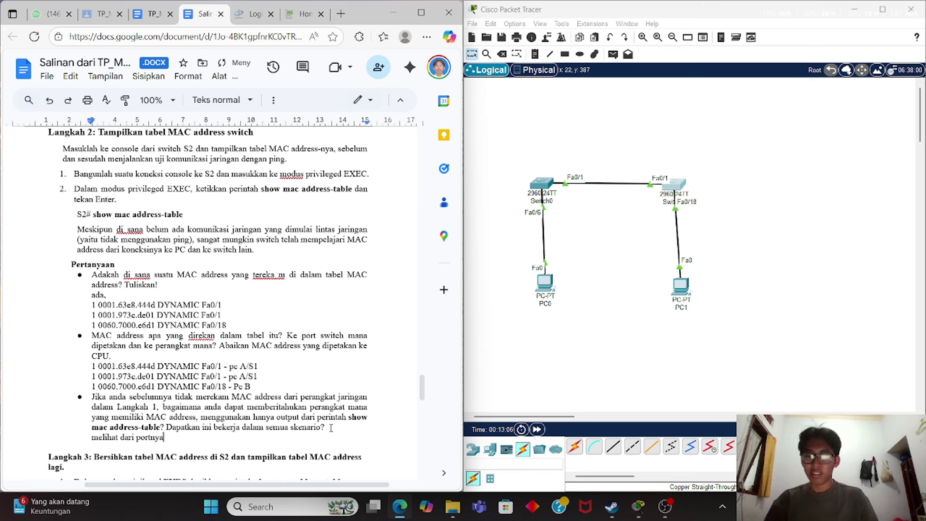
{"action": "type", "text": "."}
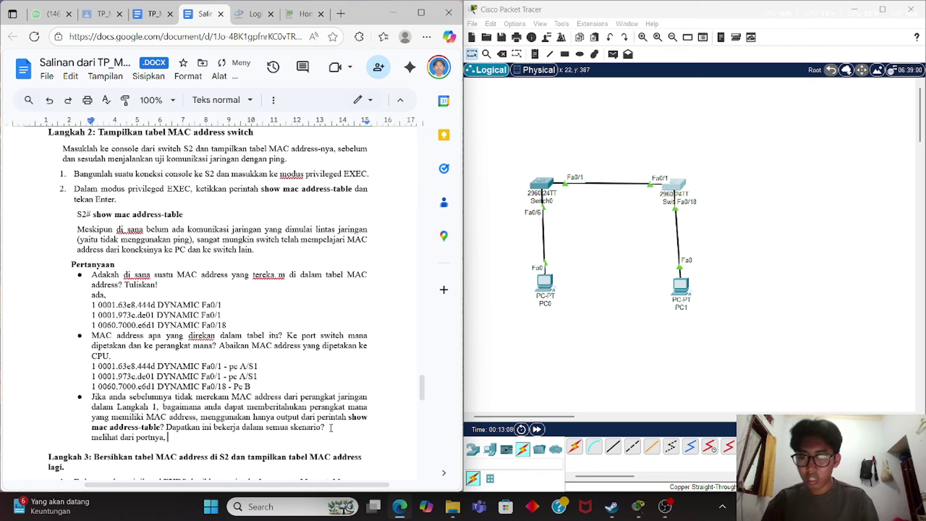
{"action": "type", "text": " tidak"}
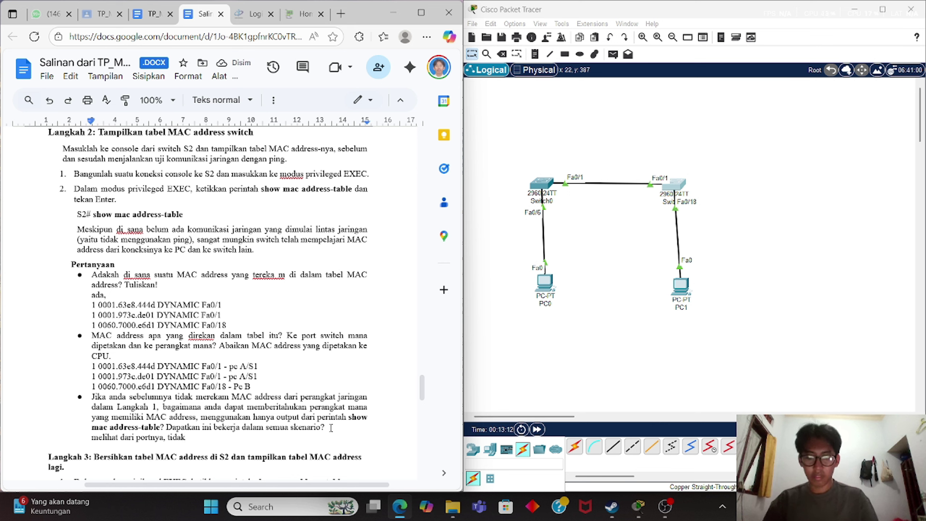
{"action": "type", "text": " (j"}
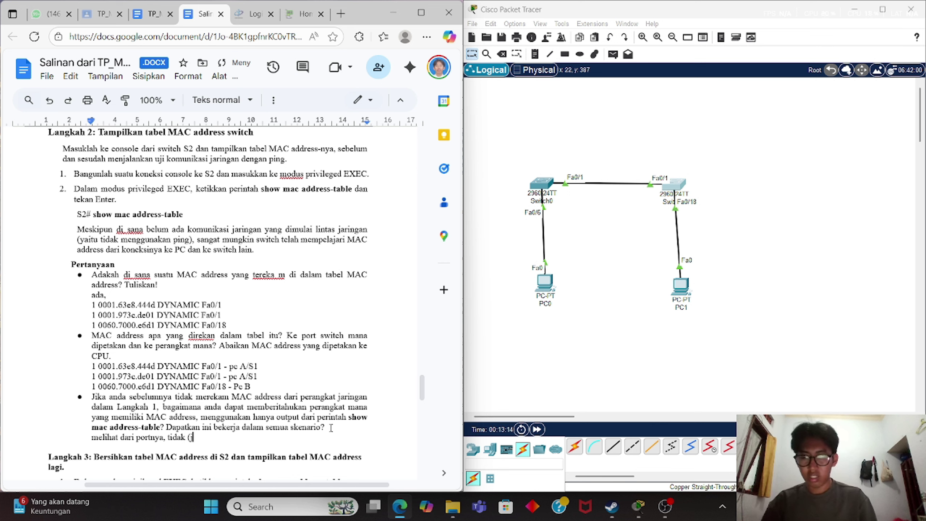
{"action": "type", "text": "ika dalam"}
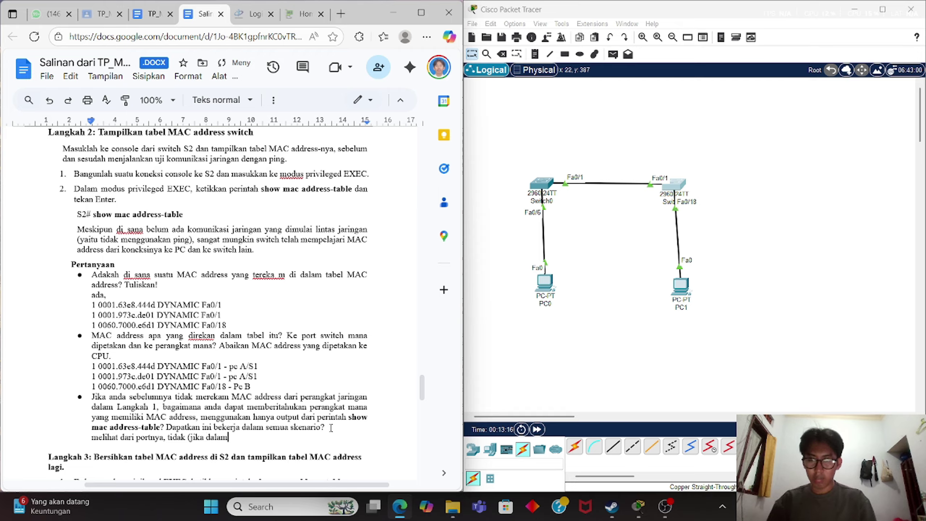
{"action": "type", "text": " skala be"}
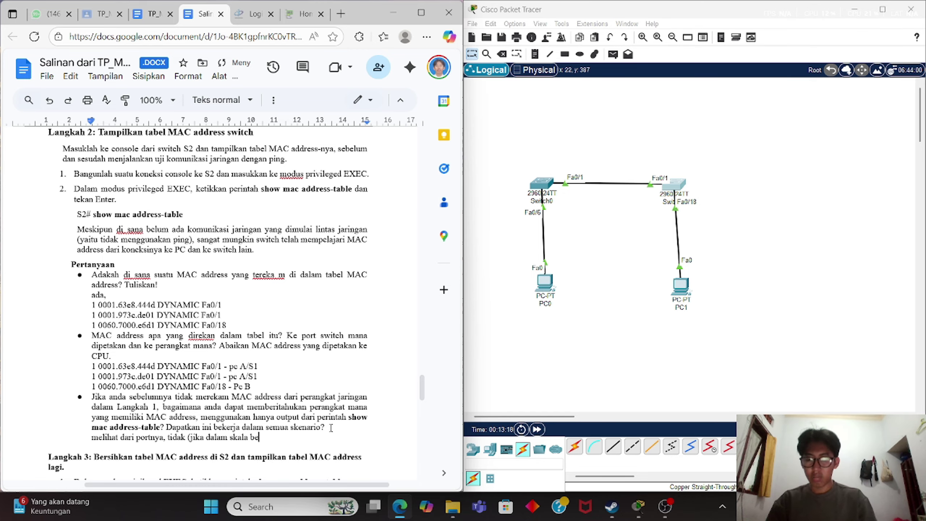
{"action": "type", "text": "sar"}
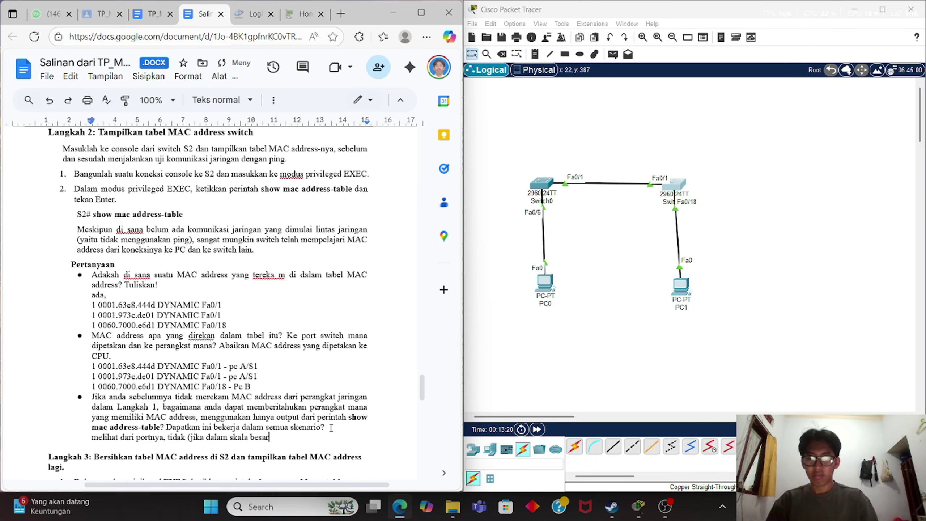
{"action": "type", "text": ")."}
{"action": "scroll", "coordinate": [331, 427], "scroll_direction": "down", "scroll_amount": 6}
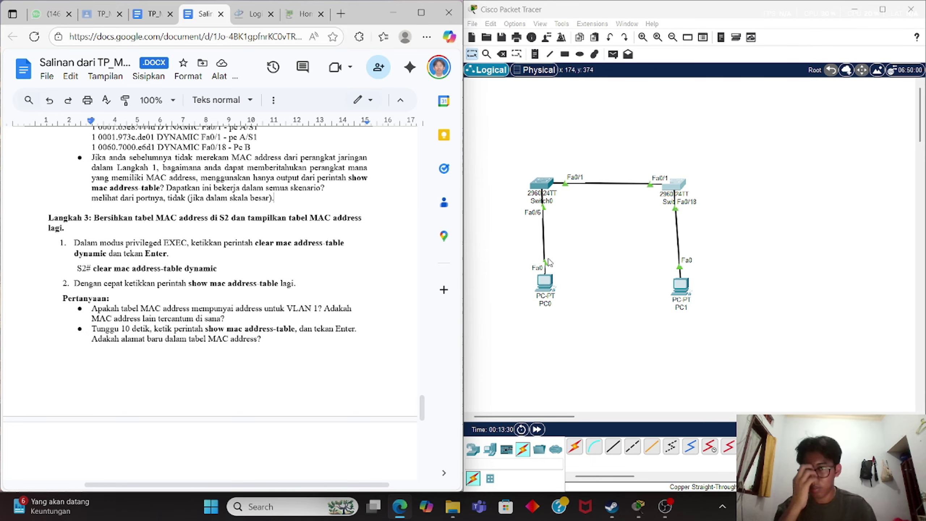
Clear Switch1's MAC address table and redisplay it, now listing only 0001.973c.de01 on Fa0/1.
{"action": "left_click", "coordinate": [670, 185]}
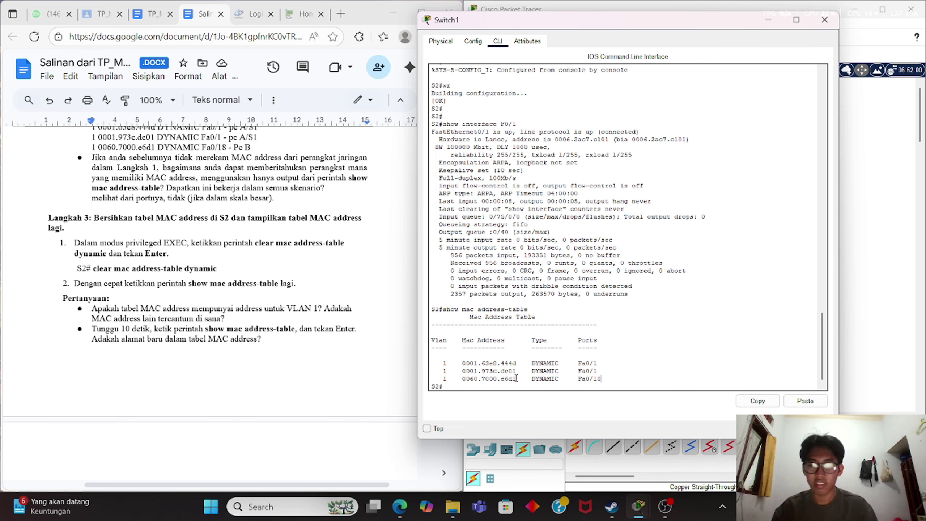
{"action": "key", "text": "Return"}
{"action": "key", "text": "Return"}
{"action": "type", "text": "clear"}
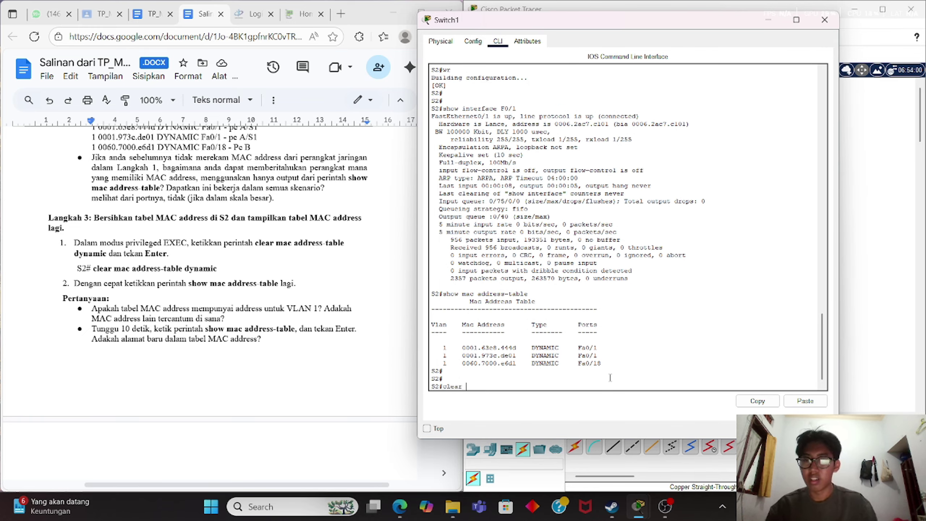
{"action": "type", "text": " mac adres"}
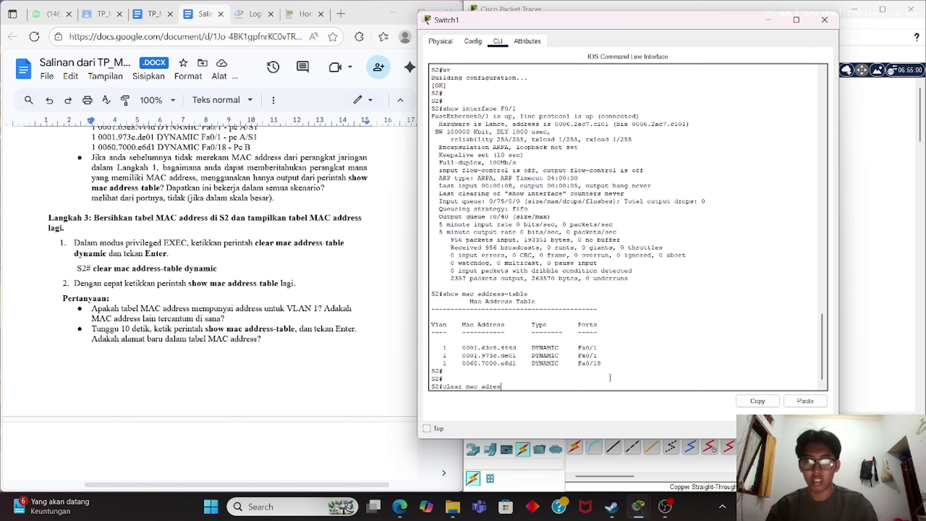
{"action": "type", "text": "s"}
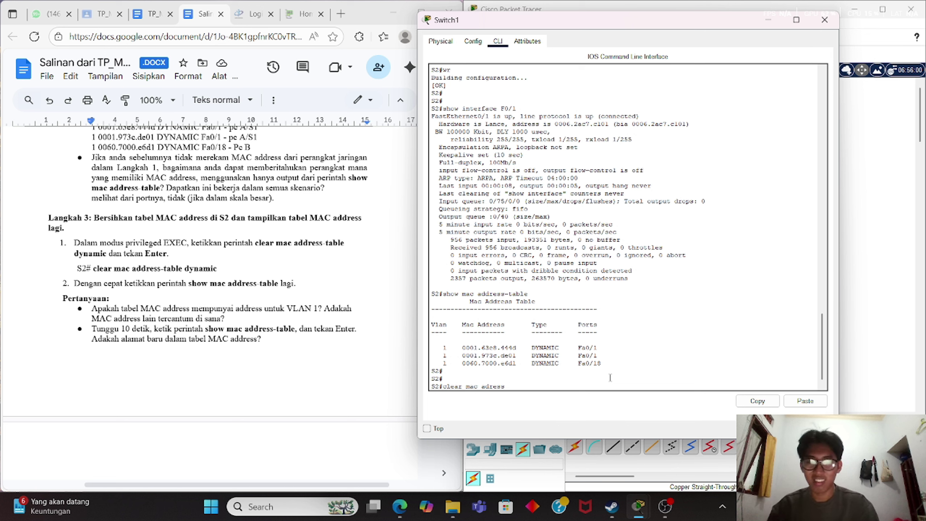
{"action": "type", "text": "-ta"}
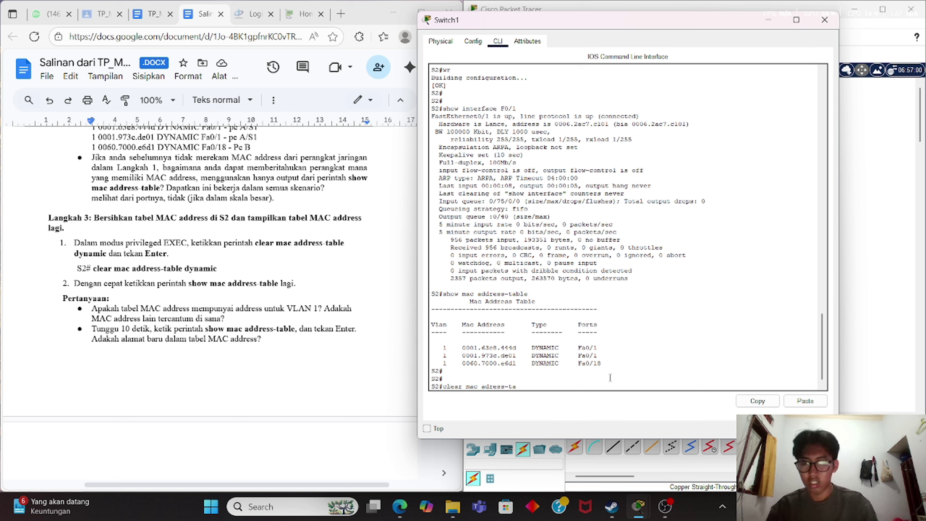
{"action": "type", "text": "ble"}
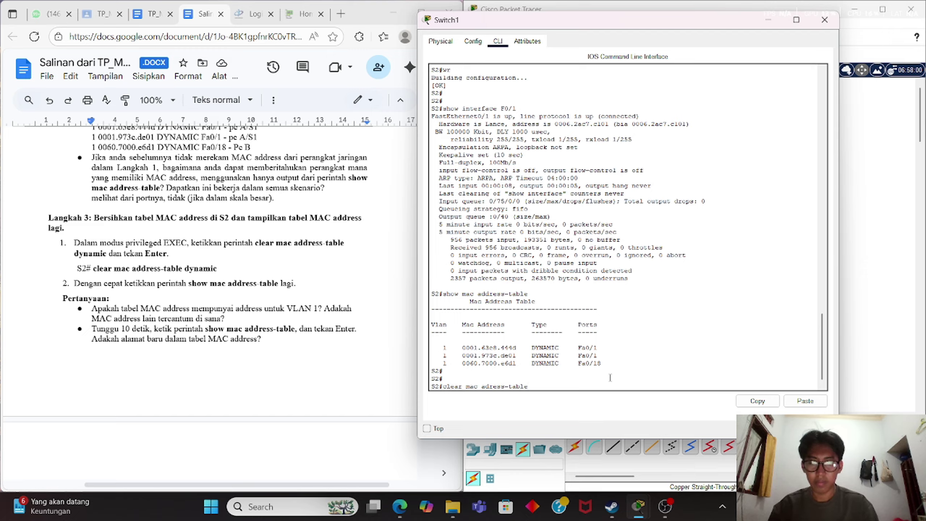
{"action": "key", "text": "Return"}
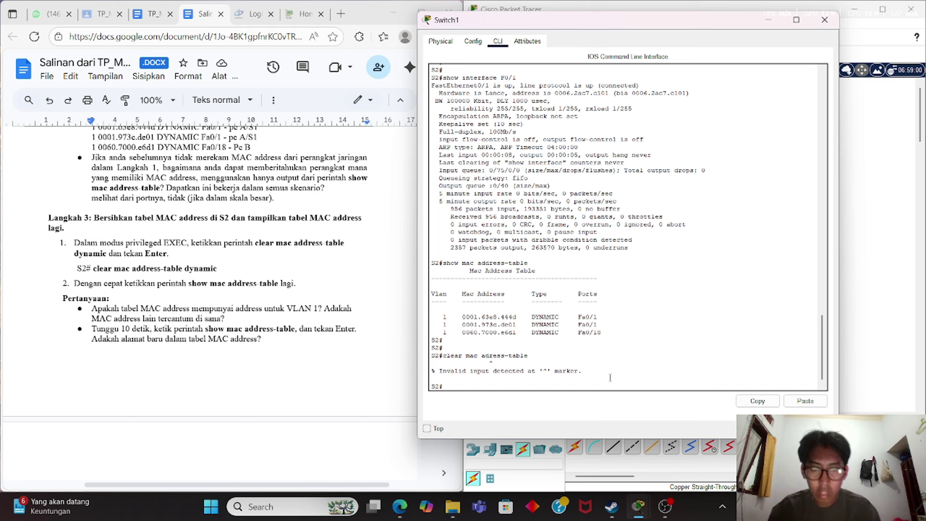
{"action": "type", "text": "s"}
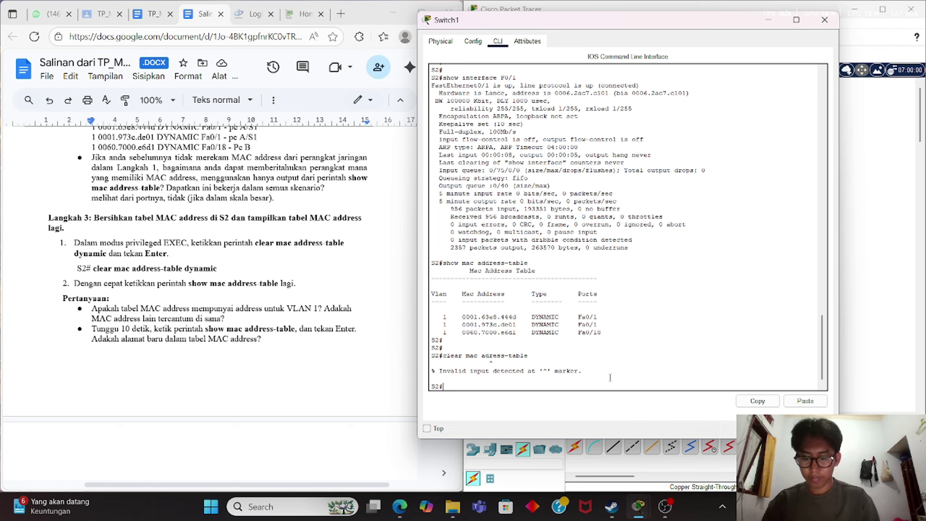
{"action": "type", "text": "clear"}
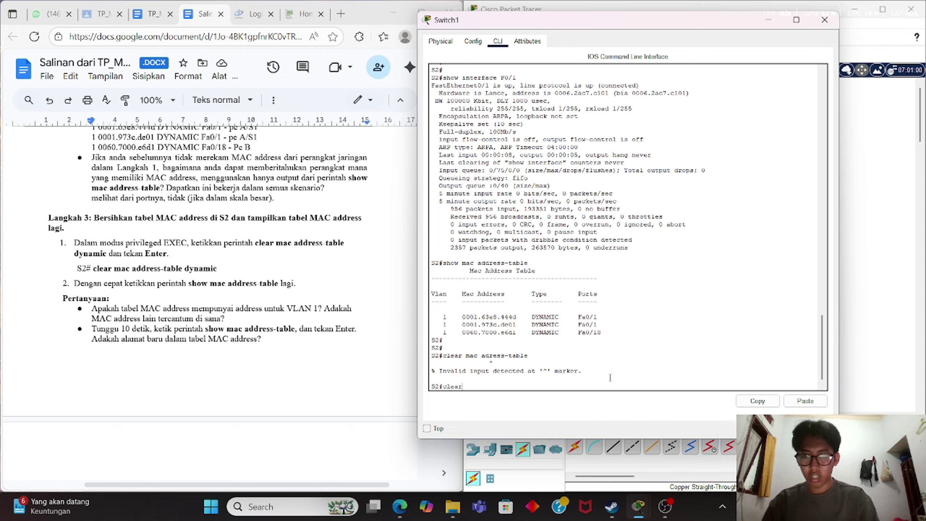
{"action": "type", "text": "e"}
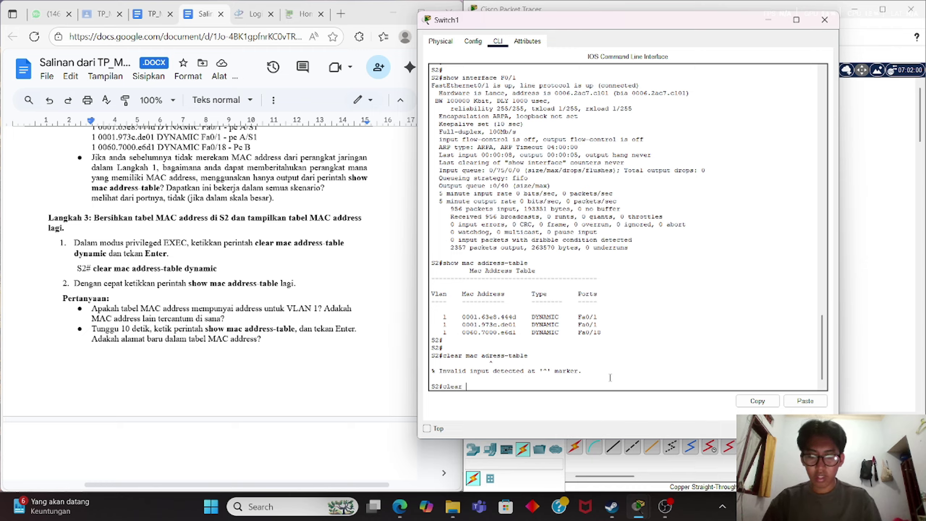
{"action": "type", "text": "mac ad"}
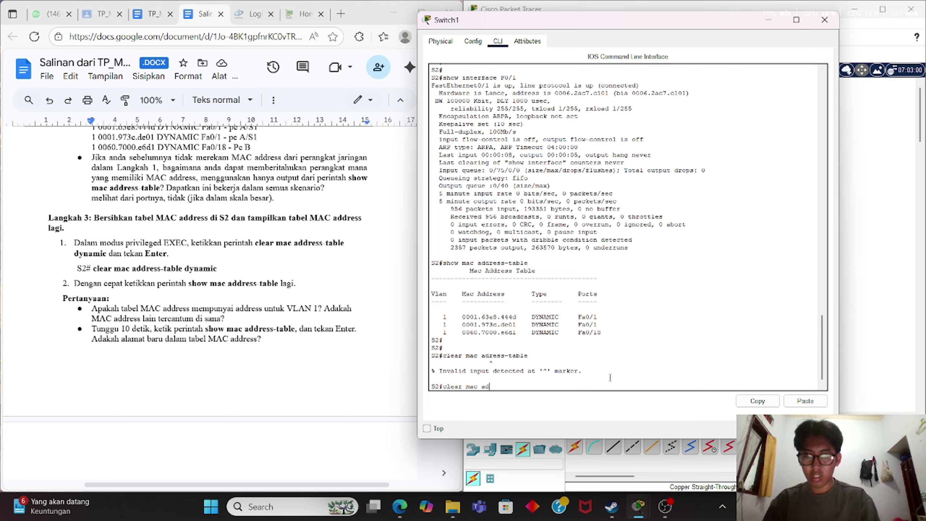
{"action": "type", "text": "dress"}
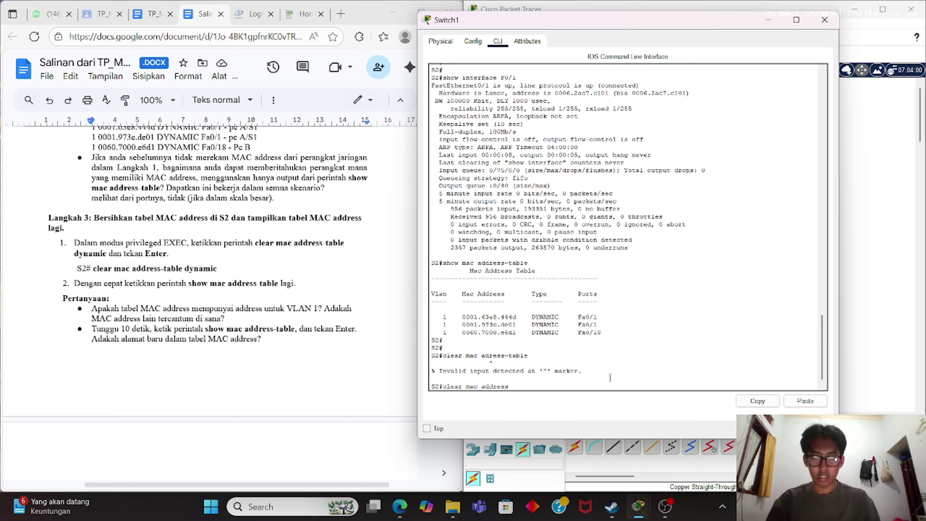
{"action": "type", "text": "-tab"}
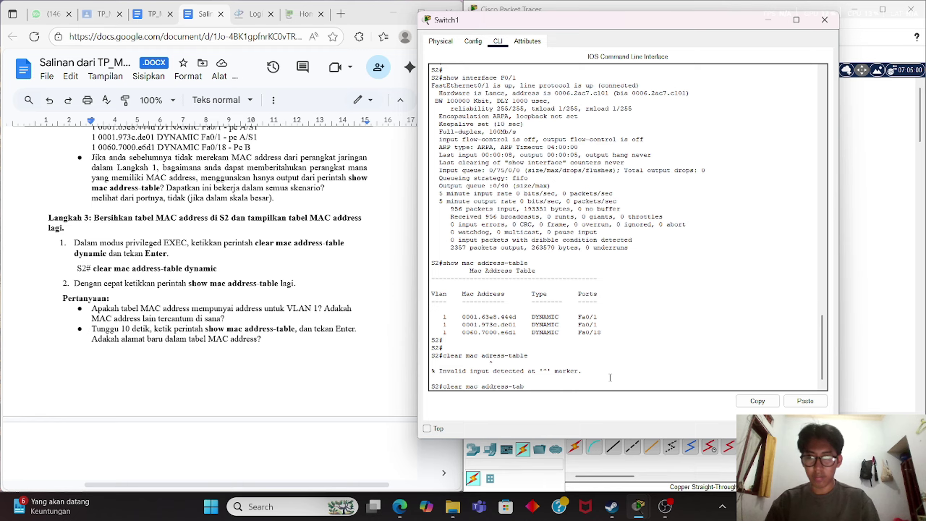
{"action": "type", "text": "le"}
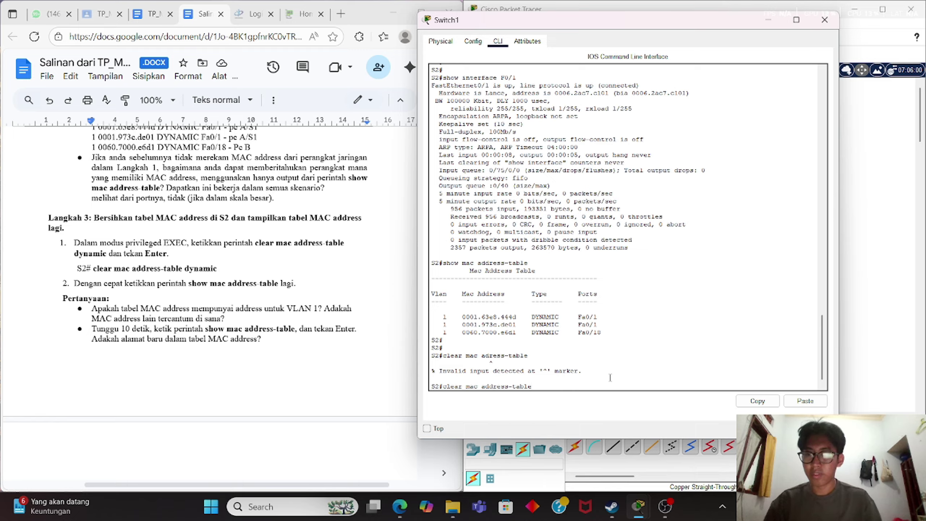
{"action": "key", "text": "Return"}
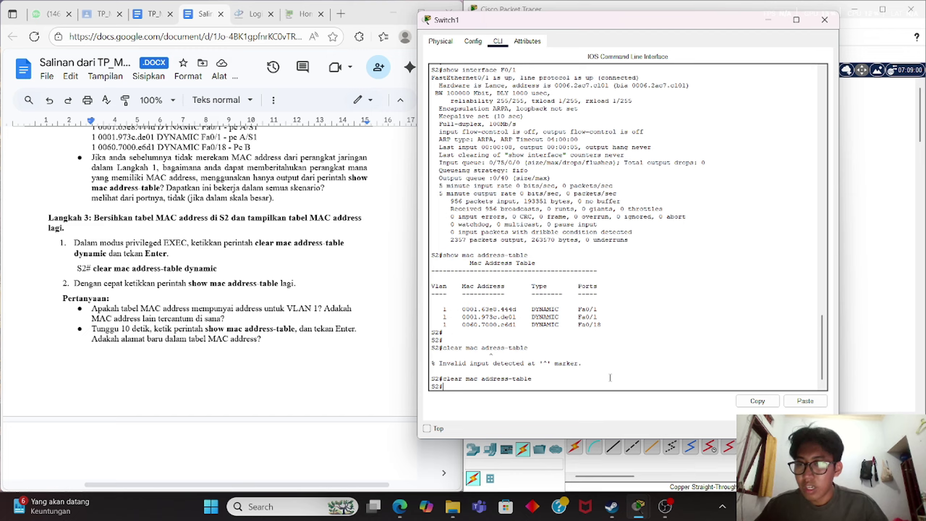
{"action": "type", "text": "sho"}
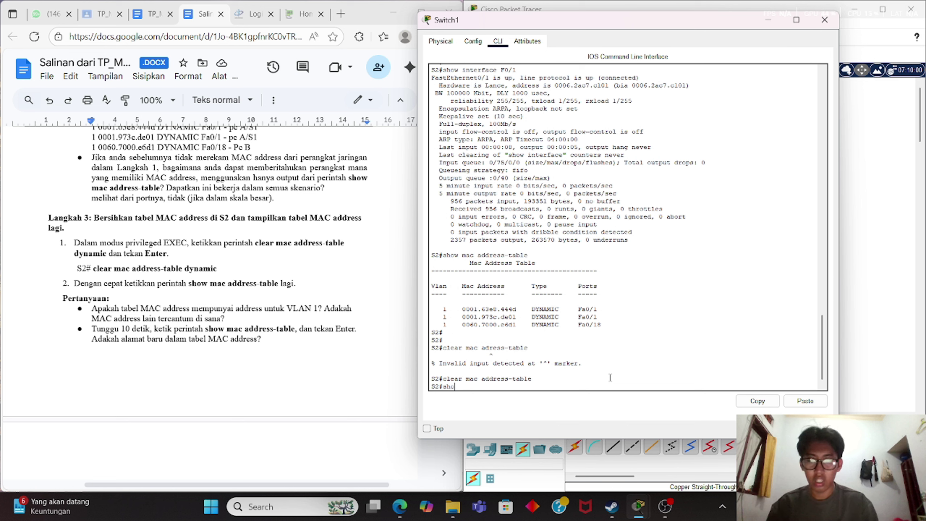
{"action": "type", "text": "w mac add"}
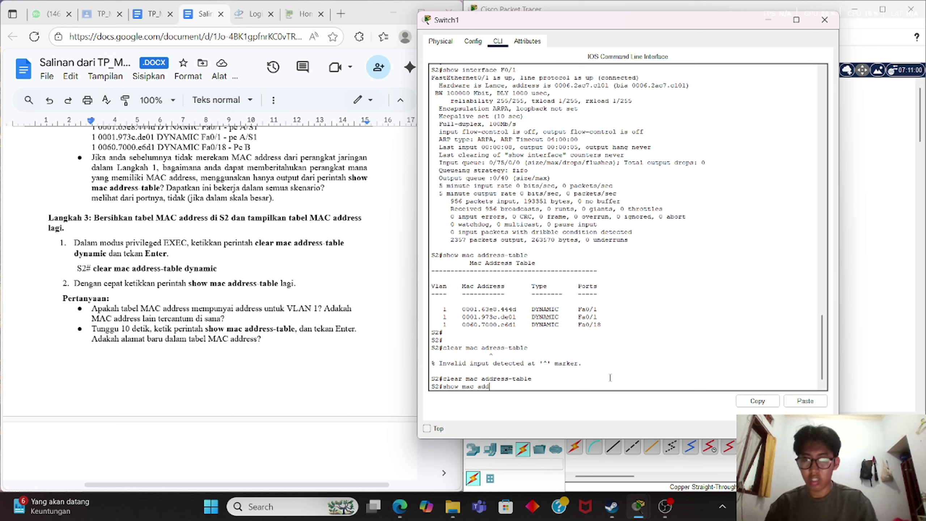
{"action": "type", "text": "ress-"}
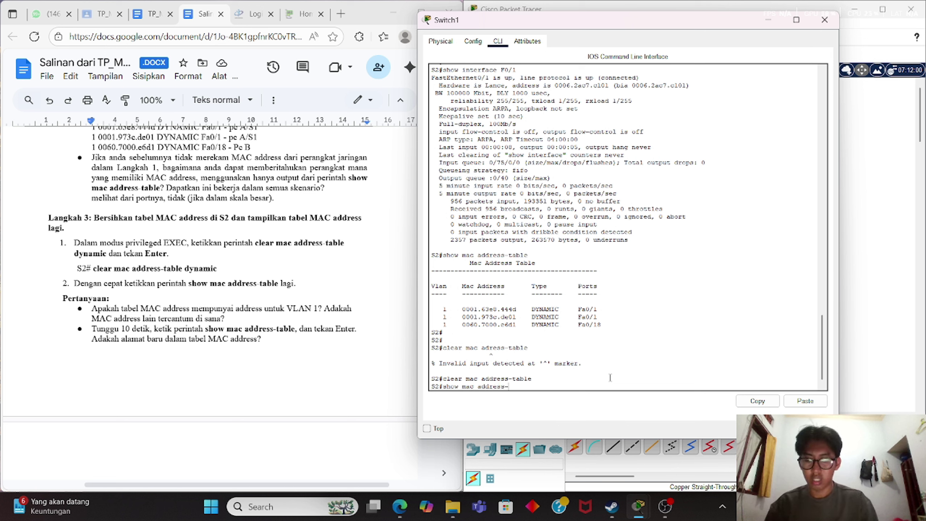
{"action": "type", "text": "table"}
{"action": "key", "text": "Return"}
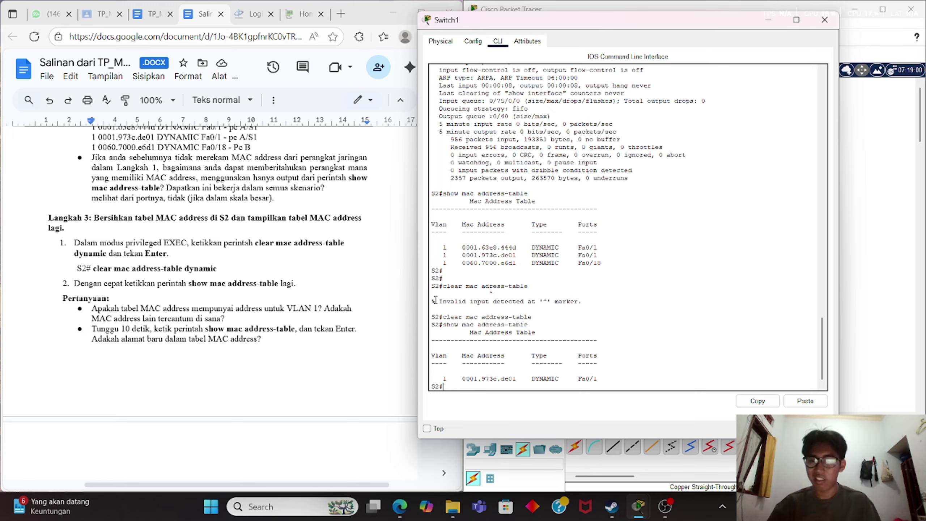
Write 'iya, tidak ada' on a new line under the VLAN 1 MAC address question.
{"action": "left_click", "coordinate": [299, 319]}
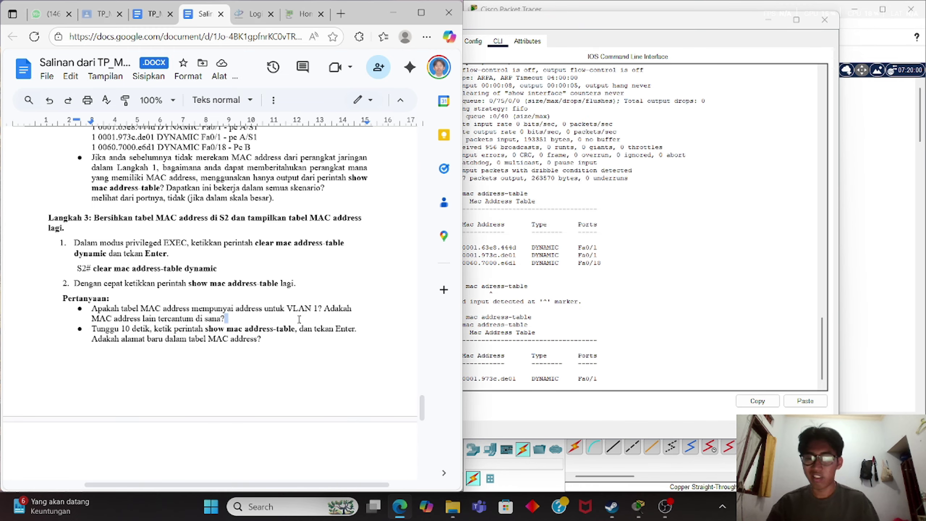
{"action": "key", "text": "Return"}
{"action": "key", "text": "BackSpace"}
{"action": "type", "text": "i"}
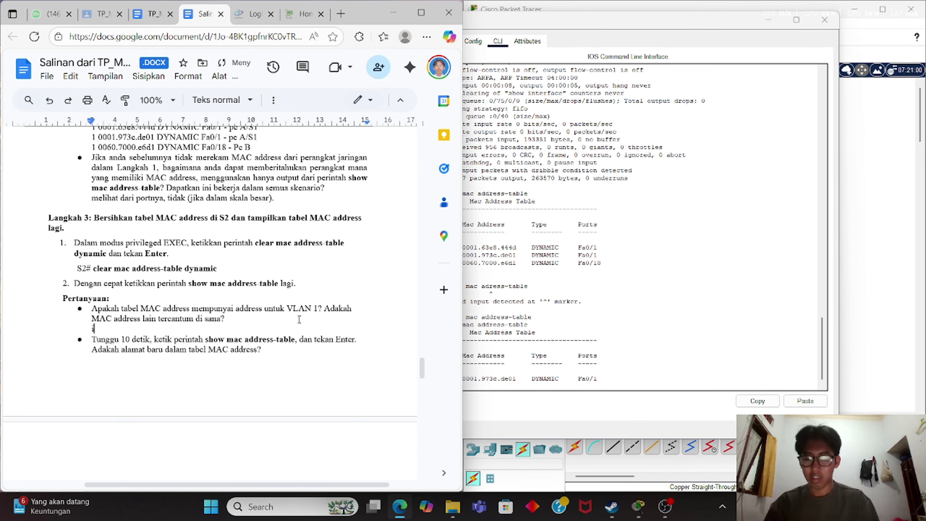
{"action": "type", "text": "ya"}
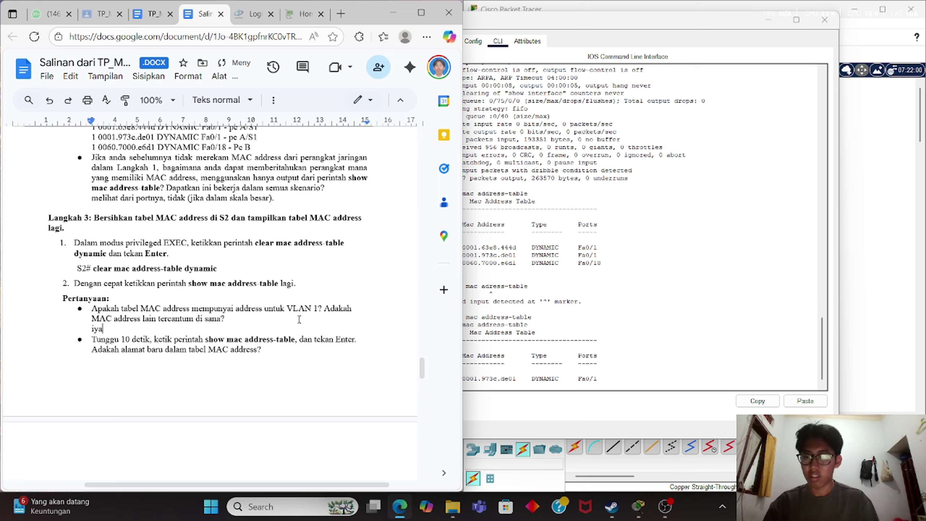
{"action": "type", "text": "."}
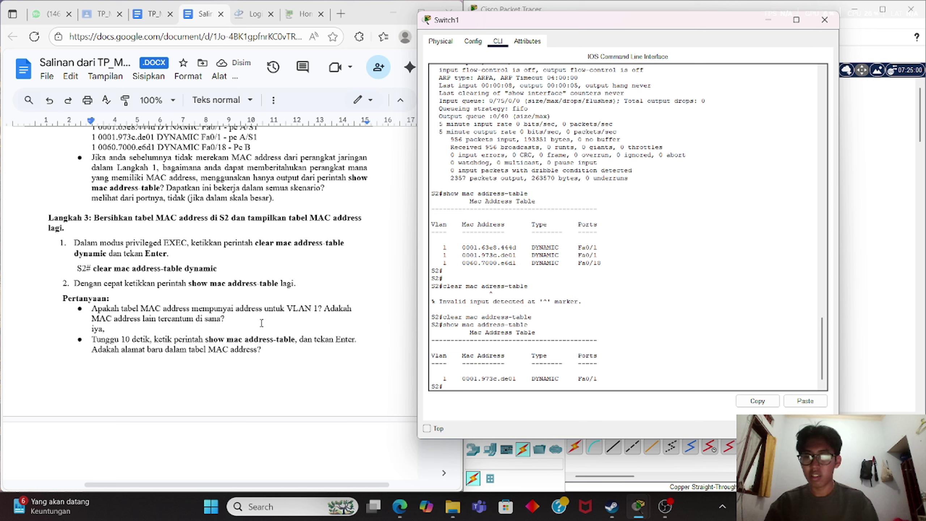
{"action": "key", "text": "BackSpace"}
{"action": "type", "text": ","}
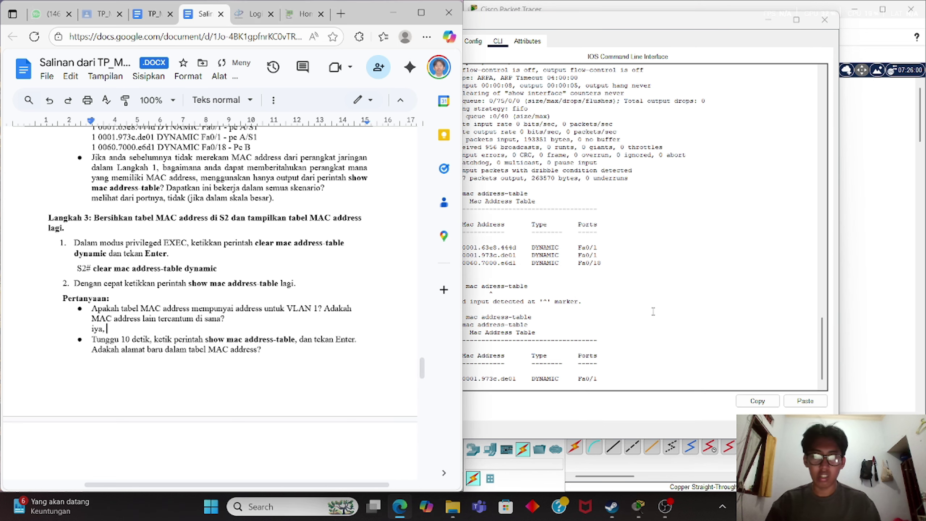
{"action": "key", "text": "alt+Tab"}
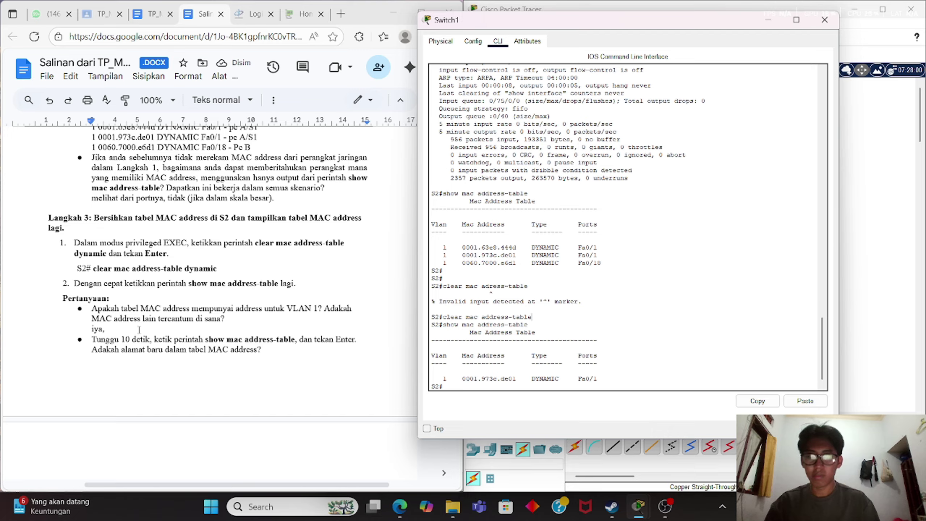
{"action": "left_click", "coordinate": [139, 329]}
{"action": "type", "text": "tida"}
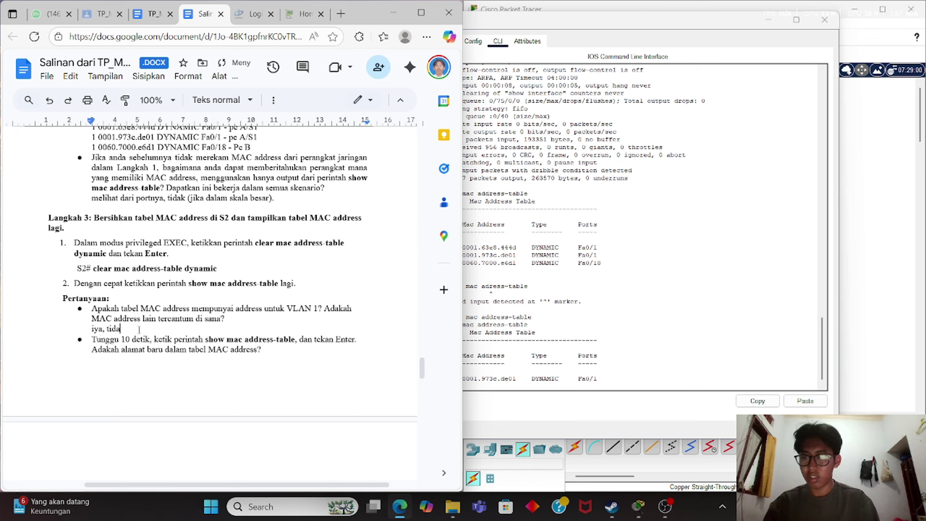
{"action": "type", "text": "k ada"}
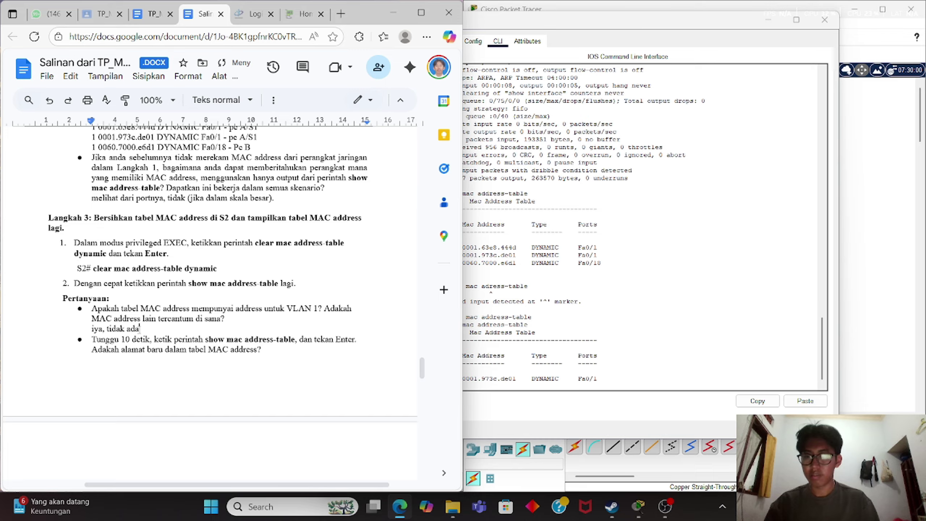
{"action": "left_click", "coordinate": [291, 349]}
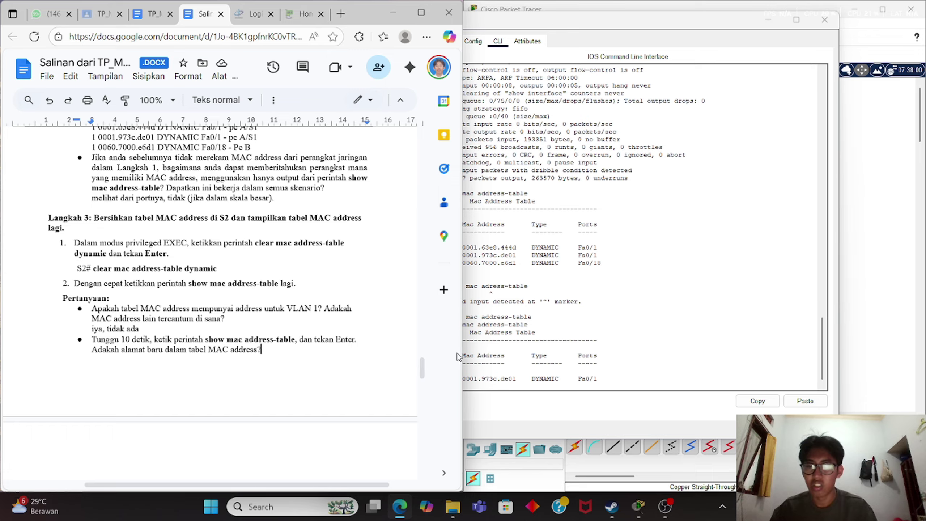
{"action": "left_click", "coordinate": [576, 364]}
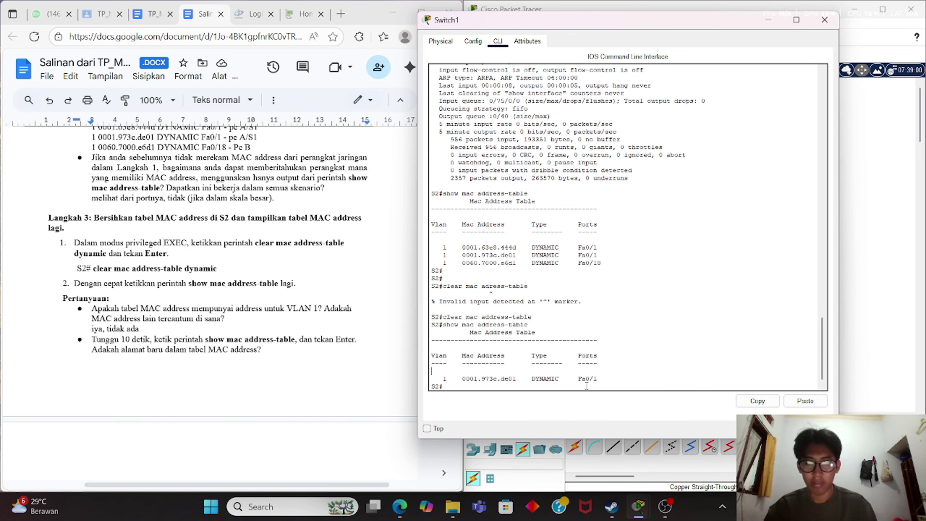
Re-run show mac address-table on Switch1; it still lists only 0001.973c.de01 on Fa0/1.
{"action": "type", "text": "show"}
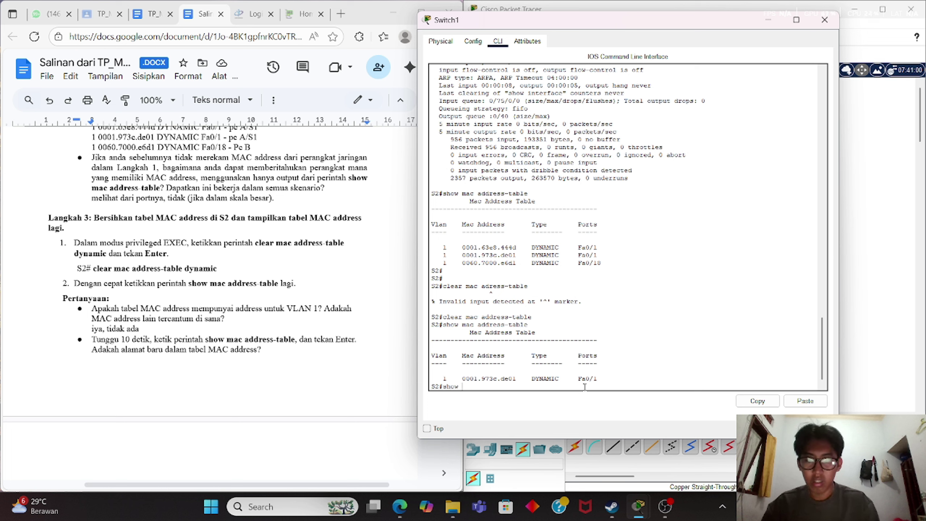
{"action": "type", "text": " m"}
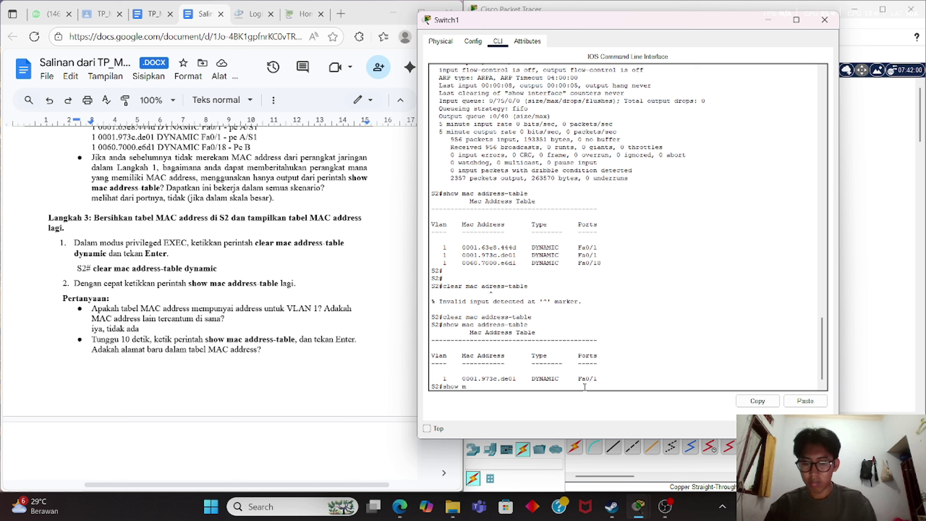
{"action": "type", "text": "ac addres"}
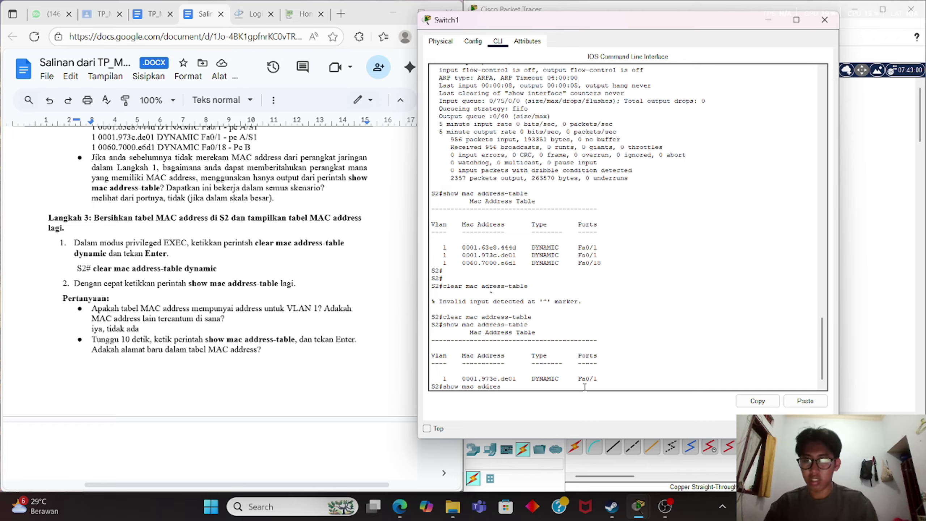
{"action": "type", "text": "s-tab"}
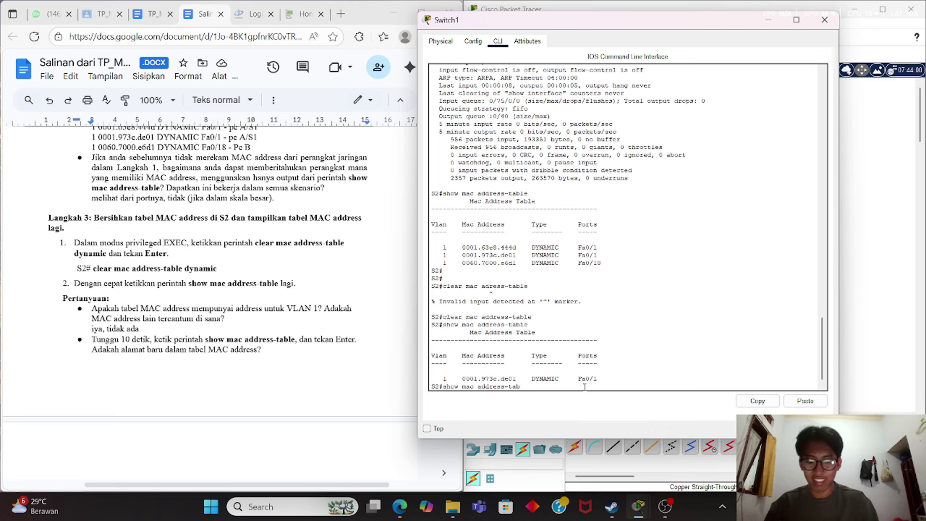
{"action": "type", "text": "le"}
{"action": "key", "text": "Return"}
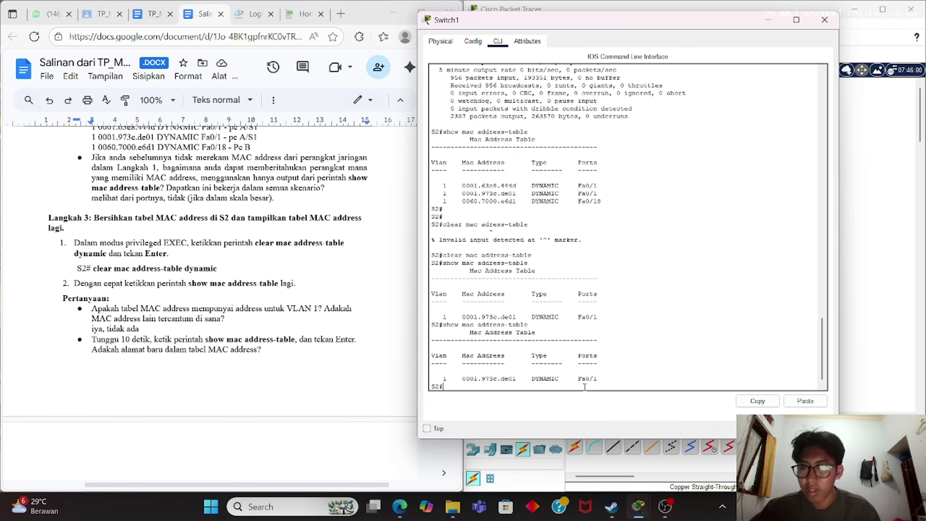
{"action": "left_click", "coordinate": [296, 352]}
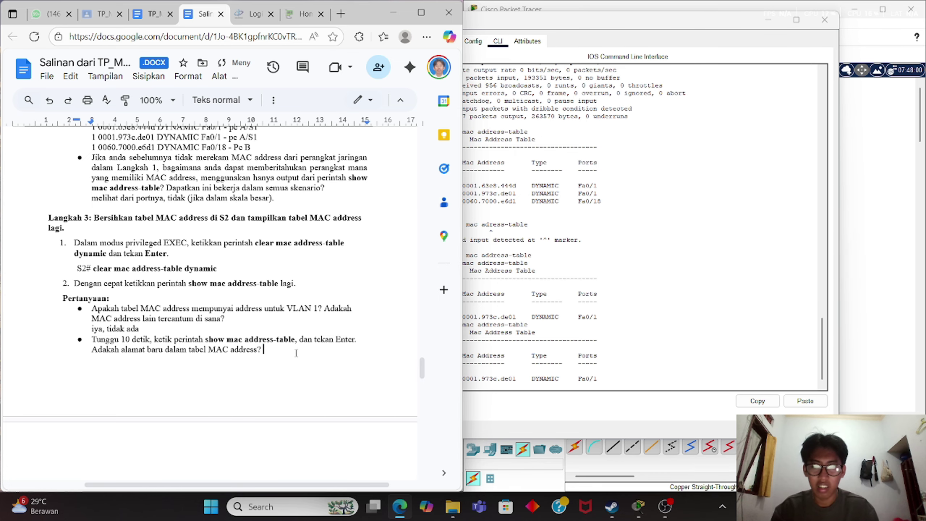
Type 'tidak ada' after the question about new MAC address table entries.
{"action": "left_click", "coordinate": [544, 325]}
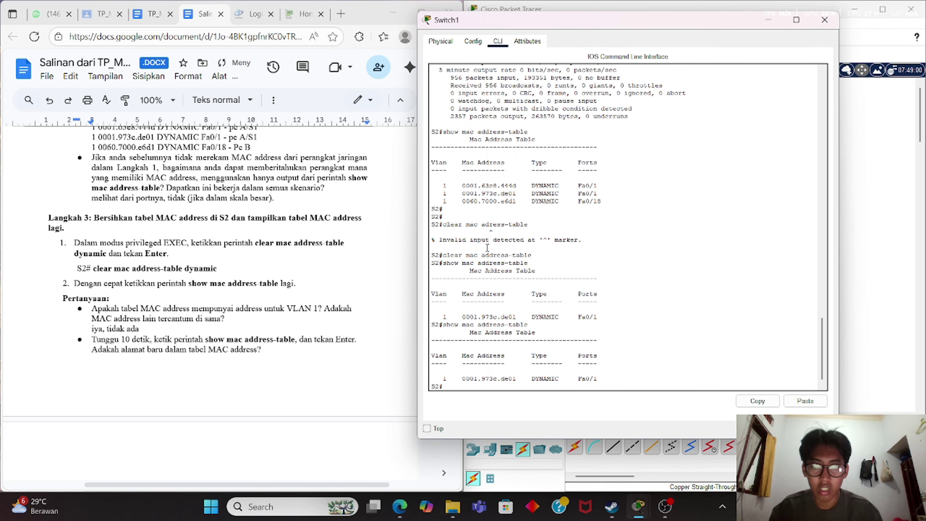
{"action": "left_click", "coordinate": [273, 348]}
{"action": "type", "text": "tidak"}
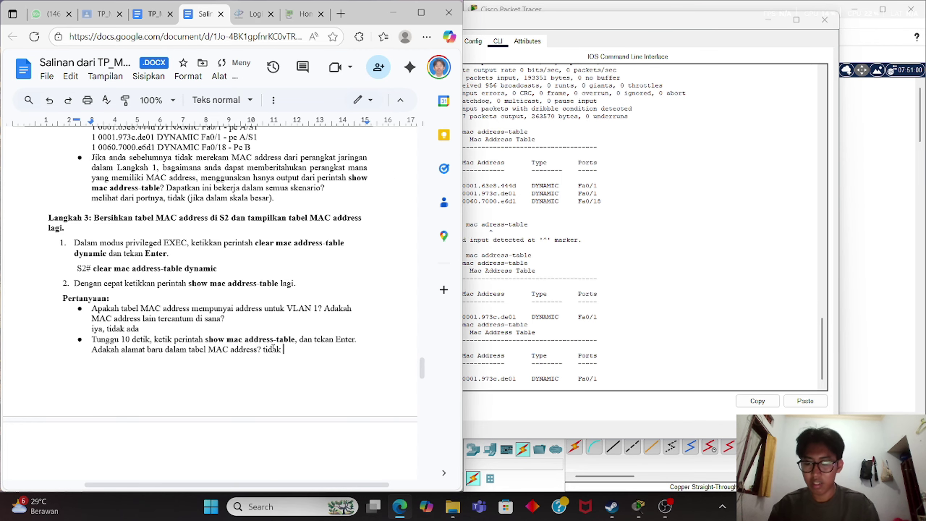
{"action": "type", "text": " ada"}
{"action": "scroll", "coordinate": [272, 349], "scroll_direction": "down", "scroll_amount": 10}
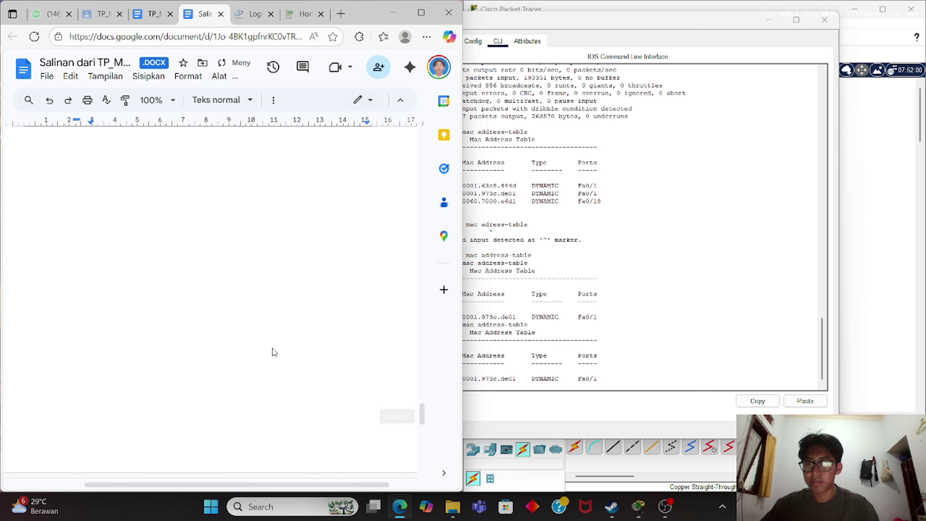
Scroll the lab sheet to Langkah 4 and close the Switch1 console window.
{"action": "scroll", "coordinate": [273, 348], "scroll_direction": "down", "scroll_amount": 5}
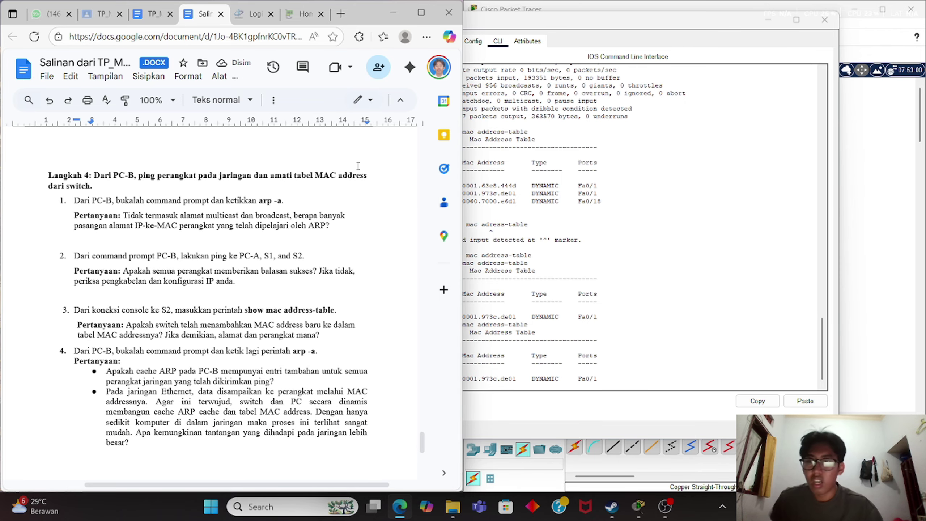
{"action": "left_click", "coordinate": [358, 165]}
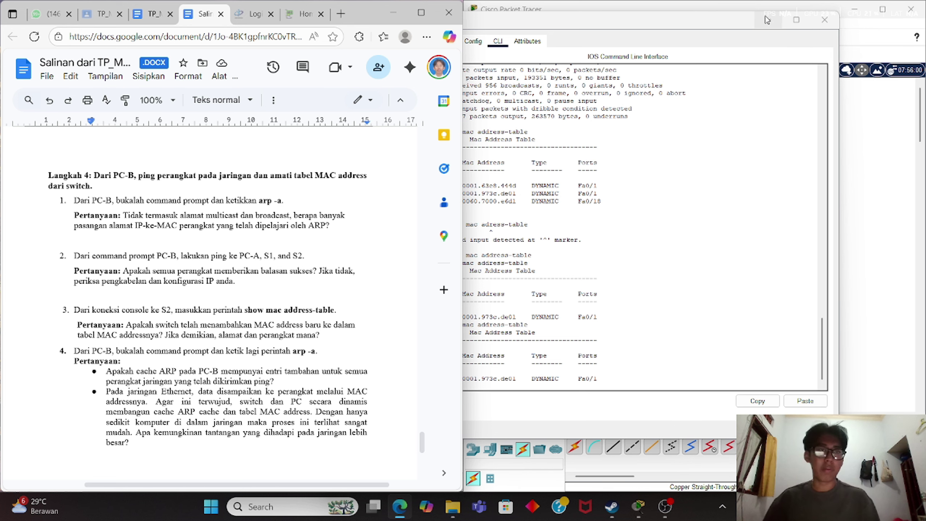
{"action": "left_click", "coordinate": [824, 19]}
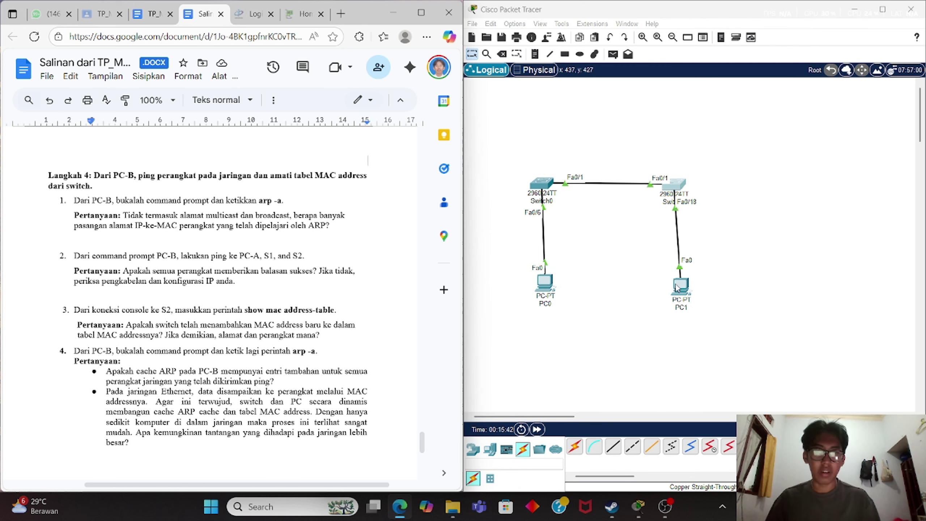
Run arp -a in PC1's Command Prompt, which reports 'No ARP Entries Found'.
{"action": "left_click", "coordinate": [680, 284]}
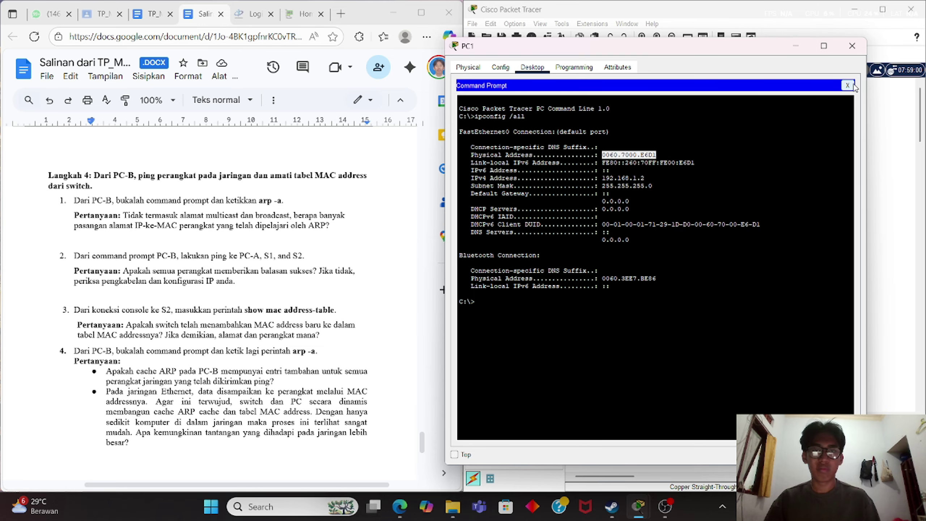
{"action": "left_click", "coordinate": [730, 275]}
{"action": "key", "text": "Return"}
{"action": "key", "text": "Return"}
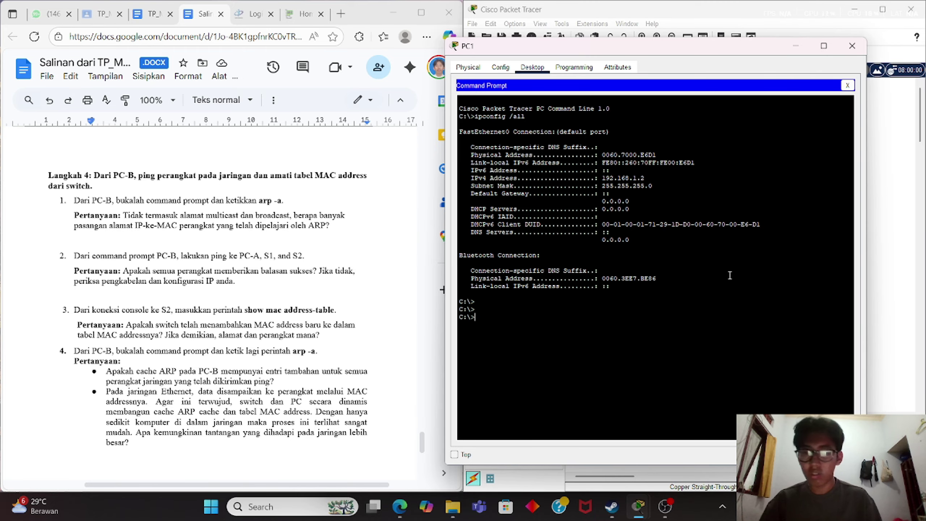
{"action": "type", "text": "arp-a"}
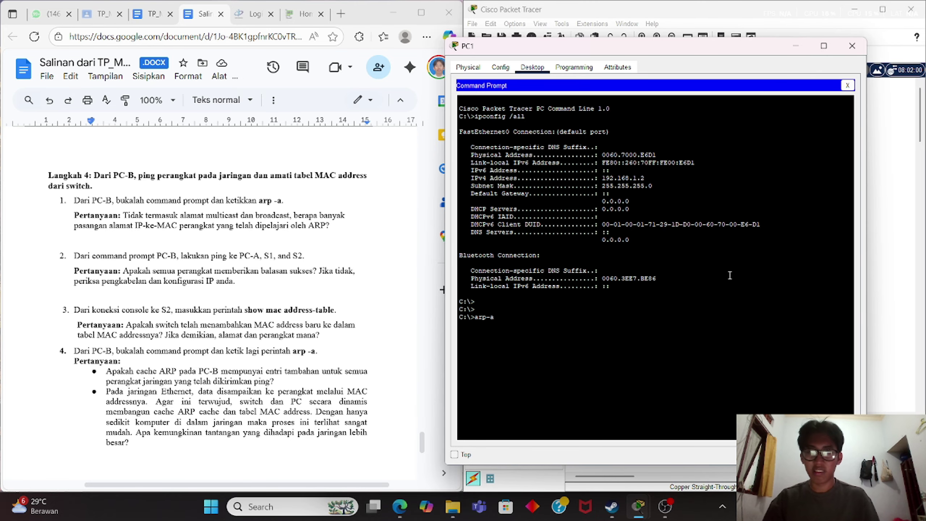
{"action": "key", "text": "Return"}
{"action": "type", "text": "arp"}
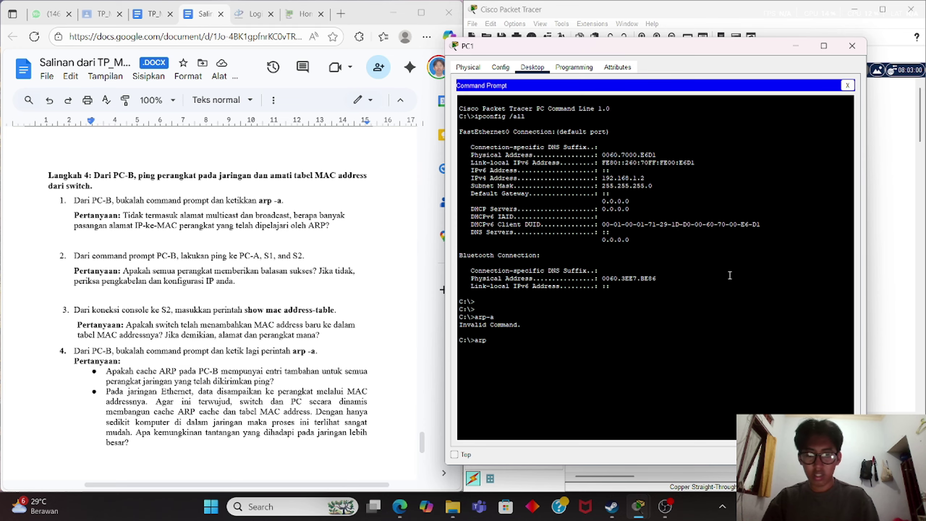
{"action": "type", "text": " -a"}
{"action": "key", "text": "Return"}
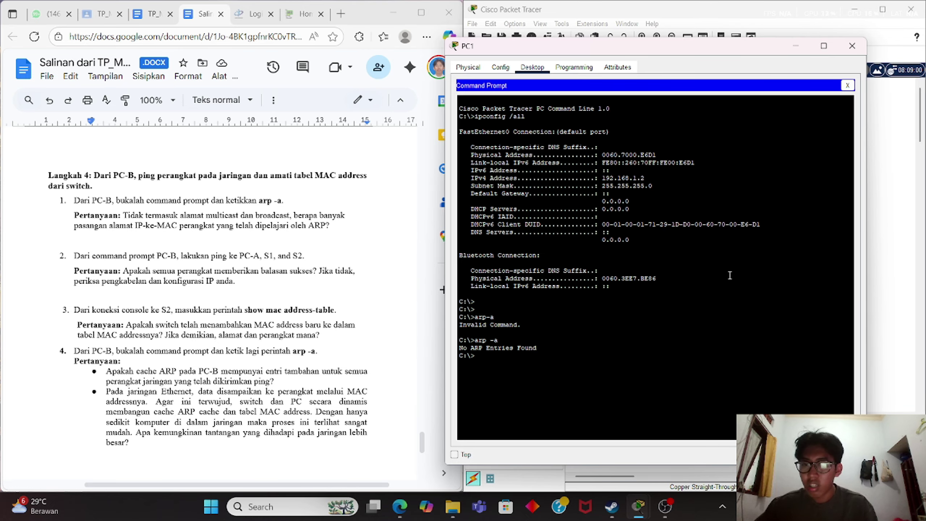
Ping 192.168.1.1, 192.168.1.11 and 192.168.1.12 from PC1 until each replies.
{"action": "key", "text": "Return"}
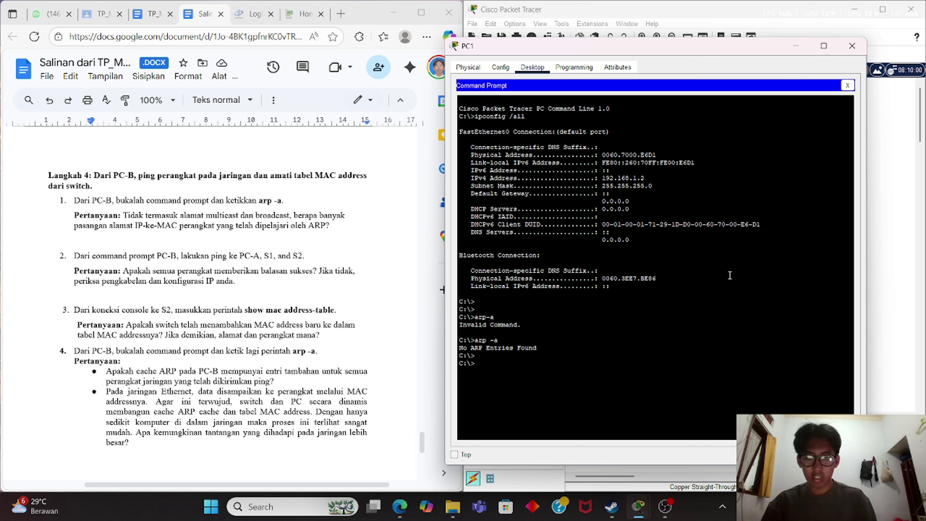
{"action": "type", "text": "ping"}
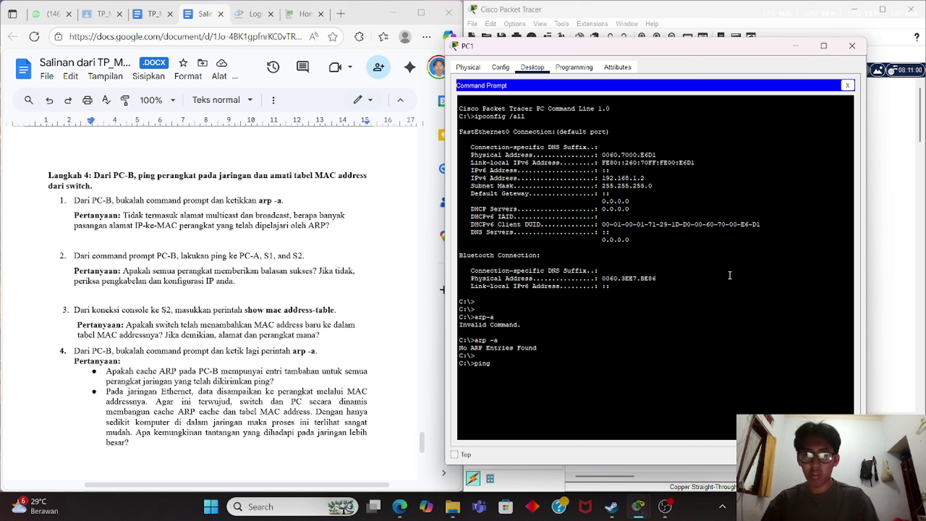
{"action": "type", "text": " 192"}
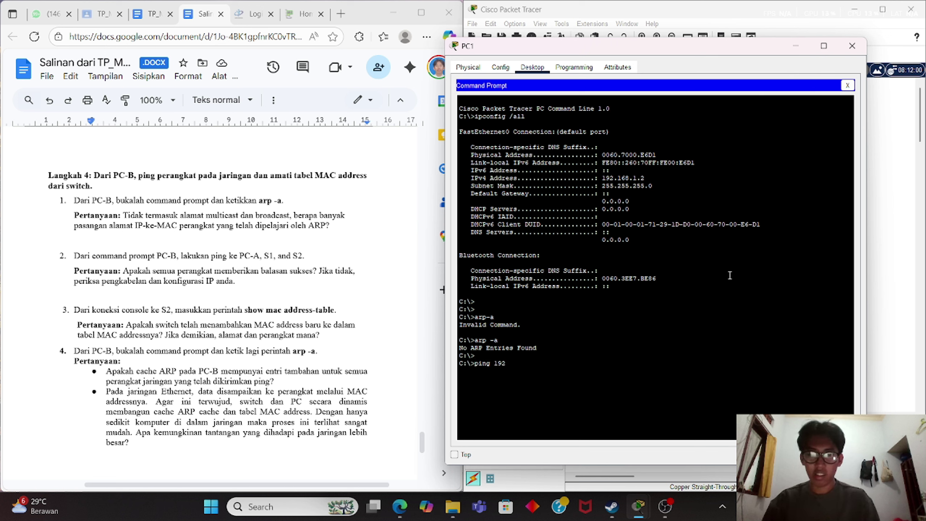
{"action": "type", "text": ".168."}
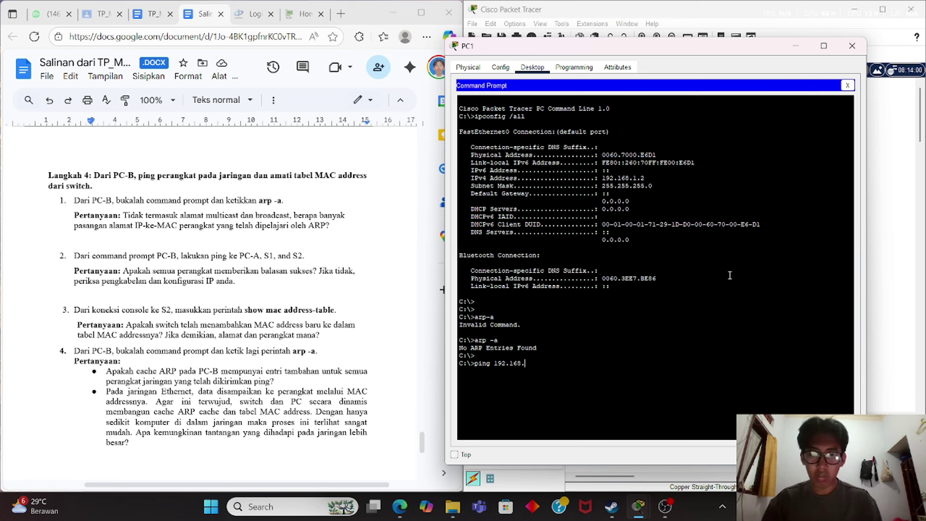
{"action": "type", "text": "1.1"}
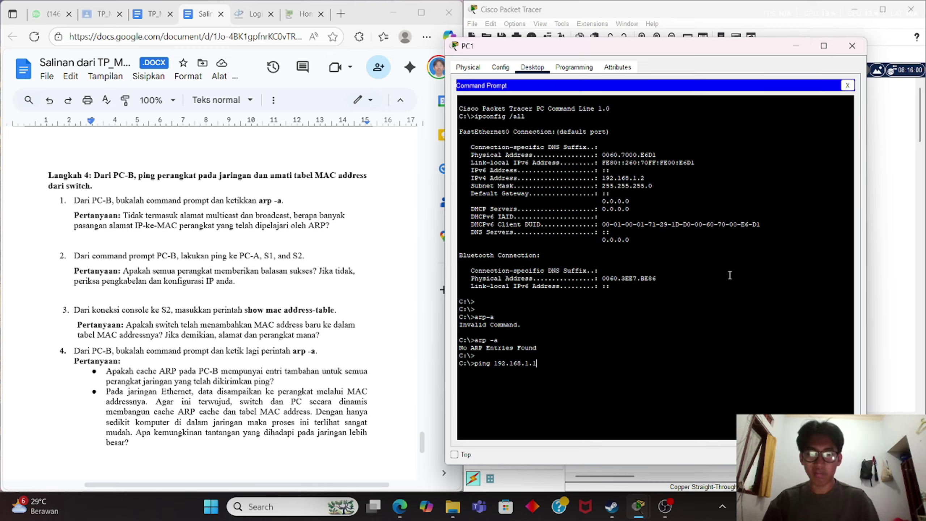
{"action": "type", "text": ".1"}
{"action": "key", "text": "Return"}
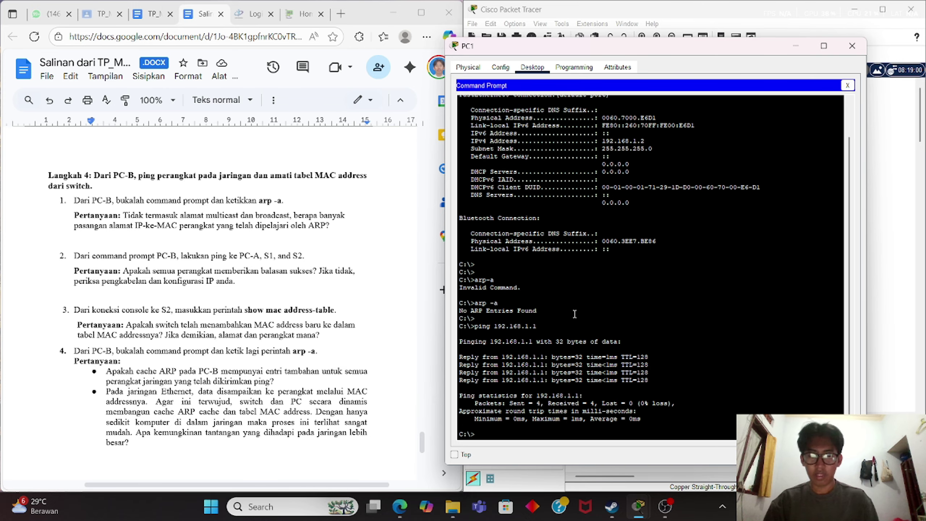
{"action": "type", "text": "192"}
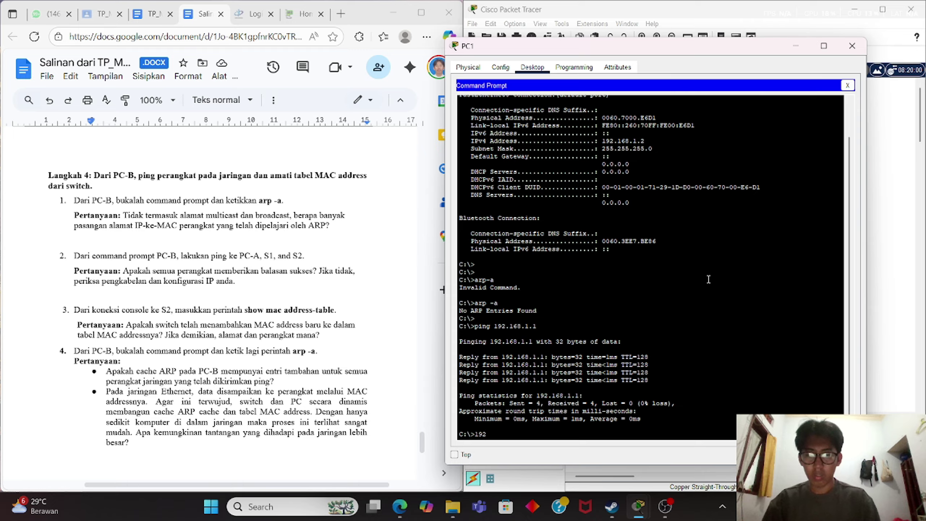
{"action": "type", "text": ".168"}
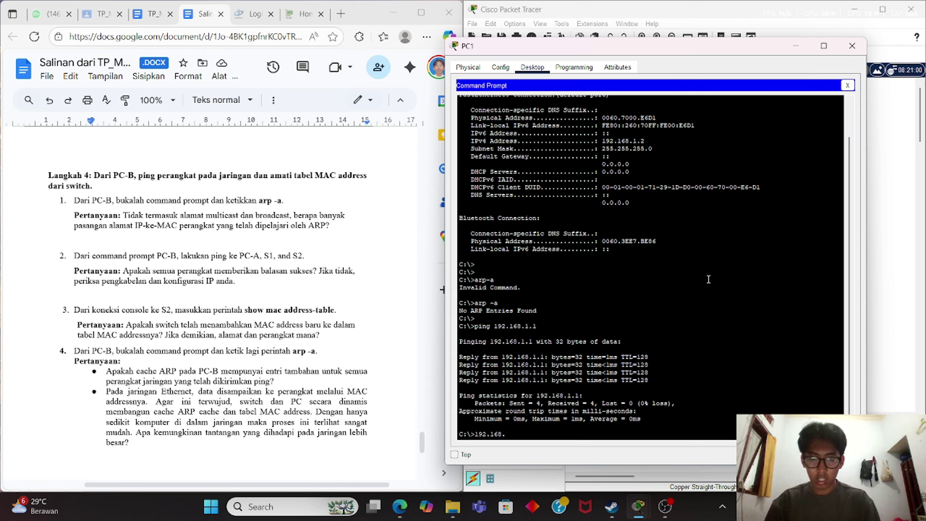
{"action": "type", "text": ".1.11"}
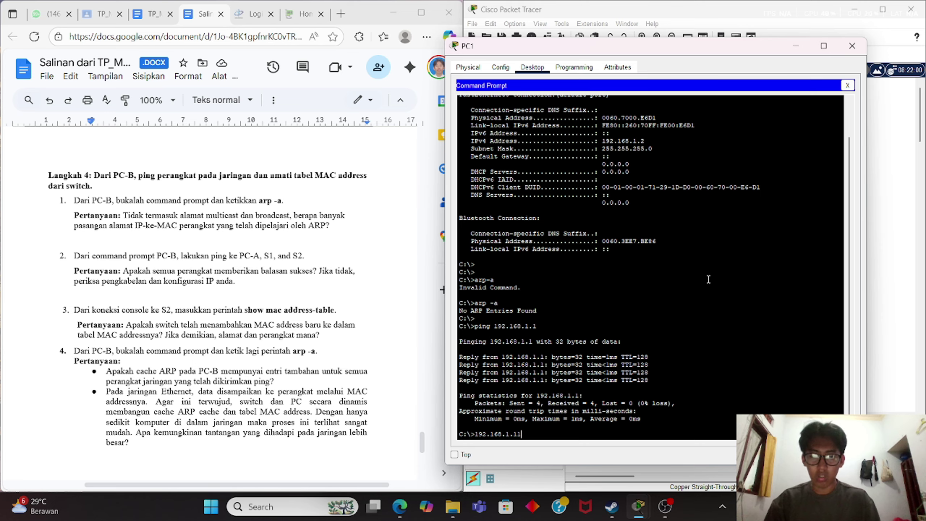
{"action": "key", "text": "Return"}
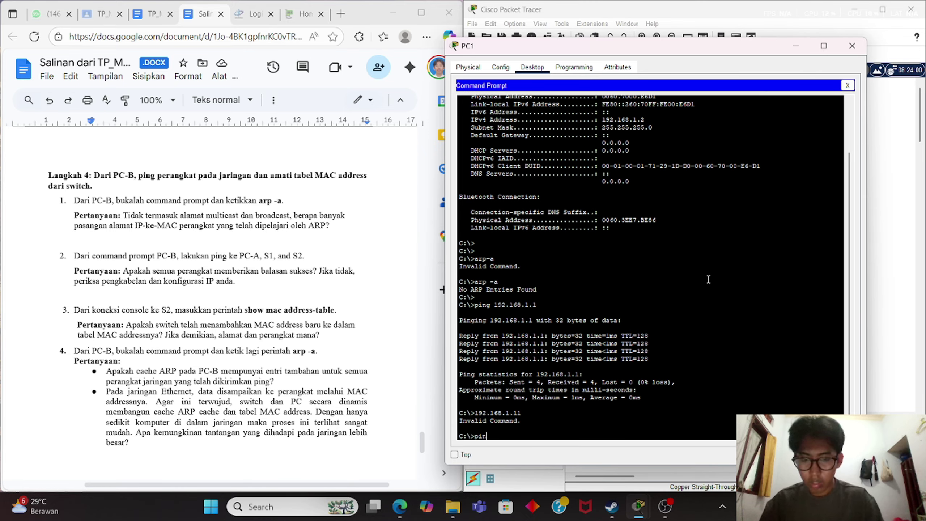
{"action": "type", "text": "ping 19"}
{"action": "type", "text": "2.1"}
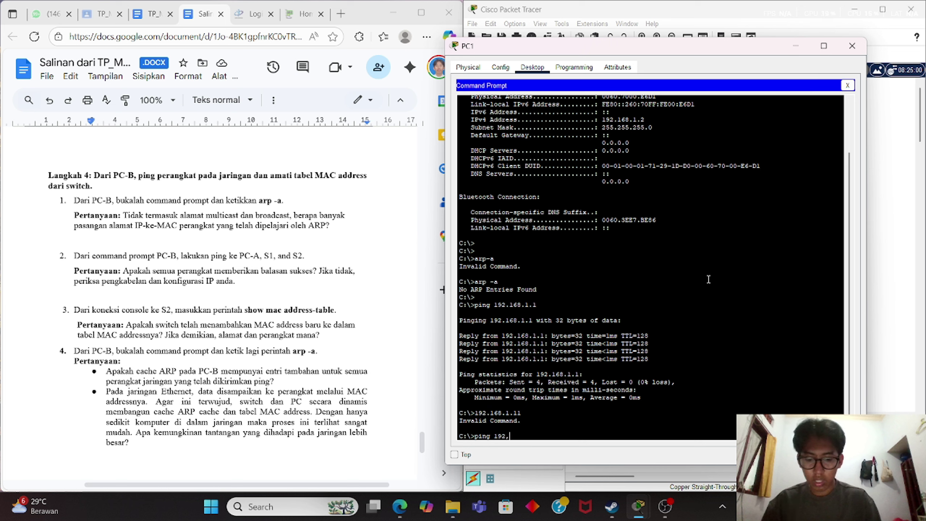
{"action": "type", "text": "68"}
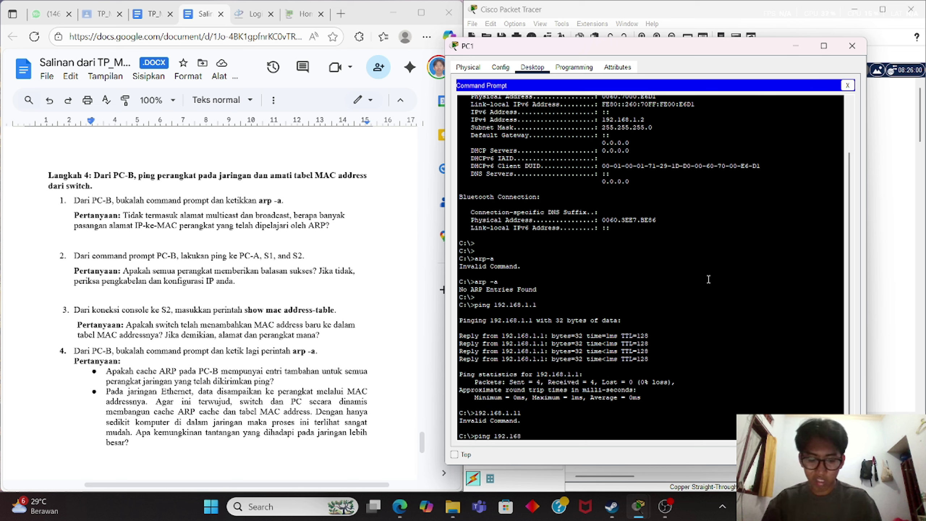
{"action": "type", "text": ".1.11"}
{"action": "key", "text": "Return"}
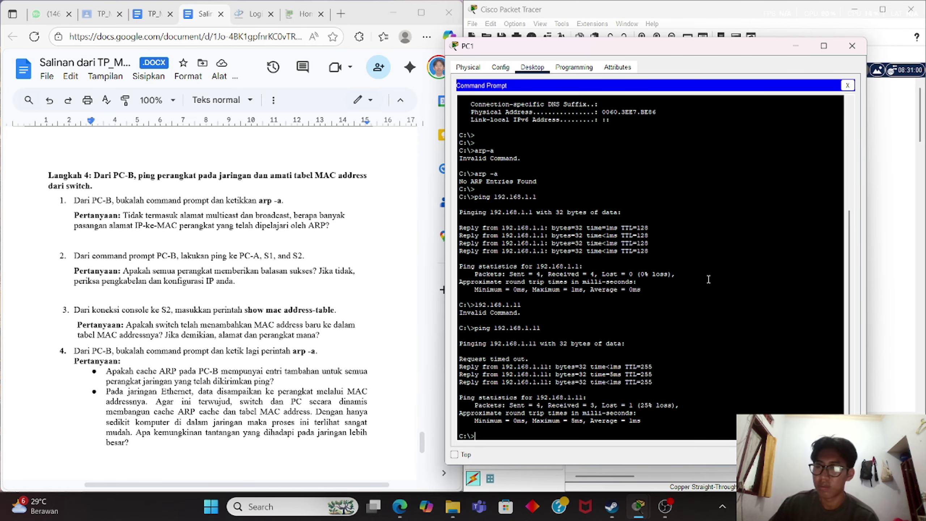
{"action": "type", "text": "p"}
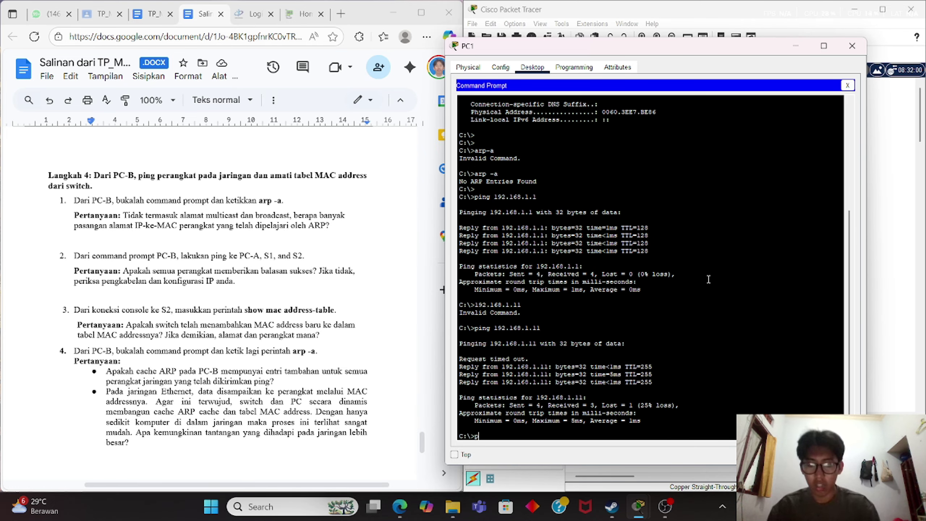
{"action": "type", "text": "ing 192"}
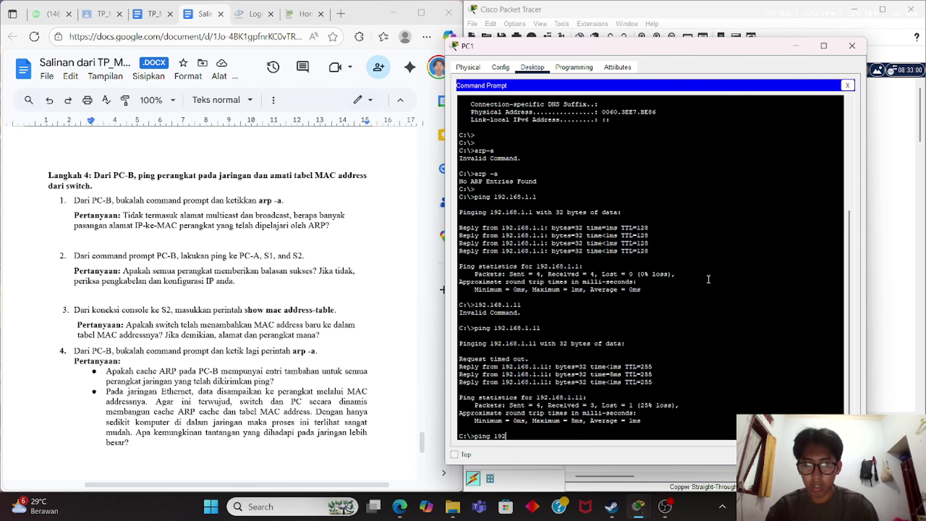
{"action": "type", "text": ".1"}
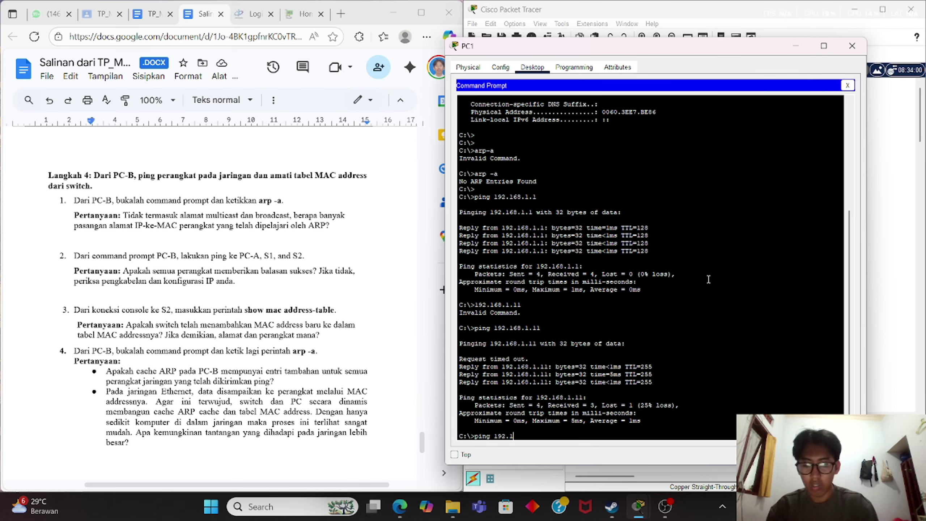
{"action": "type", "text": "68.1."}
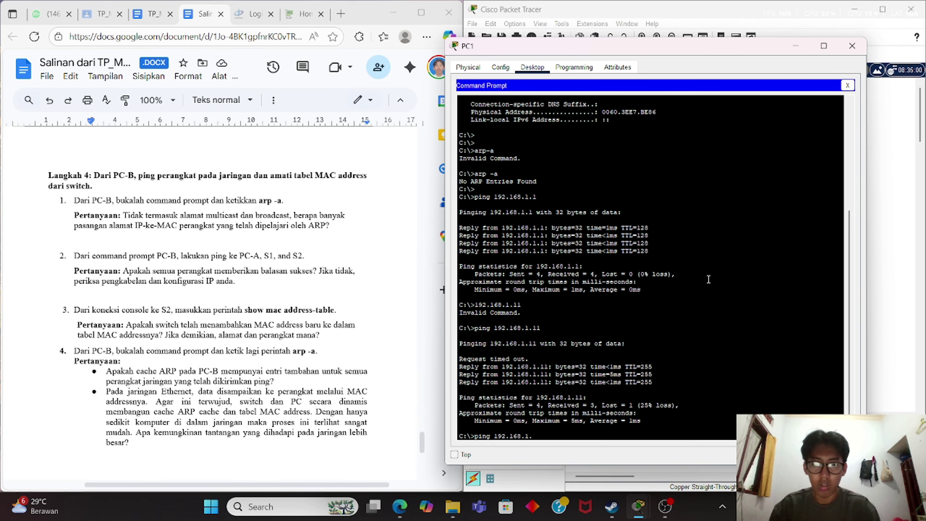
{"action": "type", "text": "12"}
{"action": "key", "text": "Return"}
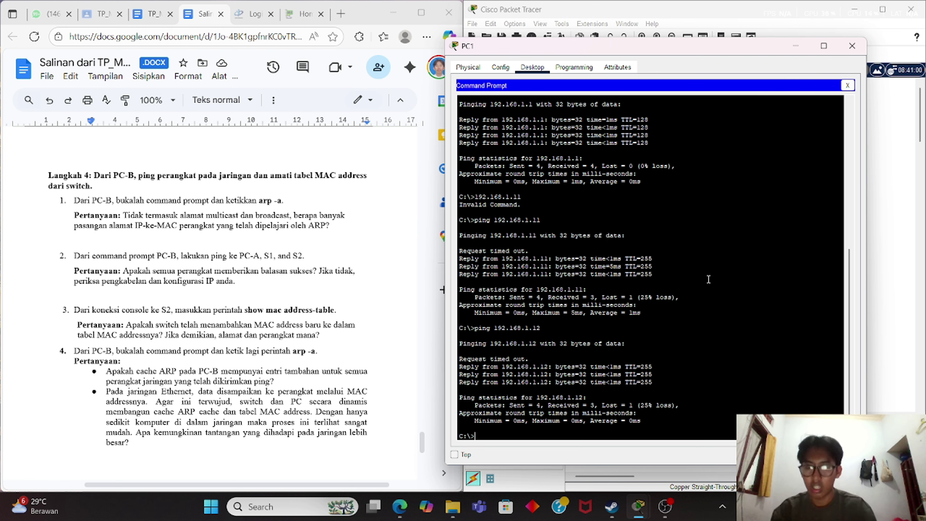
Run arp -a on PC1, listing dynamic entries for 192.168.1.1, 192.168.1.11 and 192.168.1.12.
{"action": "type", "text": "arp -a"}
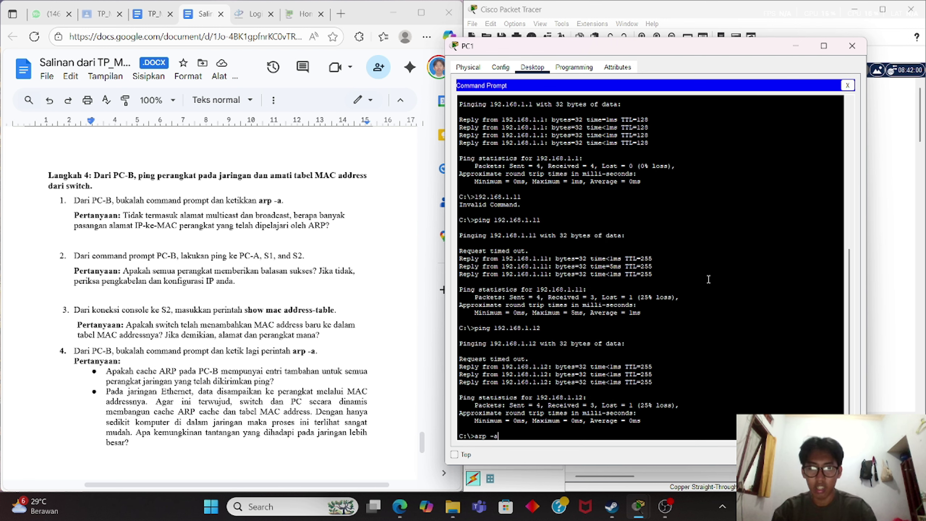
{"action": "key", "text": "Return"}
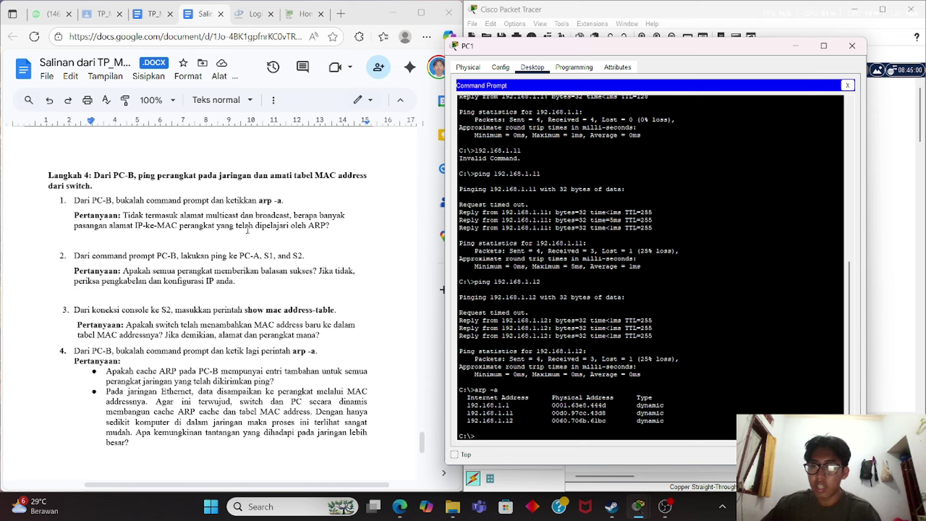
{"action": "left_click", "coordinate": [338, 225]}
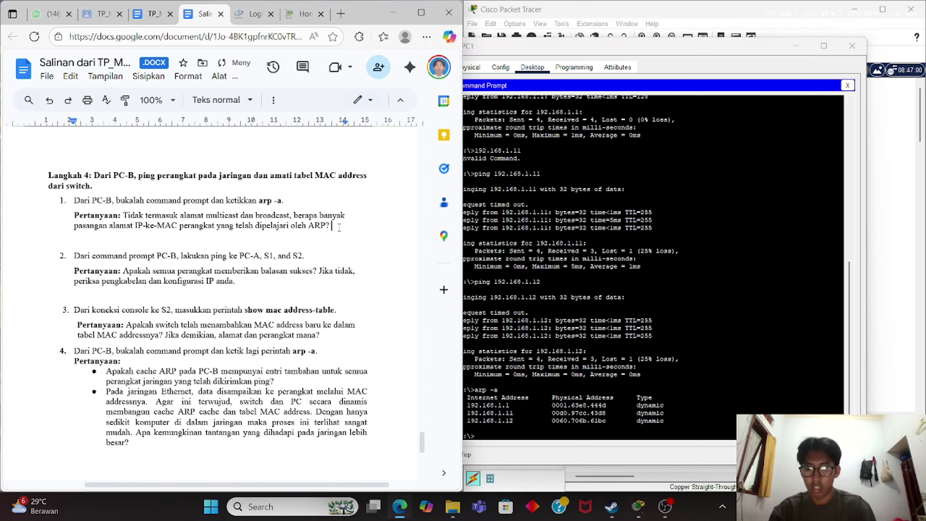
Write '3(tiga).' on a new line under the learned IP-to-MAC pairs question.
{"action": "key", "text": "Return"}
{"action": "type", "text": "tiga 3"}
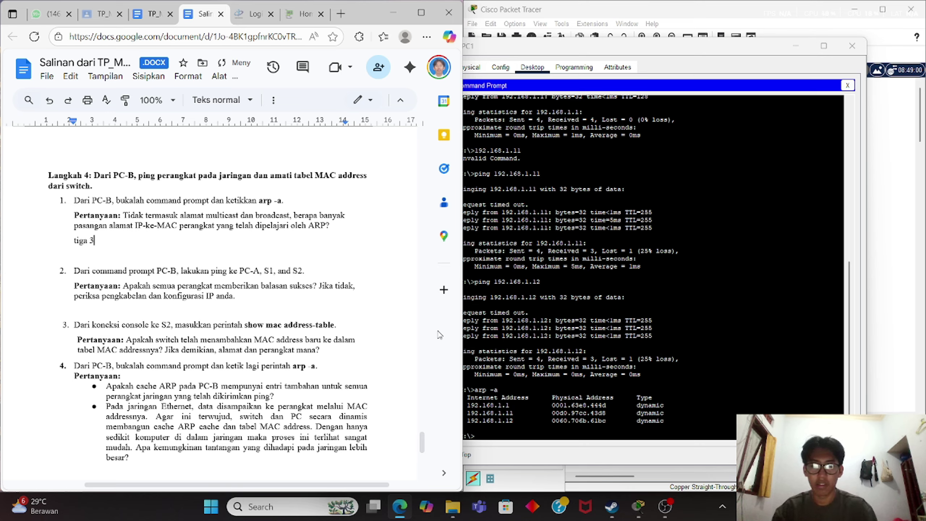
{"action": "left_click", "coordinate": [97, 242]}
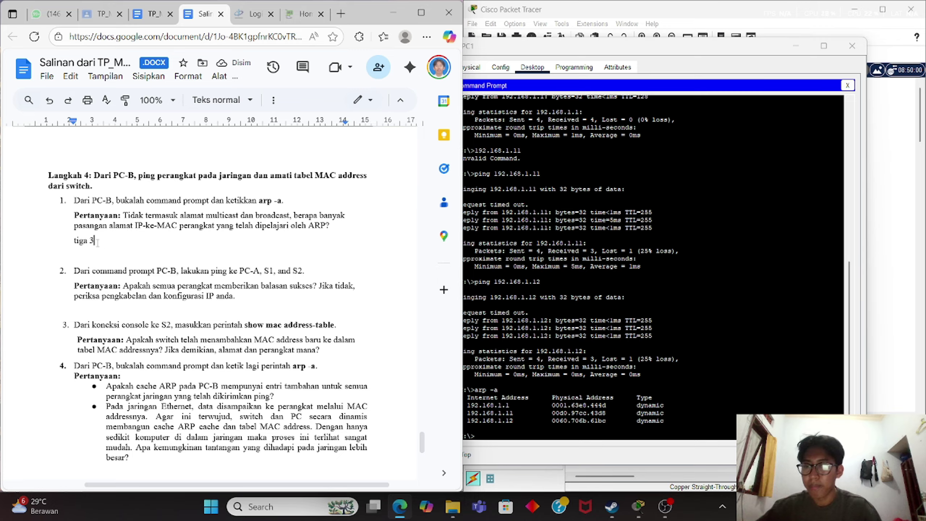
{"action": "key", "text": "BackSpace"}
{"action": "key", "text": "BackSpace"}
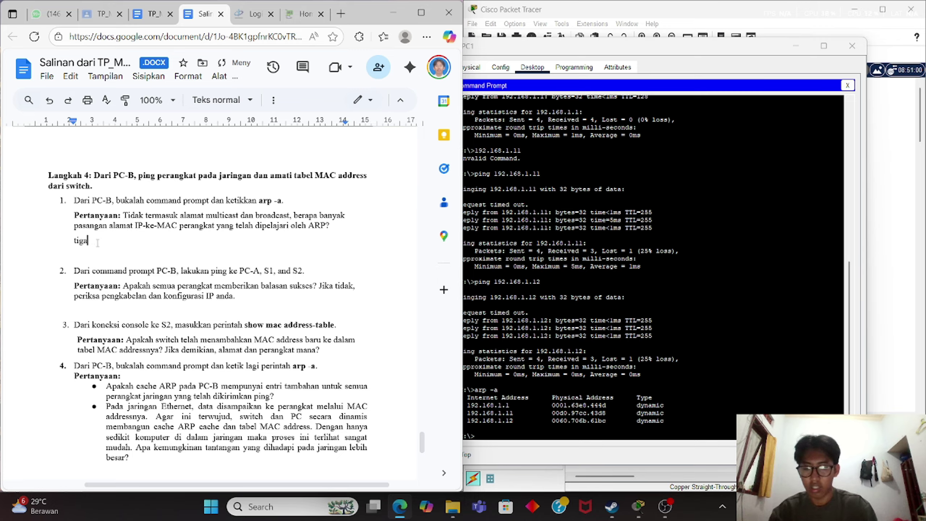
{"action": "key", "text": "BackSpace"}
{"action": "key", "text": "BackSpace"}
{"action": "key", "text": "BackSpace"}
{"action": "key", "text": "BackSpace"}
{"action": "type", "text": "3("}
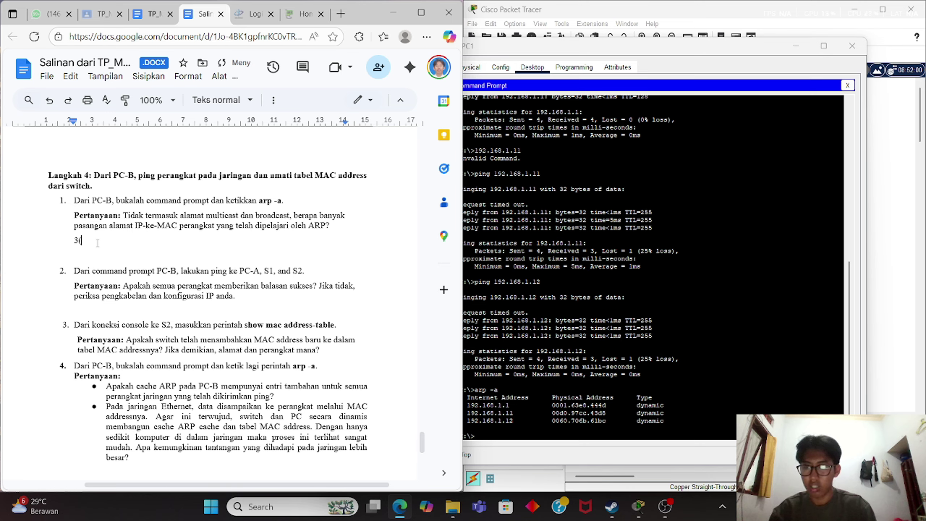
{"action": "type", "text": "tiga"}
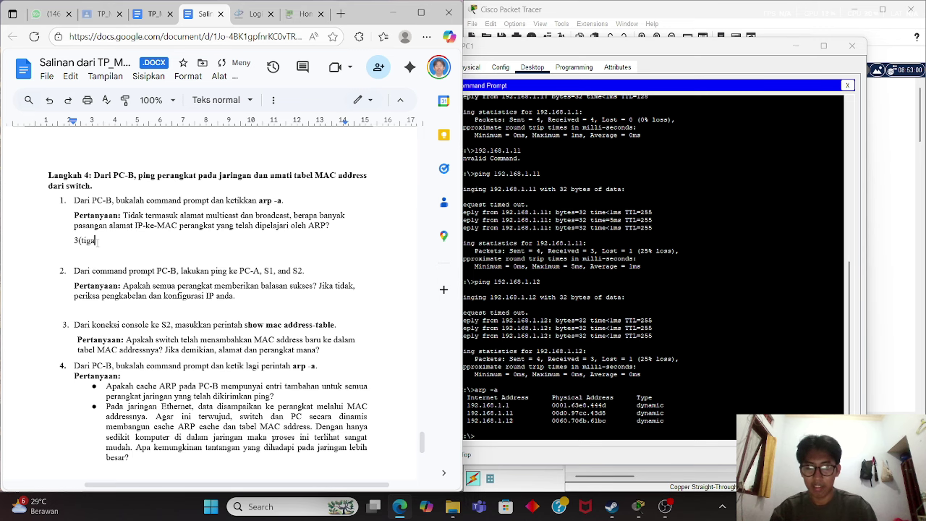
{"action": "type", "text": ")."}
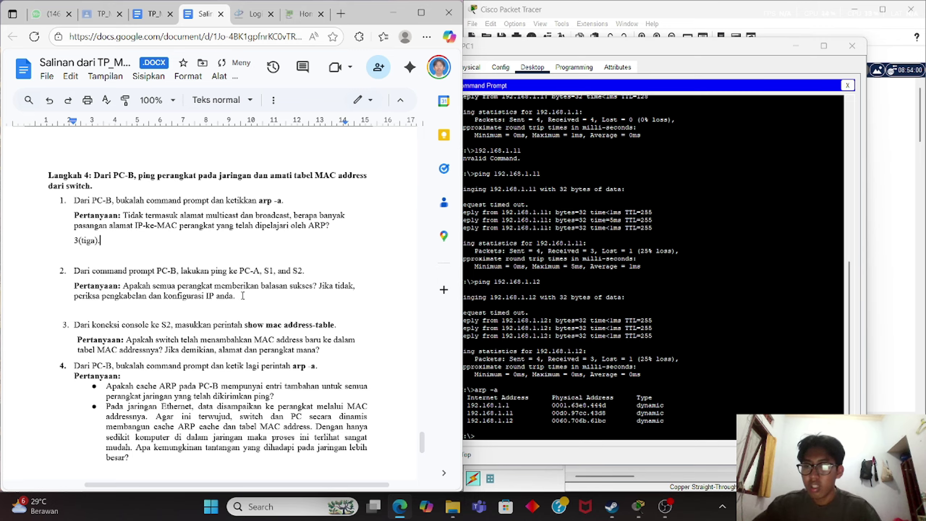
Add the answer 'iya sukses.' on a new line under Step 4 question 2, fixing typos.
{"action": "left_click", "coordinate": [242, 296]}
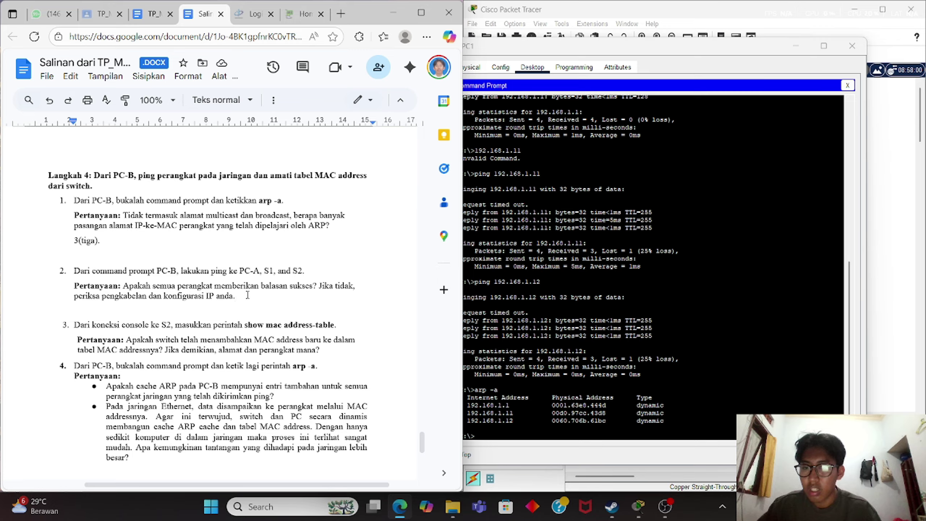
{"action": "key", "text": "Return"}
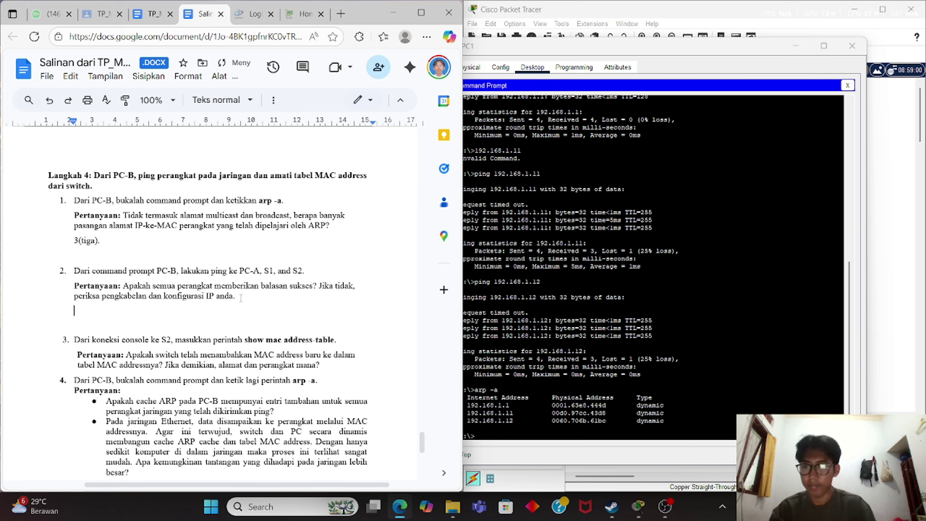
{"action": "type", "text": "iya"}
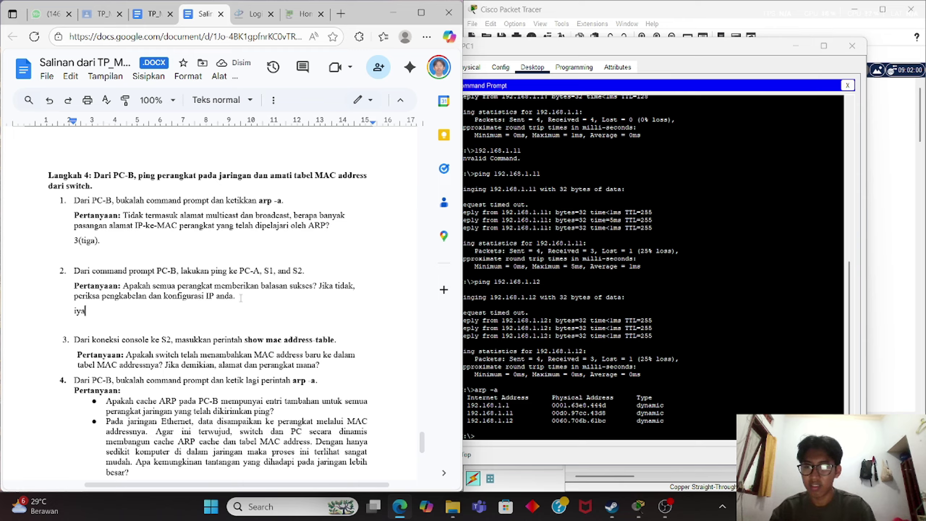
{"action": "key", "text": "BackSpace"}
{"action": "type", "text": "a sukse"}
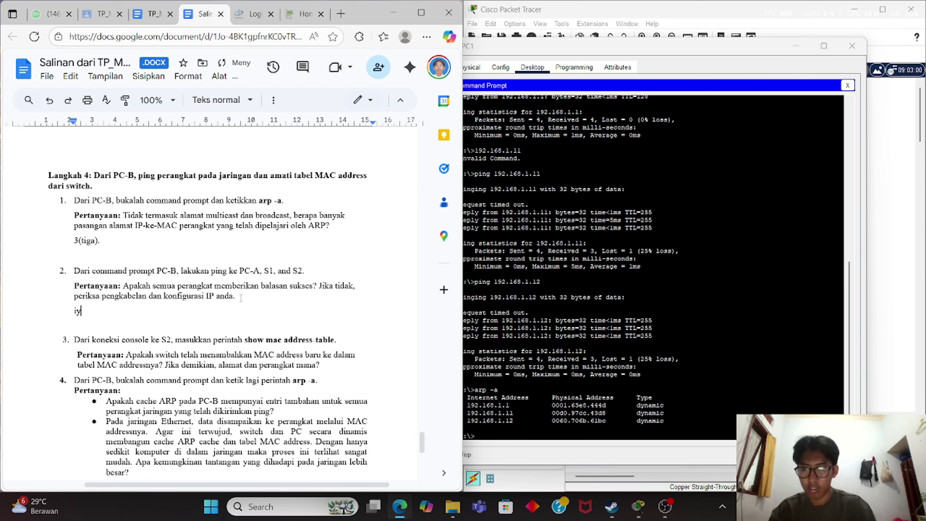
{"action": "type", "text": "."}
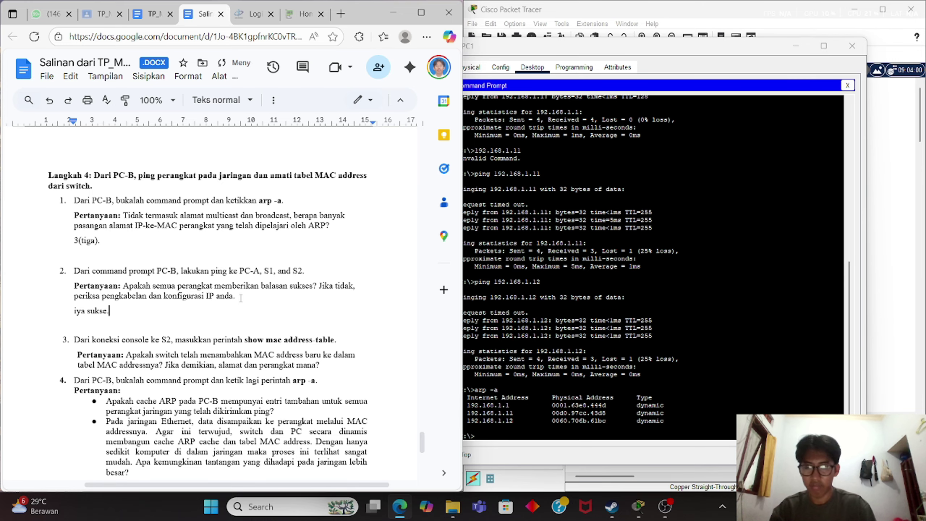
{"action": "key", "text": "BackSpace"}
{"action": "type", "text": "s."}
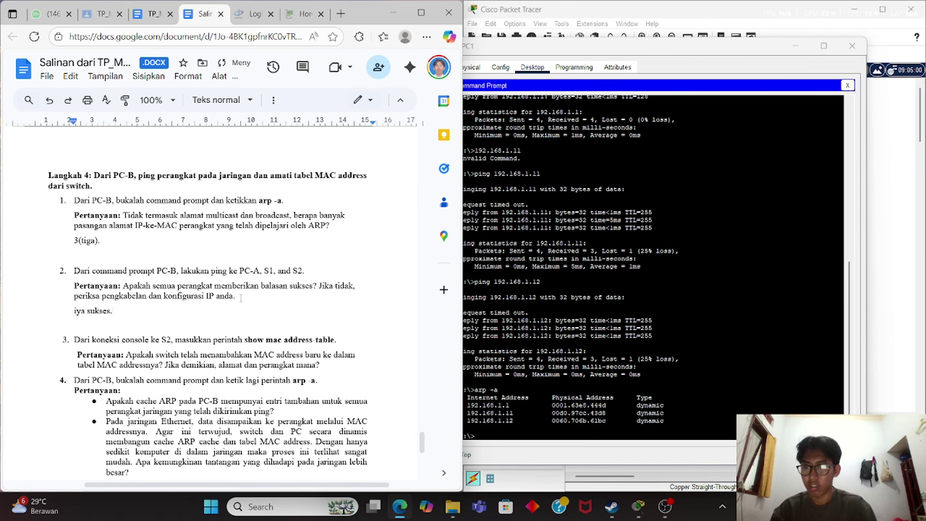
{"action": "scroll", "coordinate": [241, 298], "scroll_direction": "down", "scroll_amount": 1}
Select 'show mac address-table' in question 3, then minimize PC1 and open Switch1's CLI.
{"action": "left_click", "coordinate": [331, 336]}
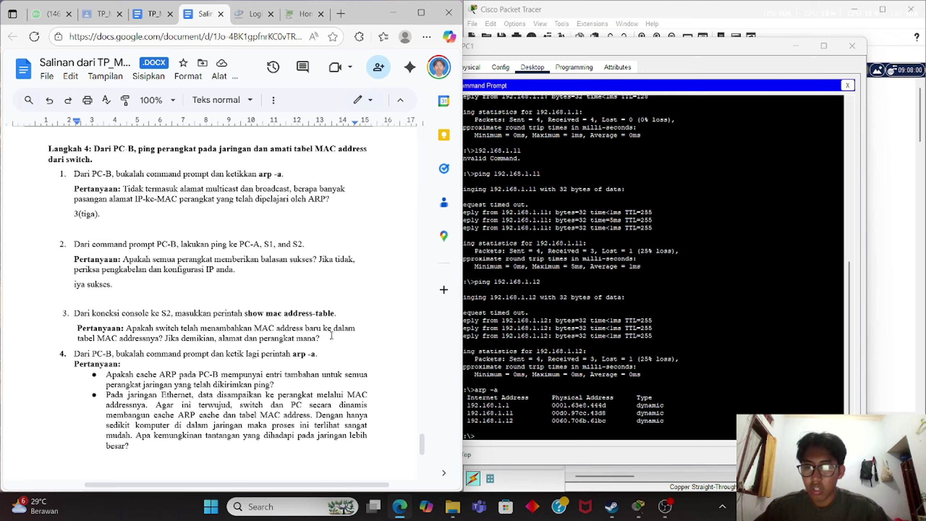
{"action": "left_click", "coordinate": [729, 407]}
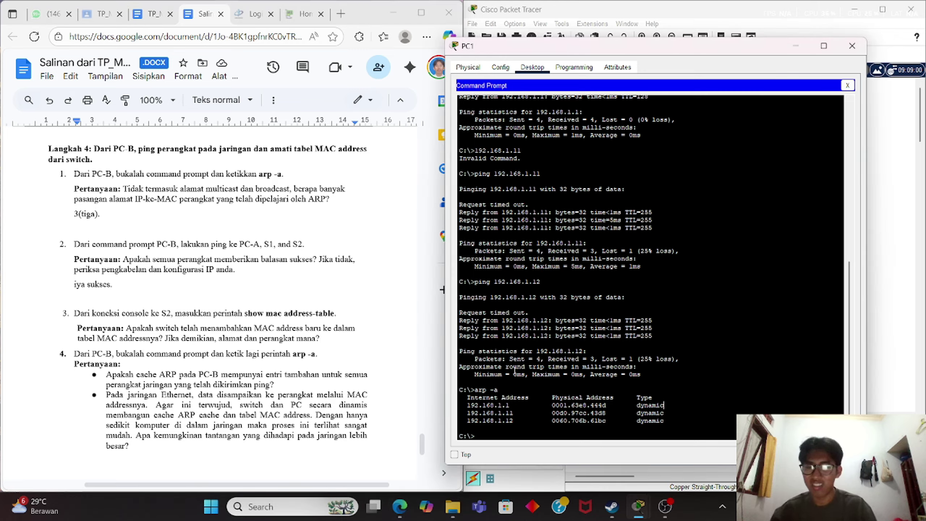
{"action": "left_click_drag", "start_coordinate": [340, 314], "coordinate": [246, 314]}
{"action": "key", "text": "ctrl+c"}
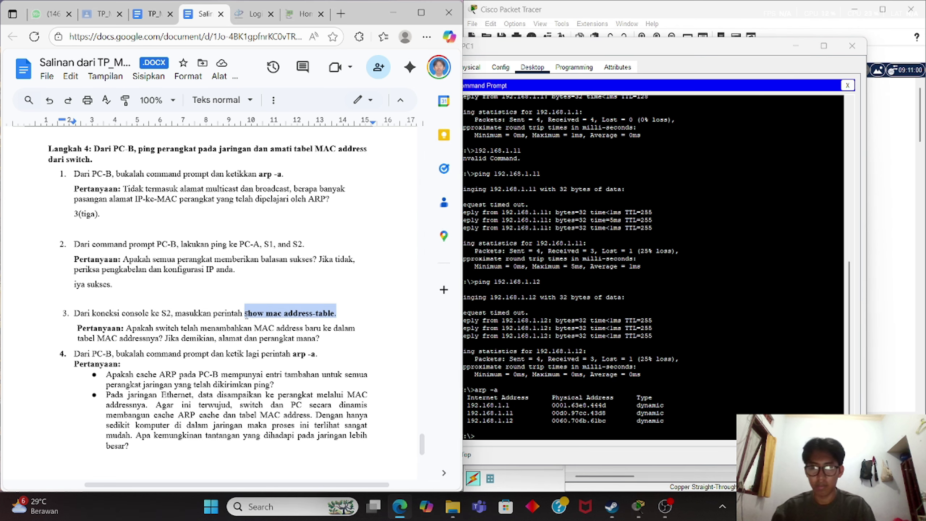
{"action": "left_click", "coordinate": [685, 401]}
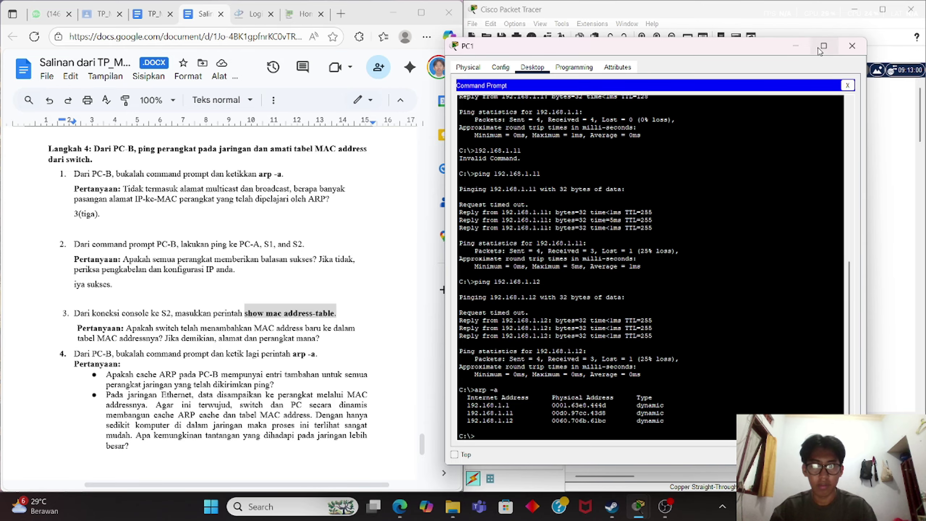
{"action": "left_click", "coordinate": [795, 46]}
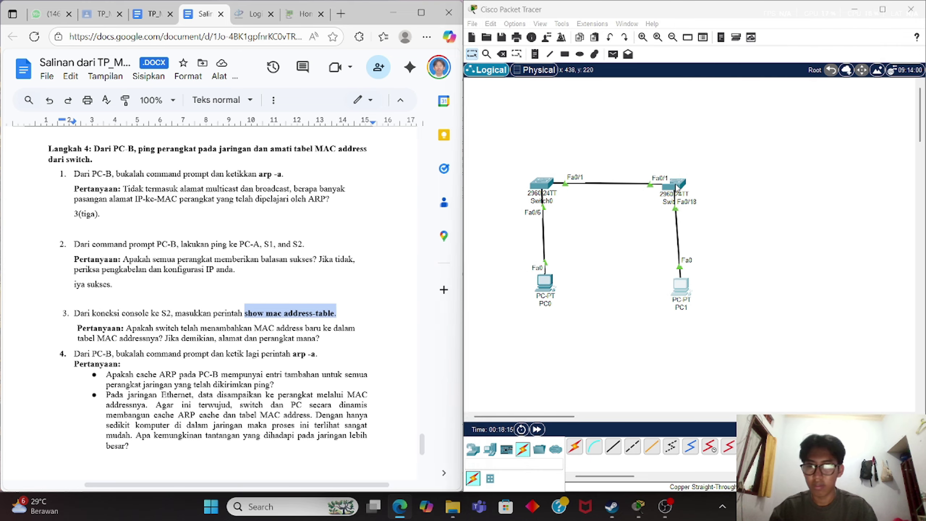
{"action": "left_click", "coordinate": [678, 191]}
Run 'show mac address-table' on Switch1, removing the trailing period from the pasted command.
{"action": "left_click", "coordinate": [687, 358]}
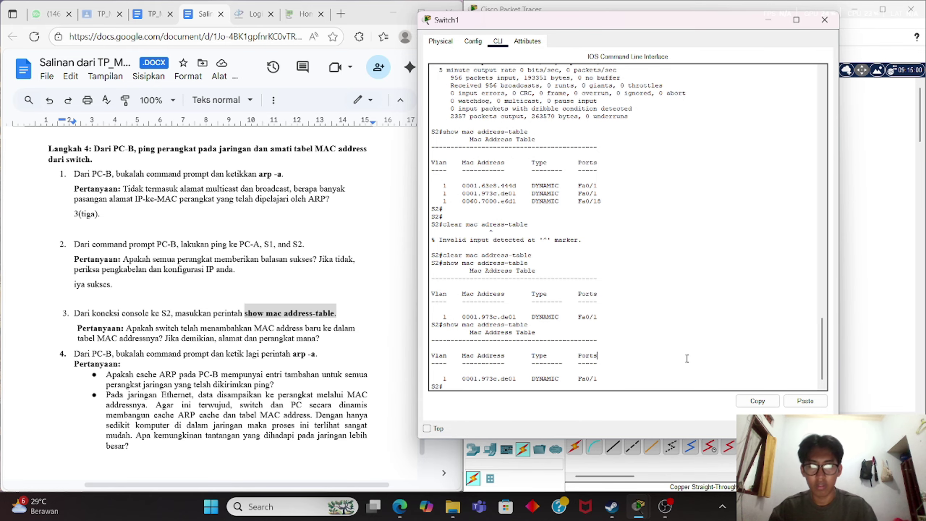
{"action": "key", "text": "Return"}
{"action": "key", "text": "Return"}
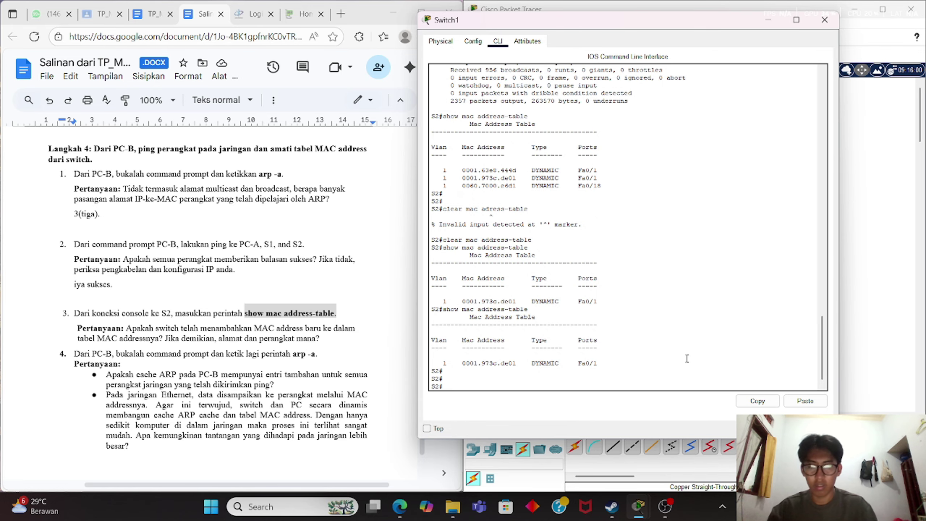
{"action": "key", "text": "ctrl+v"}
{"action": "key", "text": "Return"}
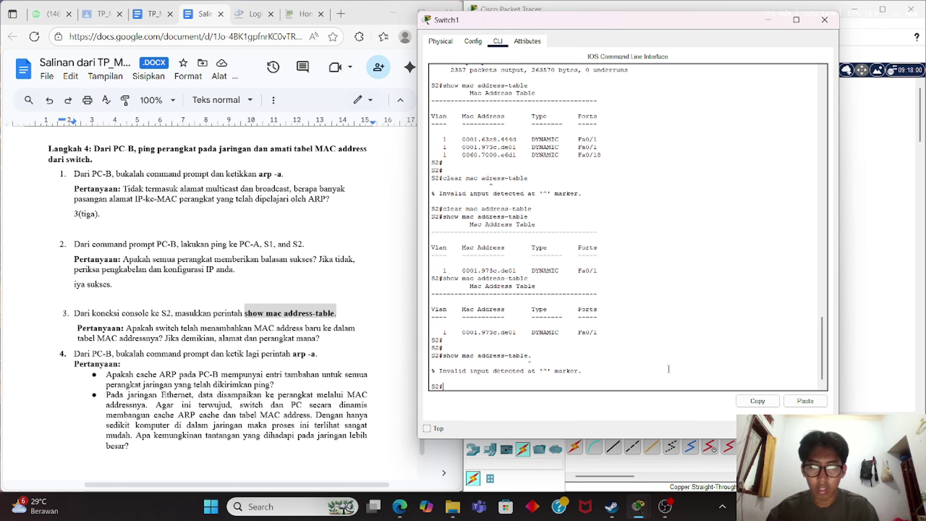
{"action": "right_click", "coordinate": [646, 383]}
{"action": "left_click", "coordinate": [664, 405]}
{"action": "key", "text": "BackSpace"}
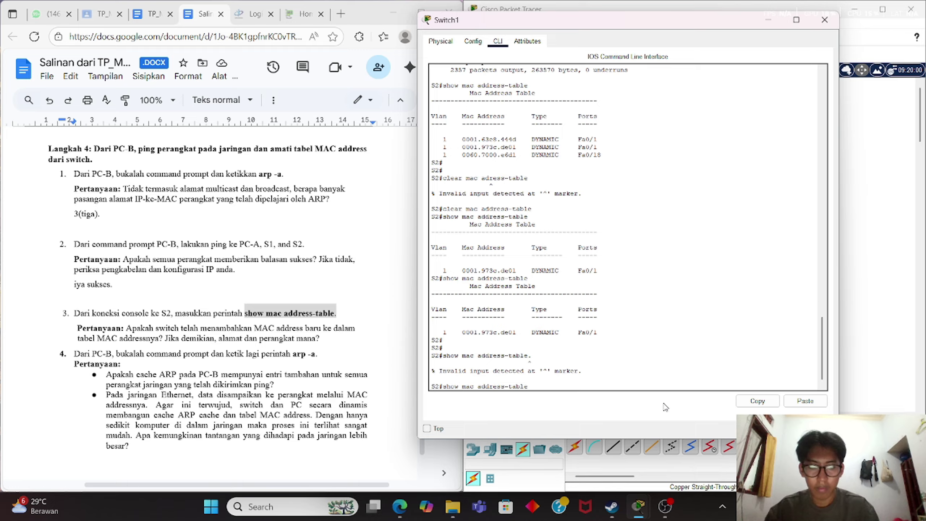
{"action": "key", "text": "Return"}
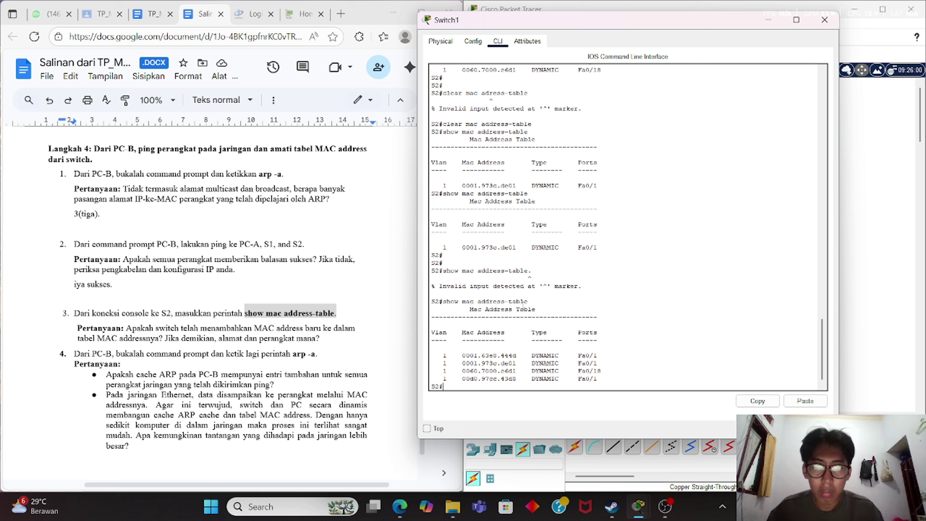
Inspect the four-entry MAC table to find the new 00d0.97cc.43d8 entry on Fa0/1.
{"action": "scroll", "coordinate": [522, 305], "scroll_direction": "up", "scroll_amount": 5}
{"action": "scroll", "coordinate": [523, 306], "scroll_direction": "down", "scroll_amount": 3}
{"action": "scroll", "coordinate": [505, 103], "scroll_direction": "down", "scroll_amount": 8}
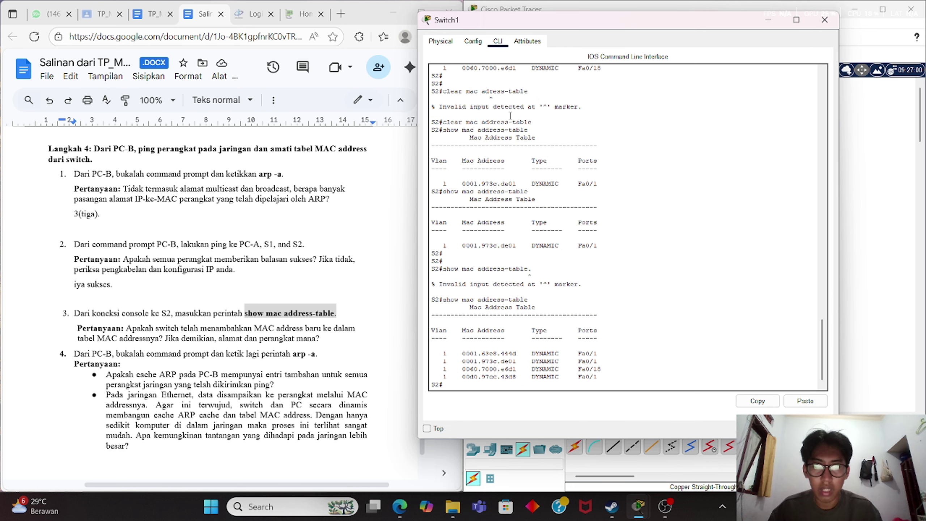
{"action": "scroll", "coordinate": [510, 115], "scroll_direction": "up", "scroll_amount": 10}
{"action": "scroll", "coordinate": [511, 115], "scroll_direction": "down", "scroll_amount": 3}
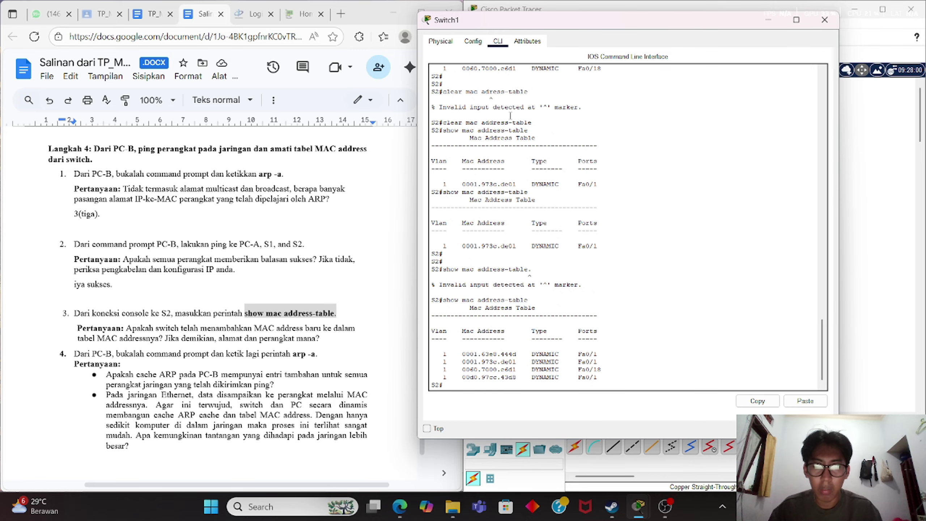
{"action": "scroll", "coordinate": [519, 380], "scroll_direction": "up", "scroll_amount": 3}
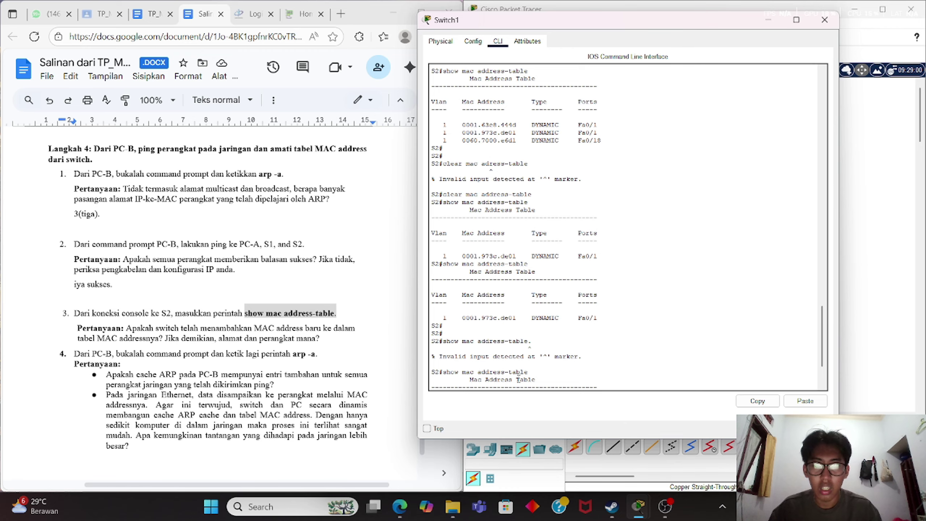
{"action": "scroll", "coordinate": [519, 379], "scroll_direction": "down", "scroll_amount": 3}
{"action": "left_click_drag", "start_coordinate": [516, 377], "coordinate": [462, 377]}
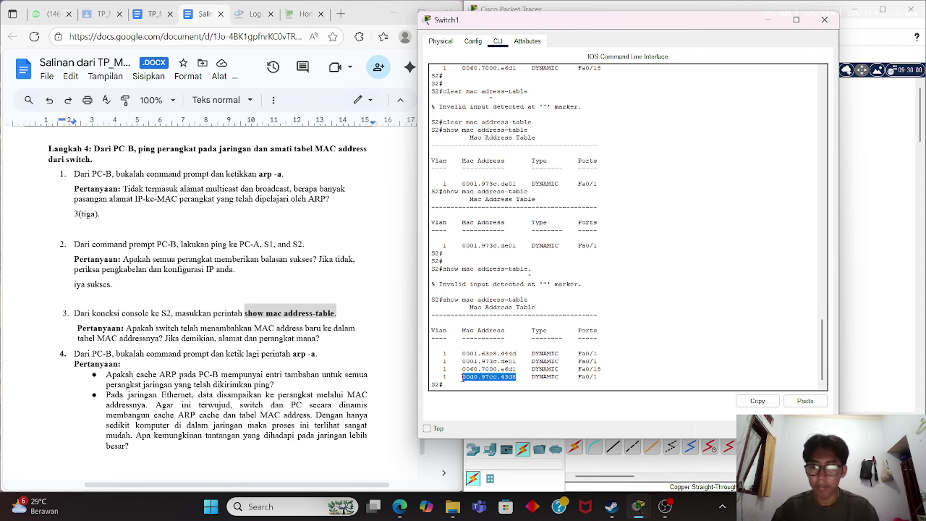
{"action": "left_click", "coordinate": [720, 360]}
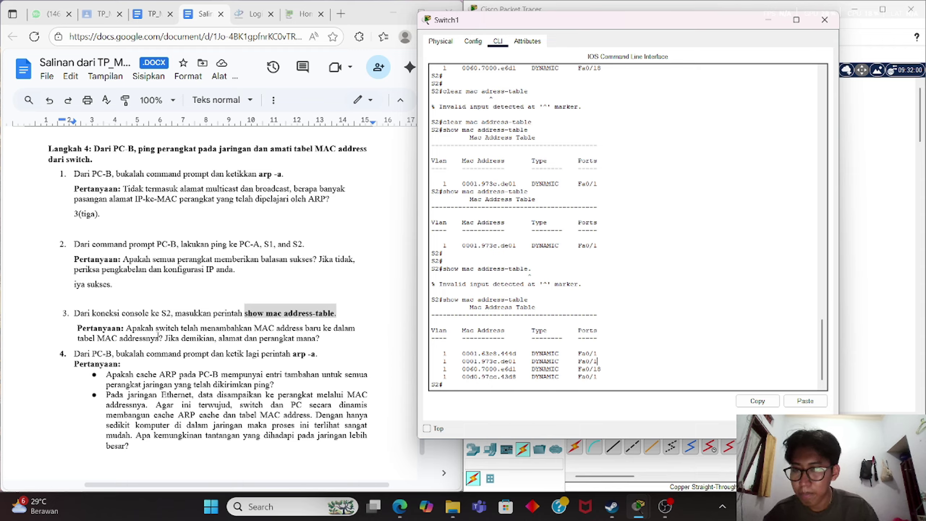
{"action": "left_click", "coordinate": [322, 339]}
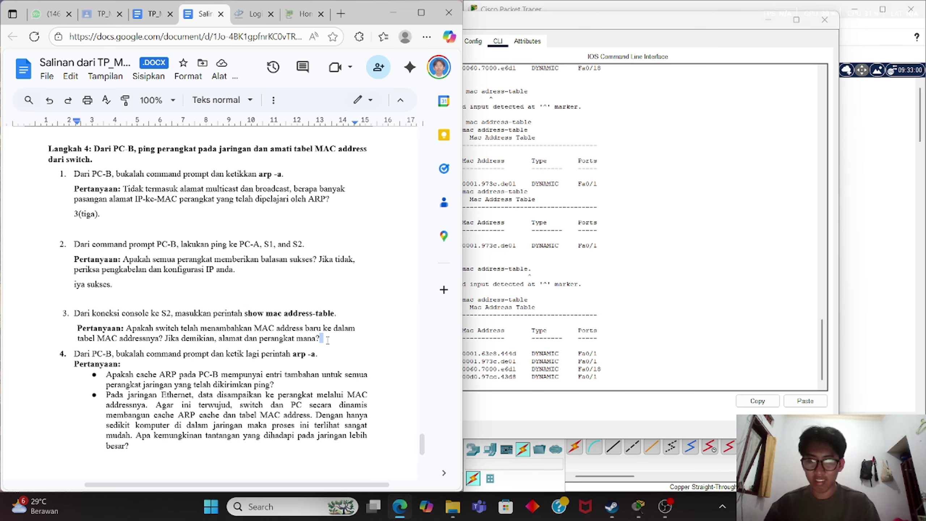
Type 'iya ditambahkan.' under question 3 and copy 00d0.97cc.43d8 from Switch1's CLI.
{"action": "key", "text": "Return"}
{"action": "type", "text": "iya"}
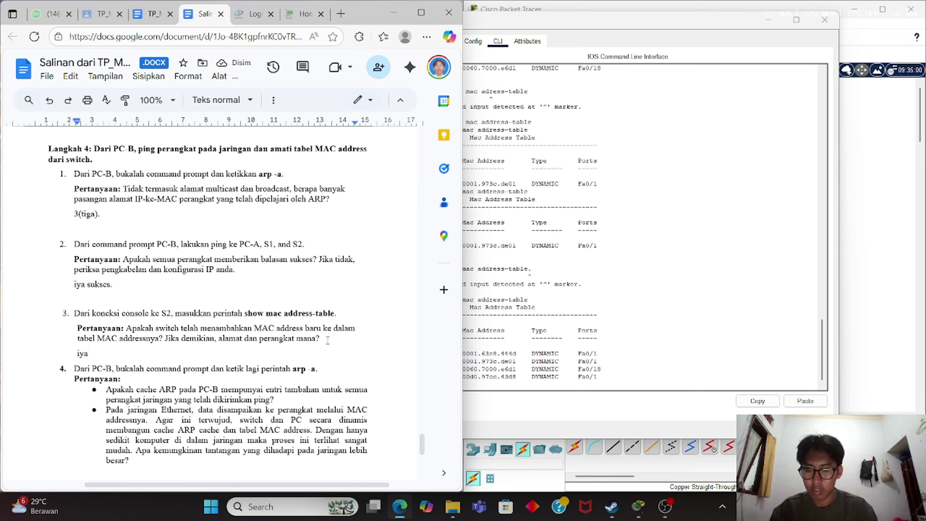
{"action": "type", "text": " ditamb"}
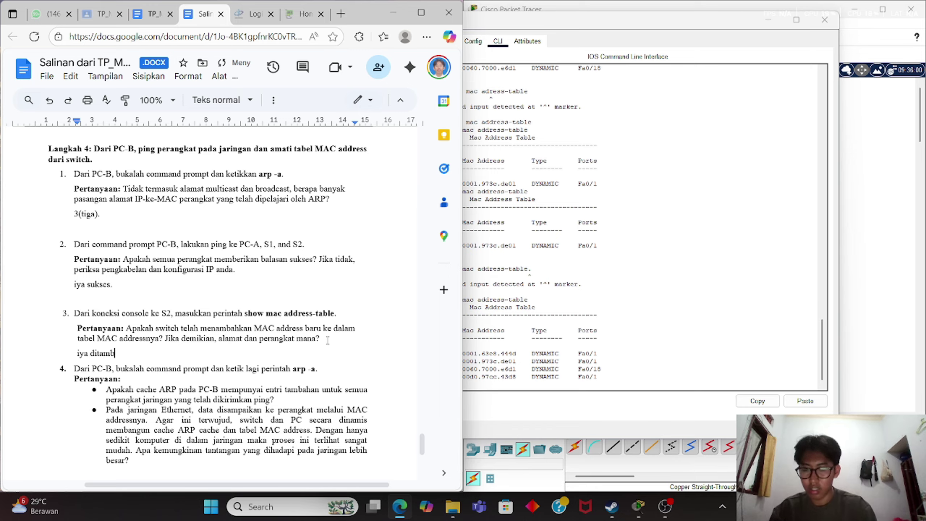
{"action": "type", "text": "ahkan"}
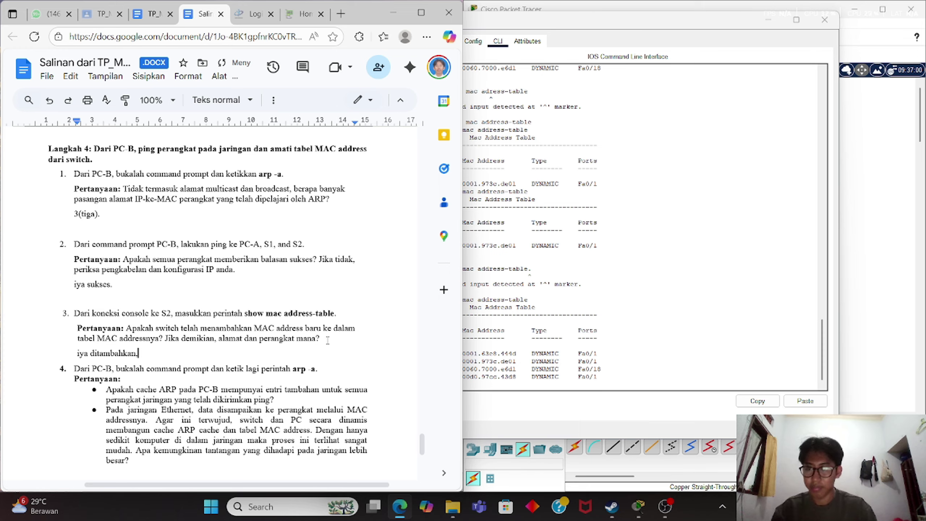
{"action": "type", "text": "."}
{"action": "left_click", "coordinate": [638, 371]}
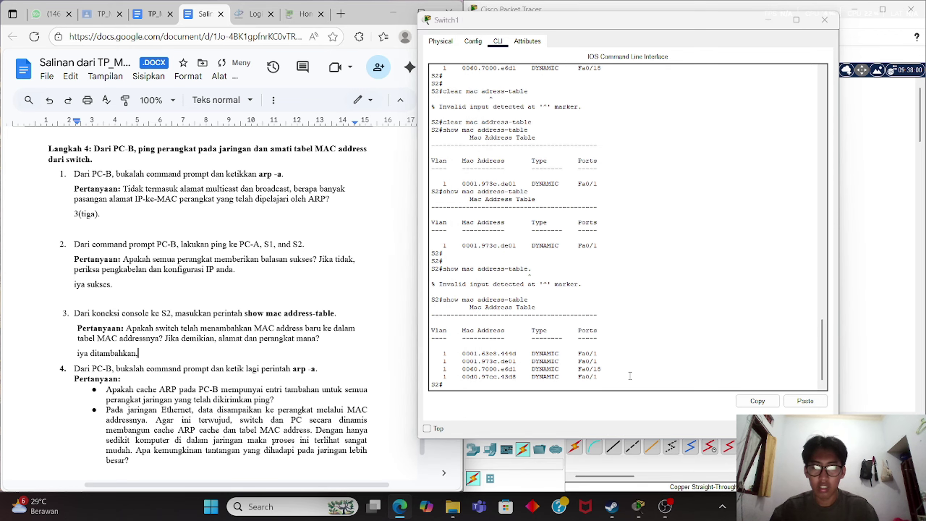
{"action": "left_click_drag", "start_coordinate": [612, 377], "coordinate": [443, 380]}
{"action": "key", "text": "Return"}
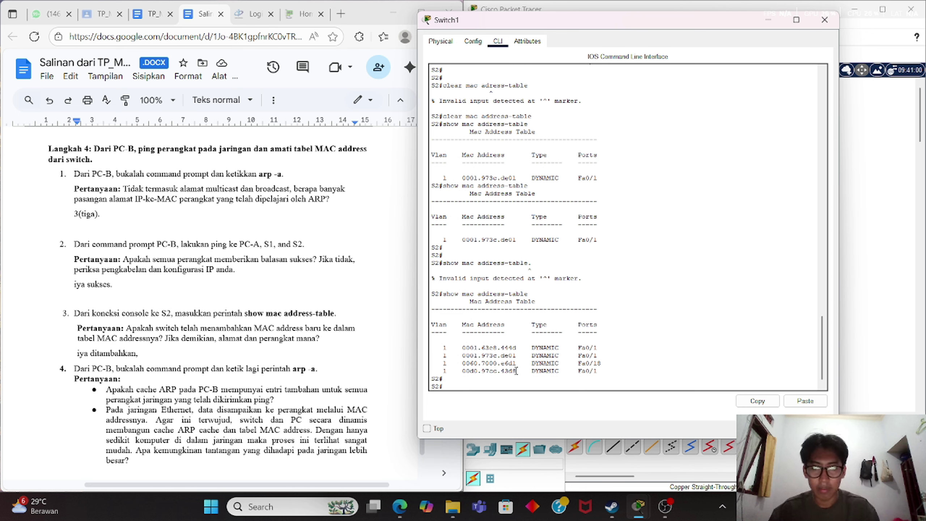
{"action": "left_click_drag", "start_coordinate": [518, 371], "coordinate": [464, 376]}
{"action": "right_click", "coordinate": [464, 376]}
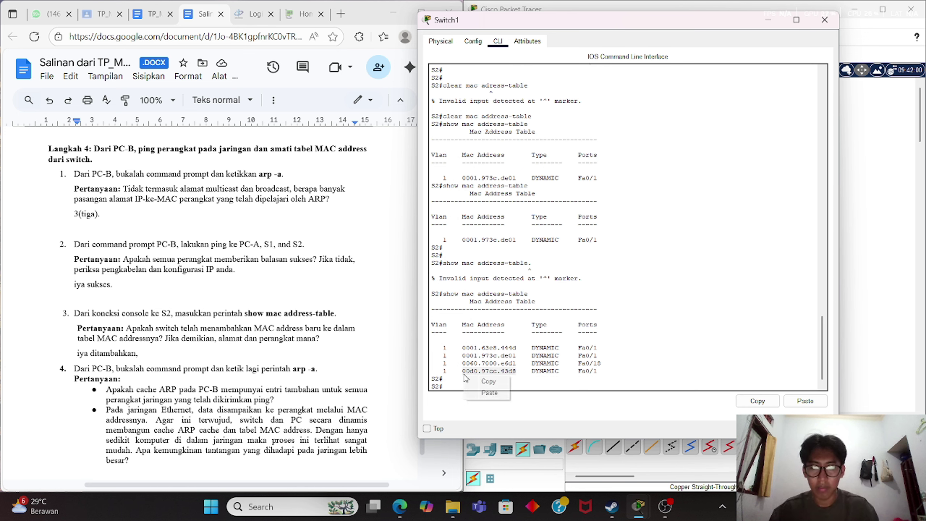
{"action": "left_click", "coordinate": [488, 381]}
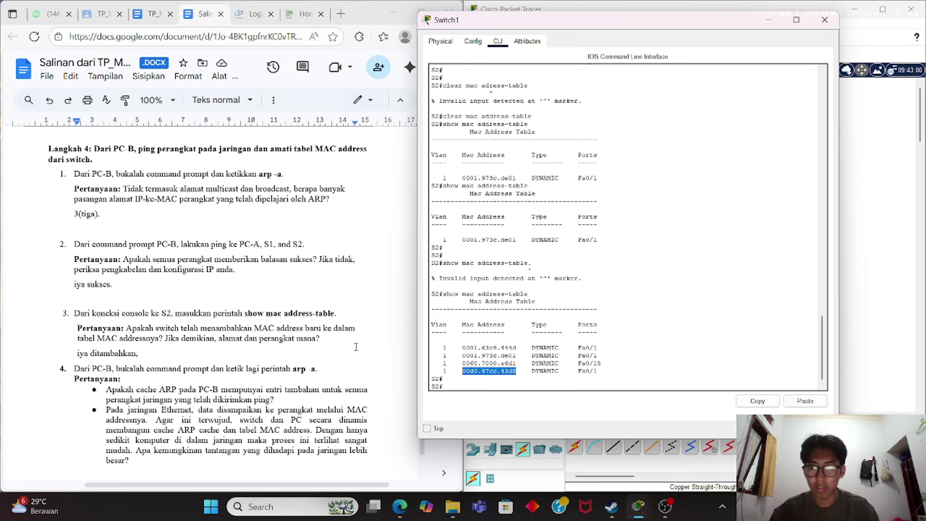
Insert the copied MAC address in brackets right after 'iya ditambahkan' in the answer.
{"action": "left_click", "coordinate": [155, 284]}
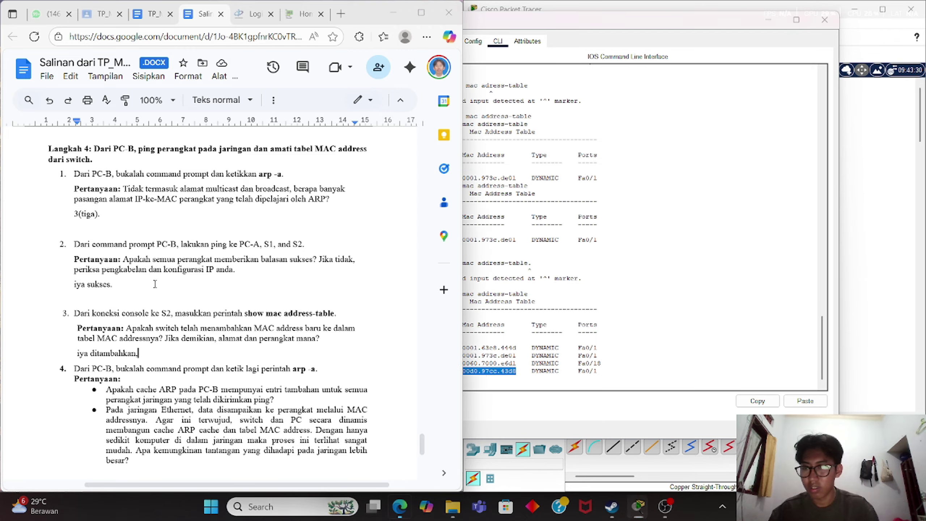
{"action": "left_click", "coordinate": [150, 353]}
{"action": "key", "text": "BackSpace"}
{"action": "type", "text": "("}
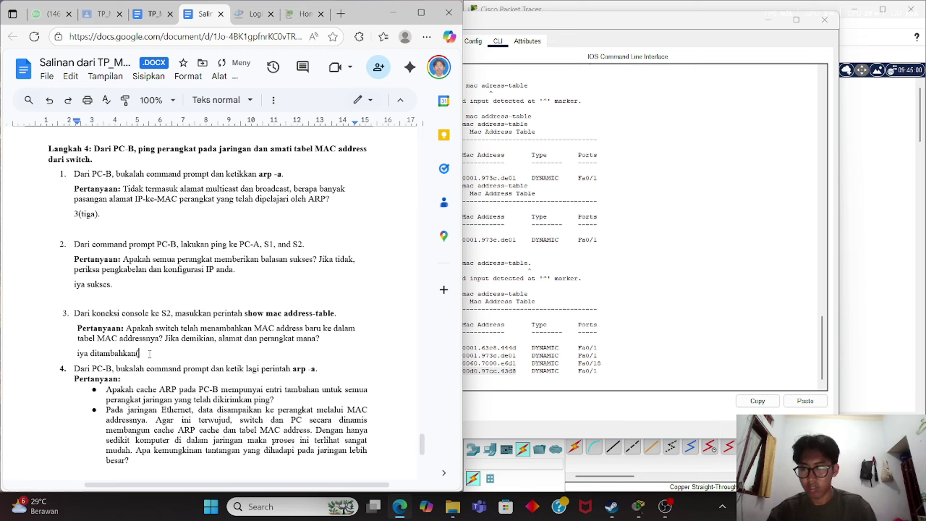
{"action": "key", "text": "ctrl+v"}
{"action": "type", "text": ")."}
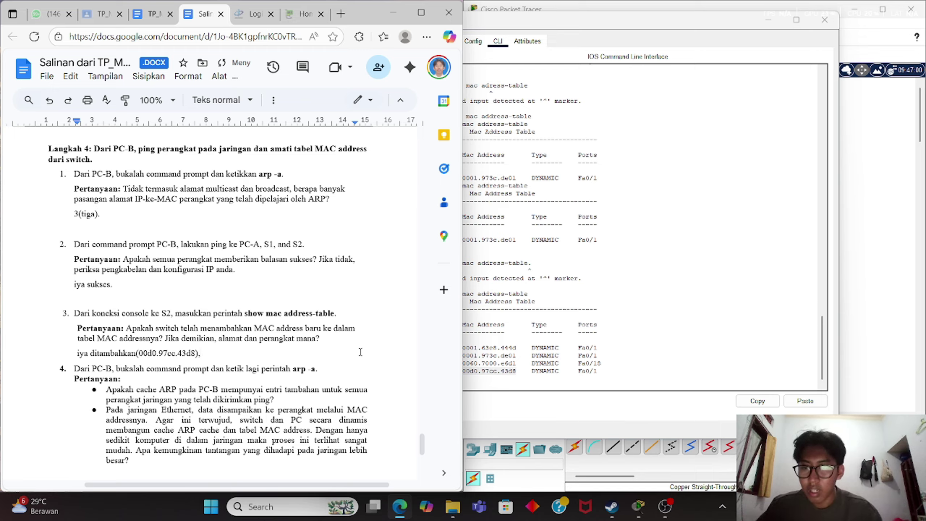
Check Switch0's ports in the topology, then append 'milik port F0/1(S1).' after the MAC address.
{"action": "left_click", "coordinate": [873, 263]}
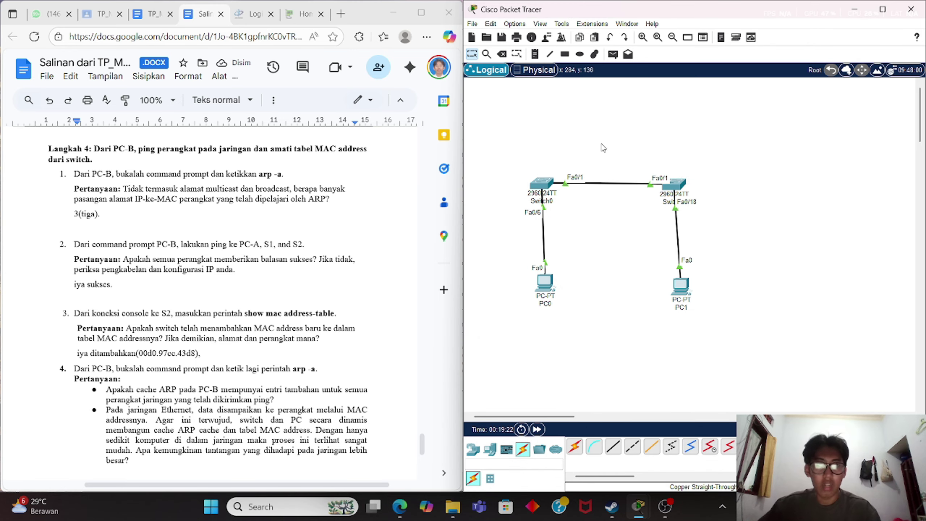
{"action": "mouse_move", "coordinate": [543, 188]}
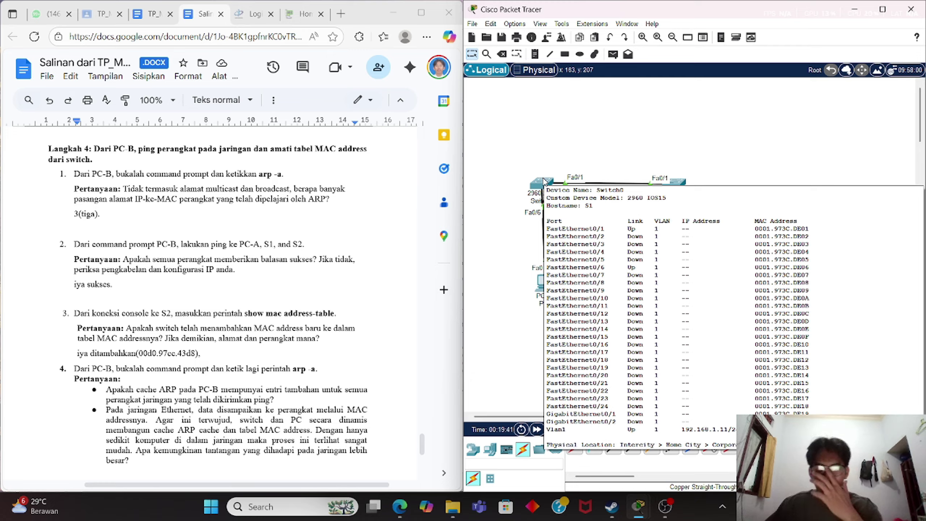
{"action": "left_click", "coordinate": [208, 352]}
{"action": "type", "text": "mil"}
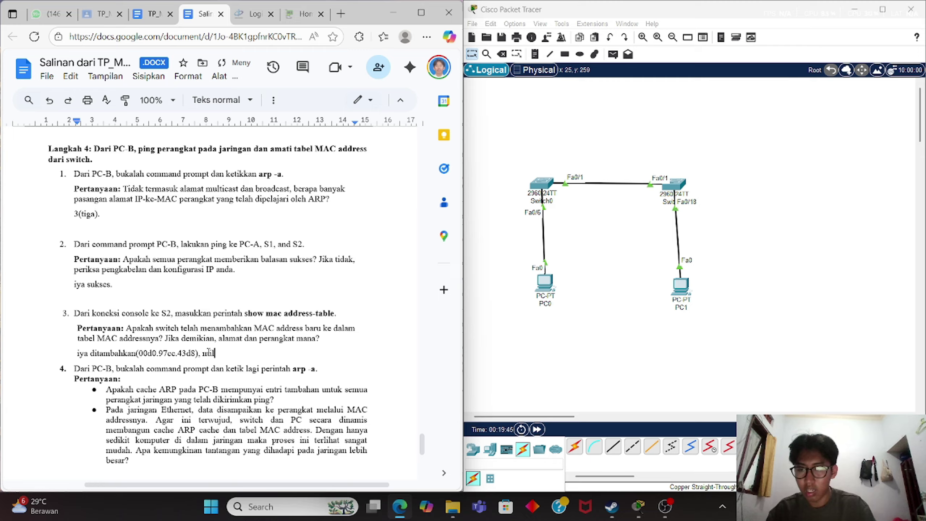
{"action": "type", "text": "ik "}
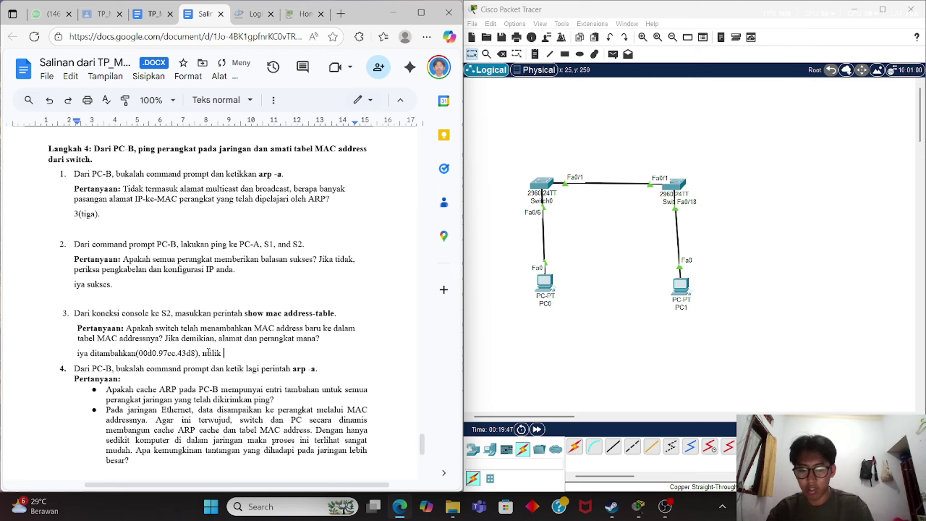
{"action": "type", "text": "port F0"}
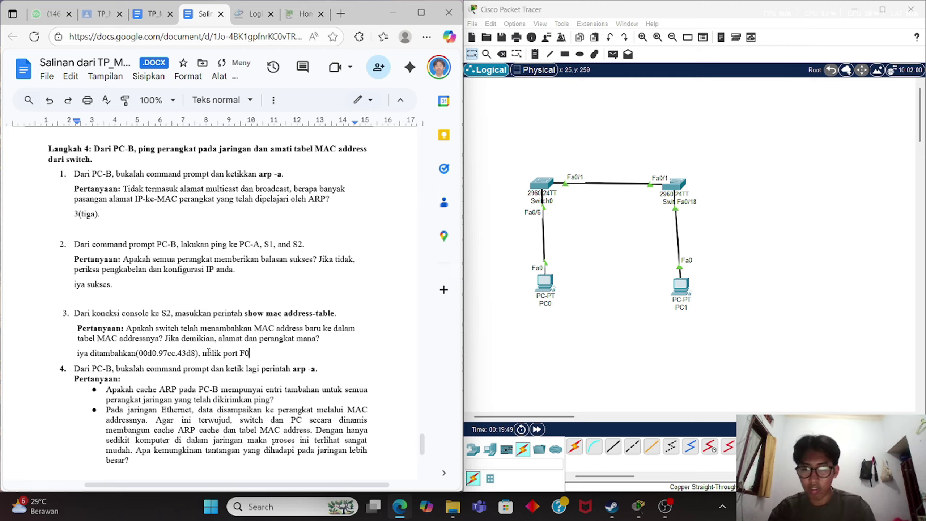
{"action": "type", "text": "/1"}
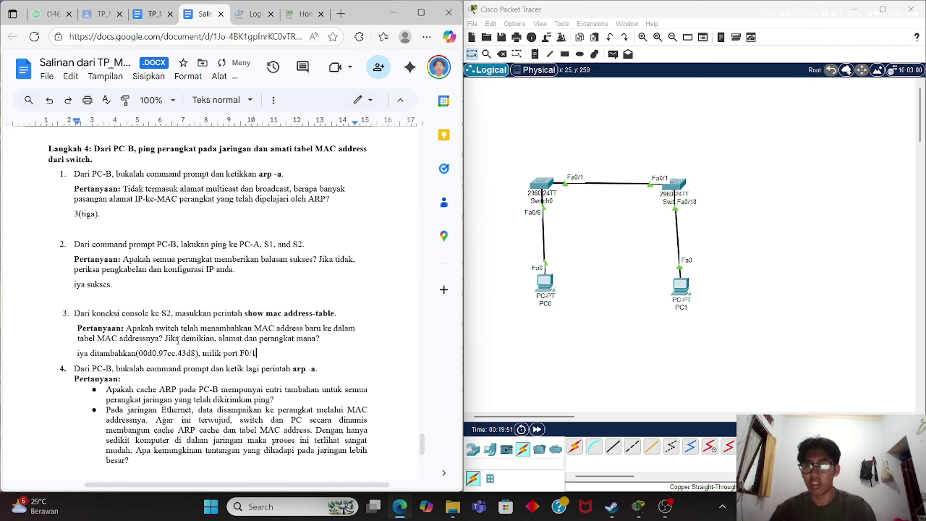
{"action": "scroll", "coordinate": [288, 306], "scroll_direction": "down", "scroll_amount": 3}
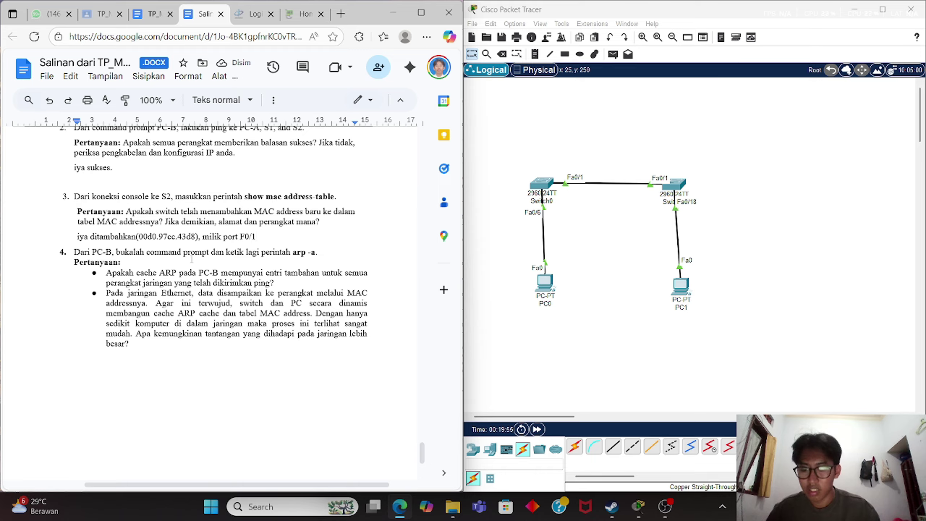
{"action": "type", "text": "("}
{"action": "type", "text": "swt"}
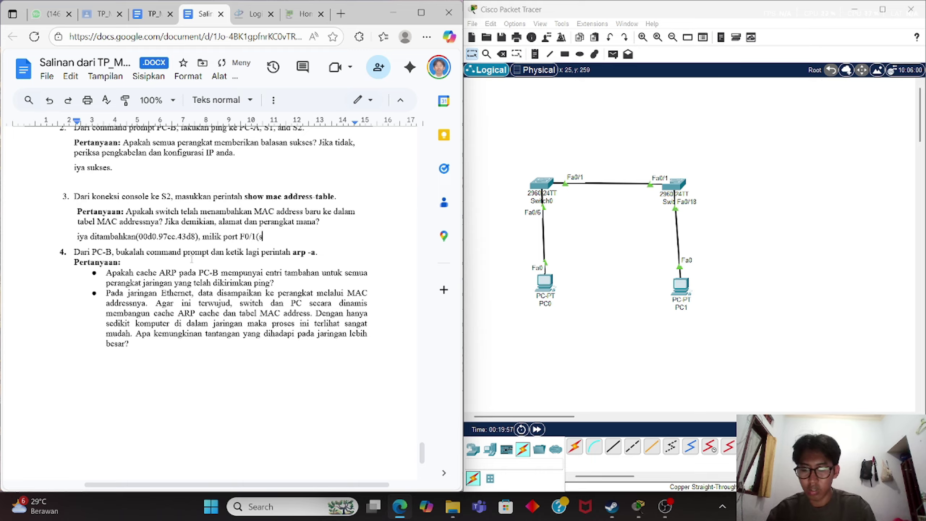
{"action": "key", "text": "BackSpace"}
{"action": "key", "text": "BackSpace"}
{"action": "key", "text": "BackSpace"}
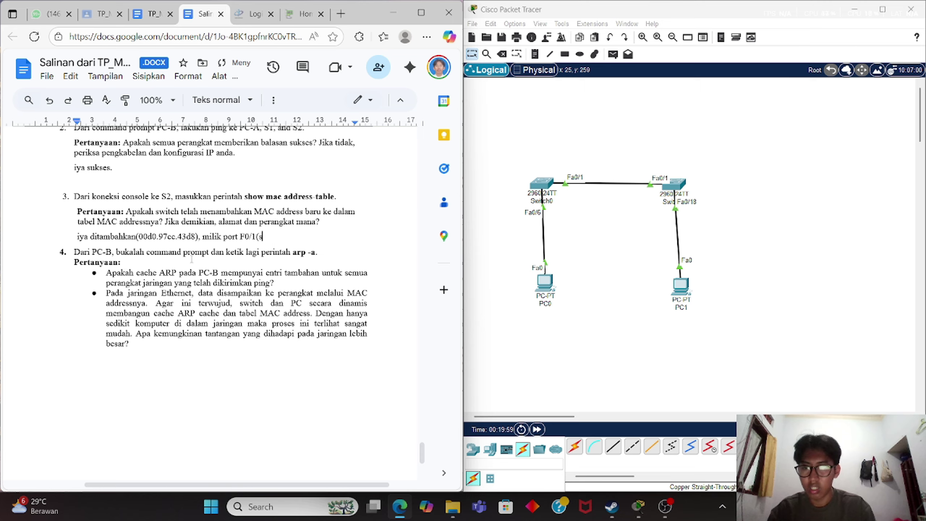
{"action": "type", "text": "S1)"}
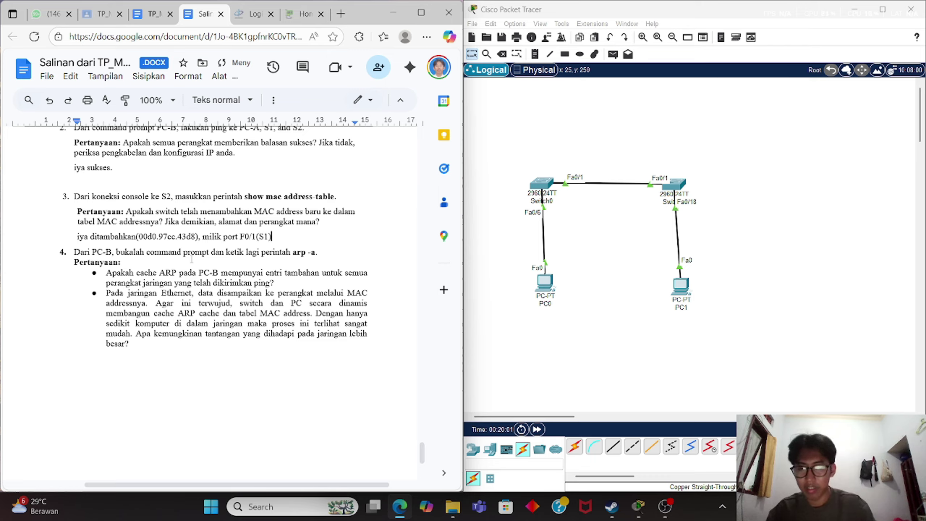
{"action": "type", "text": "."}
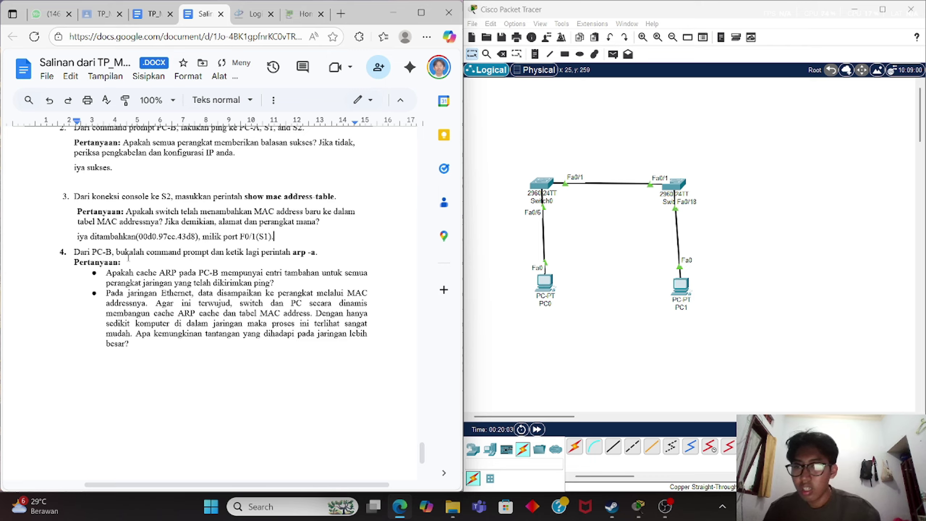
Run arp -a on PC1, showing entries for 192.168.1.1, 192.168.1.11 and 192.168.1.12.
{"action": "left_click", "coordinate": [132, 259]}
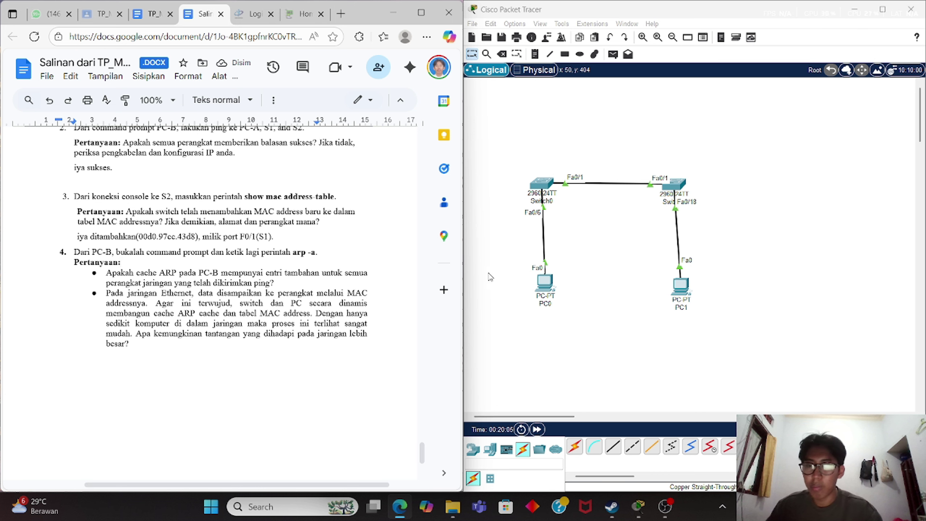
{"action": "left_click", "coordinate": [680, 286]}
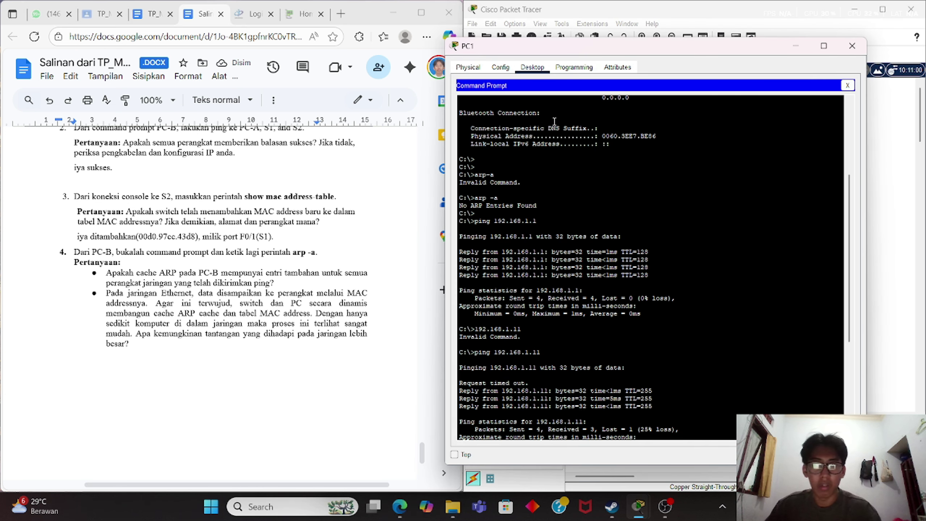
{"action": "scroll", "coordinate": [713, 376], "scroll_direction": "down", "scroll_amount": 8}
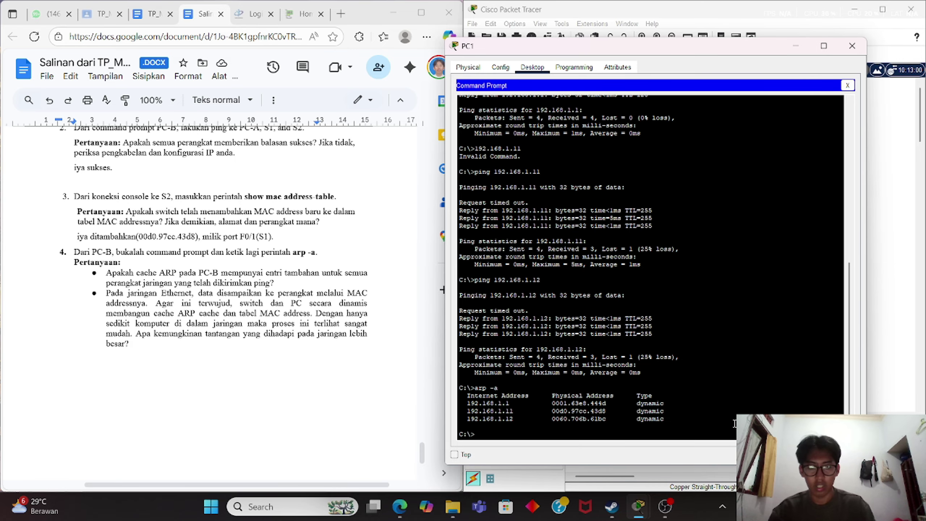
{"action": "key", "text": "Return"}
{"action": "key", "text": "Return"}
{"action": "type", "text": "arp -"}
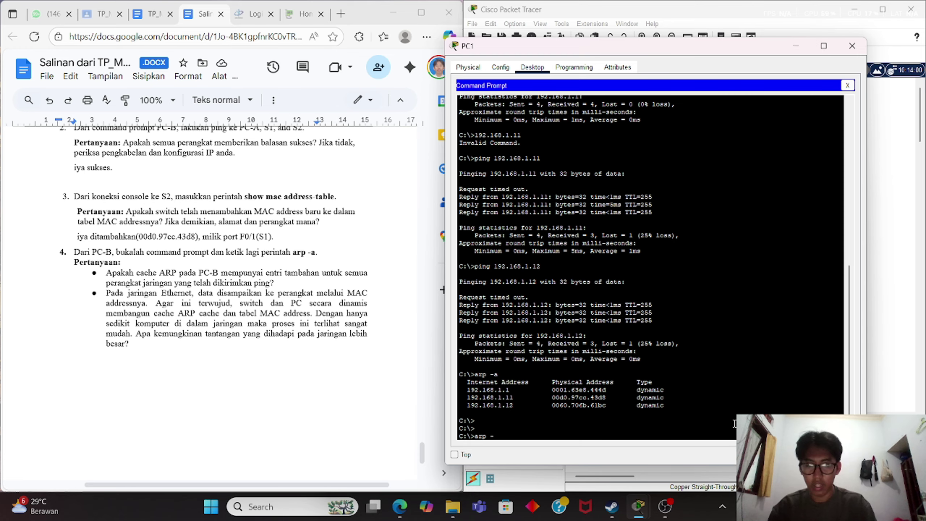
{"action": "type", "text": "a"}
{"action": "key", "text": "Return"}
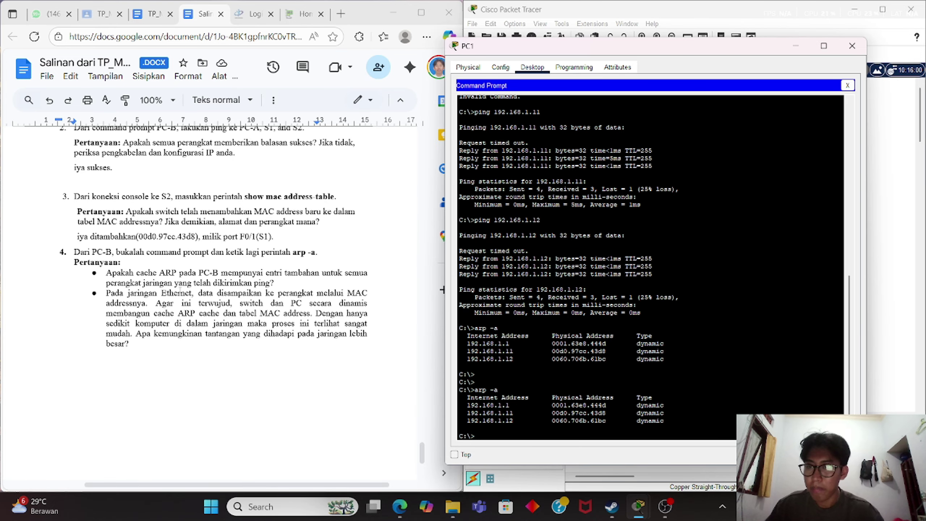
{"action": "left_click", "coordinate": [301, 285]}
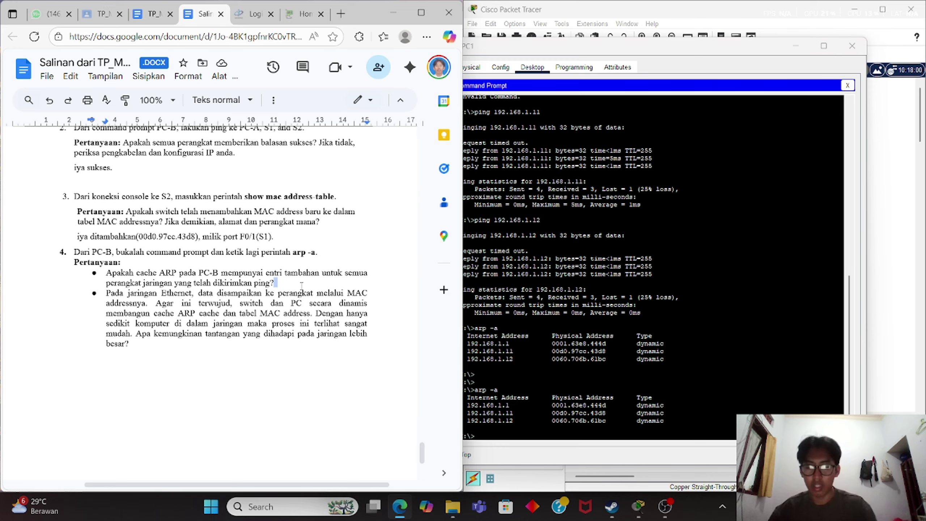
Write 'iya memiliki.' on an unbulleted line under the first question 4 bullet.
{"action": "key", "text": "Return"}
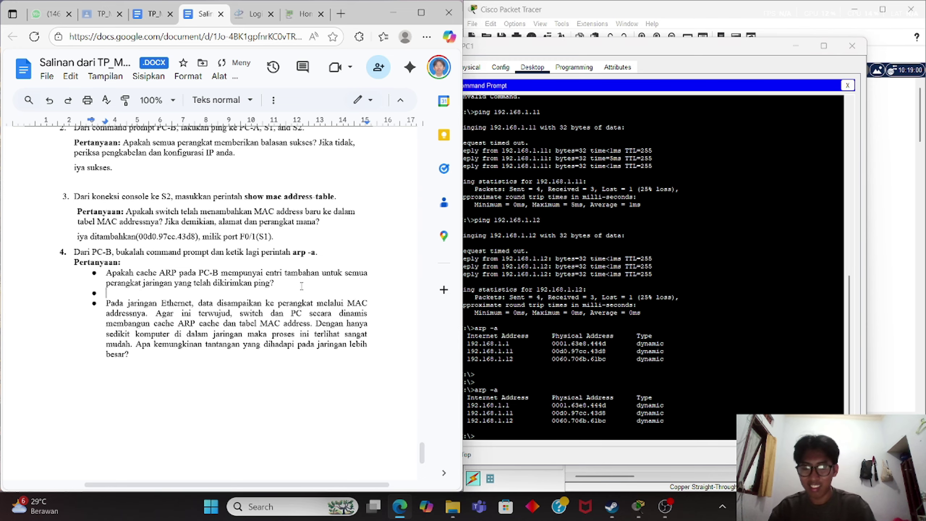
{"action": "key", "text": "BackSpace"}
{"action": "type", "text": "iya"}
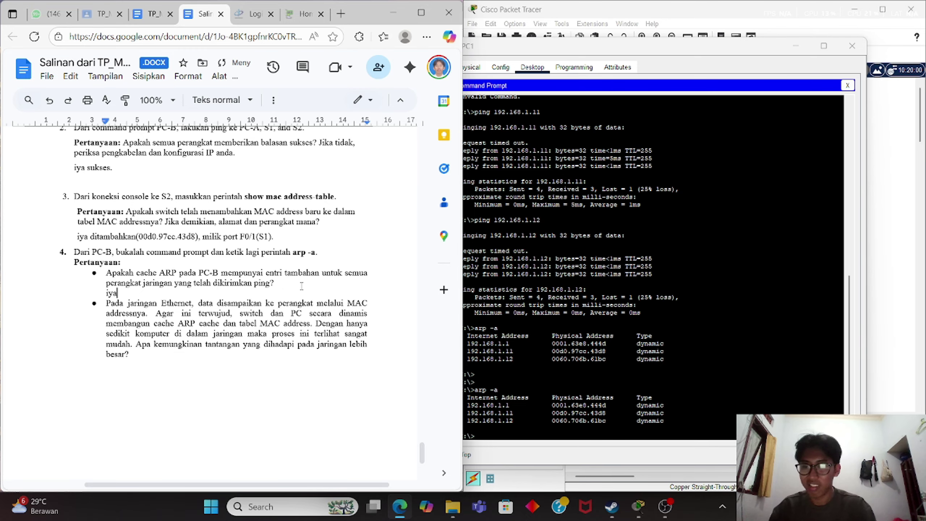
{"action": "type", "text": "memiliki."}
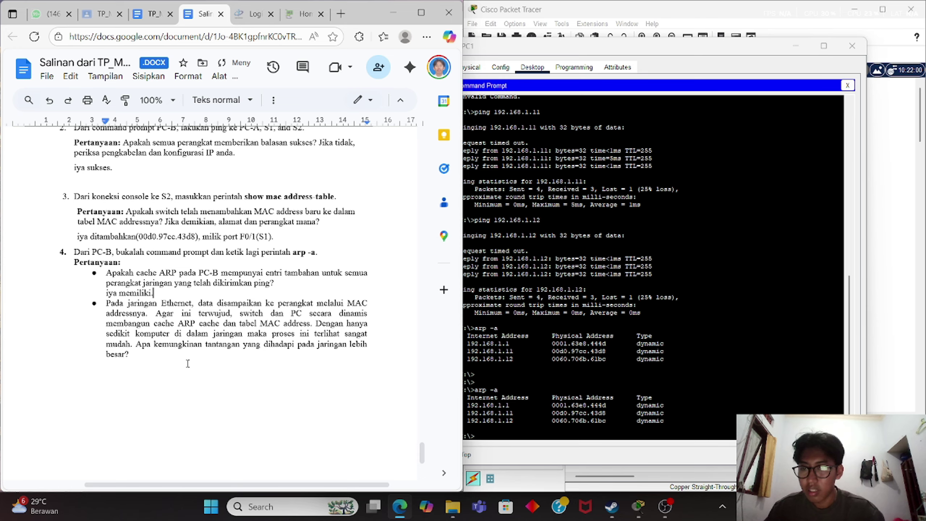
{"action": "left_click", "coordinate": [187, 363]}
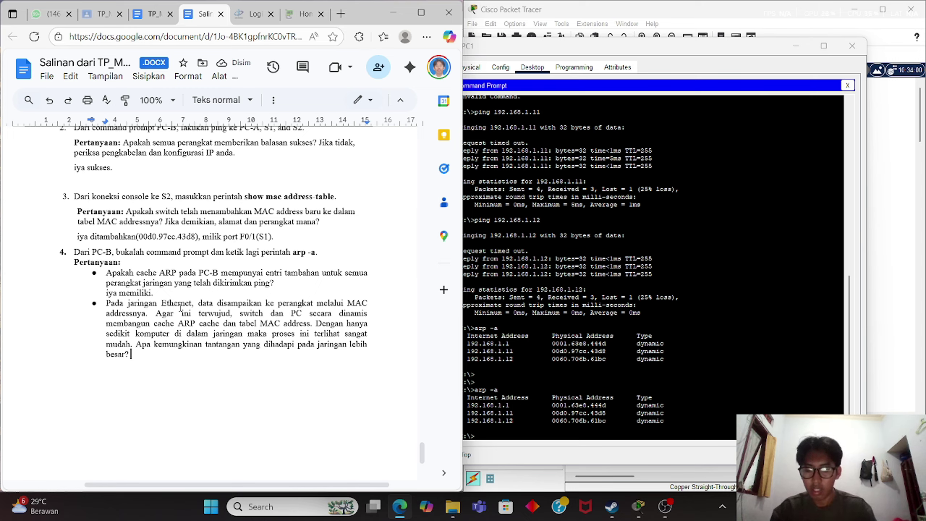
{"action": "type", "text": "bias"}
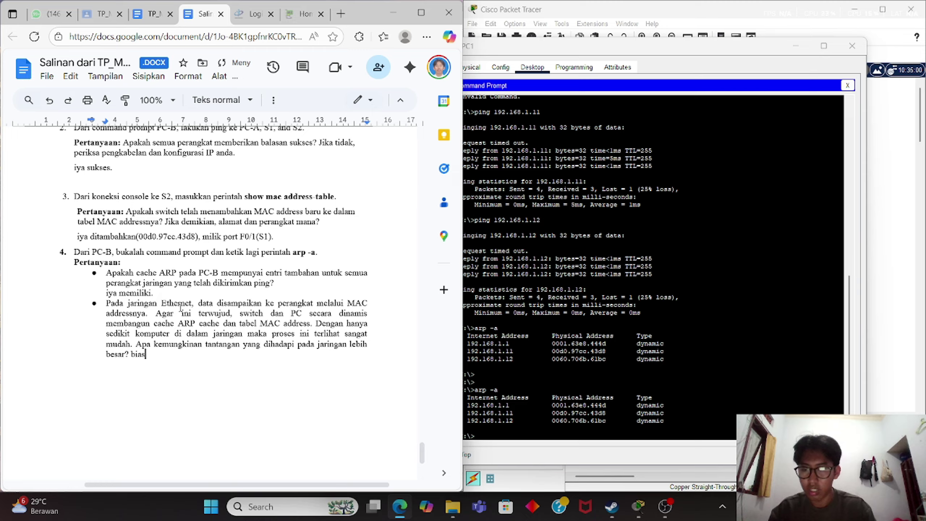
Start the second answer: 'biasanya pada jaringan yang lebih besar itu kurang efisien karena'.
{"action": "key", "text": "BackSpace"}
{"action": "key", "text": "BackSpace"}
{"action": "key", "text": "BackSpace"}
{"action": "key", "text": "BackSpace"}
{"action": "key", "text": "Return"}
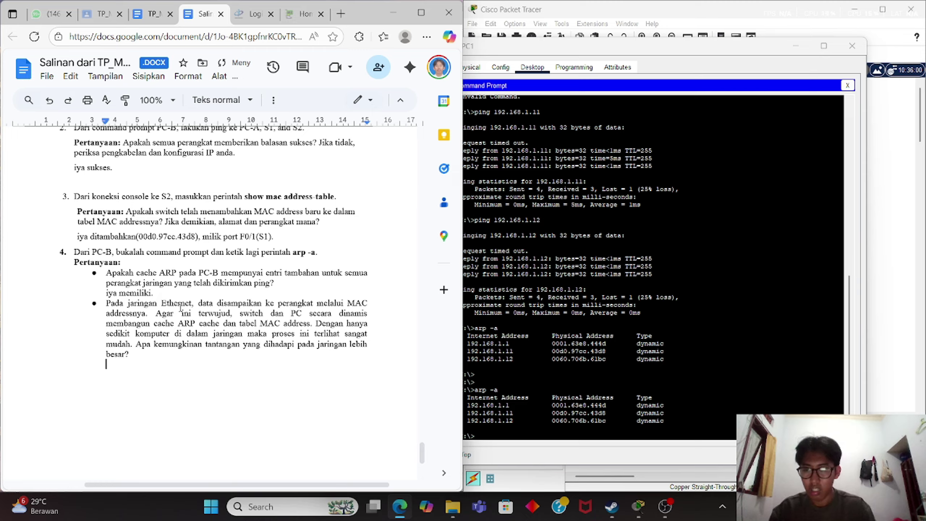
{"action": "type", "text": "kare"}
{"action": "key", "text": "BackSpace"}
{"action": "key", "text": "BackSpace"}
{"action": "key", "text": "BackSpace"}
{"action": "key", "text": "BackSpace"}
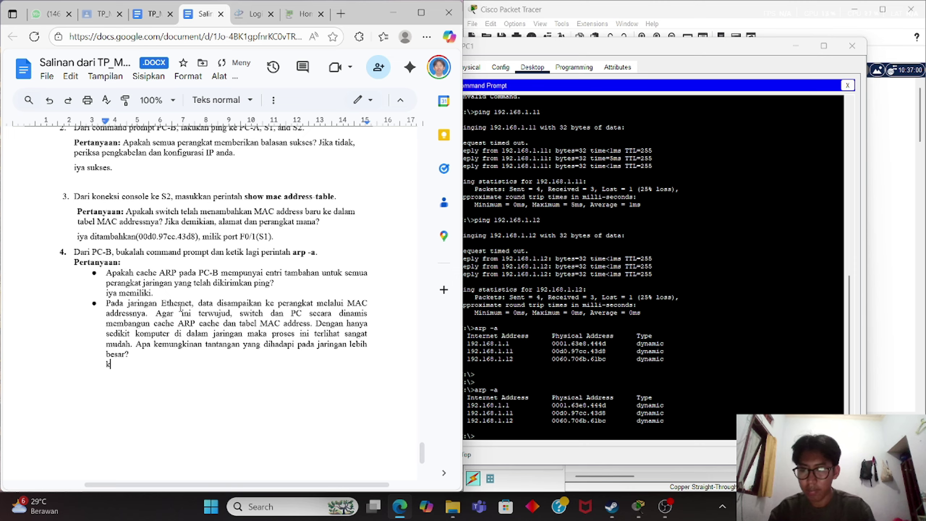
{"action": "type", "text": "biasanya pada "}
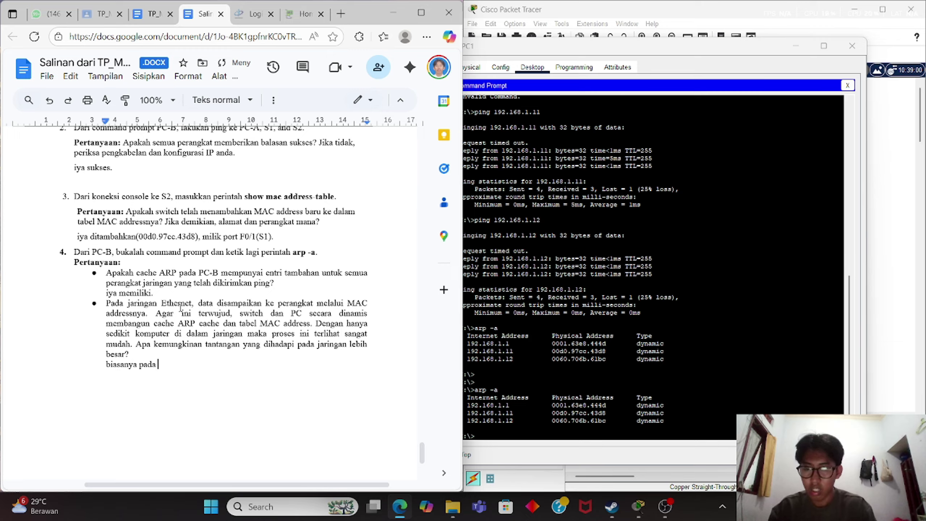
{"action": "type", "text": "jaringan yan"}
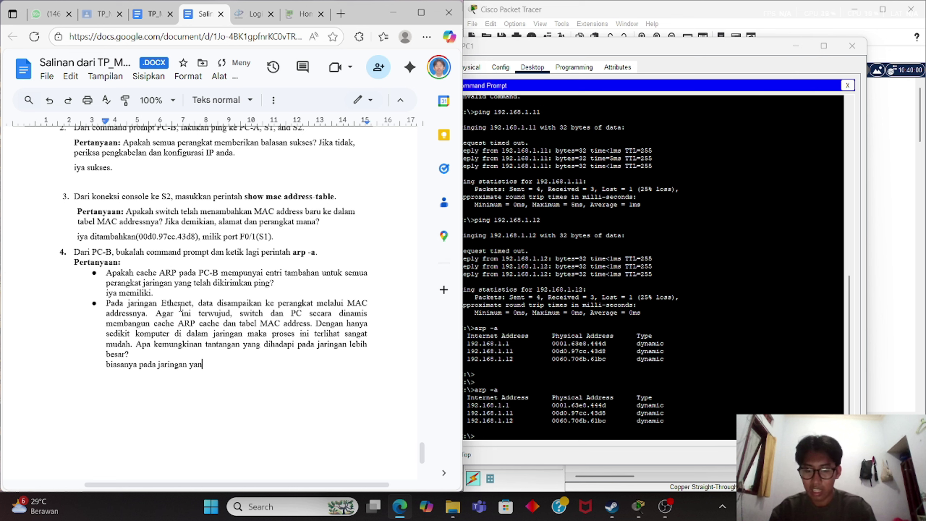
{"action": "type", "text": "g lebih besa"}
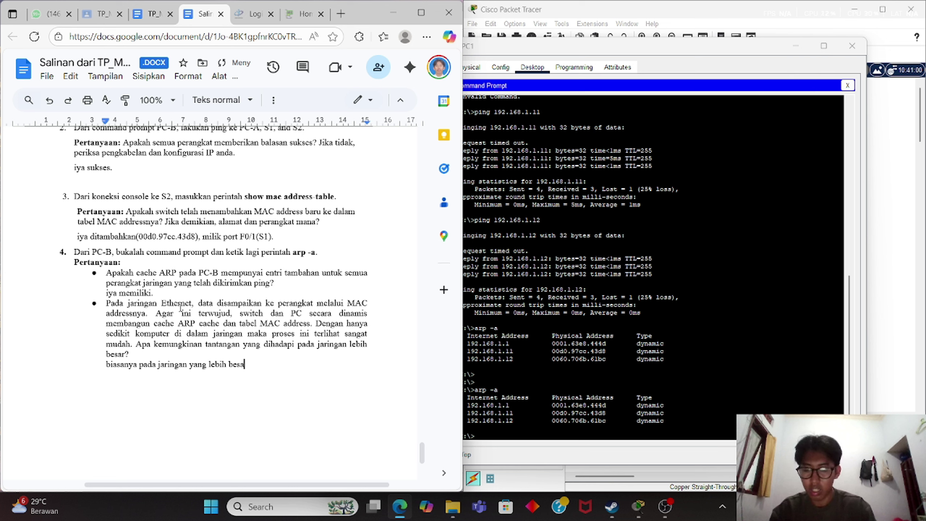
{"action": "type", "text": "r itu kur"}
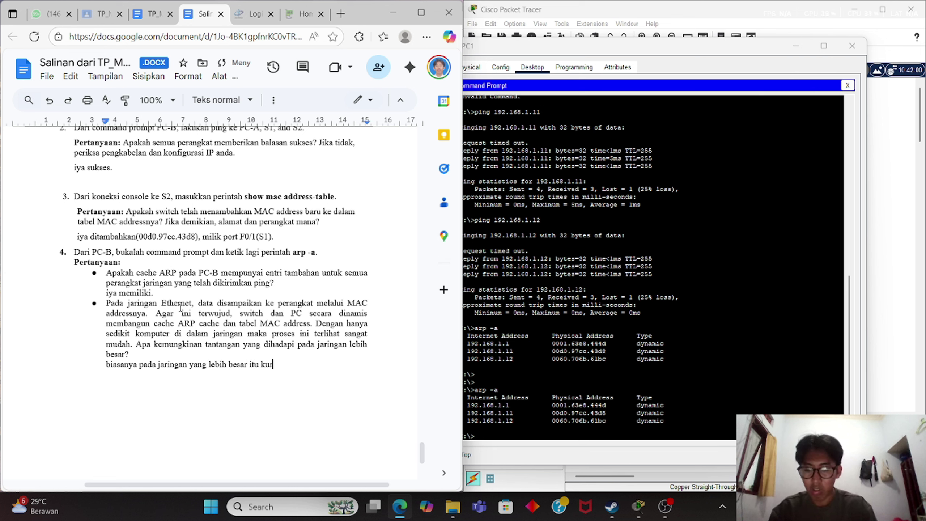
{"action": "type", "text": "ang efisien kar"}
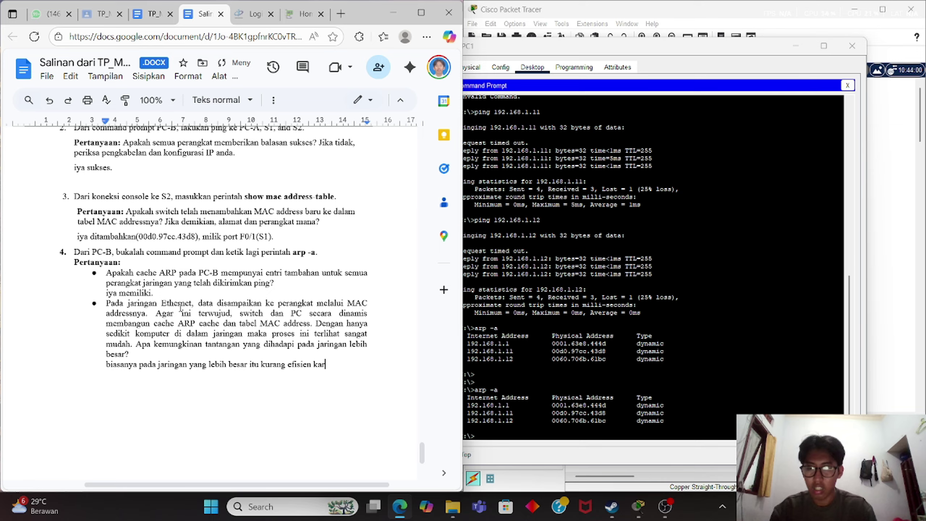
{"action": "type", "text": "ena banyak hal"}
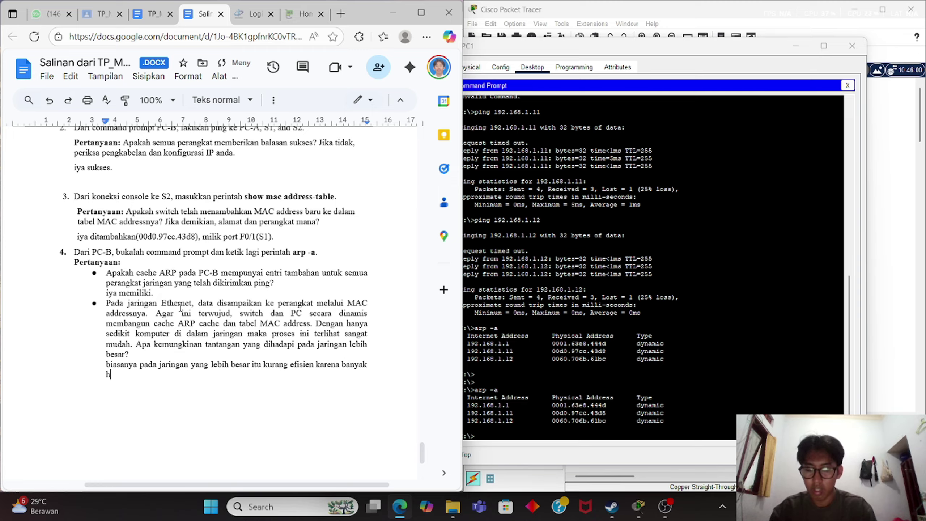
{"action": "key", "text": "BackSpace"}
{"action": "key", "text": "BackSpace"}
{"action": "key", "text": "BackSpace"}
{"action": "key", "text": "BackSpace"}
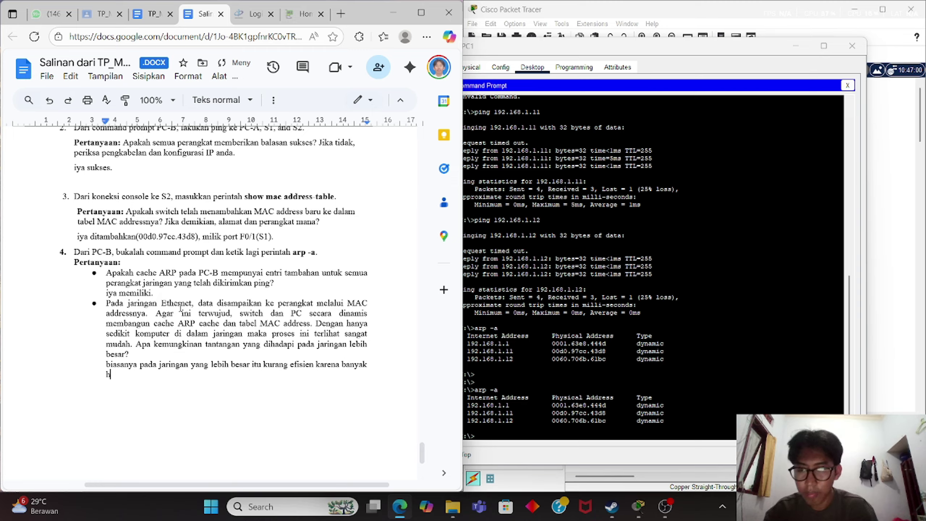
{"action": "type", "text": "beberapa"}
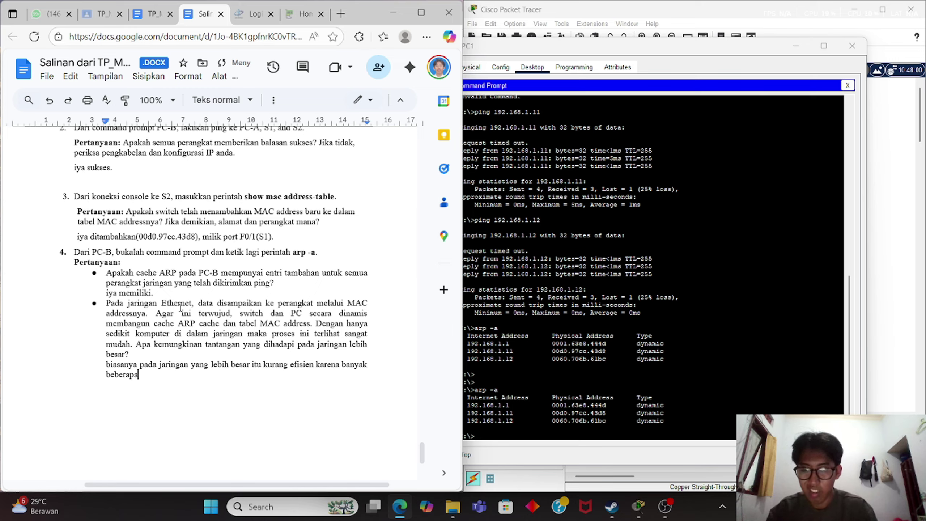
{"action": "type", "text": " hal yang"}
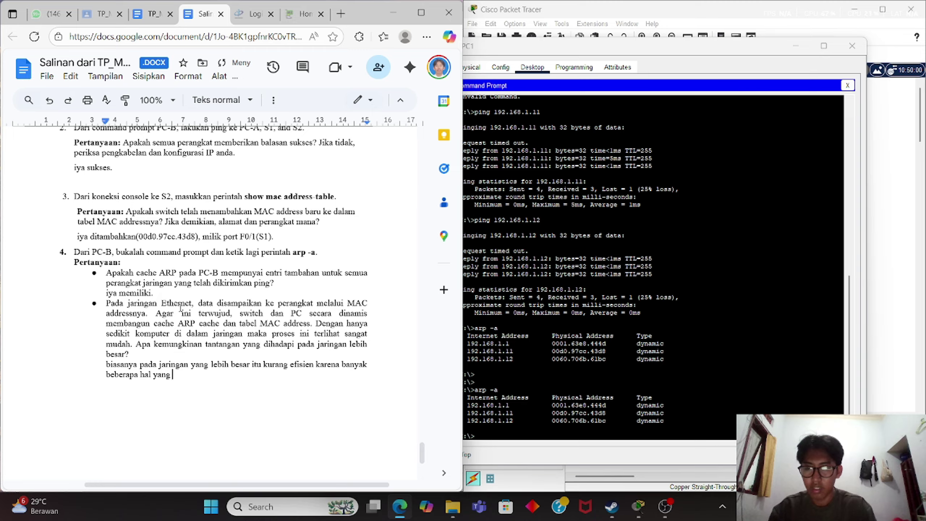
Finish it with 'banyaknya mac address duplikat pada table dan susah menentukan mac address itu milik siapa.'.
{"action": "key", "text": "BackSpace"}
{"action": "key", "text": "BackSpace"}
{"action": "key", "text": "BackSpace"}
{"action": "key", "text": "BackSpace"}
{"action": "key", "text": "BackSpace"}
{"action": "key", "text": "BackSpace"}
{"action": "key", "text": "BackSpace"}
{"action": "key", "text": "BackSpace"}
{"action": "key", "text": "BackSpace"}
{"action": "key", "text": "BackSpace"}
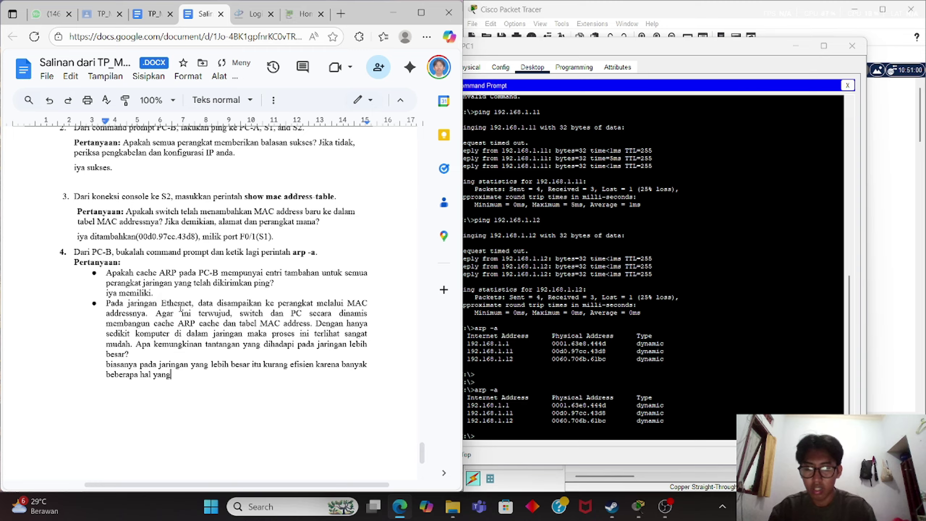
{"action": "key", "text": "BackSpace"}
{"action": "key", "text": "BackSpace"}
{"action": "key", "text": "BackSpace"}
{"action": "key", "text": "BackSpace"}
{"action": "key", "text": "BackSpace"}
{"action": "key", "text": "BackSpace"}
{"action": "key", "text": "BackSpace"}
{"action": "key", "text": "BackSpace"}
{"action": "key", "text": "BackSpace"}
{"action": "key", "text": "BackSpace"}
{"action": "key", "text": "BackSpace"}
{"action": "key", "text": "BackSpace"}
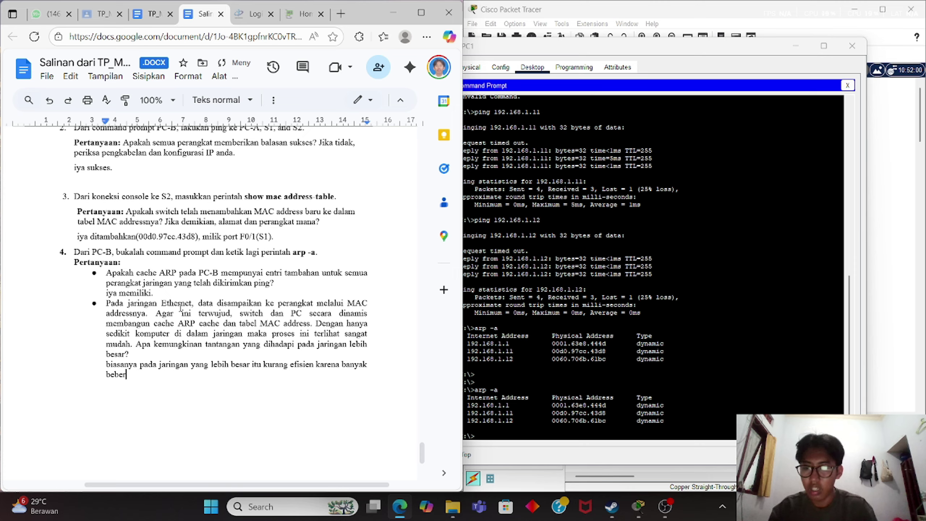
{"action": "key", "text": "BackSpace"}
{"action": "key", "text": "BackSpace"}
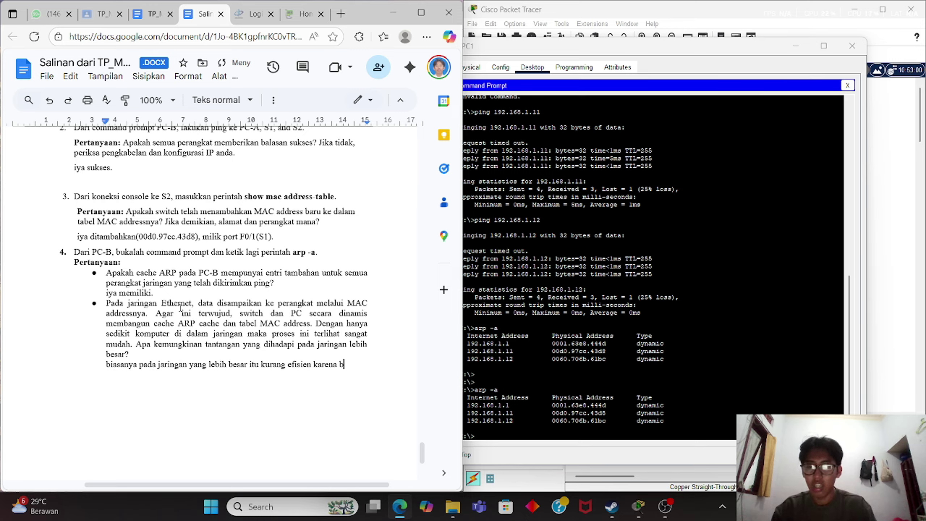
{"action": "type", "text": "anya"}
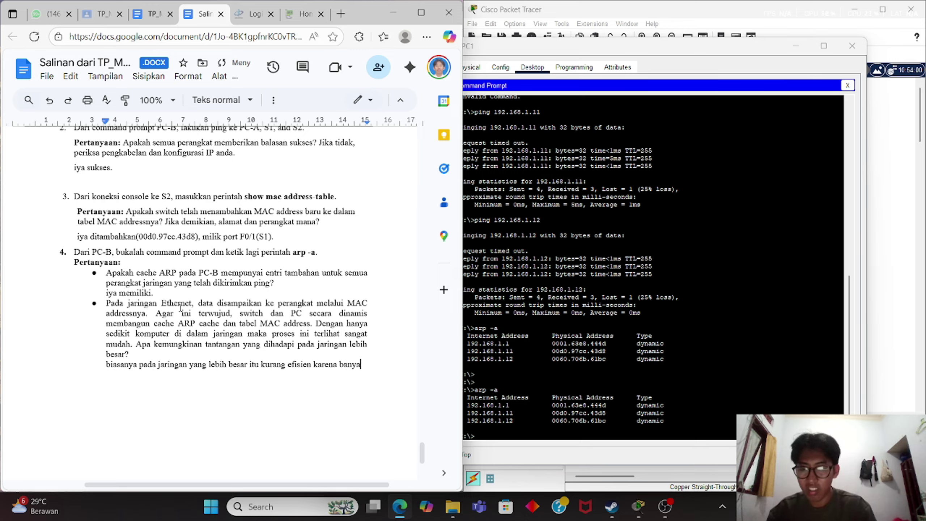
{"action": "type", "text": "knya "}
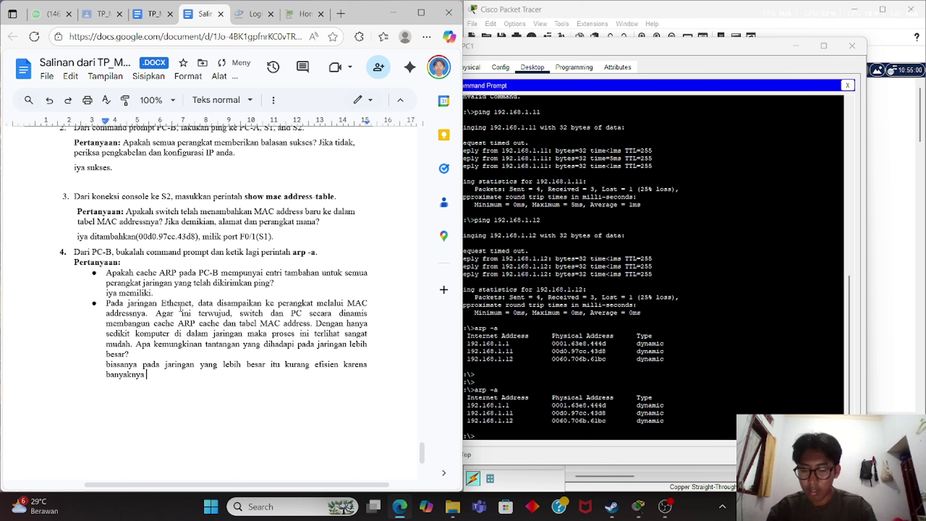
{"action": "type", "text": "mac addre"}
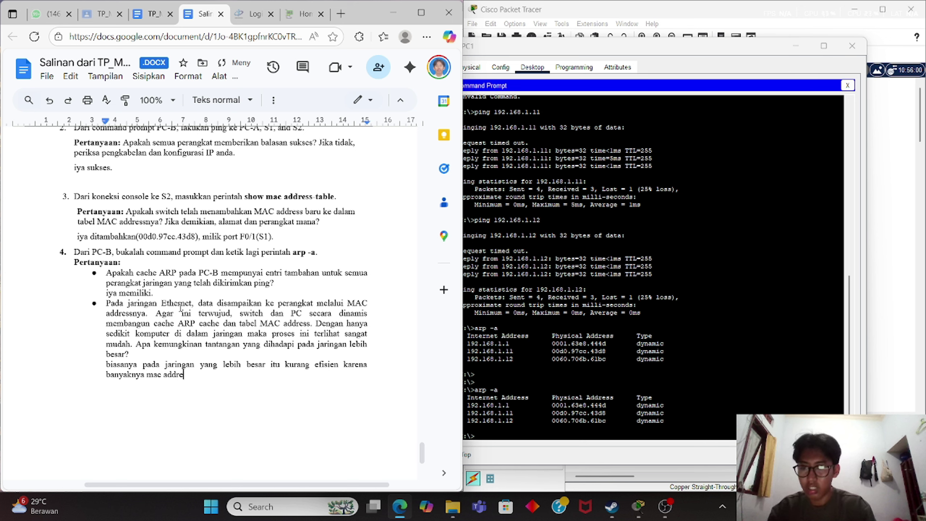
{"action": "type", "text": "ss dupli"}
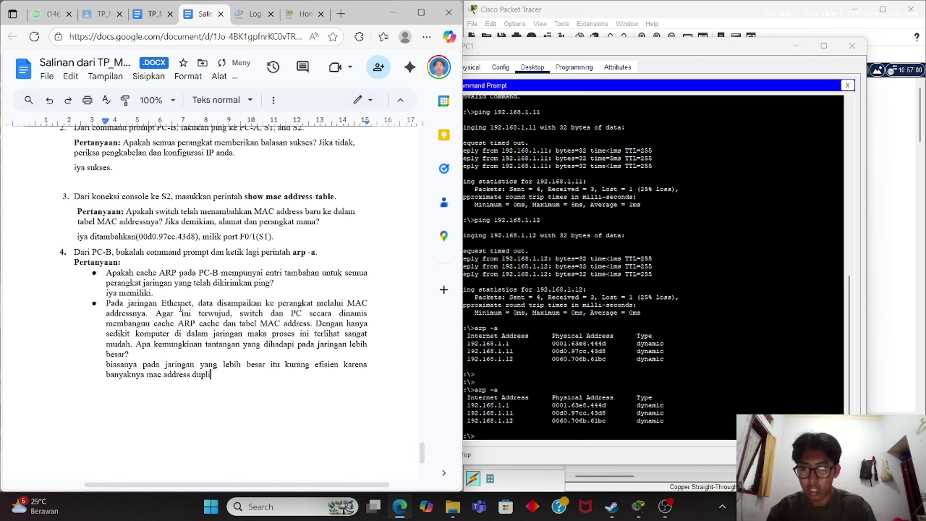
{"action": "type", "text": "kat pa"}
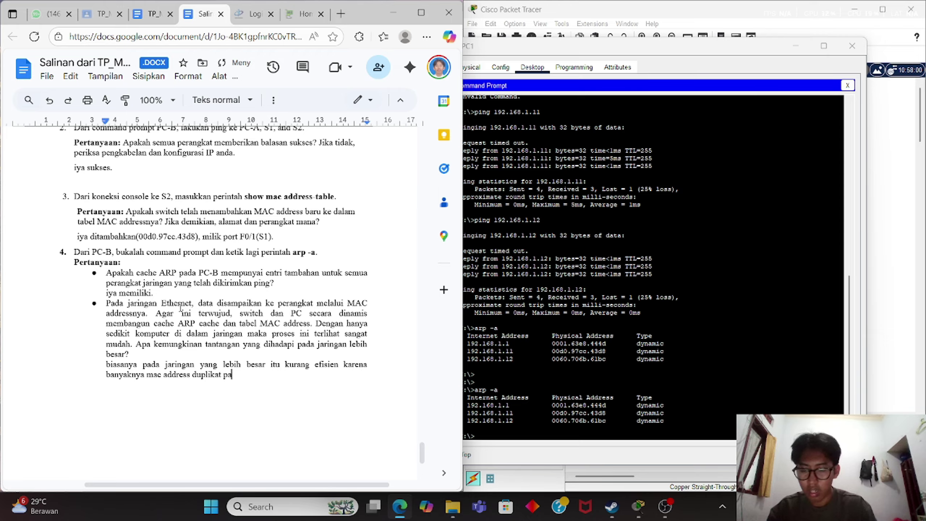
{"action": "type", "text": "da table dan "}
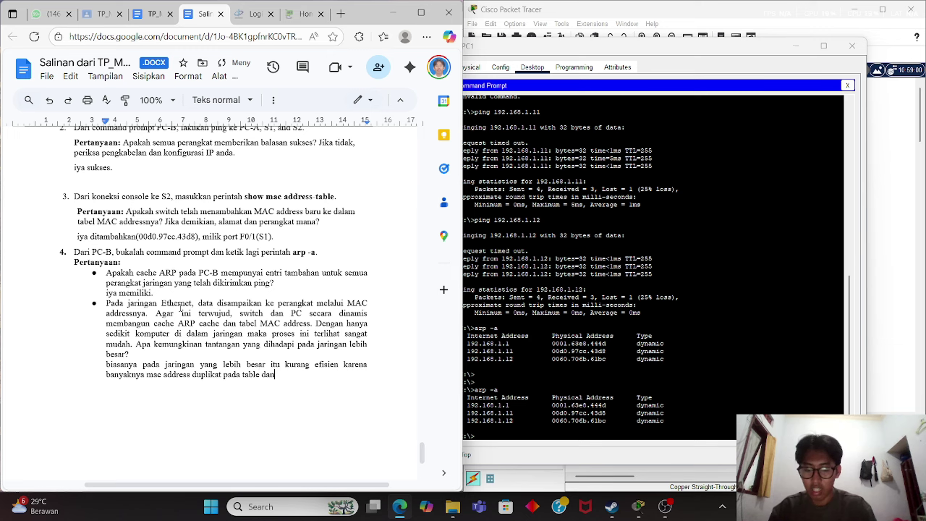
{"action": "type", "text": "susah"}
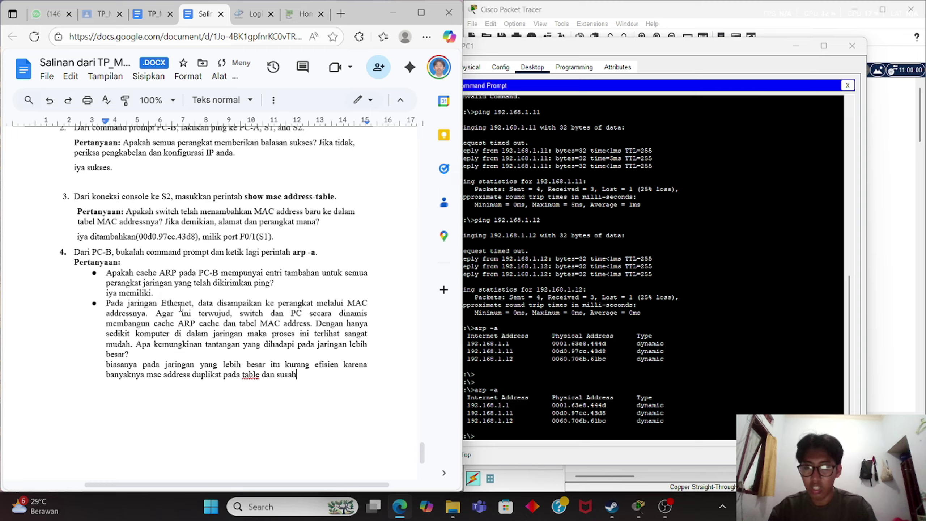
{"action": "type", "text": " mem"}
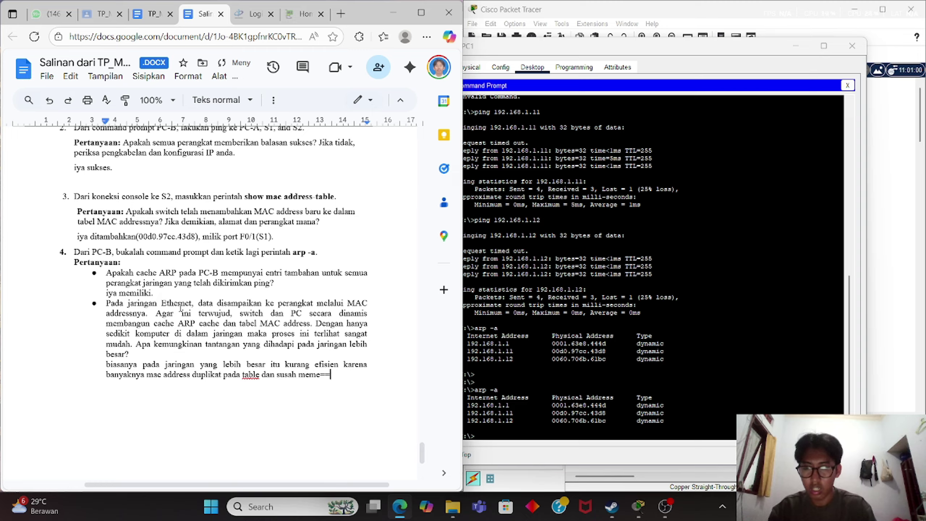
{"action": "key", "text": "BackSpace"}
{"action": "type", "text": "nentukan "}
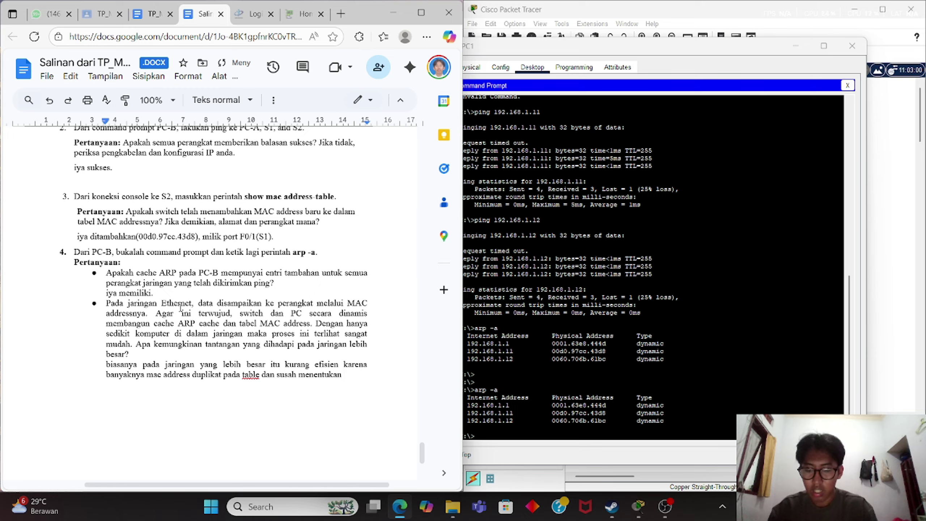
{"action": "type", "text": "mac add"}
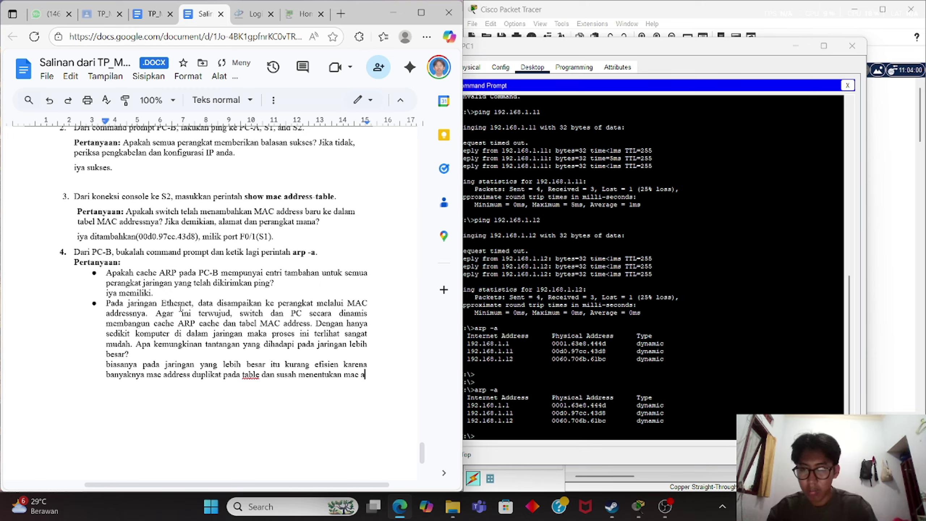
{"action": "type", "text": "res itu m"}
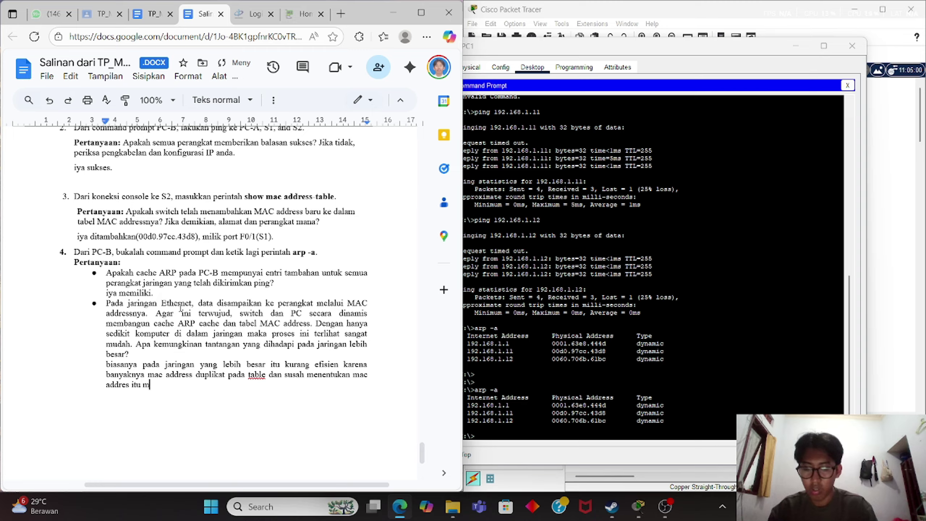
{"action": "type", "text": "ilik siapa"}
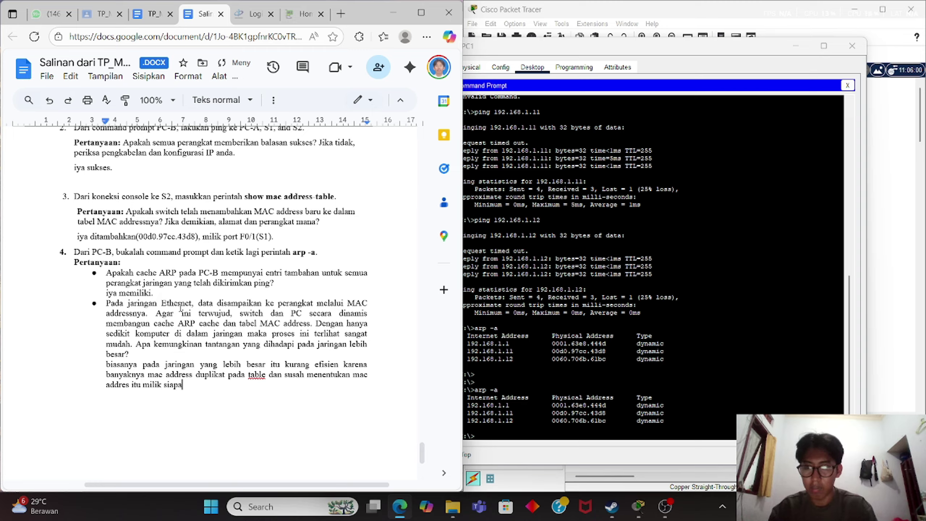
{"action": "type", "text": "."}
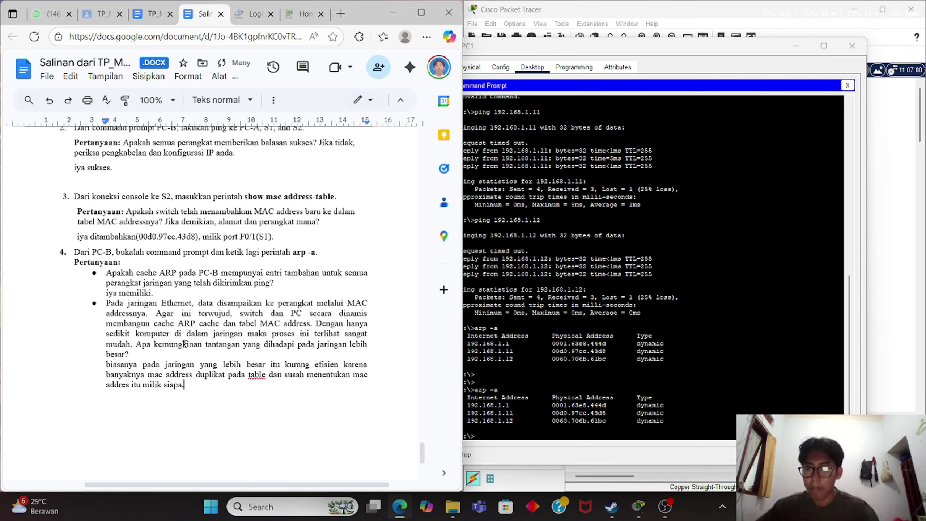
{"action": "left_click", "coordinate": [134, 384]}
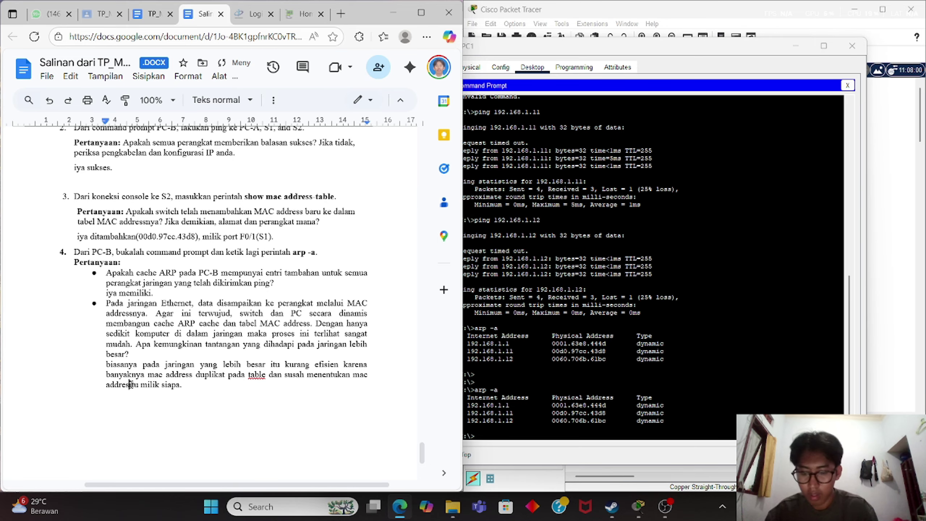
Correct 'addres' to 'address' and bring PC1's command prompt window back to the front.
{"action": "type", "text": "s"}
{"action": "scroll", "coordinate": [361, 307], "scroll_direction": "down", "scroll_amount": 5}
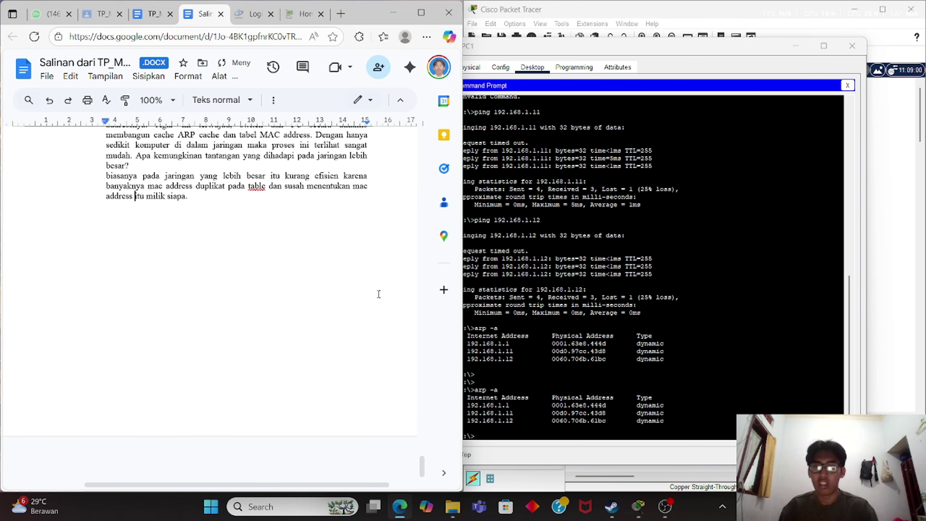
{"action": "scroll", "coordinate": [379, 294], "scroll_direction": "up", "scroll_amount": 15}
{"action": "scroll", "coordinate": [378, 294], "scroll_direction": "up", "scroll_amount": 10}
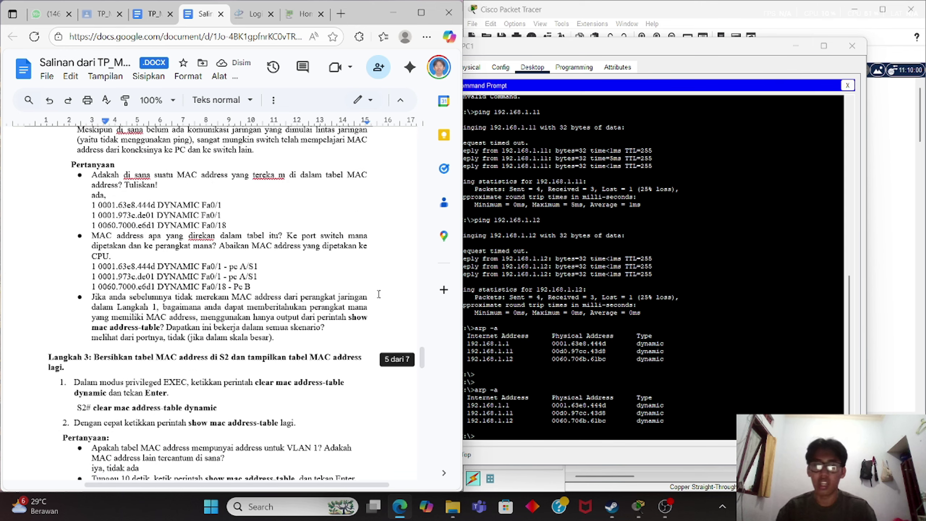
{"action": "left_click", "coordinate": [775, 283]}
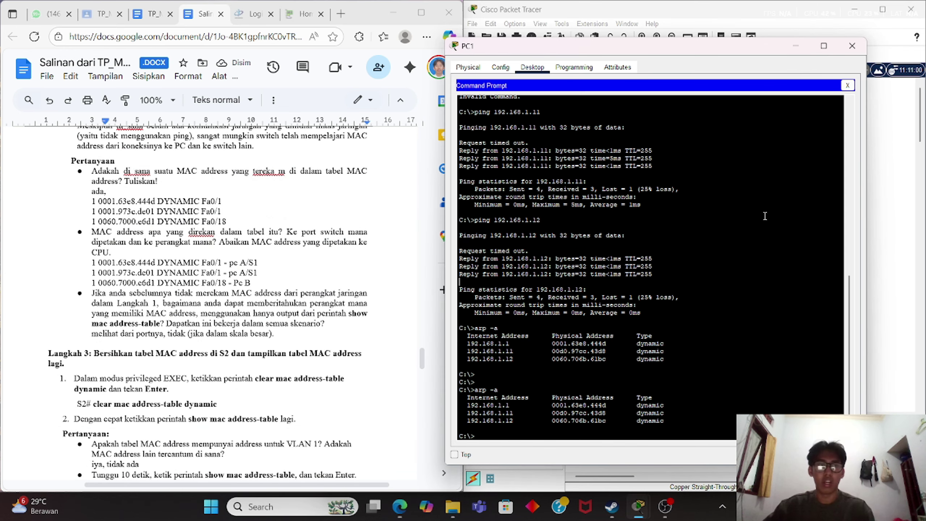